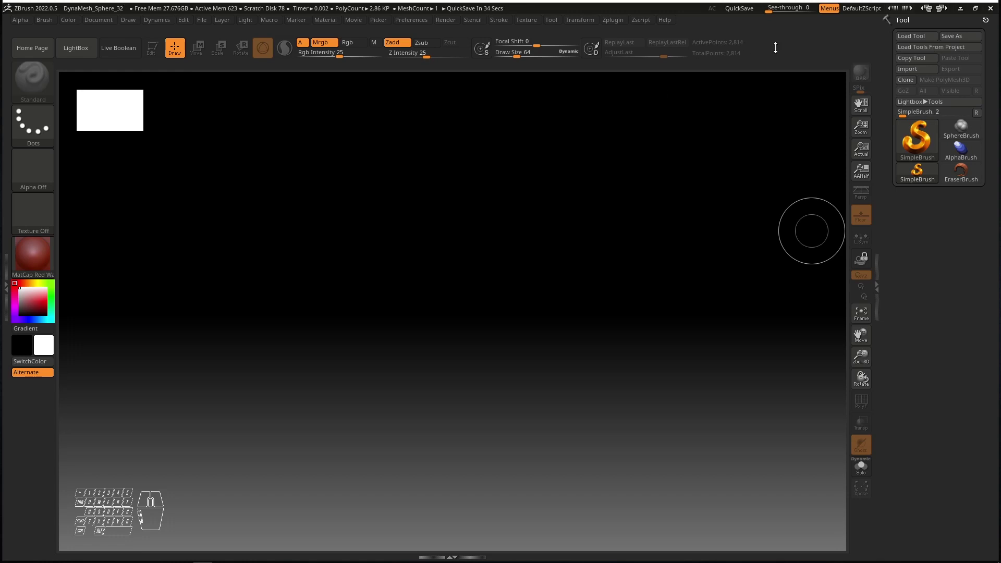
Step: Browse the LightBox project and brush libraries, and paint a wavy test stroke across the empty canvas
{"action": "left_click", "coordinate": [803, 40]}
{"action": "key", "text": "comma"}
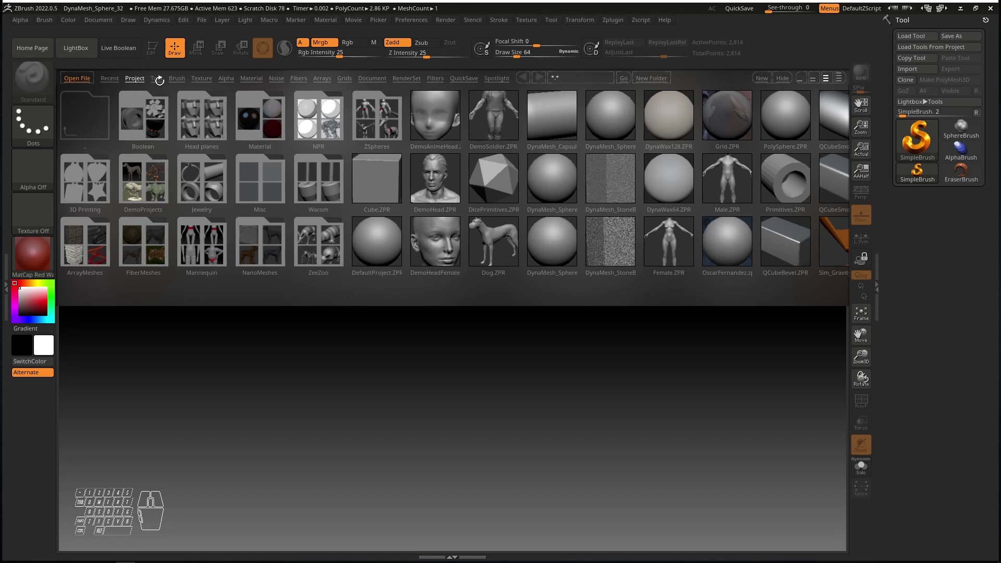
{"action": "left_click", "coordinate": [178, 78]}
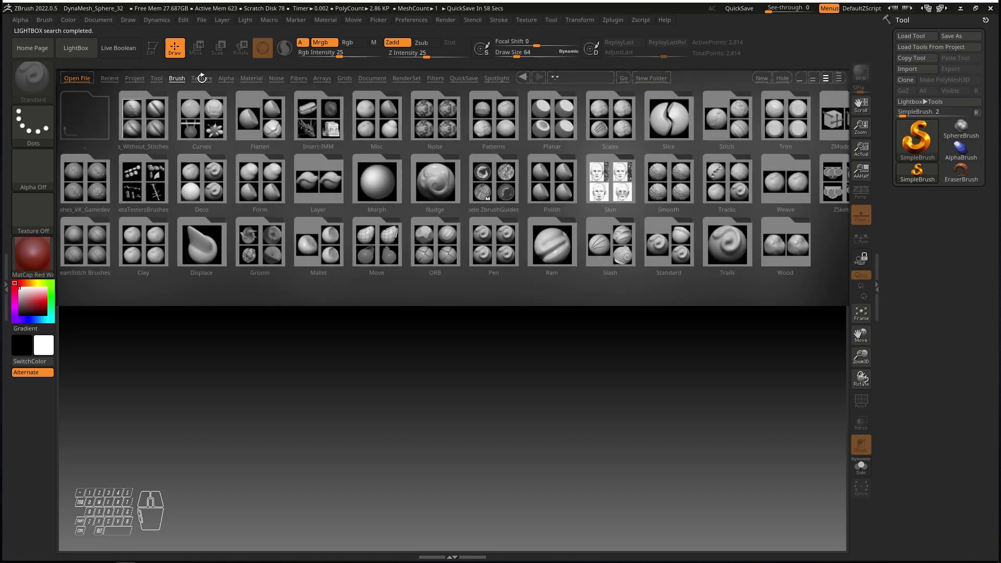
{"action": "key", "text": "comma"}
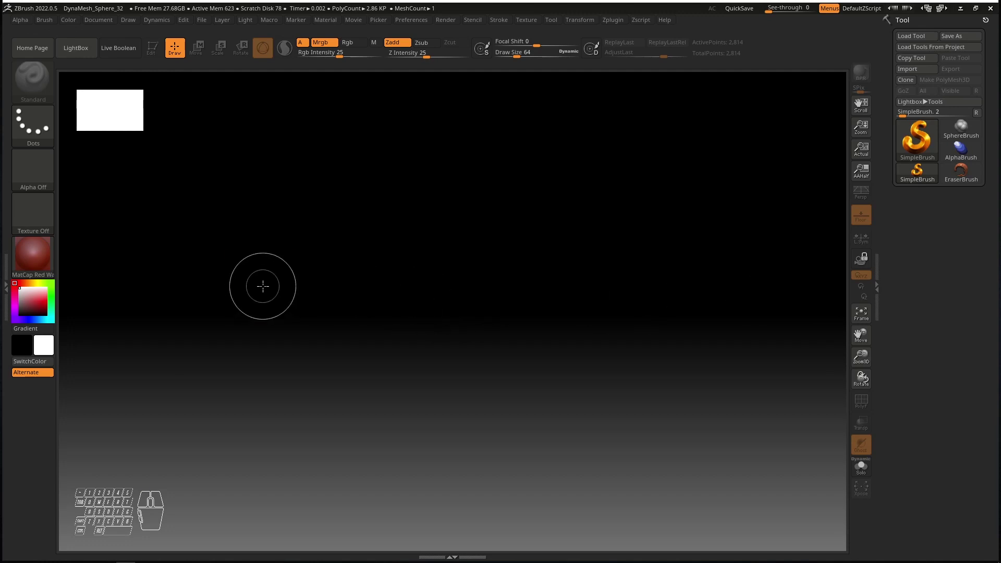
{"action": "mouse_move", "coordinate": [263, 286]}
{"action": "left_mouse_down"}
{"action": "mouse_move", "coordinate": [538, 245]}
{"action": "mouse_move", "coordinate": [634, 317]}
{"action": "left_mouse_up"}
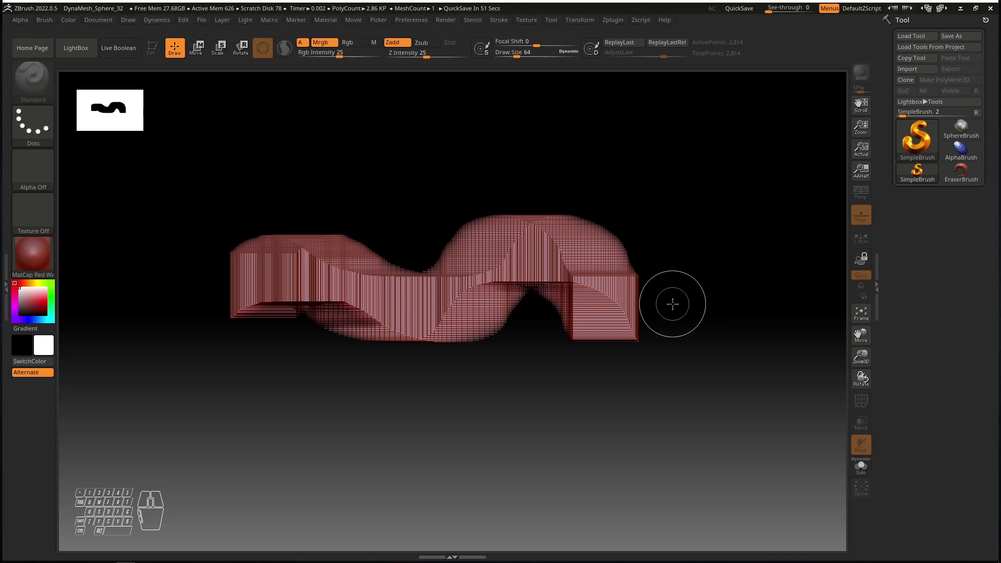
Step: Load the default sphere project from the LightBox project library, and replace it with the DemoHeadFemale.ZPR project
{"action": "left_click", "coordinate": [77, 48]}
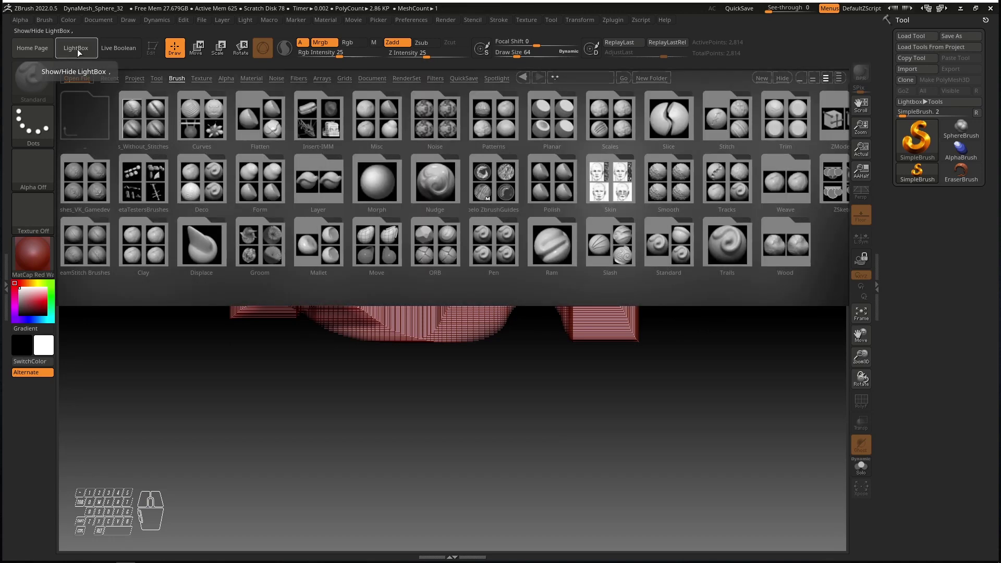
{"action": "left_click", "coordinate": [135, 78]}
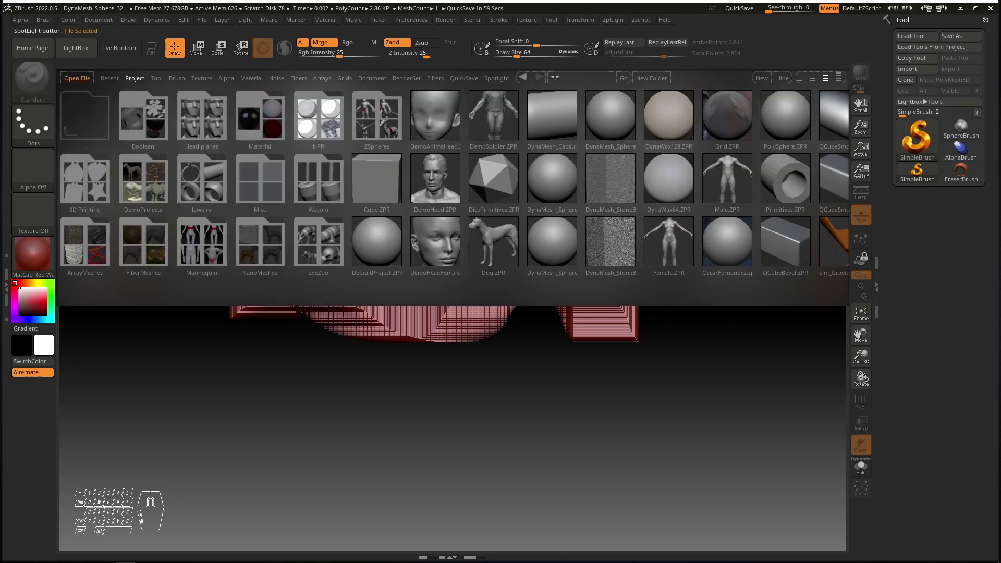
{"action": "double_click", "coordinate": [363, 218]}
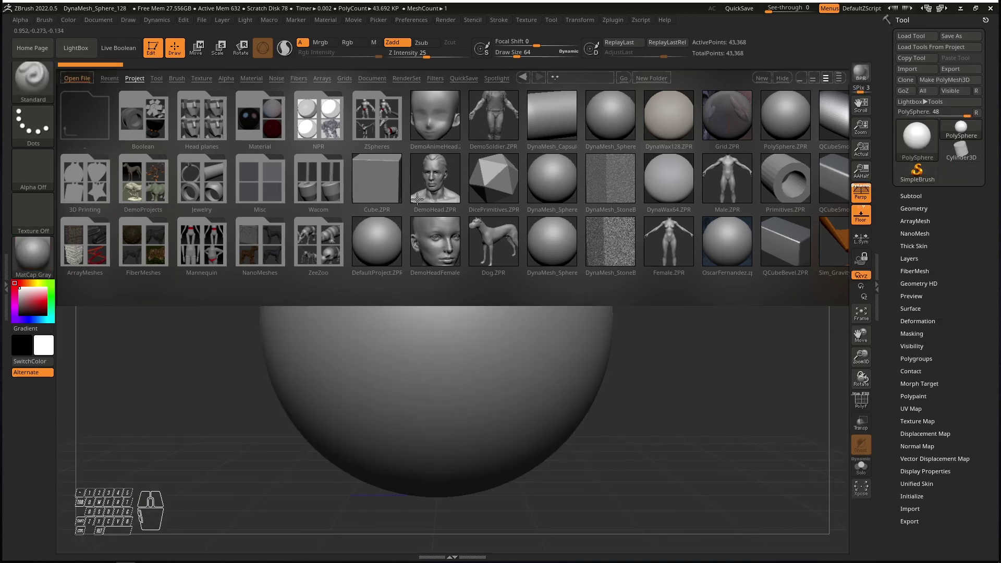
{"action": "double_click", "coordinate": [442, 248]}
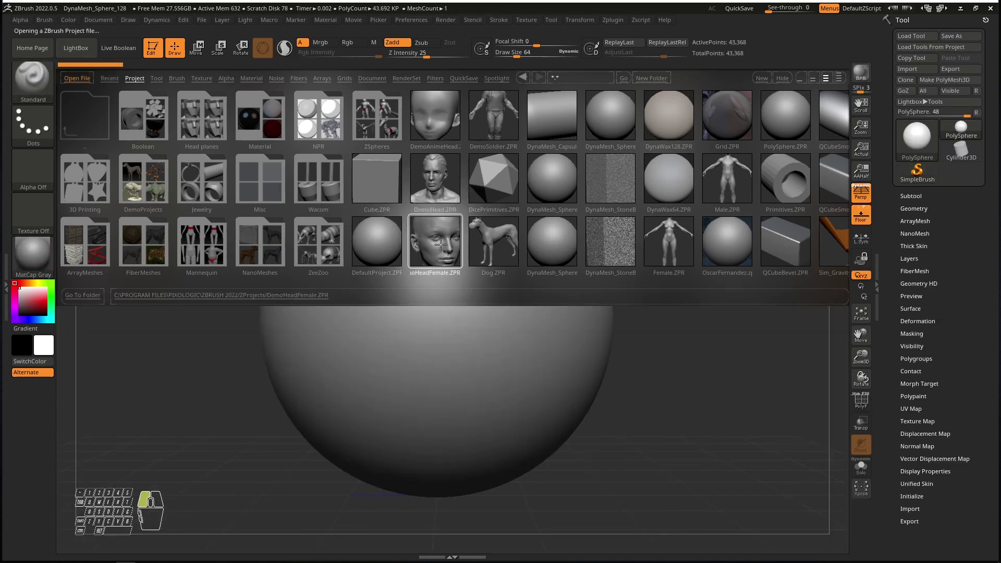
{"action": "left_click", "coordinate": [538, 324]}
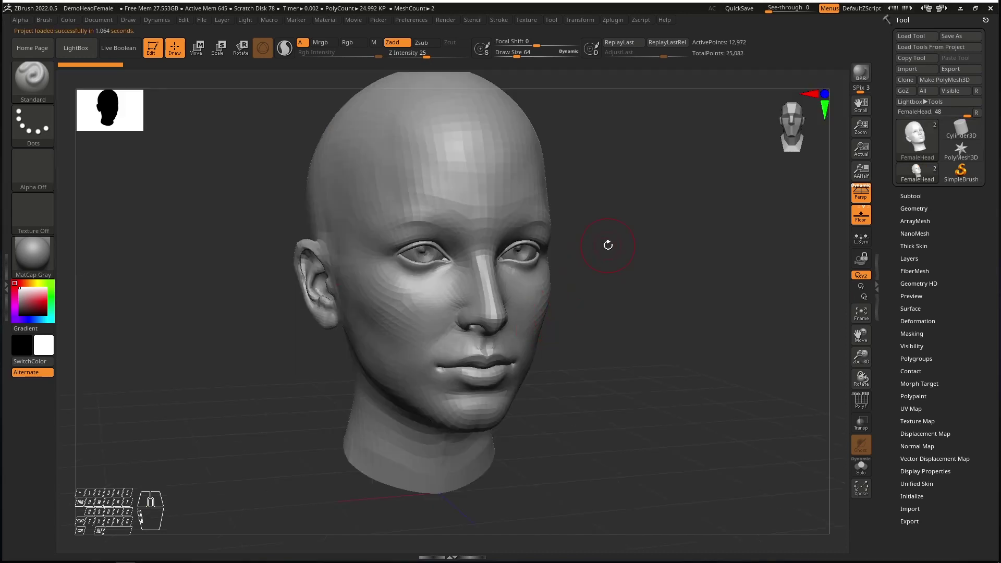
Step: Sculpt a test ridge across the middle of the forehead with the Standard brush, and undo it
{"action": "right_click_drag", "start_coordinate": [609, 245], "coordinate": [582, 247]}
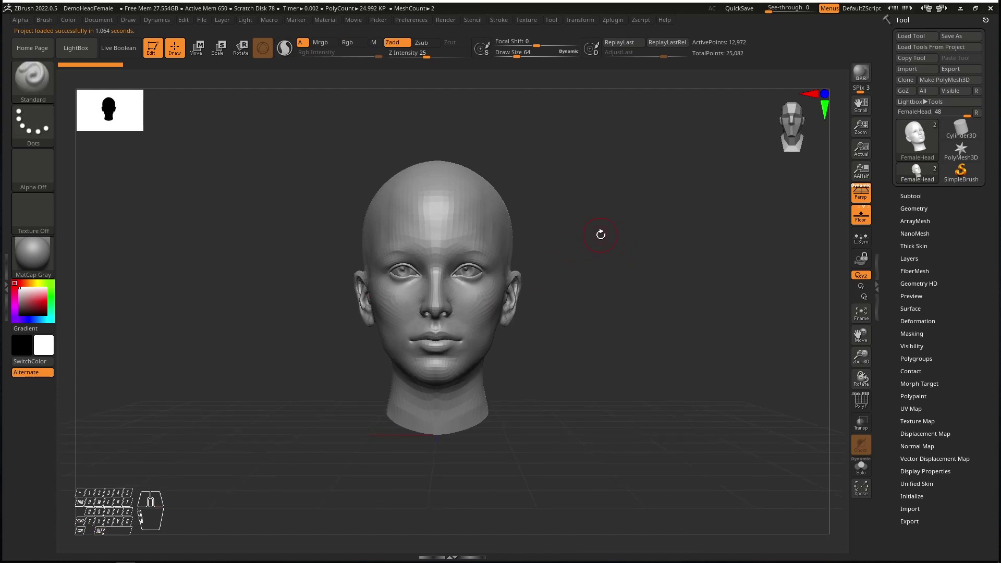
{"action": "right_click_drag", "start_coordinate": [633, 224], "coordinate": [614, 233]}
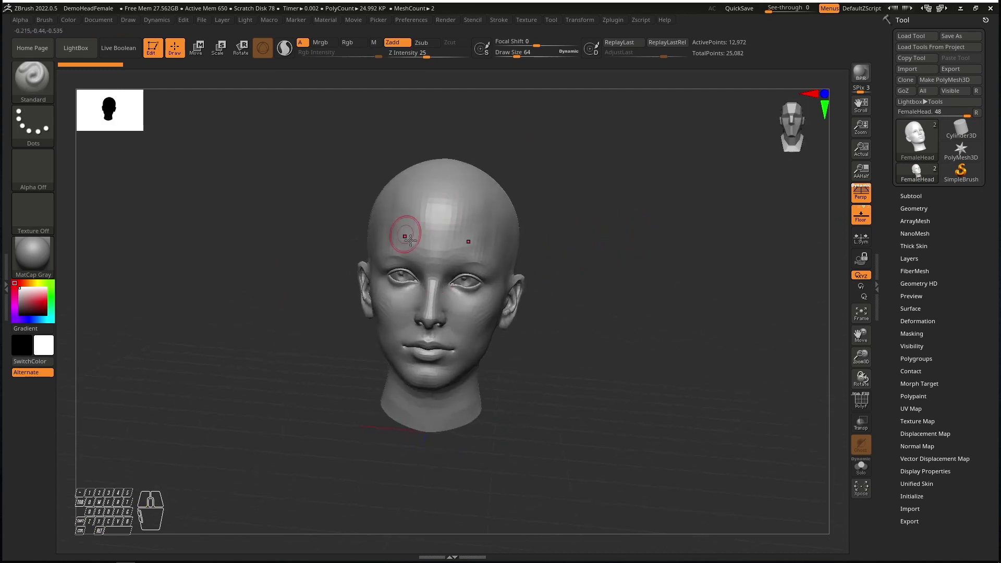
{"action": "right_click_drag", "start_coordinate": [585, 266], "coordinate": [577, 252]}
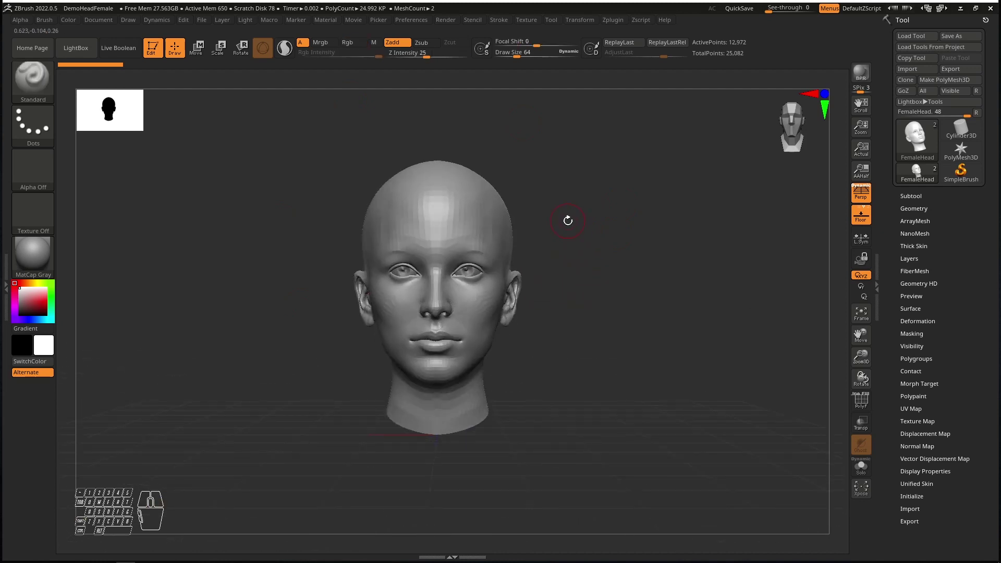
{"action": "mouse_move", "coordinate": [420, 219]}
{"action": "right_mouse_down"}
{"action": "mouse_move", "coordinate": [581, 239]}
{"action": "mouse_move", "coordinate": [447, 226]}
{"action": "mouse_move", "coordinate": [465, 230]}
{"action": "right_mouse_up"}
{"action": "mouse_move", "coordinate": [465, 229]}
{"action": "left_mouse_down"}
{"action": "mouse_move", "coordinate": [490, 228]}
{"action": "mouse_move", "coordinate": [433, 229]}
{"action": "left_mouse_up"}
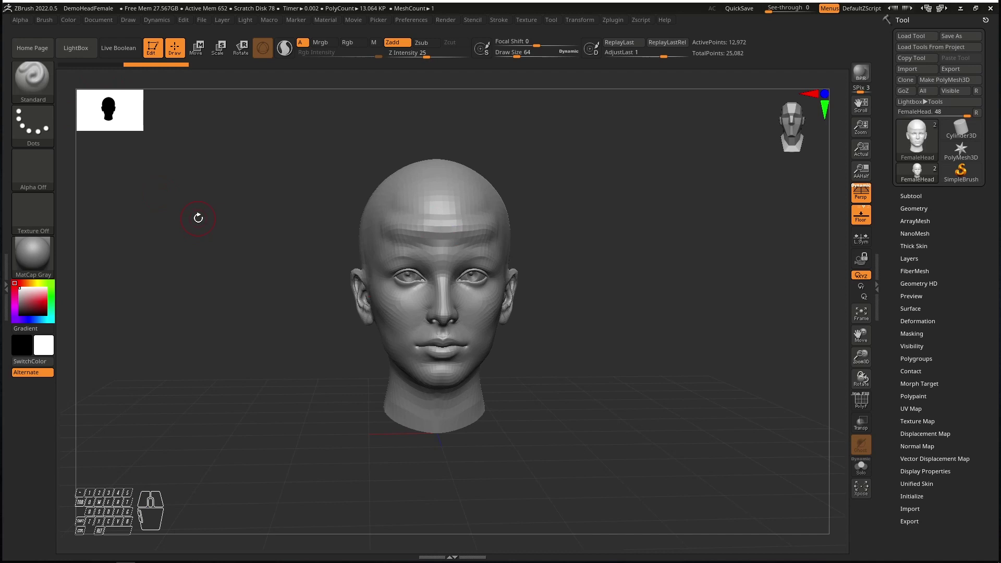
{"action": "key", "text": "ctrl+z"}
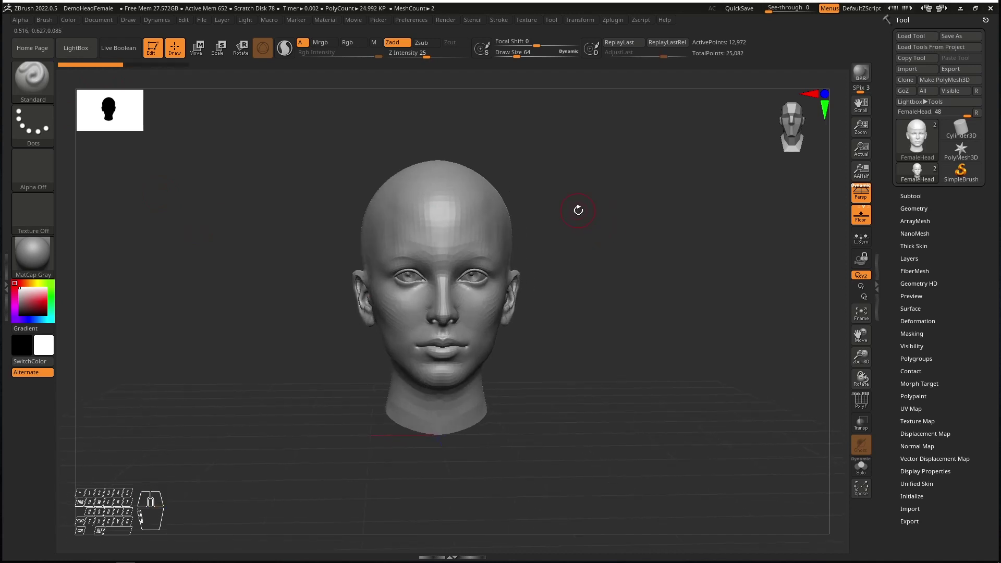
Step: Sculpt more test strokes across the forehead and out to the temples, and undo all of them
{"action": "right_click_drag", "start_coordinate": [542, 218], "coordinate": [488, 246]}
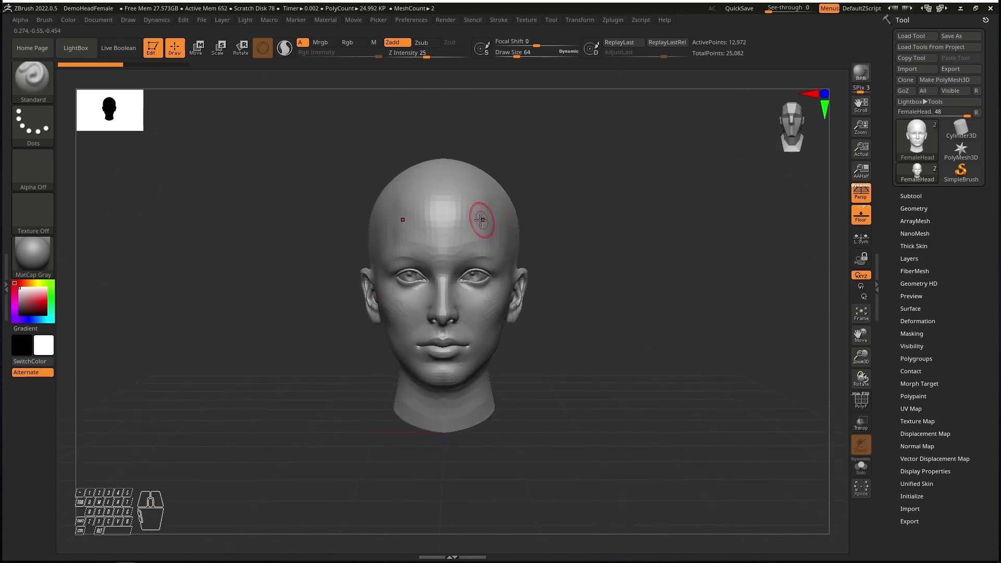
{"action": "mouse_move", "coordinate": [479, 223]}
{"action": "left_mouse_down"}
{"action": "mouse_move", "coordinate": [446, 229]}
{"action": "mouse_move", "coordinate": [481, 225]}
{"action": "left_mouse_up"}
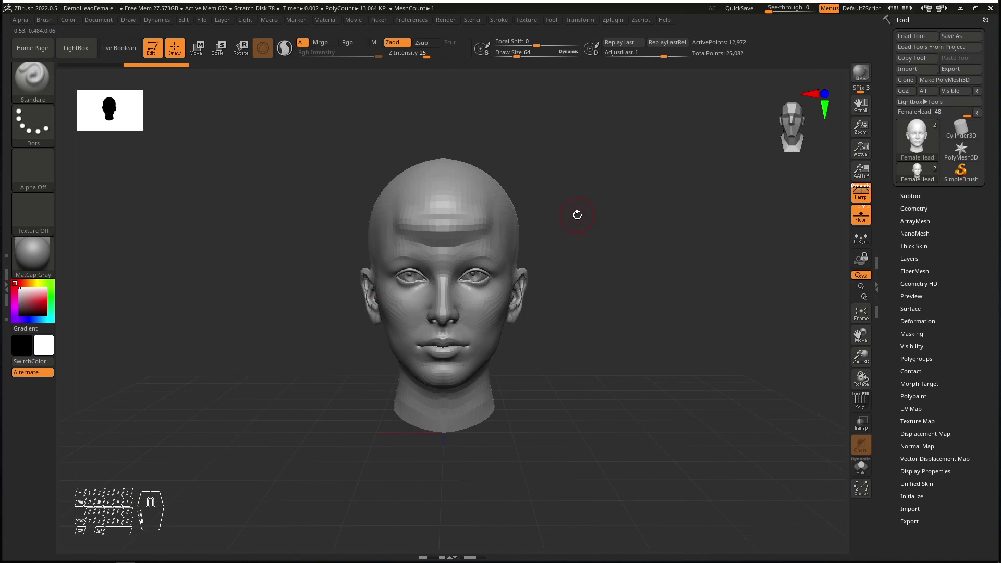
{"action": "mouse_move", "coordinate": [578, 215]}
{"action": "left_mouse_down"}
{"action": "mouse_move", "coordinate": [620, 219]}
{"action": "mouse_move", "coordinate": [546, 219]}
{"action": "mouse_move", "coordinate": [613, 223]}
{"action": "mouse_move", "coordinate": [486, 238]}
{"action": "mouse_move", "coordinate": [517, 229]}
{"action": "left_mouse_up"}
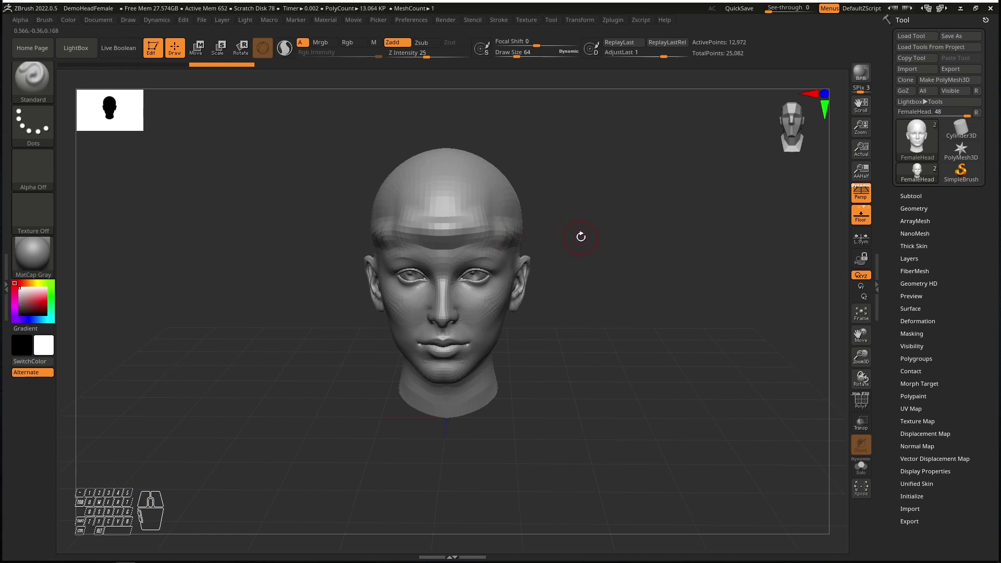
{"action": "key", "text": "ctrl+z"}
{"action": "key", "text": "ctrl+z"}
{"action": "key", "text": "ctrl+z"}
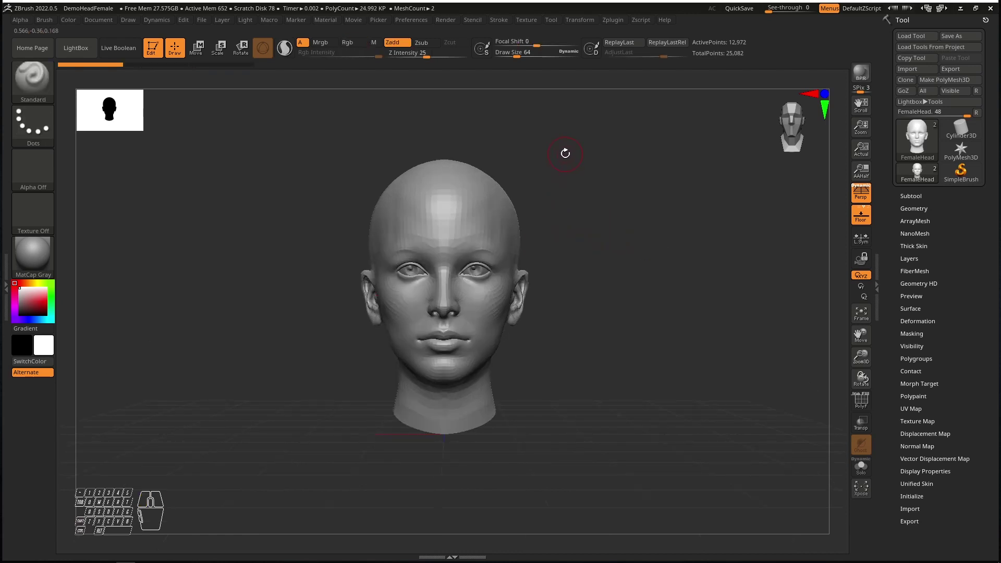
Step: Orbit around the head and snap the view to its top, side, front and back using the axis gizmo
{"action": "left_click_drag", "start_coordinate": [556, 151], "coordinate": [671, 201]}
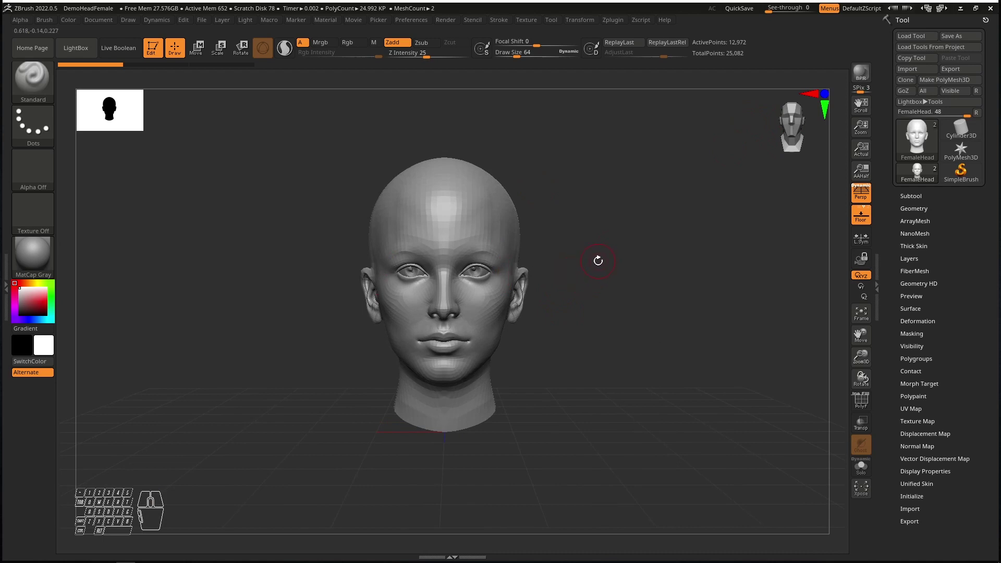
{"action": "mouse_move", "coordinate": [598, 260]}
{"action": "left_mouse_down"}
{"action": "mouse_move", "coordinate": [521, 264]}
{"action": "mouse_move", "coordinate": [577, 266]}
{"action": "mouse_move", "coordinate": [503, 246]}
{"action": "mouse_move", "coordinate": [451, 205]}
{"action": "mouse_move", "coordinate": [455, 279]}
{"action": "left_mouse_up"}
{"action": "right_click_drag", "start_coordinate": [454, 279], "coordinate": [454, 279], "text": "shift"}
{"action": "right_click_drag", "start_coordinate": [536, 192], "coordinate": [535, 326], "text": "alt"}
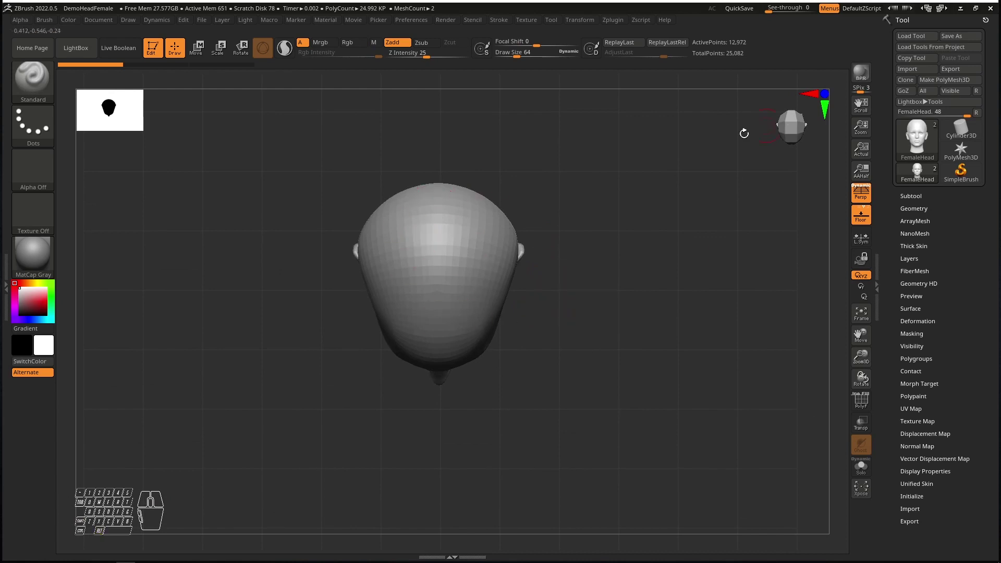
{"action": "left_click", "coordinate": [826, 107]}
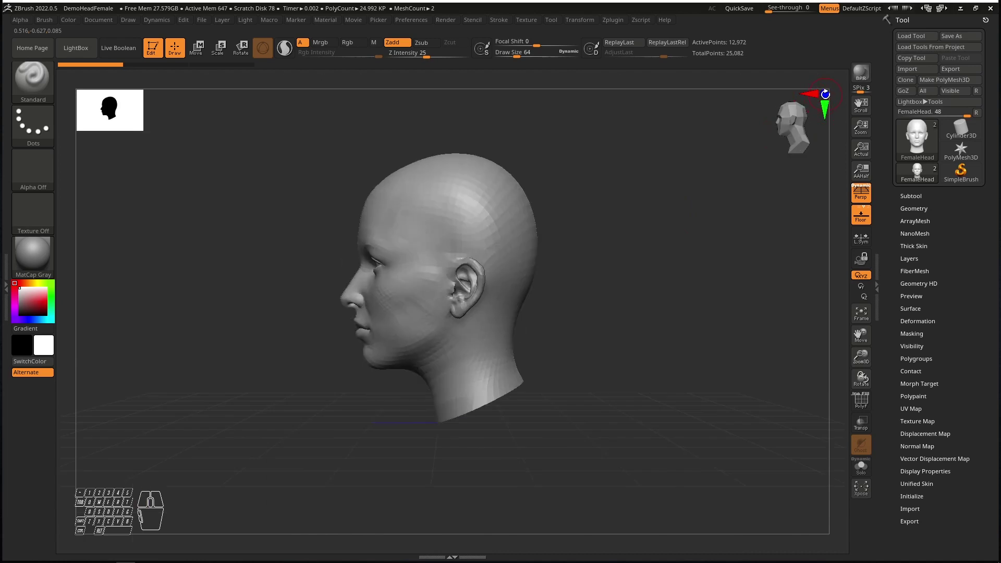
{"action": "left_click", "coordinate": [825, 94]}
{"action": "left_click_drag", "start_coordinate": [554, 273], "coordinate": [521, 342], "text": "alt"}
{"action": "left_click", "coordinate": [824, 94]}
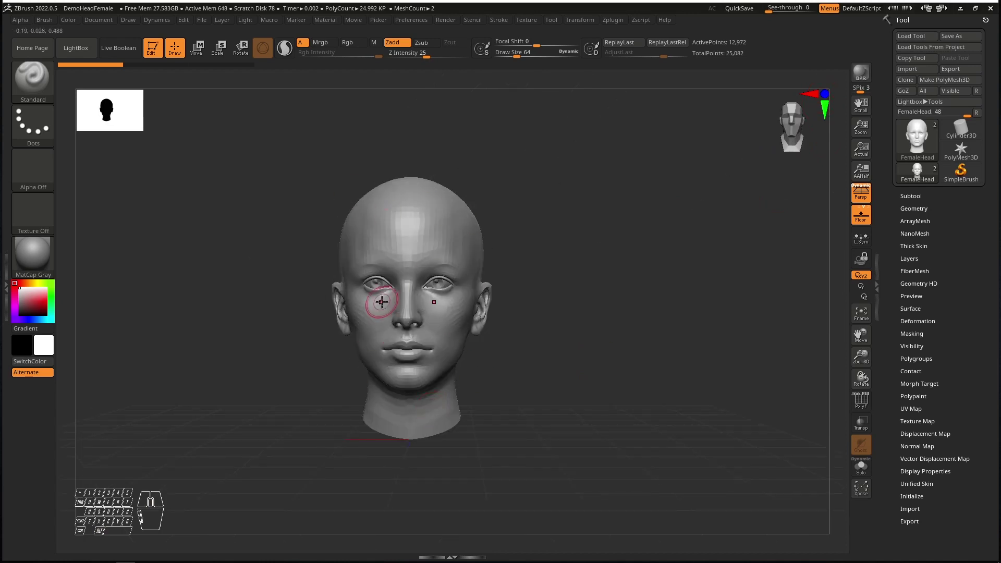
{"action": "left_click", "coordinate": [826, 93]}
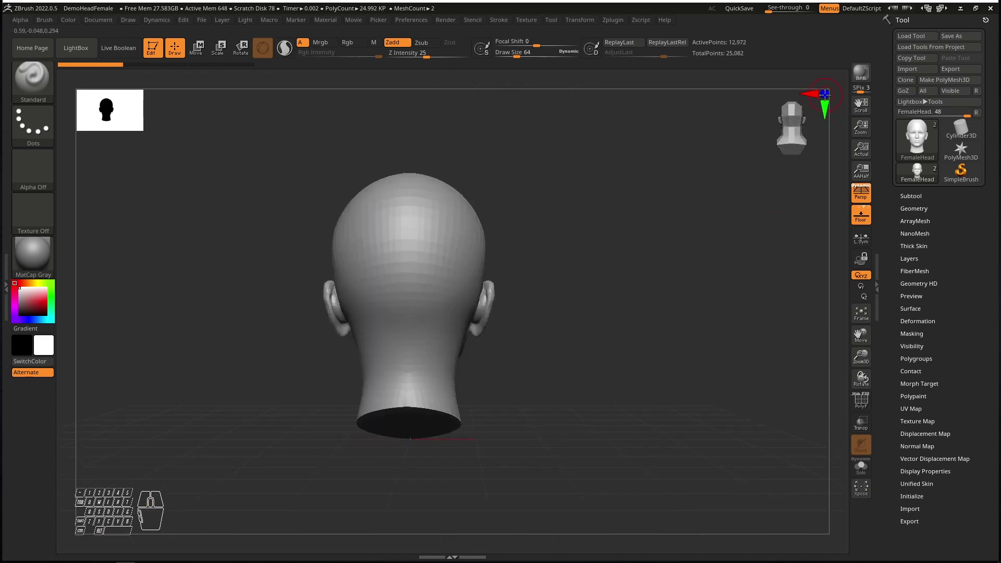
{"action": "left_click", "coordinate": [825, 94]}
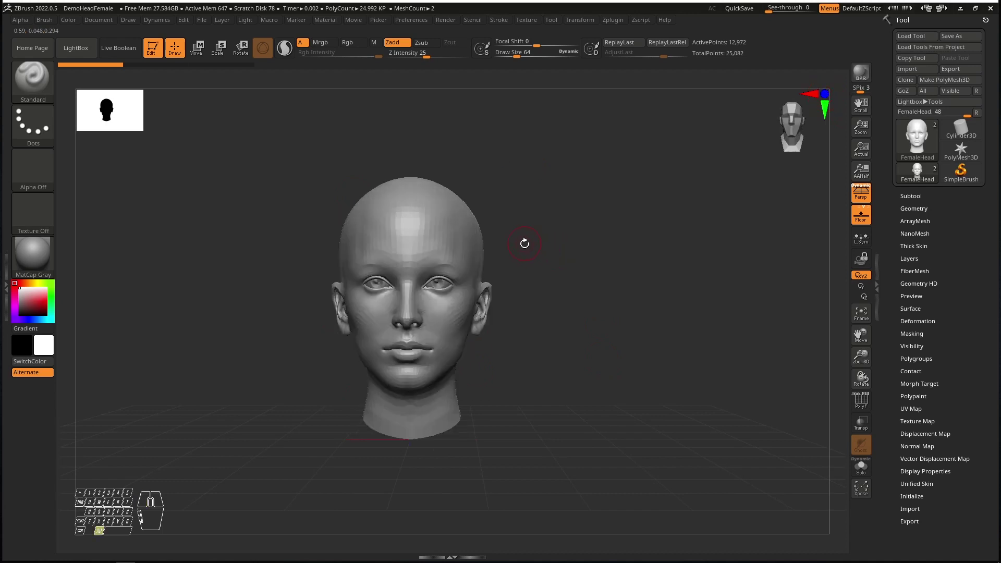
Step: Pan and zoom the view out and in, ending with the head large and facing the front
{"action": "left_click_drag", "start_coordinate": [525, 244], "coordinate": [572, 231], "text": "alt"}
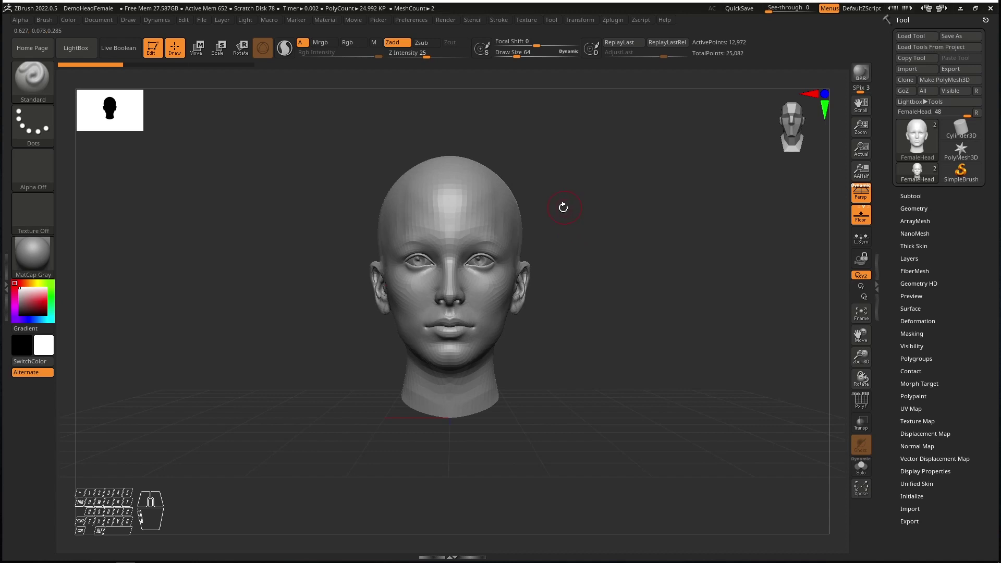
{"action": "mouse_move", "coordinate": [572, 170]}
{"action": "right_mouse_down", "text": "ctrl"}
{"action": "mouse_move", "coordinate": [581, 330]}
{"action": "mouse_move", "coordinate": [534, 106]}
{"action": "mouse_move", "coordinate": [538, 171]}
{"action": "right_mouse_up", "text": "ctrl"}
{"action": "mouse_move", "coordinate": [608, 185]}
{"action": "right_mouse_down"}
{"action": "mouse_move", "coordinate": [561, 179]}
{"action": "mouse_move", "coordinate": [610, 186]}
{"action": "mouse_move", "coordinate": [574, 188]}
{"action": "mouse_move", "coordinate": [601, 206]}
{"action": "mouse_move", "coordinate": [603, 194]}
{"action": "mouse_move", "coordinate": [511, 148]}
{"action": "mouse_move", "coordinate": [635, 298]}
{"action": "mouse_move", "coordinate": [573, 242]}
{"action": "mouse_move", "coordinate": [617, 230]}
{"action": "right_mouse_up"}
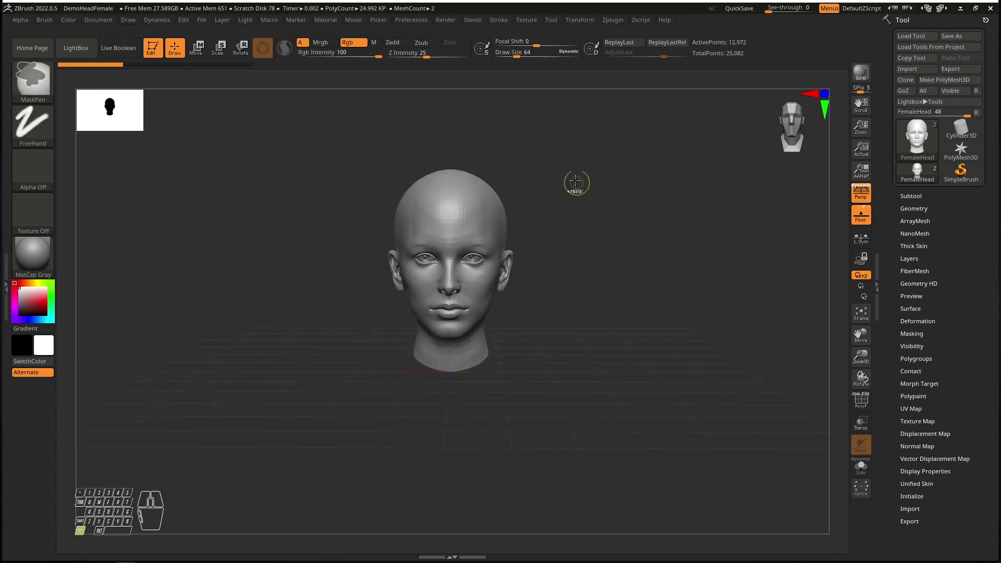
{"action": "mouse_move", "coordinate": [575, 182]}
{"action": "right_mouse_down", "text": "ctrl"}
{"action": "mouse_move", "coordinate": [570, 205]}
{"action": "mouse_move", "coordinate": [585, 224]}
{"action": "mouse_move", "coordinate": [575, 141]}
{"action": "mouse_move", "coordinate": [573, 181]}
{"action": "right_mouse_up", "text": "ctrl"}
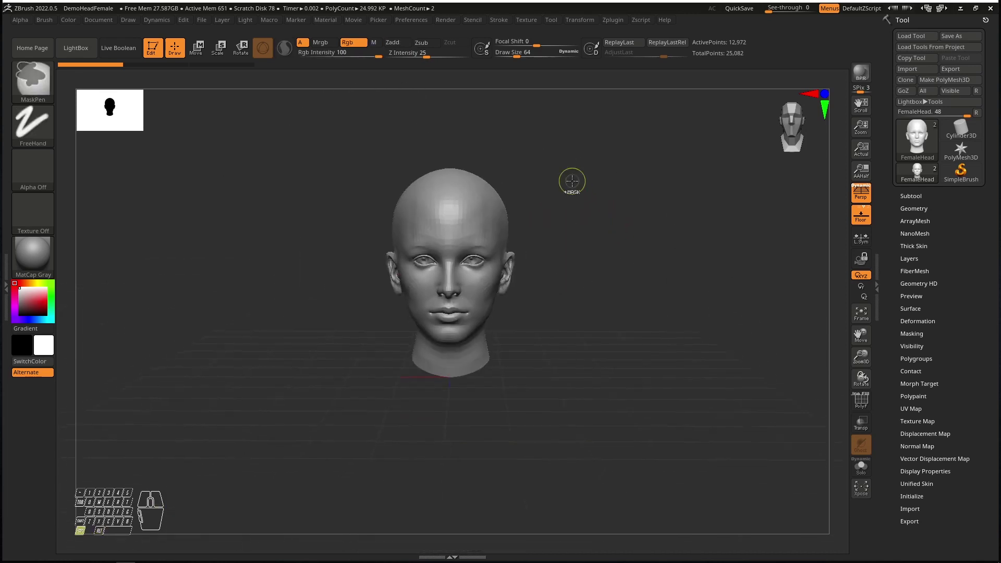
{"action": "right_click_drag", "start_coordinate": [559, 248], "coordinate": [614, 232], "text": "alt"}
{"action": "right_click_drag", "start_coordinate": [601, 207], "coordinate": [593, 183], "text": "alt"}
{"action": "right_click_drag", "start_coordinate": [592, 183], "coordinate": [607, 217], "text": "ctrl"}
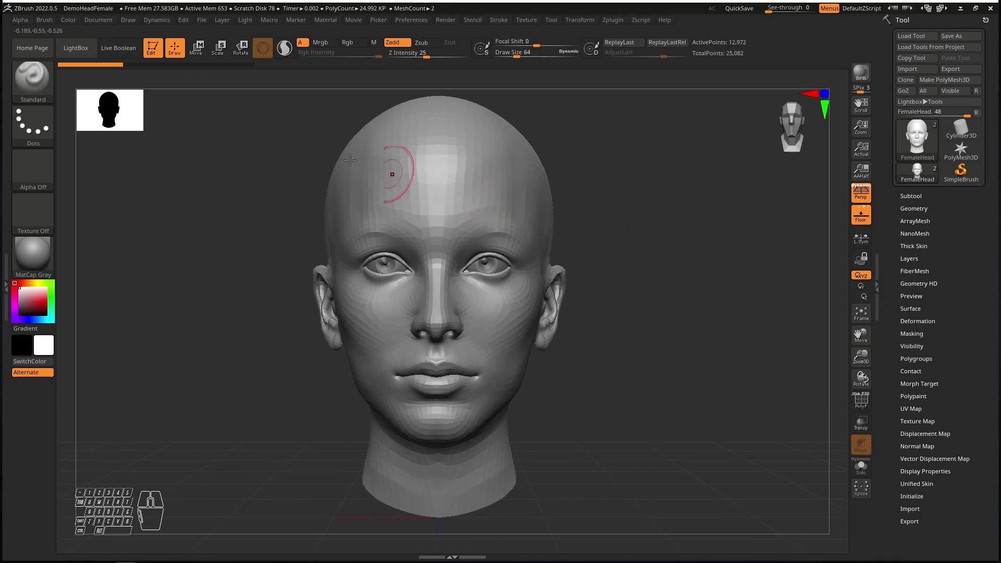
Step: Look through the brush palette and the LightBox brush library
{"action": "left_click", "coordinate": [29, 81]}
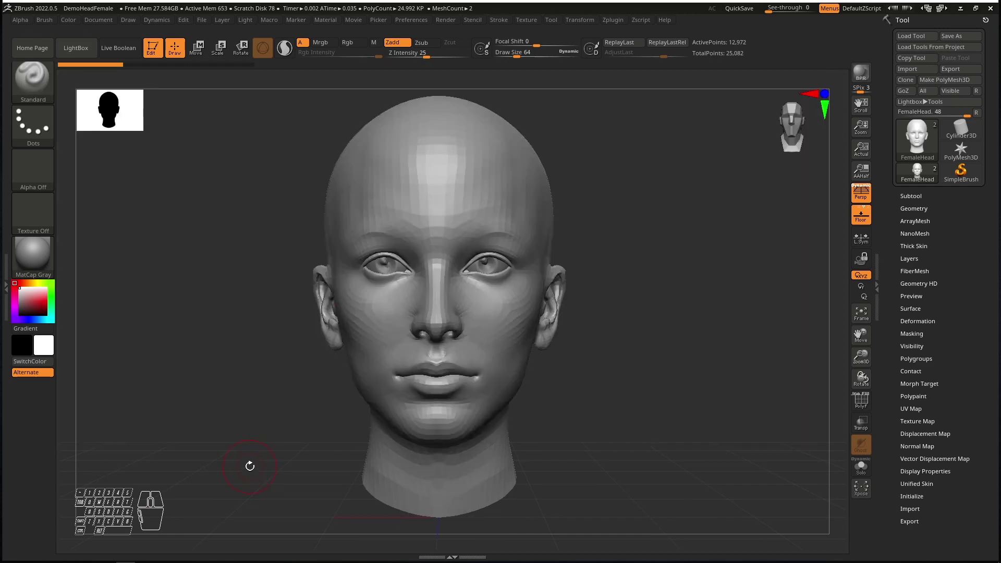
{"action": "key", "text": "comma"}
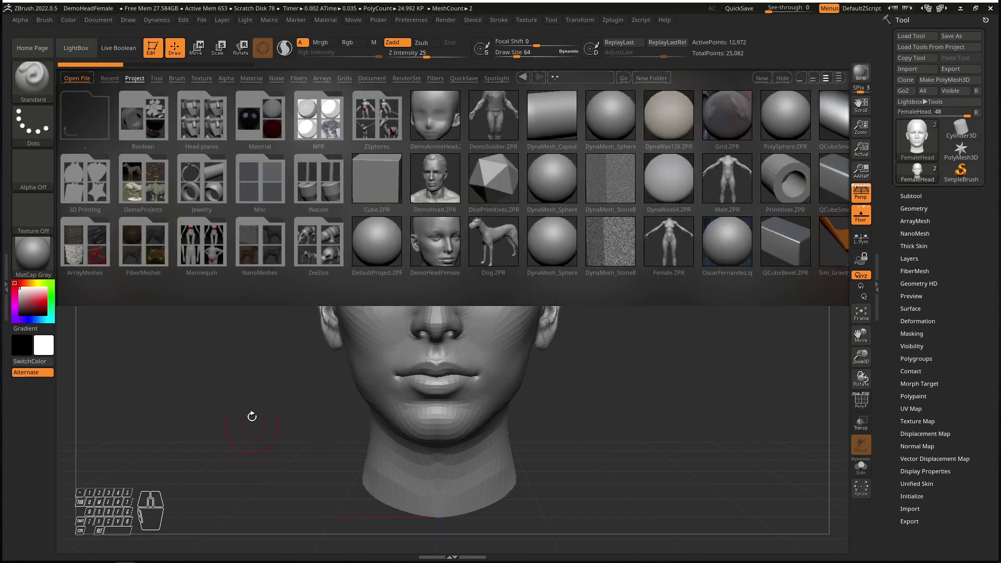
{"action": "left_click", "coordinate": [176, 78]}
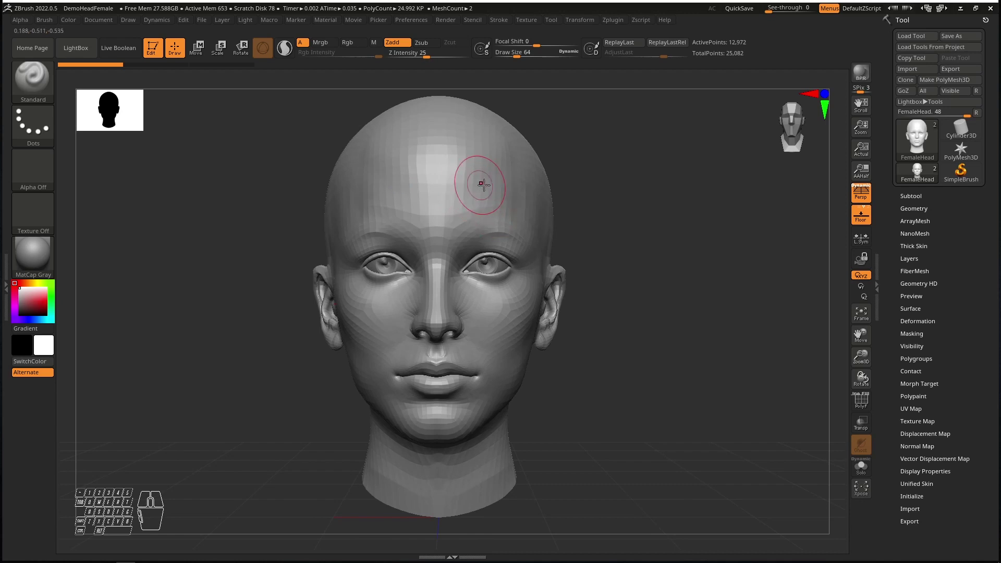
Step: Turn on X symmetry and compare one-sided and mirrored test strokes on the forehead, undoing both
{"action": "mouse_move", "coordinate": [495, 182]}
{"action": "left_mouse_down"}
{"action": "mouse_move", "coordinate": [512, 161]}
{"action": "mouse_move", "coordinate": [498, 168]}
{"action": "mouse_move", "coordinate": [510, 179]}
{"action": "mouse_move", "coordinate": [497, 159]}
{"action": "mouse_move", "coordinate": [506, 177]}
{"action": "left_mouse_up"}
{"action": "key", "text": "ctrl+z"}
{"action": "key", "text": "x"}
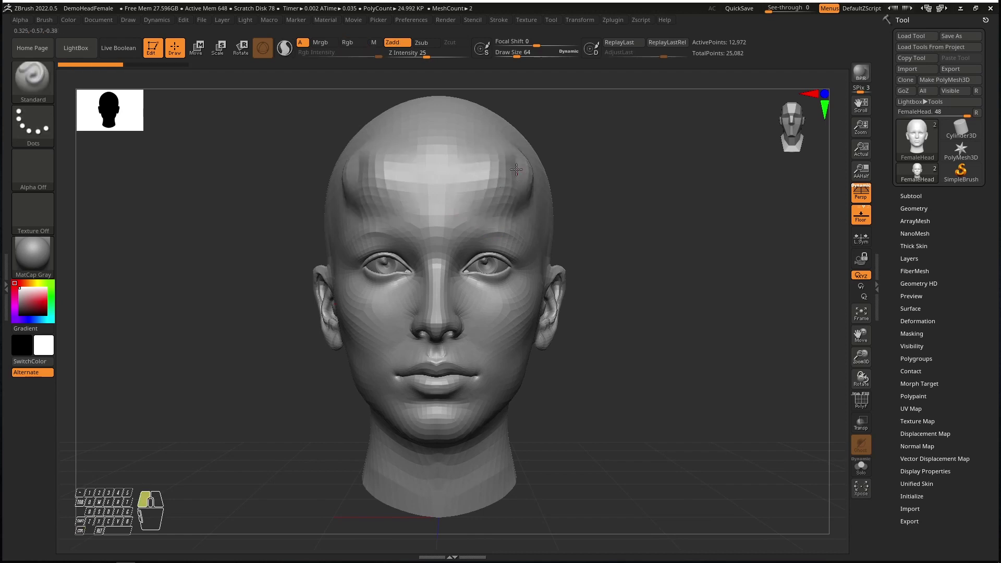
{"action": "key", "text": "ctrl+z"}
Step: Switch the sculpting symmetry from the X axis to the Y axis, and undo a test stroke across the forehead
{"action": "left_click", "coordinate": [582, 19]}
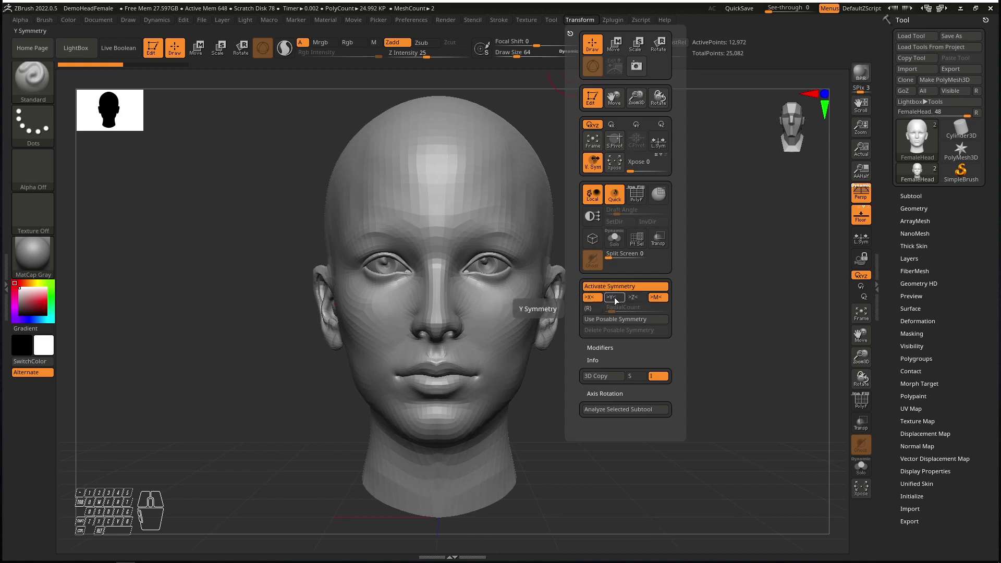
{"action": "left_click", "coordinate": [594, 297]}
{"action": "mouse_move", "coordinate": [495, 154]}
{"action": "left_mouse_down"}
{"action": "mouse_move", "coordinate": [381, 157]}
{"action": "mouse_move", "coordinate": [503, 185]}
{"action": "mouse_move", "coordinate": [386, 180]}
{"action": "mouse_move", "coordinate": [493, 202]}
{"action": "left_mouse_up"}
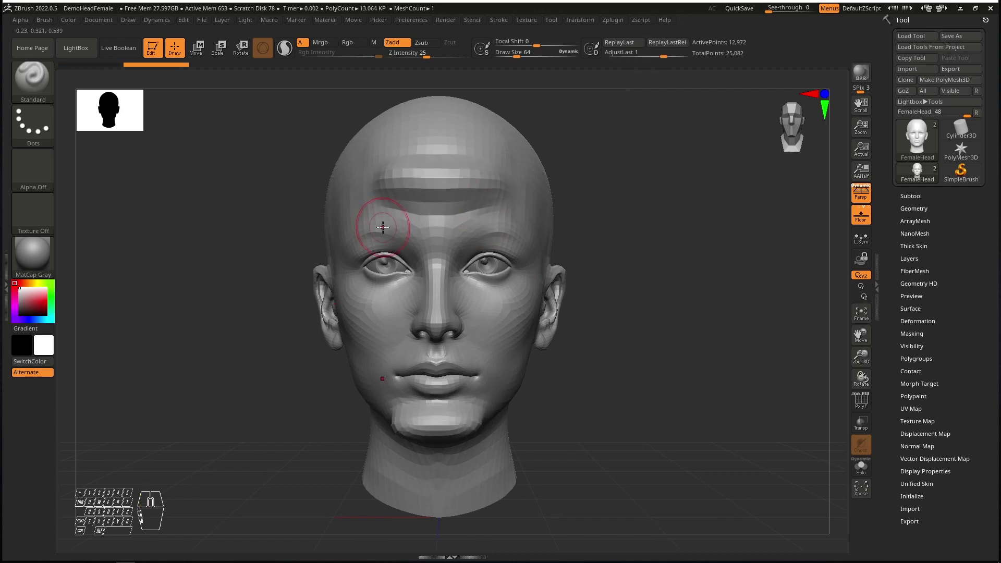
{"action": "key", "text": "ctrl+z"}
Step: Switch the sculpting symmetry to the Z axis, and undo a test stroke on the side of the head
{"action": "mouse_move", "coordinate": [527, 195]}
{"action": "right_mouse_down"}
{"action": "mouse_move", "coordinate": [440, 207]}
{"action": "mouse_move", "coordinate": [516, 175]}
{"action": "right_mouse_up"}
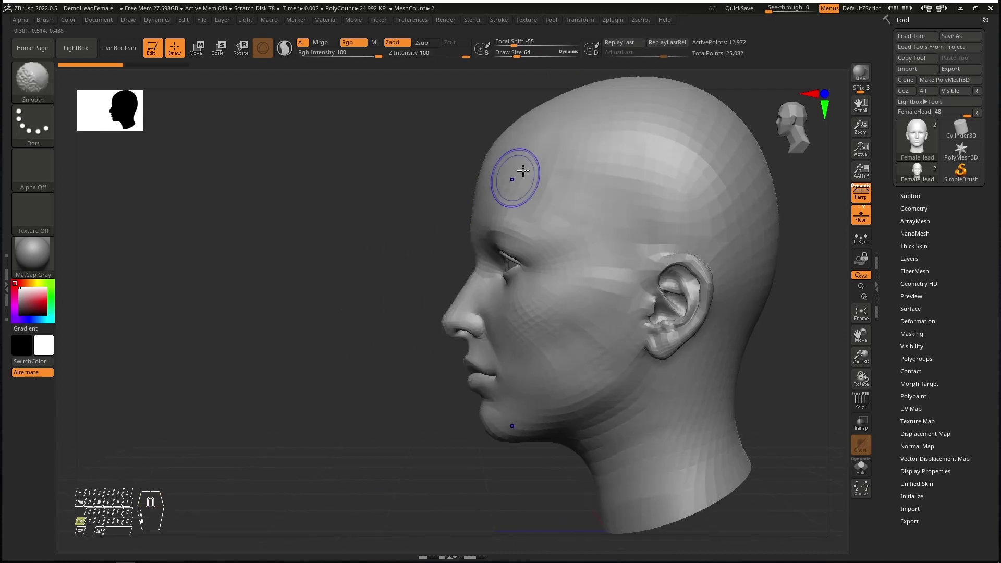
{"action": "left_click", "coordinate": [608, 21]}
{"action": "left_click", "coordinate": [580, 21]}
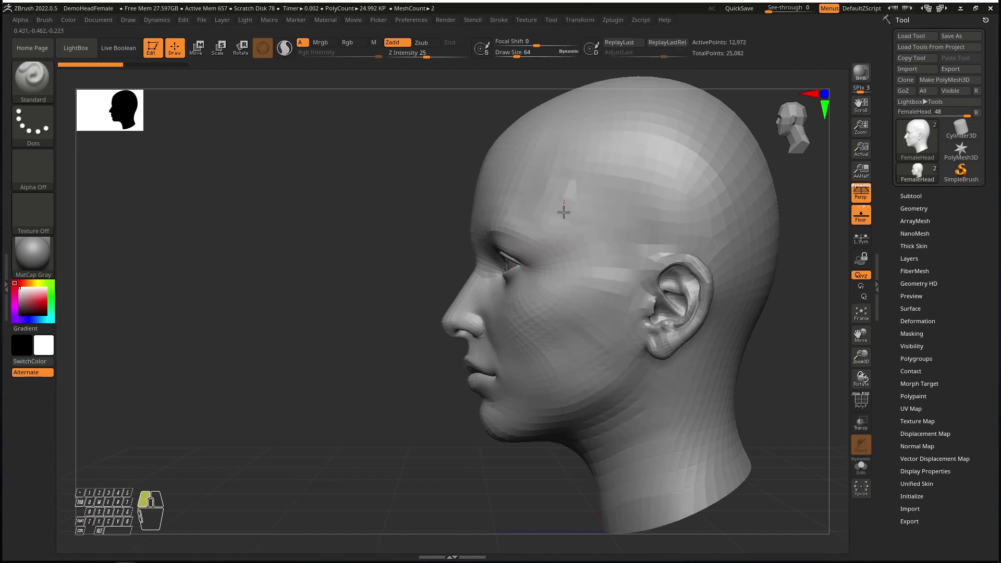
{"action": "mouse_move", "coordinate": [563, 208]}
{"action": "left_mouse_down"}
{"action": "mouse_move", "coordinate": [570, 151]}
{"action": "mouse_move", "coordinate": [569, 205]}
{"action": "mouse_move", "coordinate": [587, 180]}
{"action": "mouse_move", "coordinate": [583, 227]}
{"action": "left_mouse_up"}
{"action": "key", "text": "ctrl+z"}
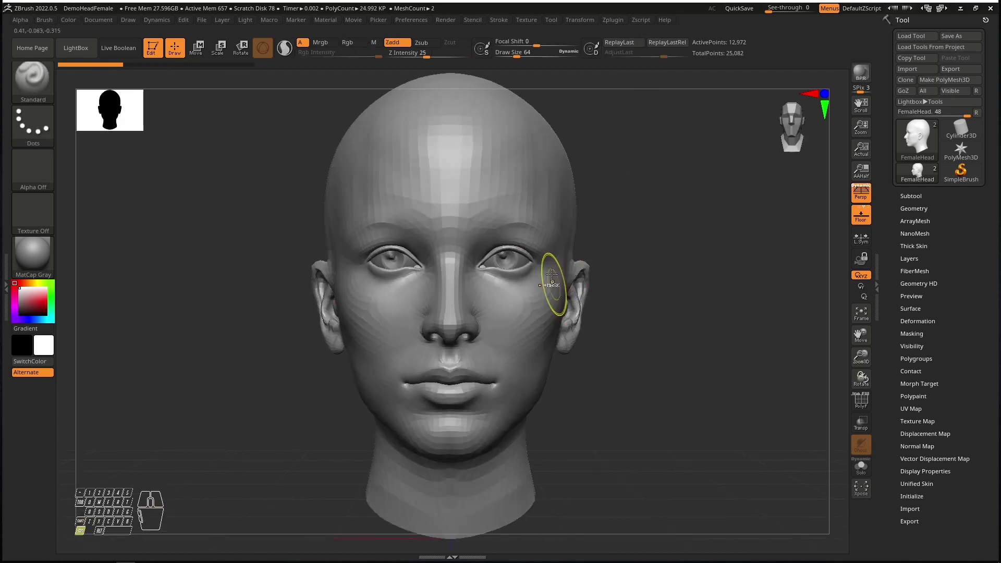
{"action": "right_click_drag", "start_coordinate": [552, 284], "coordinate": [507, 237], "text": "alt"}
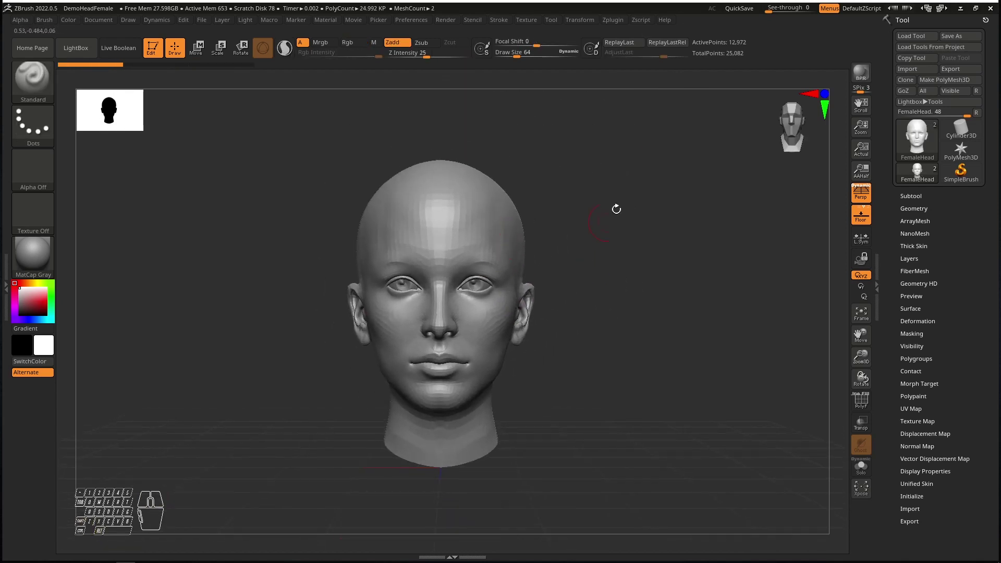
Step: Change the sculpting symmetry from the Z axis to the Y axis, and enable radial symmetry with a reduced radial count
{"action": "left_click", "coordinate": [616, 18]}
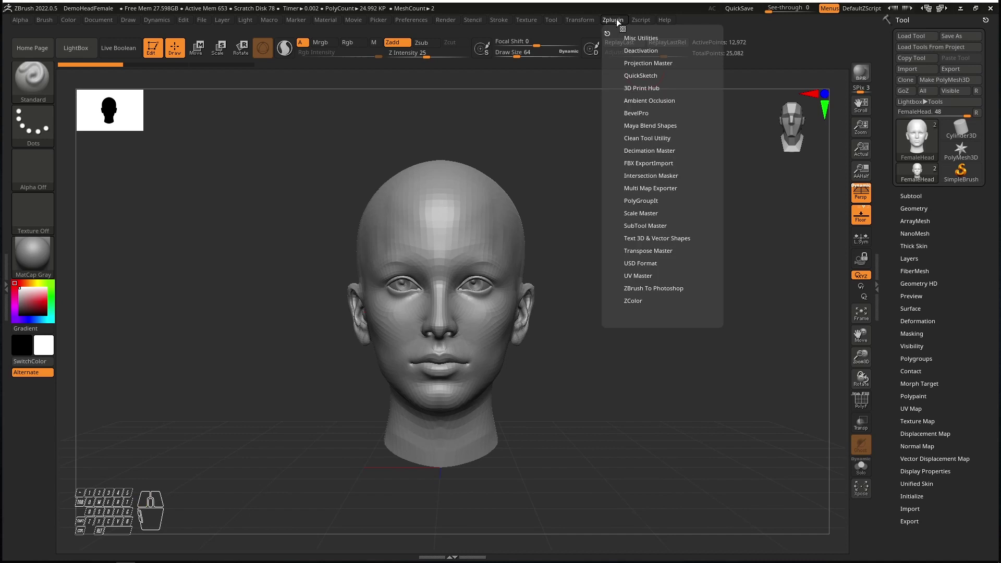
{"action": "left_click", "coordinate": [586, 19]}
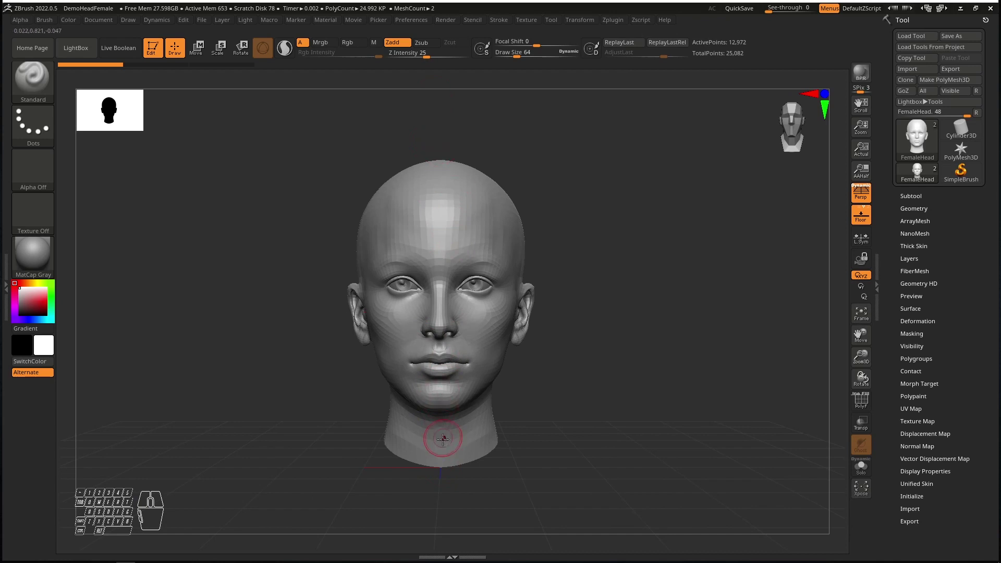
{"action": "left_click", "coordinate": [580, 20]}
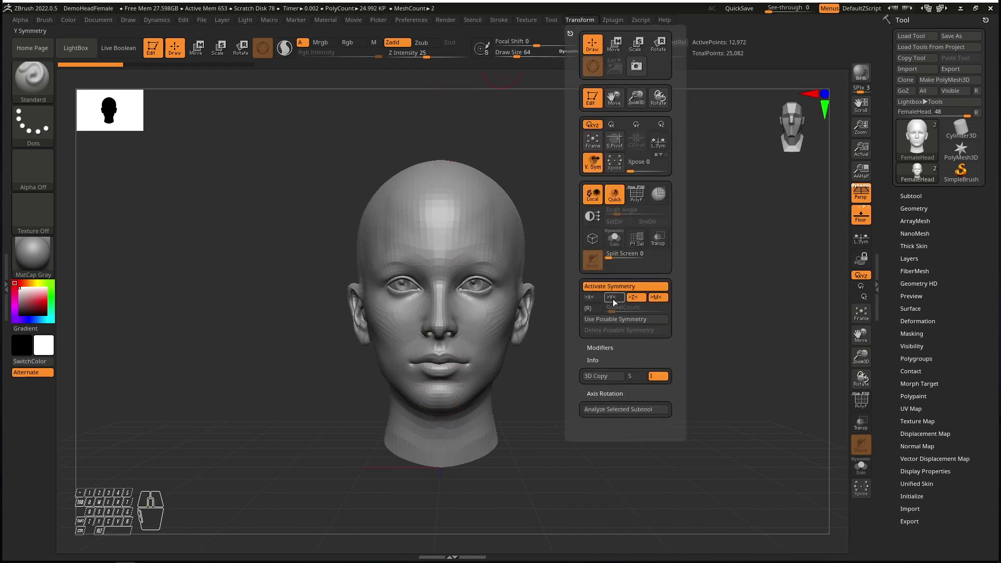
{"action": "left_click", "coordinate": [637, 297]}
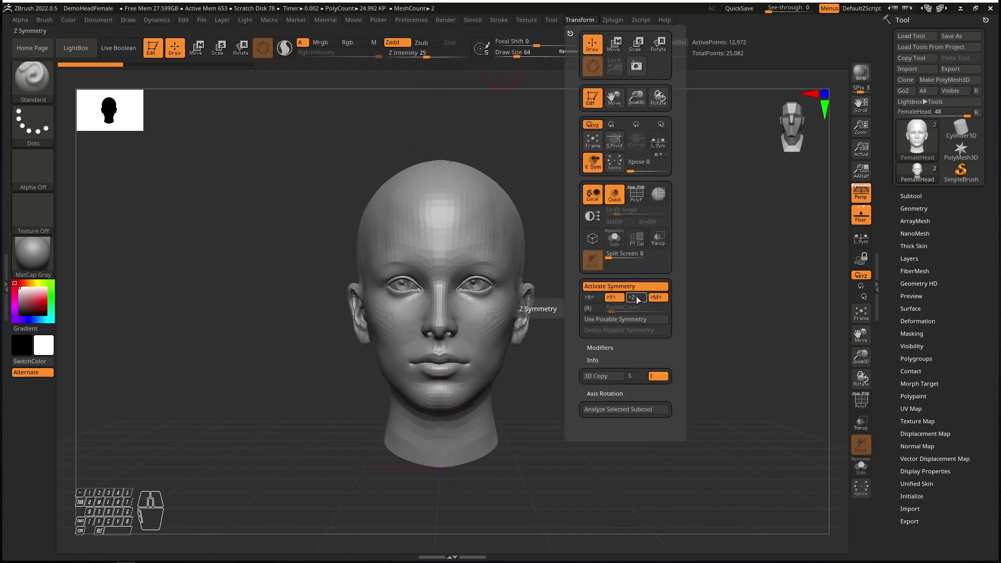
{"action": "left_click", "coordinate": [591, 310]}
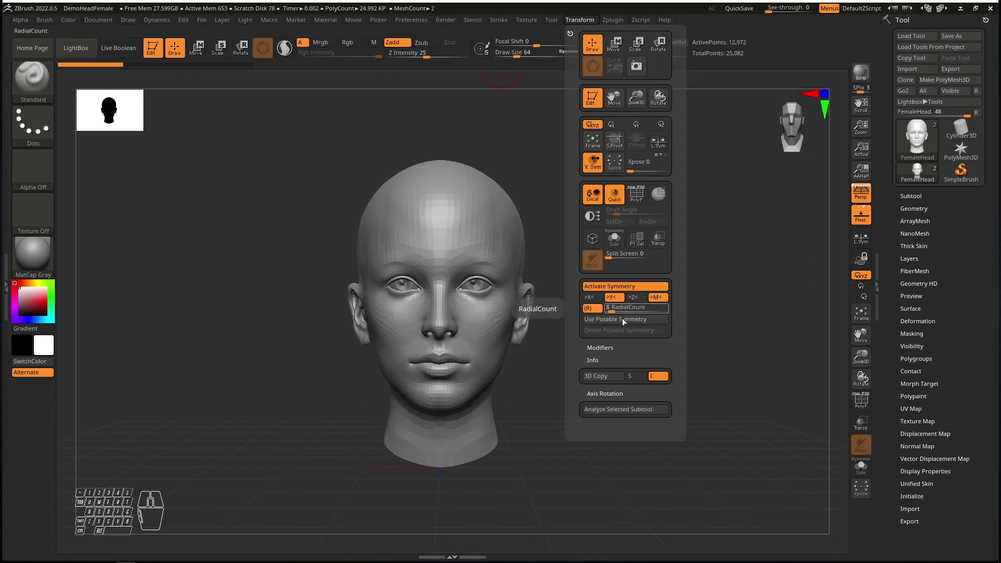
{"action": "left_click_drag", "start_coordinate": [616, 310], "coordinate": [612, 311]}
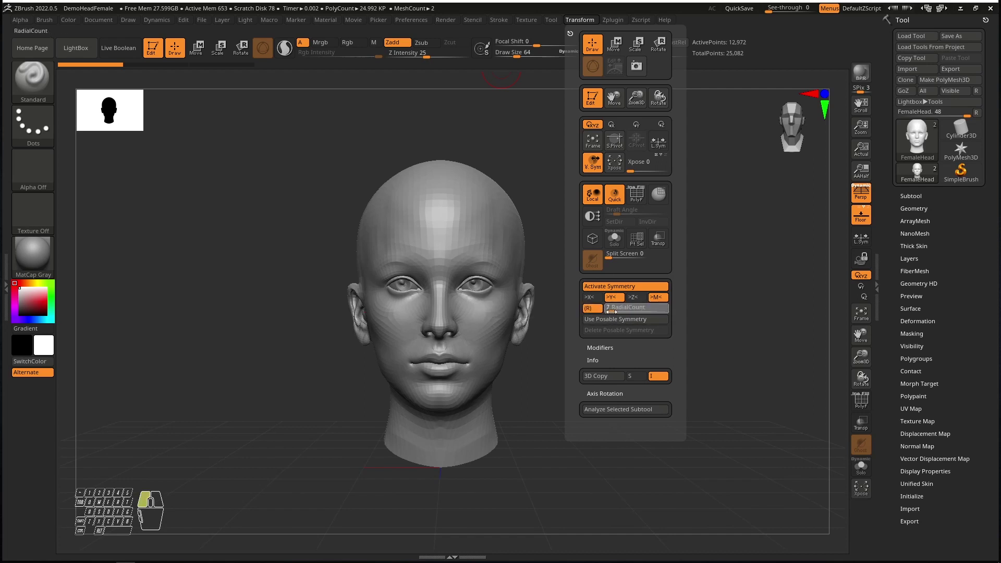
Step: Sculpt radial test strokes on the crown of the head, and undo them
{"action": "right_click_drag", "start_coordinate": [434, 178], "coordinate": [449, 249]}
{"action": "right_click_drag", "start_coordinate": [447, 137], "coordinate": [416, 307], "text": "alt"}
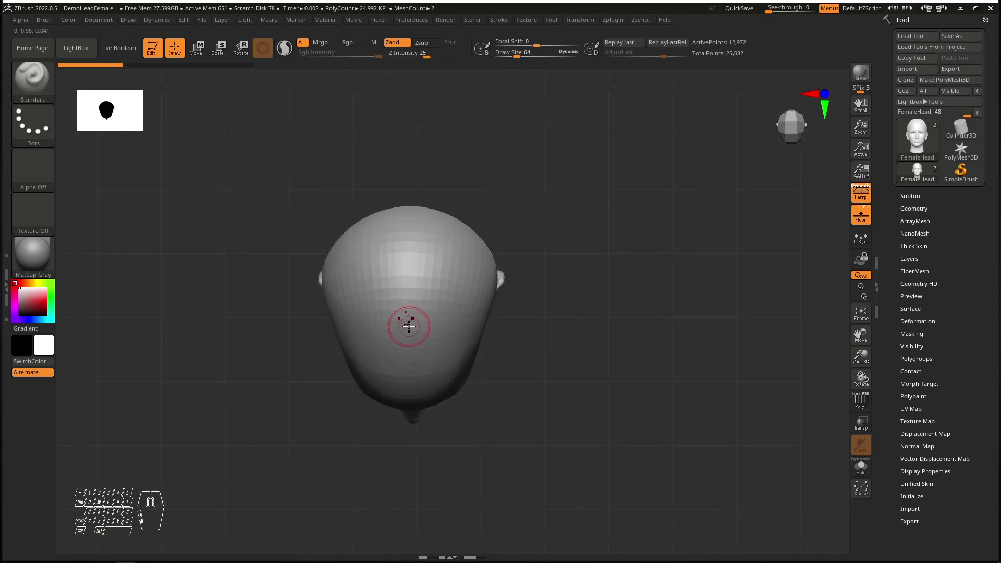
{"action": "mouse_move", "coordinate": [398, 259]}
{"action": "left_mouse_down"}
{"action": "mouse_move", "coordinate": [420, 259]}
{"action": "mouse_move", "coordinate": [398, 257]}
{"action": "mouse_move", "coordinate": [353, 287]}
{"action": "mouse_move", "coordinate": [391, 258]}
{"action": "mouse_move", "coordinate": [472, 287]}
{"action": "mouse_move", "coordinate": [386, 258]}
{"action": "mouse_move", "coordinate": [370, 222]}
{"action": "left_mouse_up"}
{"action": "right_click_drag", "start_coordinate": [369, 229], "coordinate": [393, 196]}
{"action": "key", "text": "ctrl+z"}
{"action": "key", "text": "ctrl+z"}
{"action": "key", "text": "ctrl+z"}
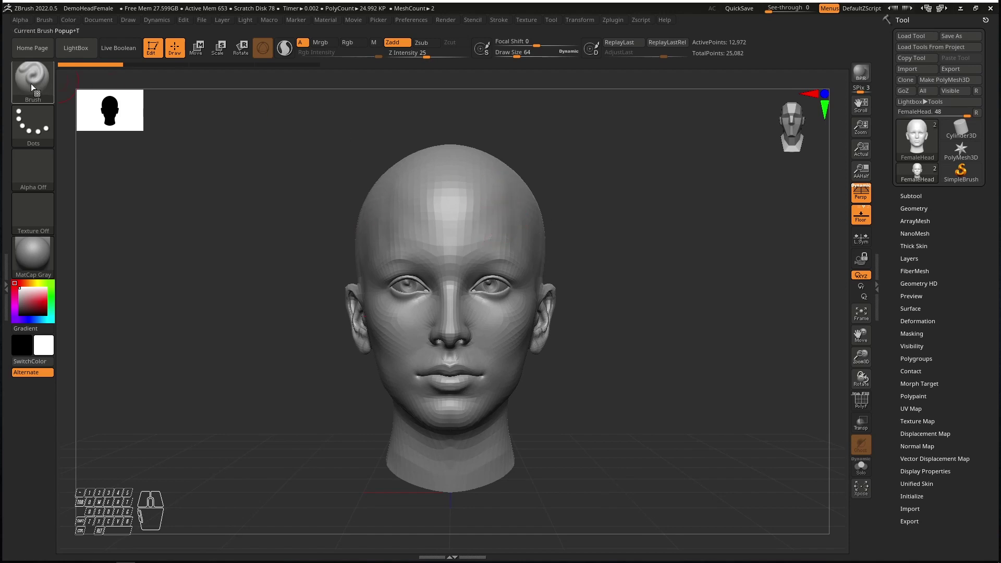
Step: Sculpt radially repeated test strokes across the cheek, temple and forehead with the Standard brush
{"action": "right_click_drag", "start_coordinate": [518, 223], "coordinate": [506, 230]}
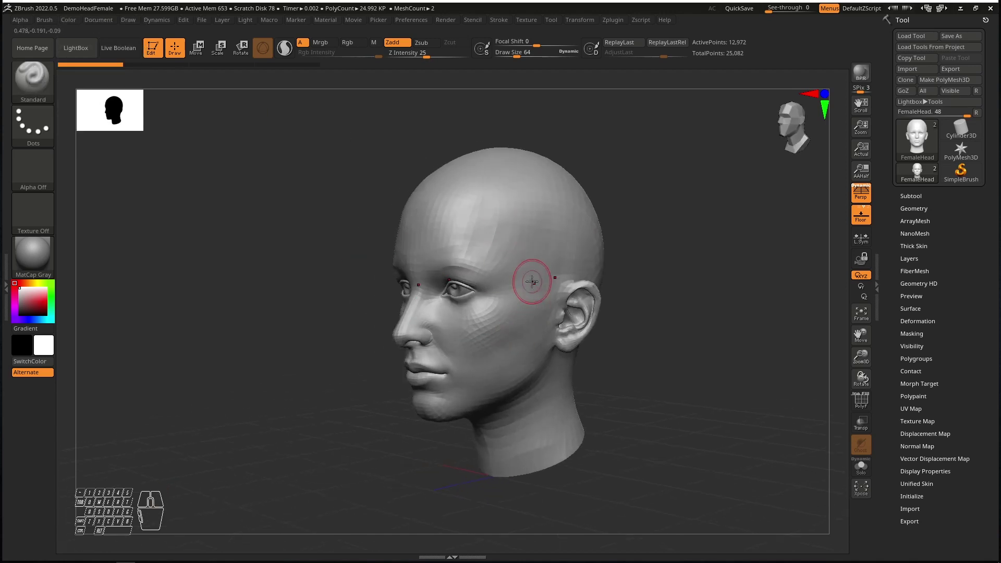
{"action": "mouse_move", "coordinate": [532, 280]}
{"action": "left_mouse_down"}
{"action": "mouse_move", "coordinate": [467, 332]}
{"action": "mouse_move", "coordinate": [535, 265]}
{"action": "mouse_move", "coordinate": [537, 292]}
{"action": "left_mouse_up"}
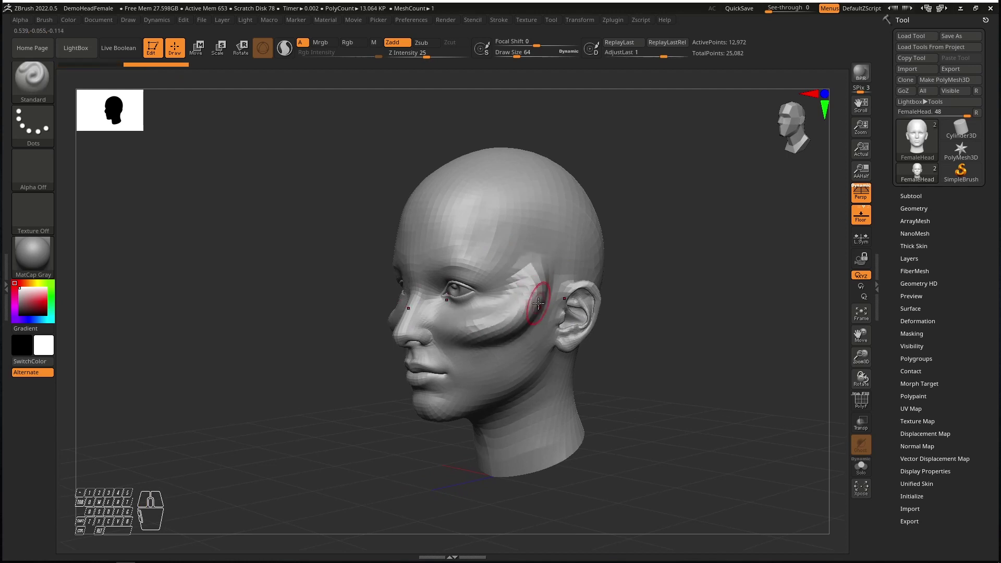
{"action": "mouse_move", "coordinate": [537, 300]}
{"action": "right_mouse_down"}
{"action": "mouse_move", "coordinate": [527, 268]}
{"action": "mouse_move", "coordinate": [536, 353]}
{"action": "mouse_move", "coordinate": [503, 275]}
{"action": "right_mouse_up"}
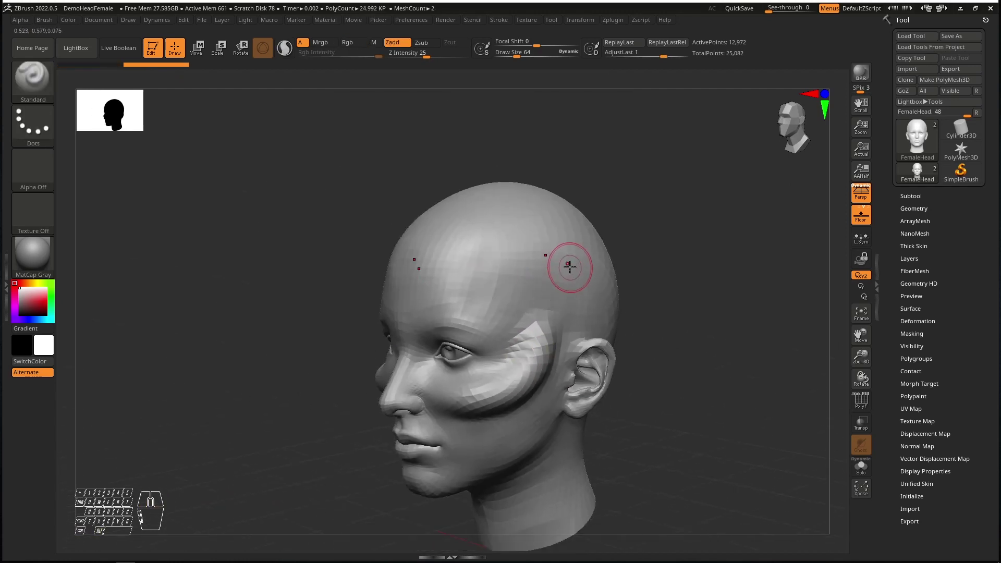
{"action": "mouse_move", "coordinate": [592, 291]}
{"action": "left_mouse_down"}
{"action": "mouse_move", "coordinate": [545, 284]}
{"action": "mouse_move", "coordinate": [485, 311]}
{"action": "mouse_move", "coordinate": [492, 287]}
{"action": "mouse_move", "coordinate": [562, 279]}
{"action": "mouse_move", "coordinate": [596, 299]}
{"action": "left_mouse_up"}
{"action": "right_click_drag", "start_coordinate": [492, 281], "coordinate": [474, 182]}
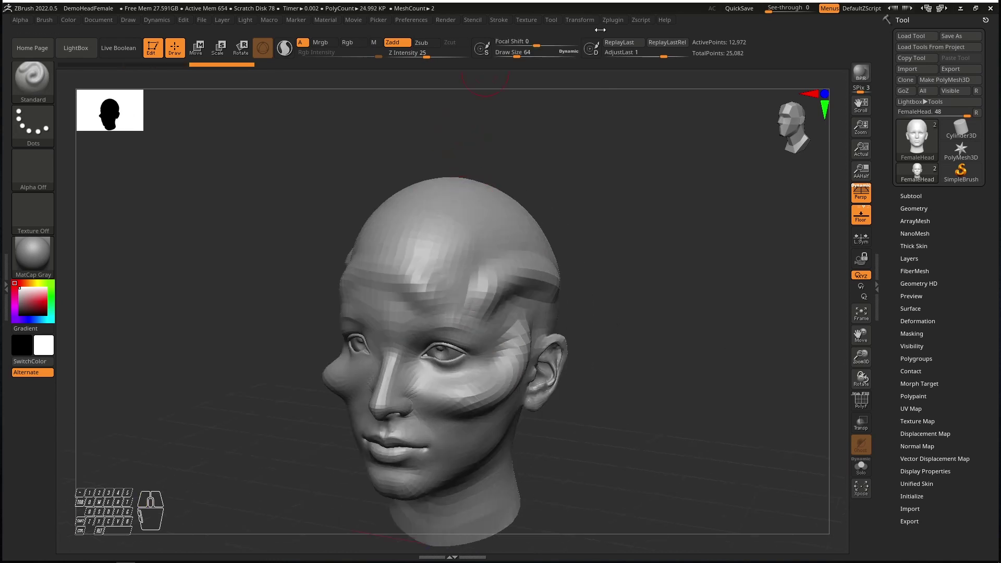
Step: Set the sculpting symmetry to the X axis only, without radial symmetry, and undo the test strokes
{"action": "left_click", "coordinate": [613, 19]}
{"action": "left_click", "coordinate": [582, 19]}
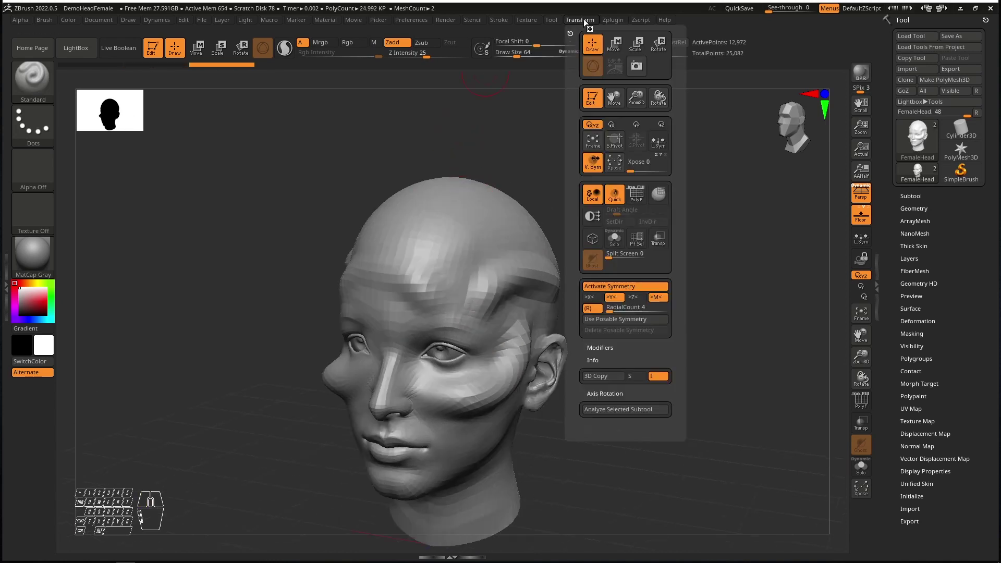
{"action": "left_click", "coordinate": [591, 296]}
{"action": "left_click", "coordinate": [610, 300]}
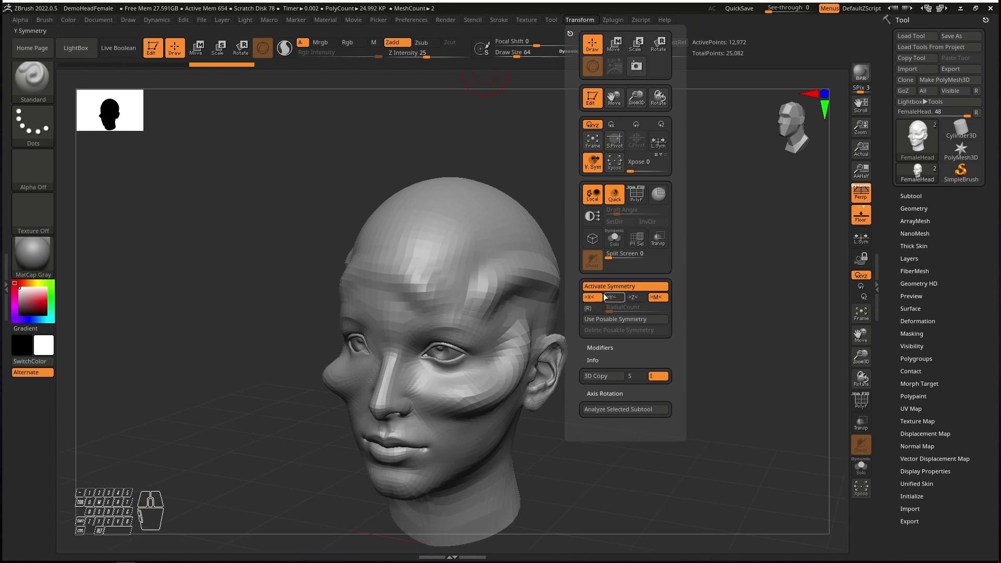
{"action": "key", "text": "ctrl+z"}
{"action": "key", "text": "ctrl+z"}
Step: Sculpt raised, mirrored vertical strokes on the temple and behind it in Zadd mode
{"action": "mouse_move", "coordinate": [531, 254]}
{"action": "right_mouse_down"}
{"action": "mouse_move", "coordinate": [506, 262]}
{"action": "mouse_move", "coordinate": [510, 269]}
{"action": "right_mouse_up"}
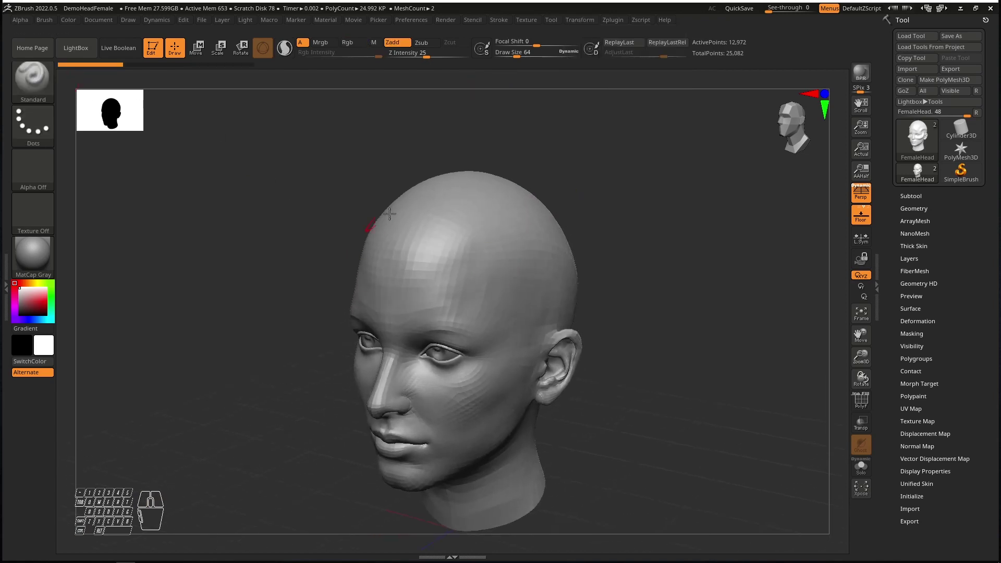
{"action": "mouse_move", "coordinate": [518, 231]}
{"action": "left_mouse_down"}
{"action": "mouse_move", "coordinate": [511, 344]}
{"action": "mouse_move", "coordinate": [515, 261]}
{"action": "mouse_move", "coordinate": [523, 292]}
{"action": "mouse_move", "coordinate": [511, 345]}
{"action": "mouse_move", "coordinate": [506, 255]}
{"action": "left_mouse_up"}
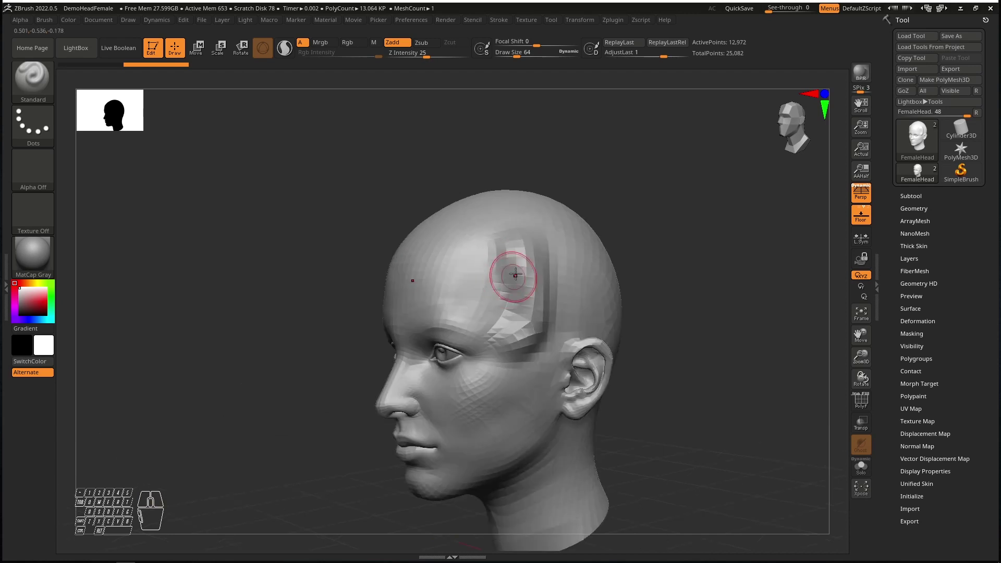
{"action": "left_click_drag", "start_coordinate": [515, 268], "coordinate": [512, 341]}
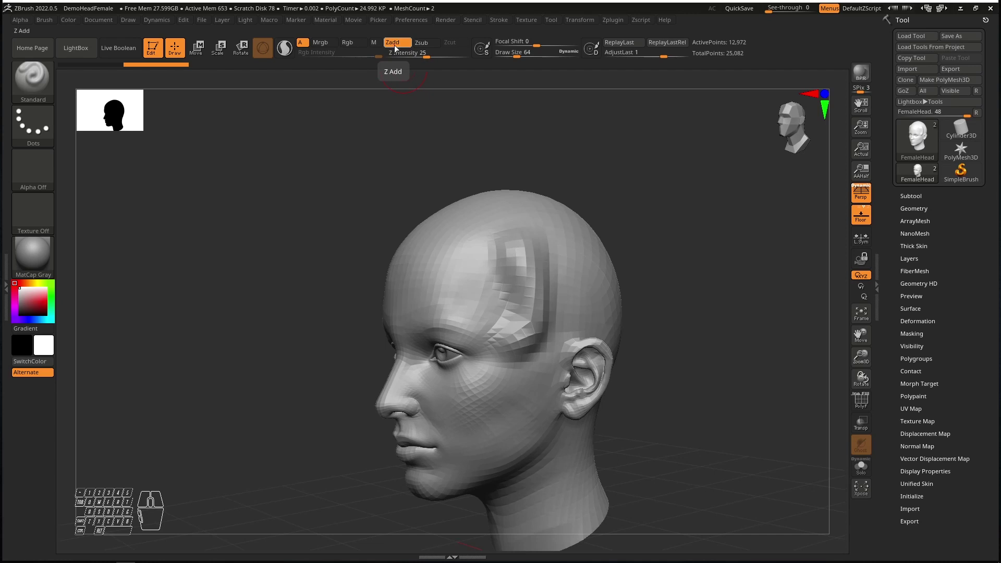
{"action": "left_click_drag", "start_coordinate": [572, 254], "coordinate": [569, 298]}
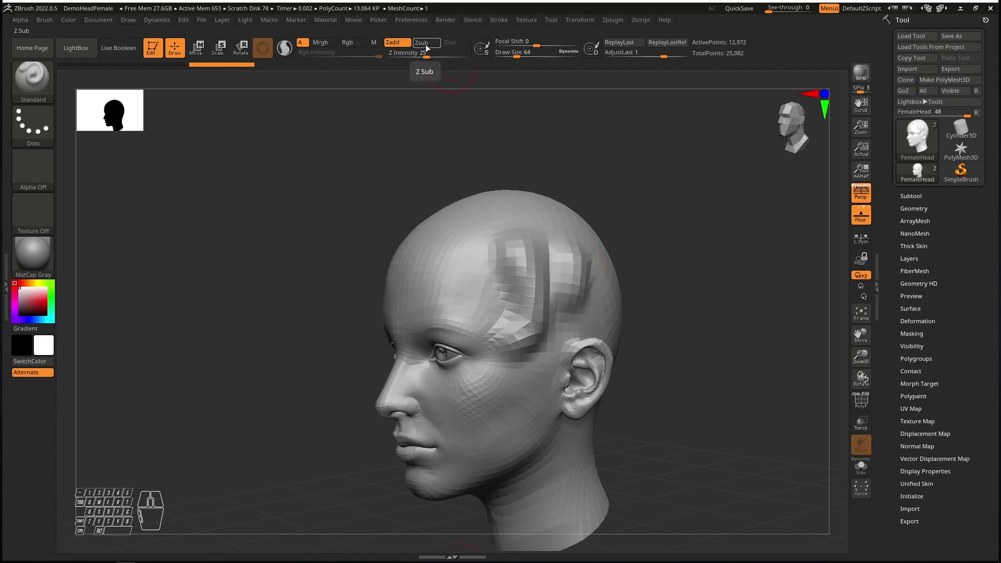
Step: Switch the brush to Zsub, carve grooves around the raised temple strokes, and undo all the test strokes
{"action": "left_click", "coordinate": [427, 42]}
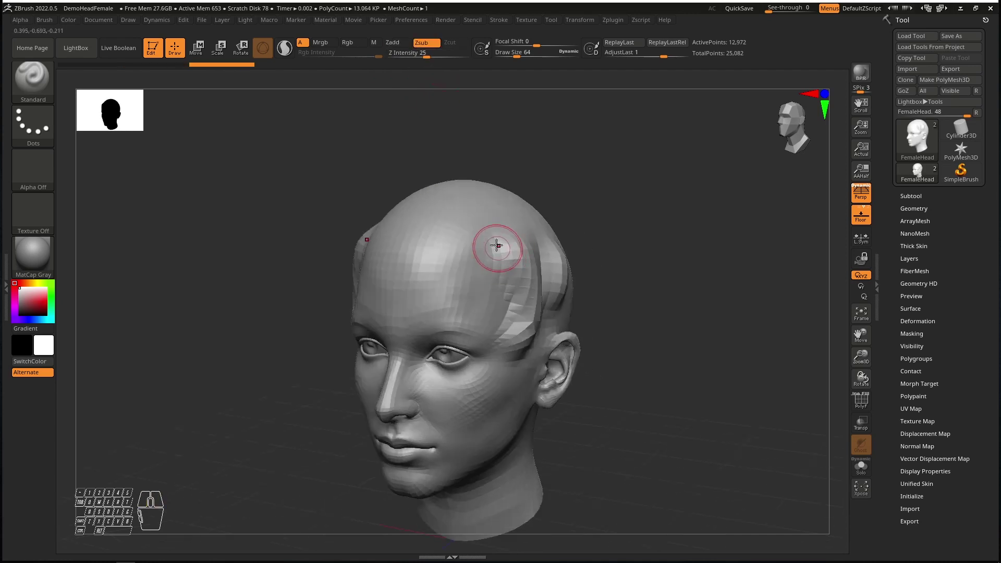
{"action": "mouse_move", "coordinate": [496, 242]}
{"action": "left_mouse_down"}
{"action": "mouse_move", "coordinate": [503, 265]}
{"action": "mouse_move", "coordinate": [484, 290]}
{"action": "mouse_move", "coordinate": [489, 252]}
{"action": "left_mouse_up"}
{"action": "right_click_drag", "start_coordinate": [519, 286], "coordinate": [487, 283]}
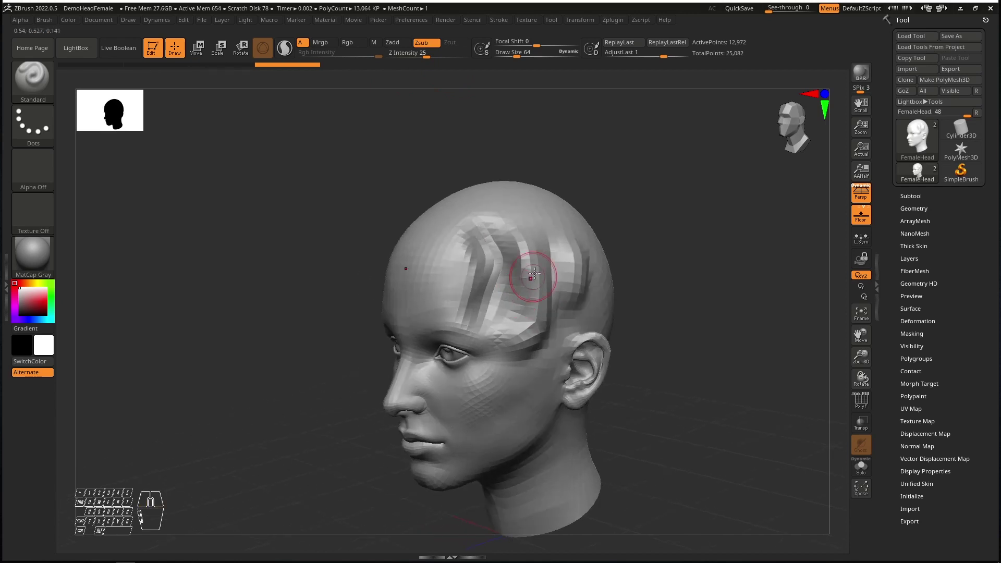
{"action": "key", "text": "ctrl+z"}
{"action": "key", "text": "ctrl+z"}
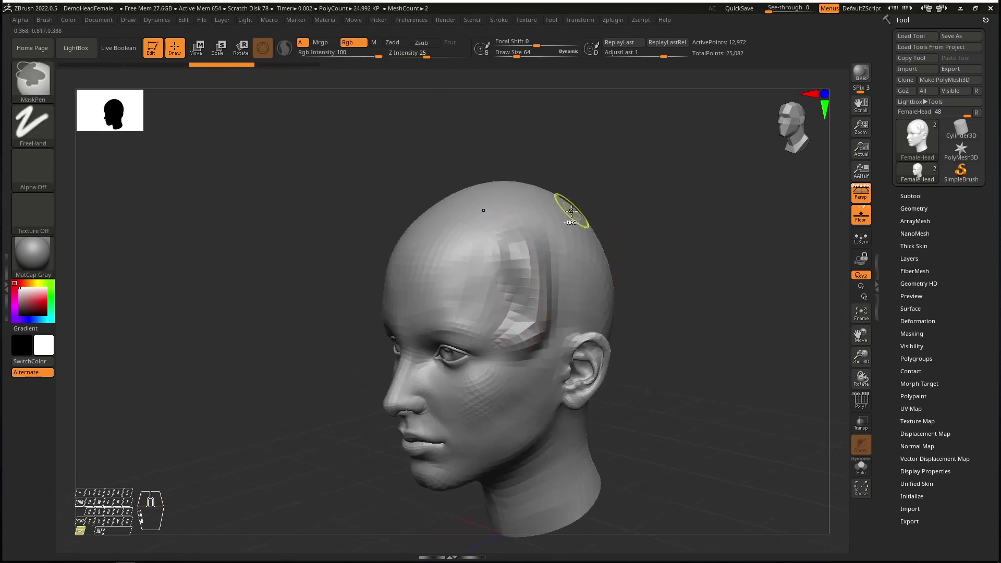
{"action": "key", "text": "ctrl+z"}
{"action": "key", "text": "ctrl+z"}
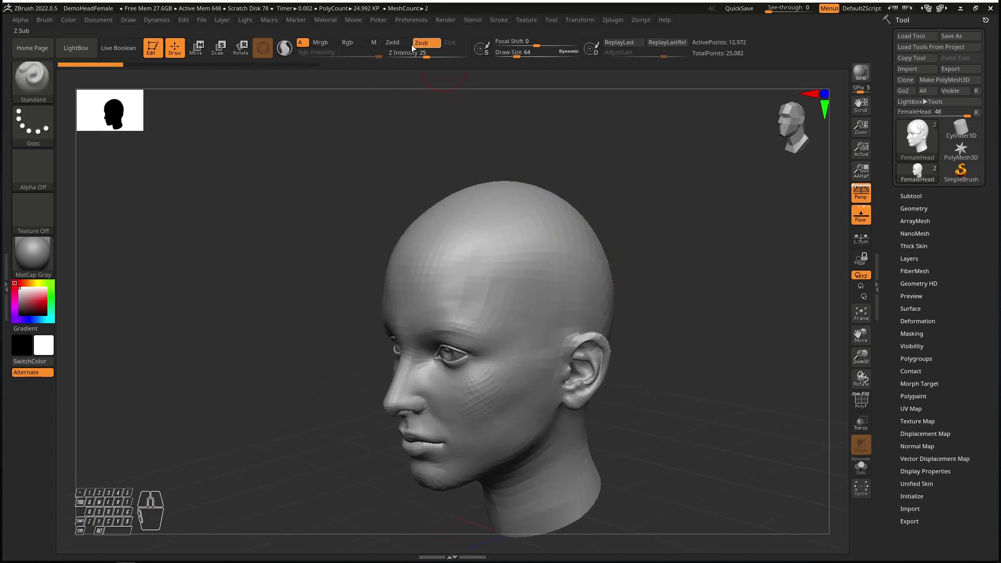
Step: Return the brush to Zadd, sculpt mirrored test strokes down the side of the head, and undo them
{"action": "left_click", "coordinate": [395, 43]}
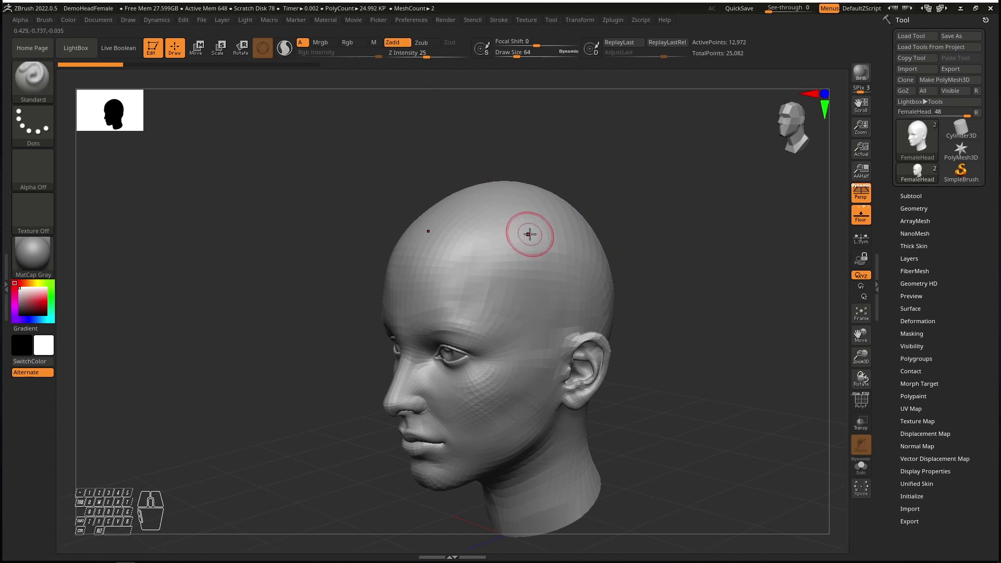
{"action": "mouse_move", "coordinate": [545, 226]}
{"action": "left_mouse_down"}
{"action": "mouse_move", "coordinate": [558, 271]}
{"action": "mouse_move", "coordinate": [556, 365]}
{"action": "mouse_move", "coordinate": [547, 228]}
{"action": "mouse_move", "coordinate": [563, 333]}
{"action": "mouse_move", "coordinate": [547, 353]}
{"action": "left_mouse_up"}
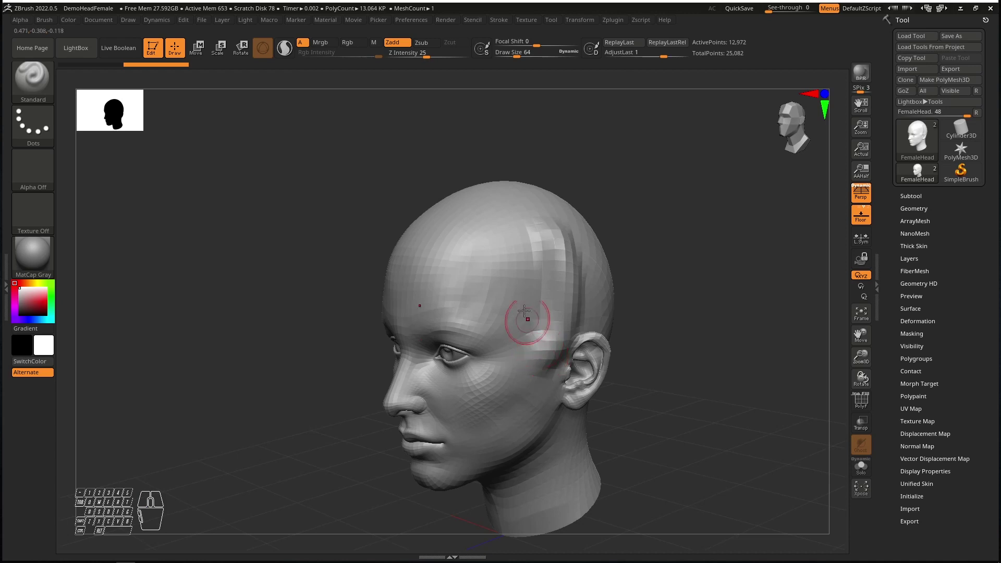
{"action": "mouse_move", "coordinate": [516, 234]}
{"action": "left_mouse_down", "text": "alt"}
{"action": "mouse_move", "coordinate": [527, 252]}
{"action": "mouse_move", "coordinate": [514, 332]}
{"action": "mouse_move", "coordinate": [523, 320]}
{"action": "mouse_move", "coordinate": [513, 266]}
{"action": "left_mouse_up", "text": "alt"}
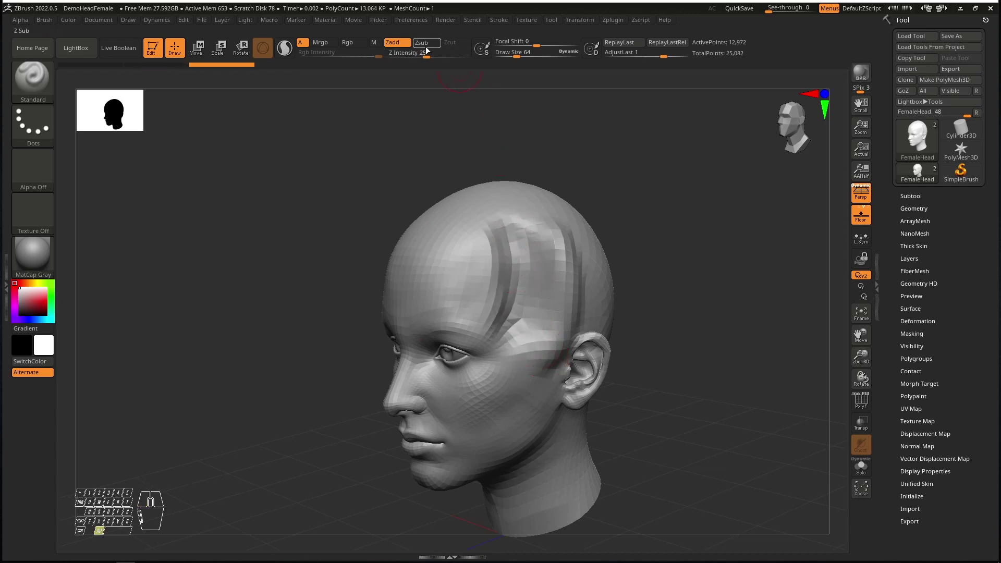
{"action": "mouse_move", "coordinate": [540, 298]}
{"action": "right_mouse_down"}
{"action": "mouse_move", "coordinate": [525, 259]}
{"action": "mouse_move", "coordinate": [501, 259]}
{"action": "right_mouse_up"}
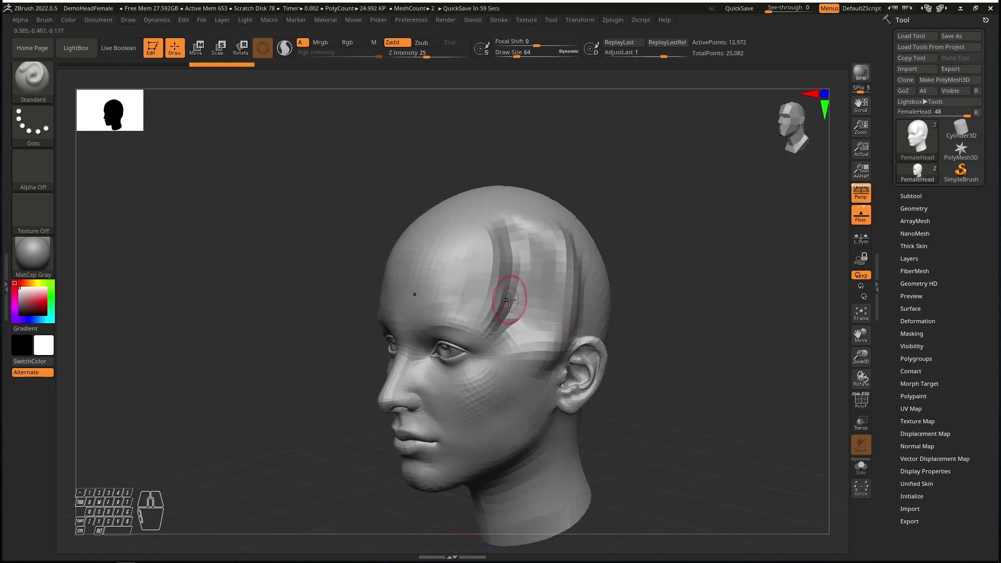
{"action": "right_click_drag", "start_coordinate": [510, 300], "coordinate": [144, 243], "text": "shift"}
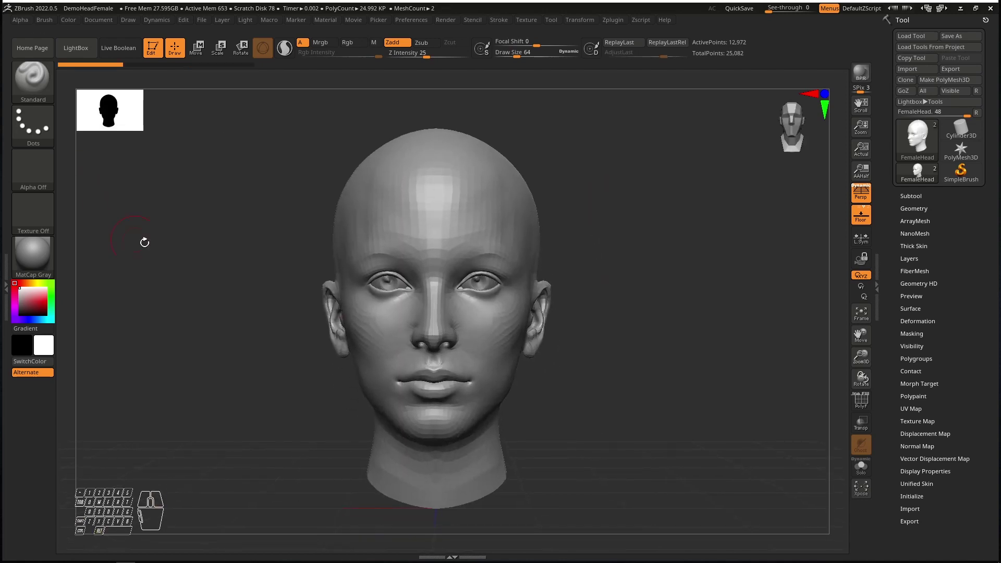
Step: Select the Move brush from the brushes starting with M, and enlarge its draw size to about 419
{"action": "left_click", "coordinate": [32, 79]}
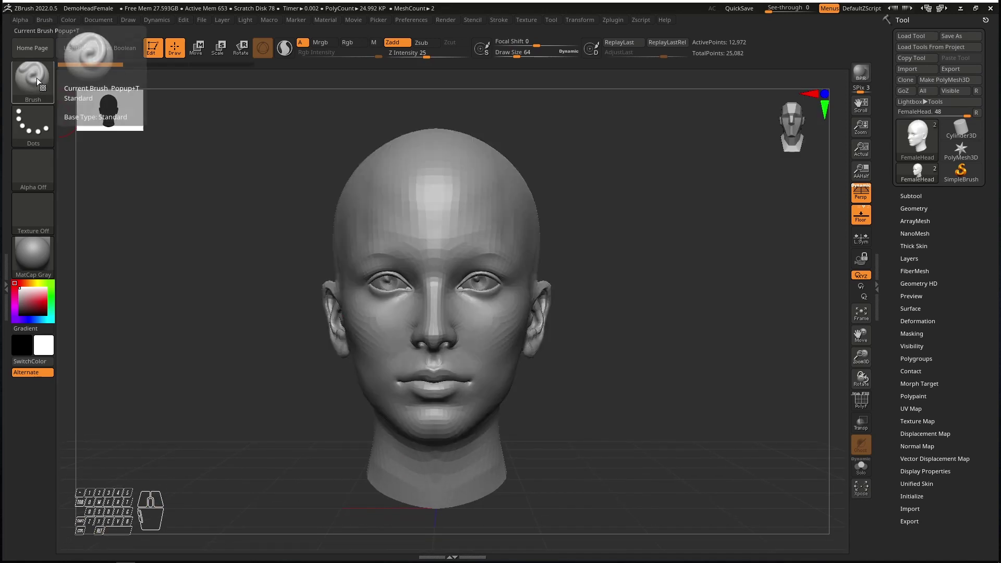
{"action": "left_click", "coordinate": [37, 77]}
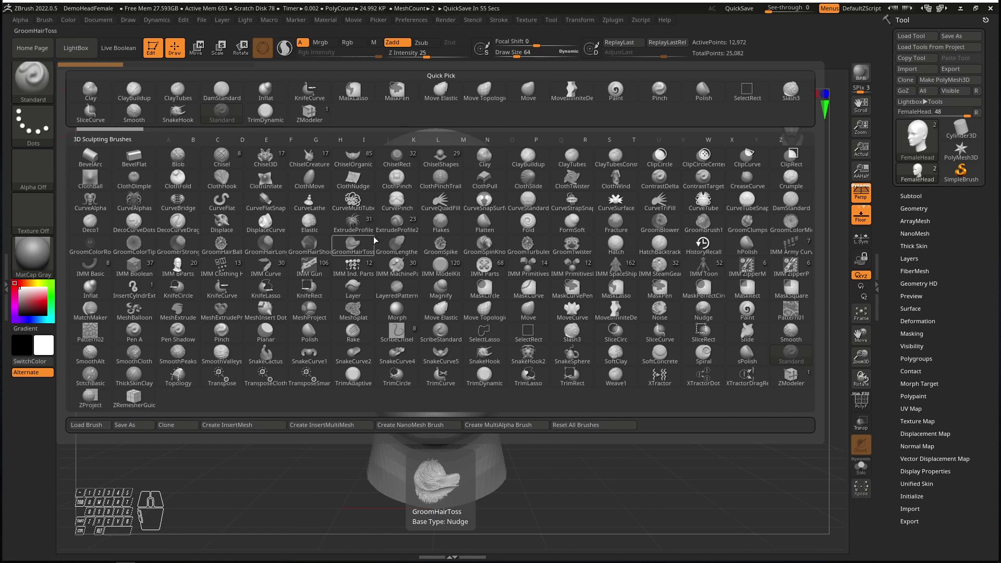
{"action": "key", "text": "m"}
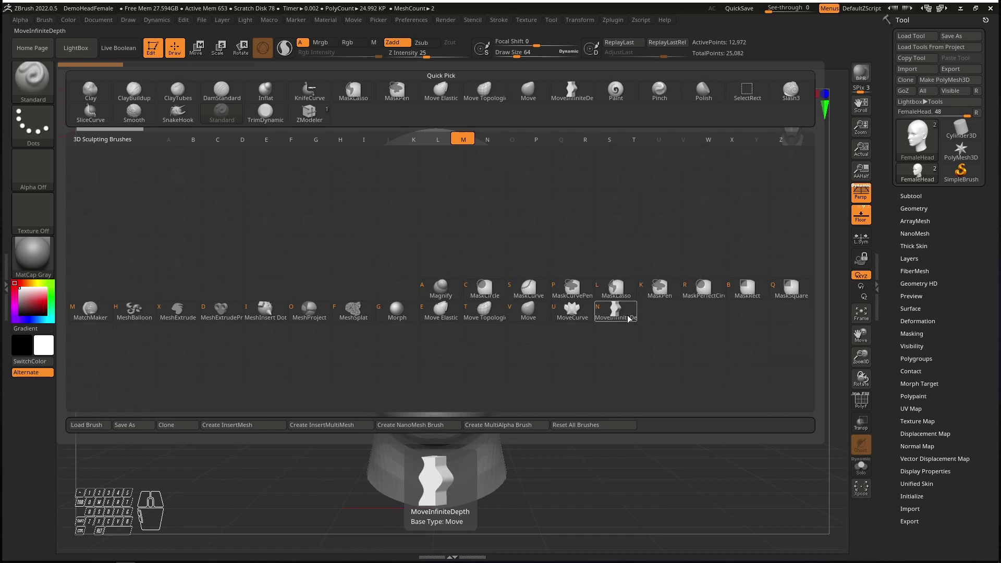
{"action": "left_click", "coordinate": [528, 312]}
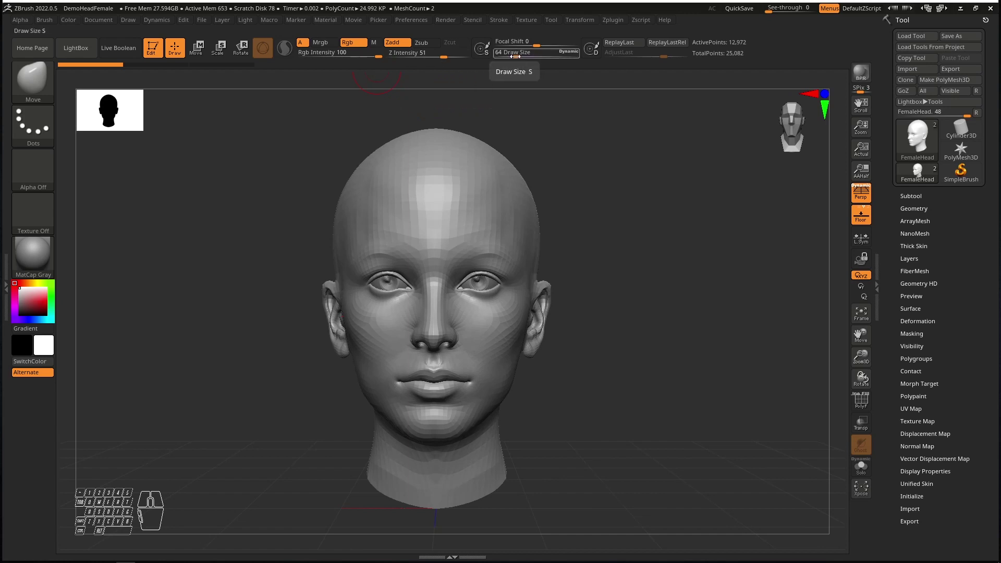
{"action": "mouse_move", "coordinate": [520, 58]}
{"action": "left_mouse_down"}
{"action": "mouse_move", "coordinate": [542, 58]}
{"action": "mouse_move", "coordinate": [526, 56]}
{"action": "left_mouse_up"}
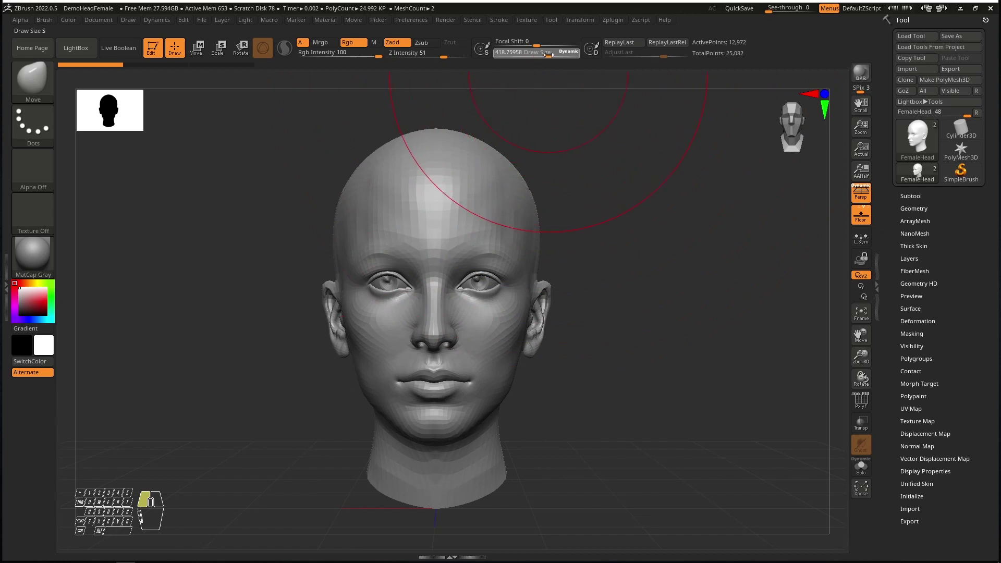
Step: Reduce the draw size to about 385 and switch to the Standard brush from the brushes starting with S
{"action": "left_click_drag", "start_coordinate": [548, 54], "coordinate": [546, 54]}
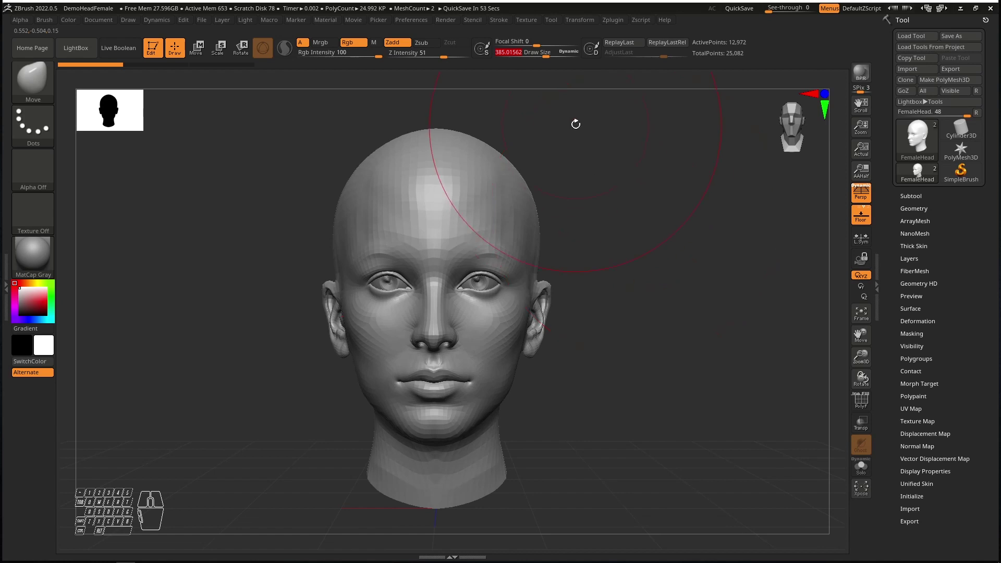
{"action": "mouse_move", "coordinate": [536, 45]}
{"action": "left_mouse_down"}
{"action": "mouse_move", "coordinate": [496, 44]}
{"action": "mouse_move", "coordinate": [558, 45]}
{"action": "mouse_move", "coordinate": [533, 44]}
{"action": "left_mouse_up"}
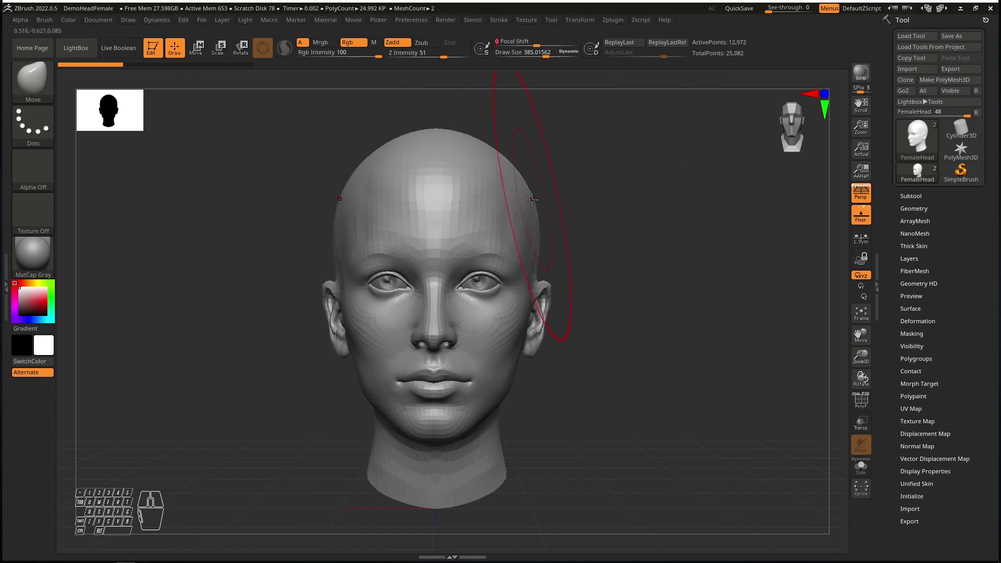
{"action": "key", "text": "b"}
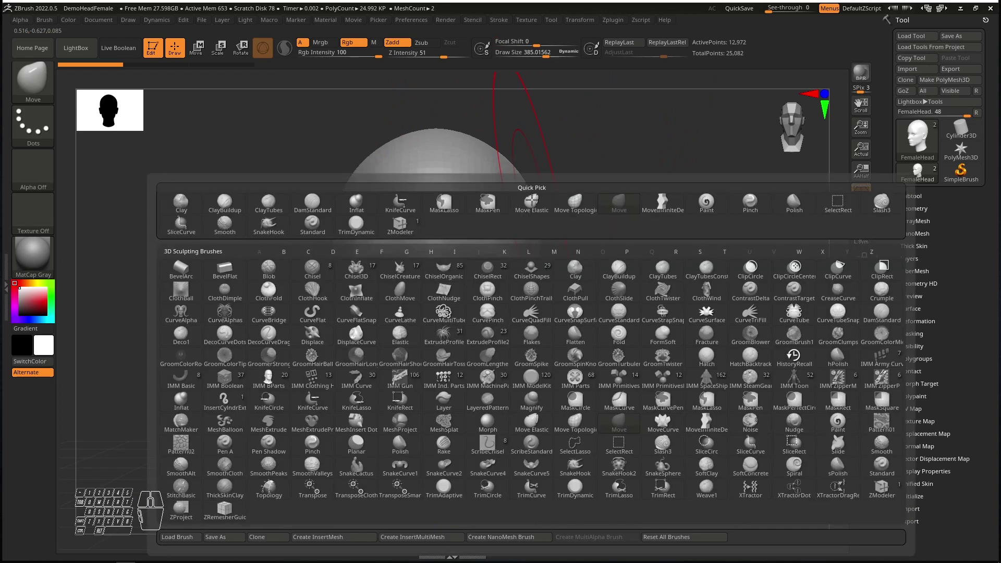
{"action": "key", "text": "s"}
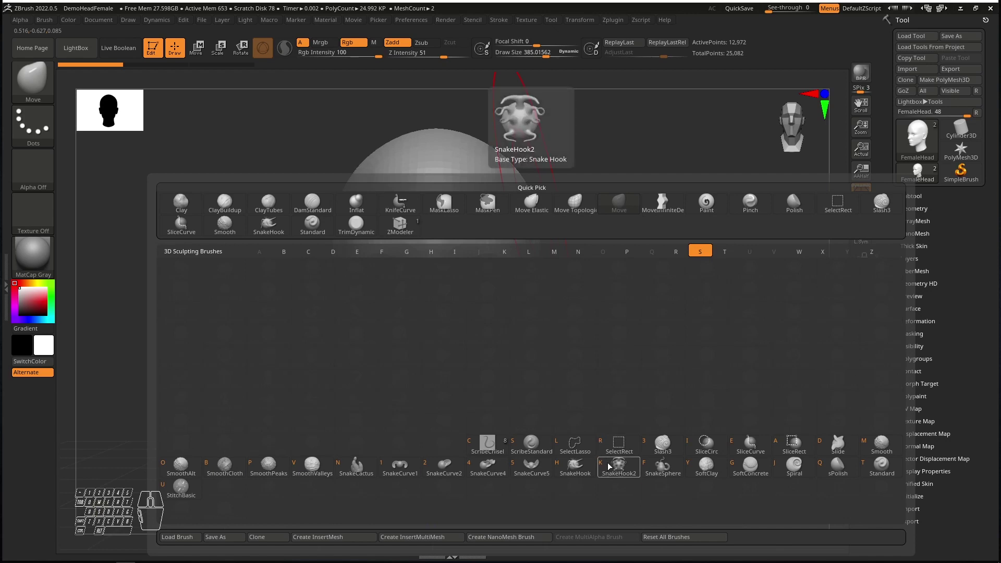
{"action": "left_click", "coordinate": [867, 468]}
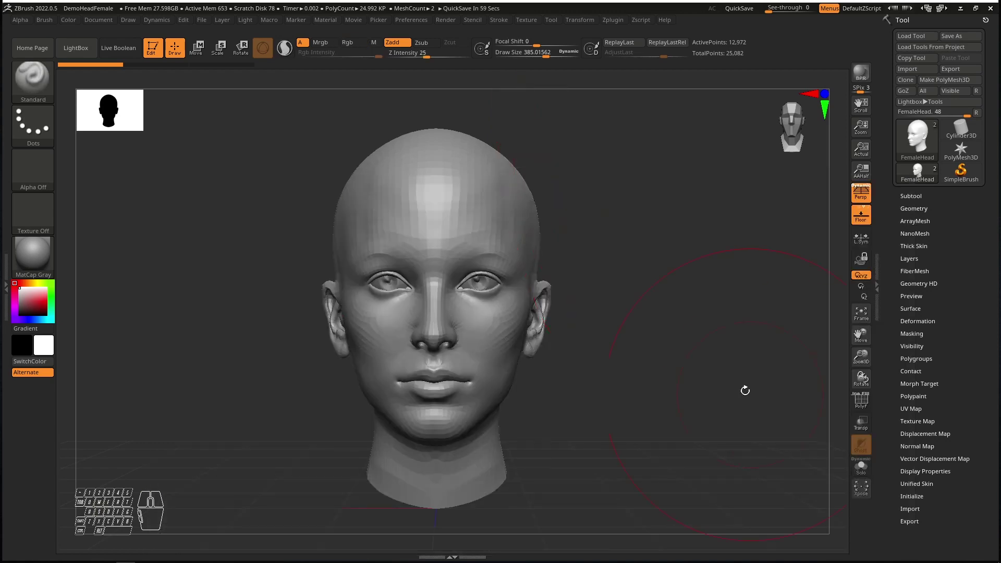
{"action": "key", "text": "b"}
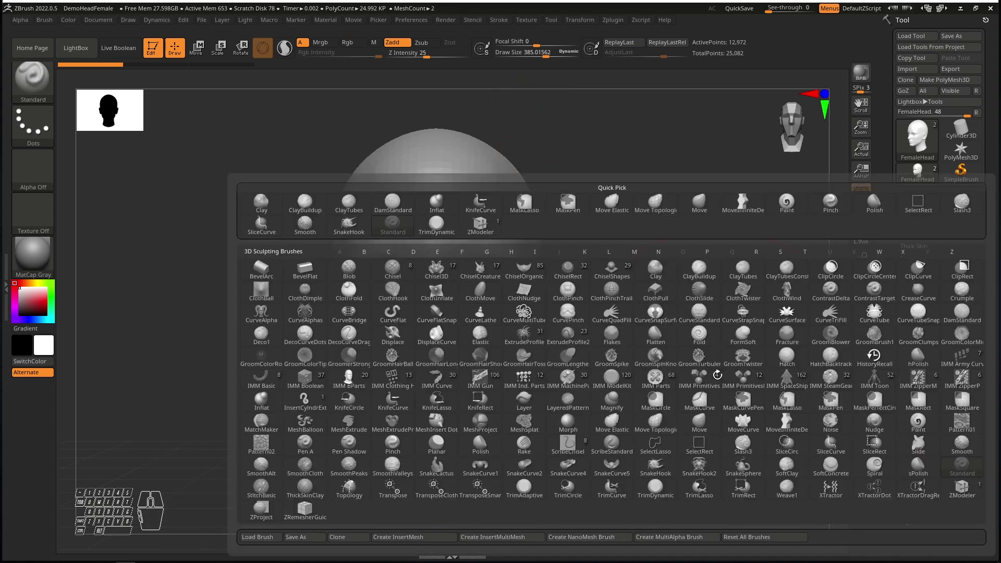
{"action": "key", "text": "s"}
{"action": "key", "text": "t"}
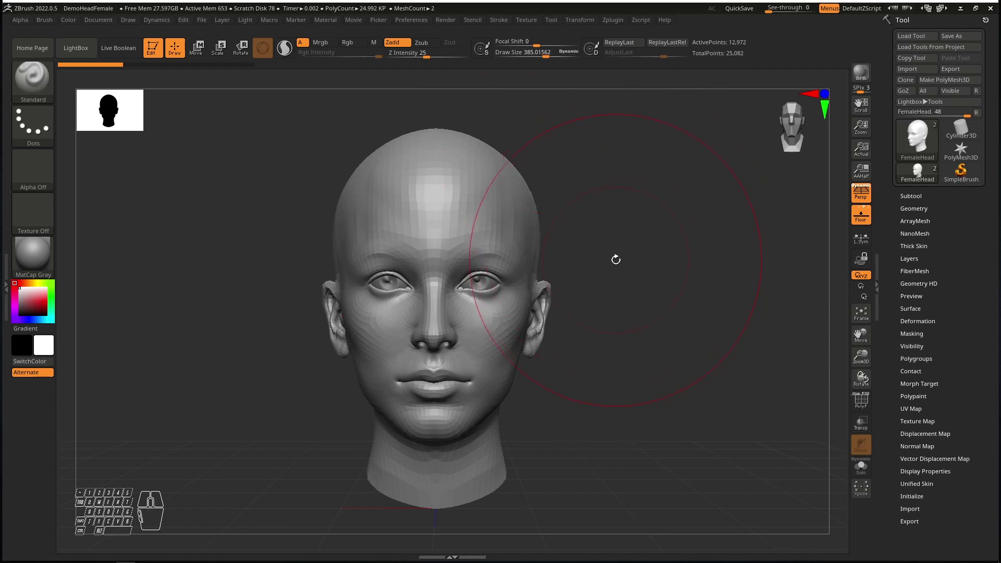
Step: Set the Standard brush's draw size to about 91
{"action": "key", "text": "s"}
{"action": "left_click_drag", "start_coordinate": [616, 260], "coordinate": [609, 262]}
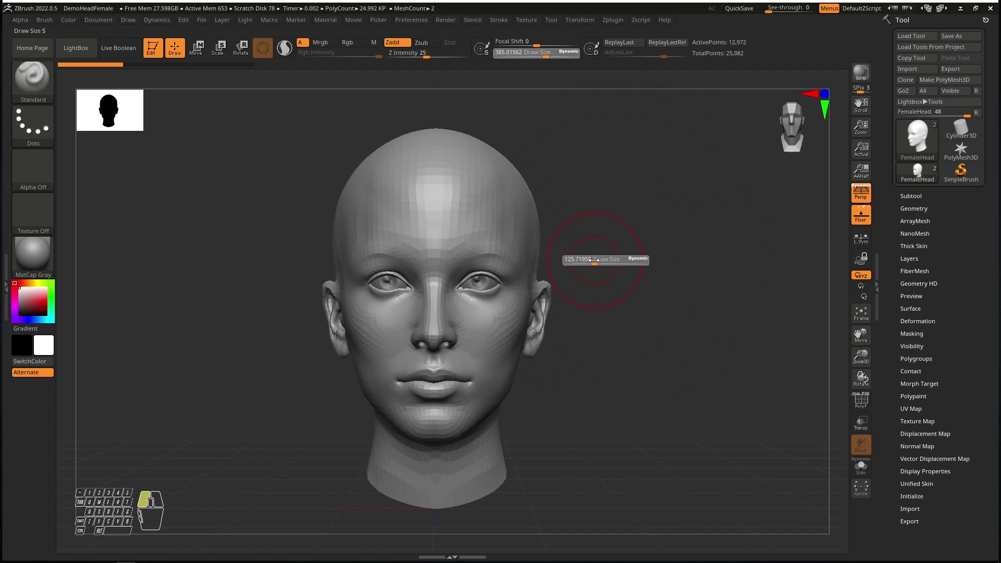
{"action": "left_click_drag", "start_coordinate": [594, 261], "coordinate": [582, 260]}
{"action": "right_click_drag", "start_coordinate": [506, 213], "coordinate": [476, 219]}
{"action": "key", "text": "s"}
Step: Sculpt a mirrored vertical test stroke down the temple with the Standard brush and undo it
{"action": "mouse_move", "coordinate": [539, 215]}
{"action": "left_mouse_down"}
{"action": "mouse_move", "coordinate": [550, 214]}
{"action": "mouse_move", "coordinate": [559, 180]}
{"action": "mouse_move", "coordinate": [548, 320]}
{"action": "mouse_move", "coordinate": [564, 270]}
{"action": "mouse_move", "coordinate": [557, 180]}
{"action": "left_mouse_up"}
{"action": "right_click_drag", "start_coordinate": [591, 188], "coordinate": [573, 191]}
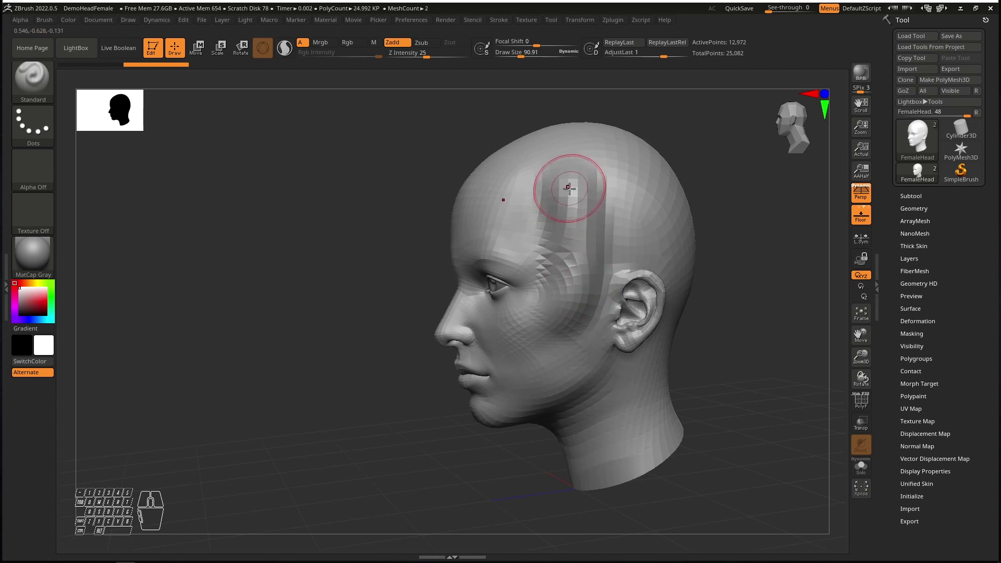
{"action": "key", "text": "space"}
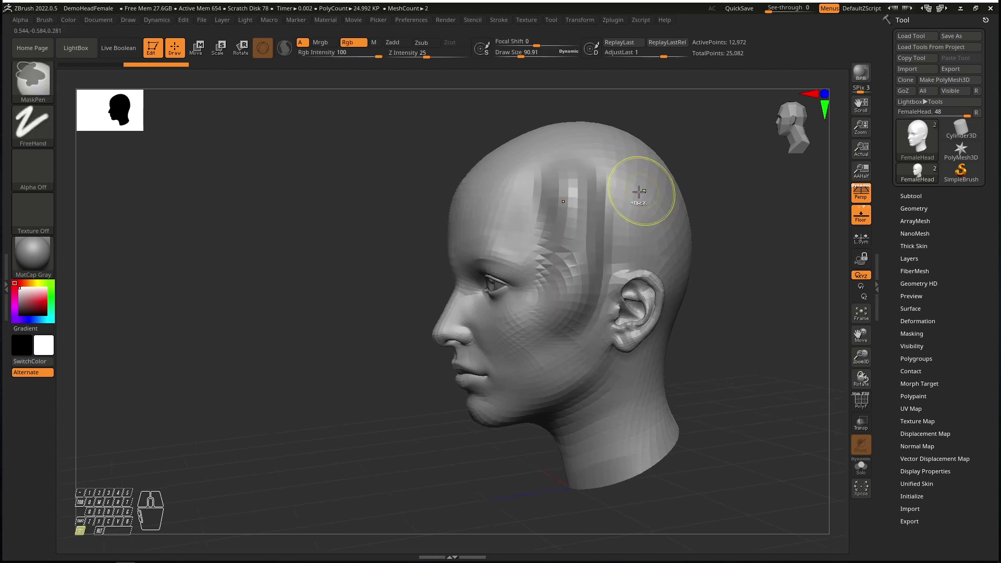
{"action": "key", "text": "ctrl+z"}
Step: Set the focal shift to -100, sculpt a test stroke on the temple, and undo it
{"action": "left_click_drag", "start_coordinate": [527, 41], "coordinate": [499, 45]}
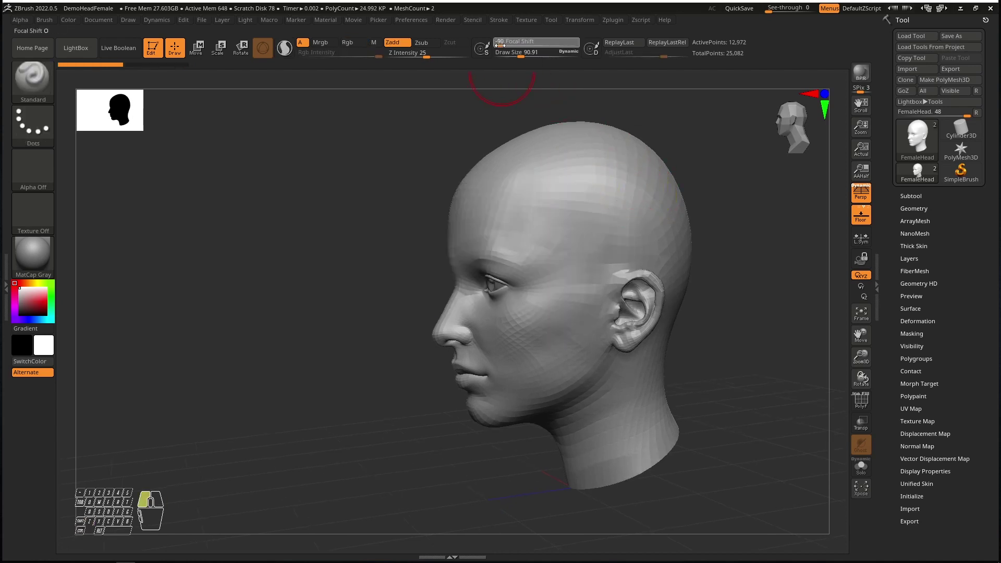
{"action": "mouse_move", "coordinate": [592, 195]}
{"action": "left_mouse_down"}
{"action": "mouse_move", "coordinate": [564, 329]}
{"action": "mouse_move", "coordinate": [574, 156]}
{"action": "mouse_move", "coordinate": [567, 298]}
{"action": "mouse_move", "coordinate": [580, 222]}
{"action": "left_mouse_up"}
{"action": "mouse_move", "coordinate": [580, 222]}
{"action": "right_mouse_down"}
{"action": "mouse_move", "coordinate": [652, 211]}
{"action": "mouse_move", "coordinate": [537, 200]}
{"action": "right_mouse_up"}
{"action": "key", "text": "ctrl+z"}
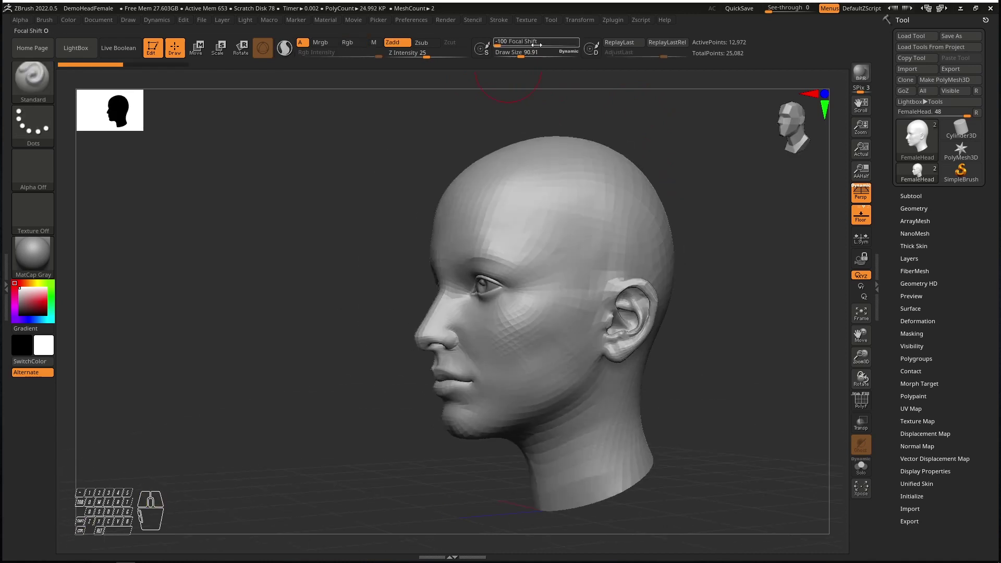
Step: Set the focal shift to 100, try test strokes on the temple, and undo them
{"action": "left_click_drag", "start_coordinate": [537, 46], "coordinate": [581, 46]}
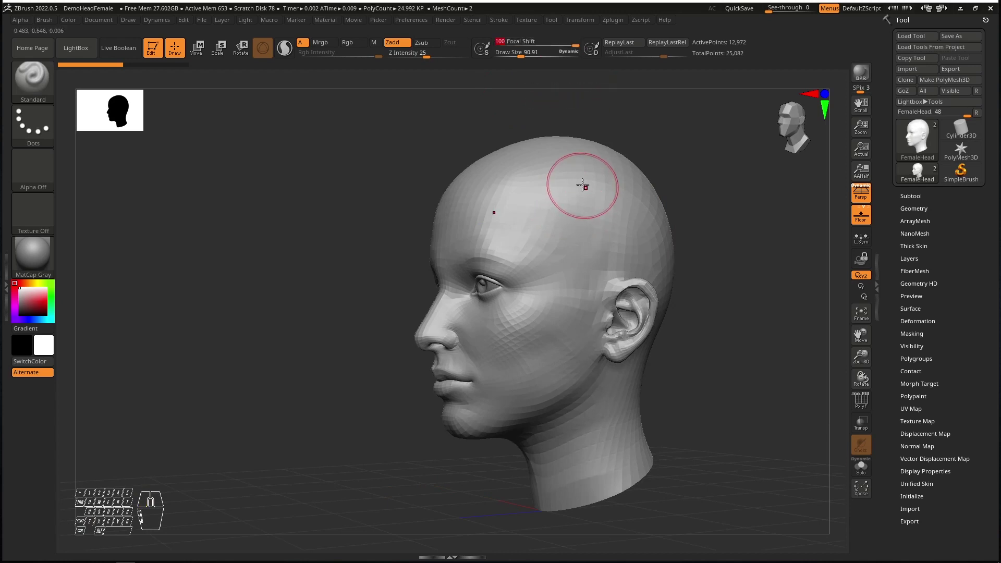
{"action": "mouse_move", "coordinate": [583, 191]}
{"action": "left_mouse_down"}
{"action": "mouse_move", "coordinate": [550, 314]}
{"action": "mouse_move", "coordinate": [580, 193]}
{"action": "left_mouse_up"}
{"action": "left_click_drag", "start_coordinate": [576, 259], "coordinate": [599, 226]}
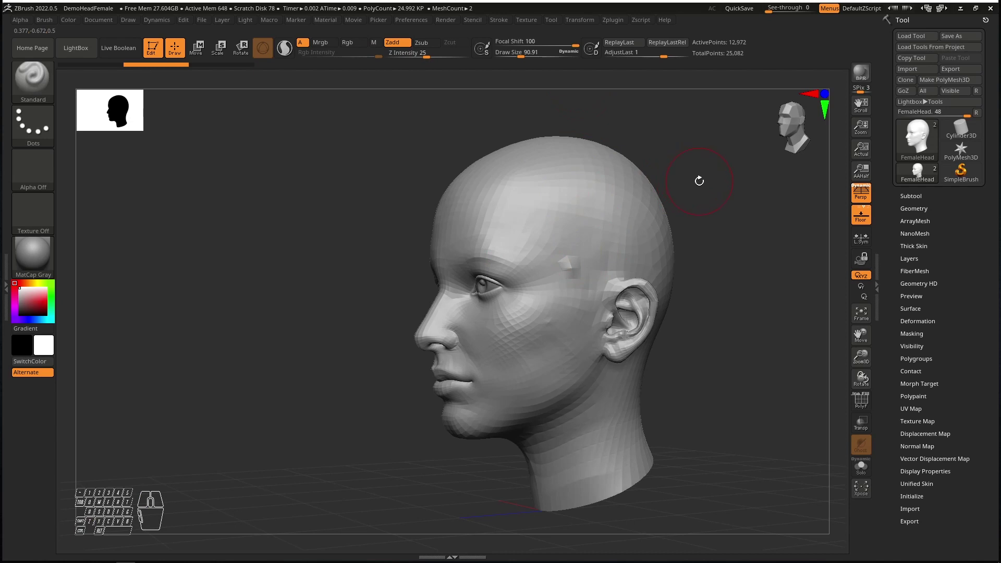
{"action": "key", "text": "ctrl+z"}
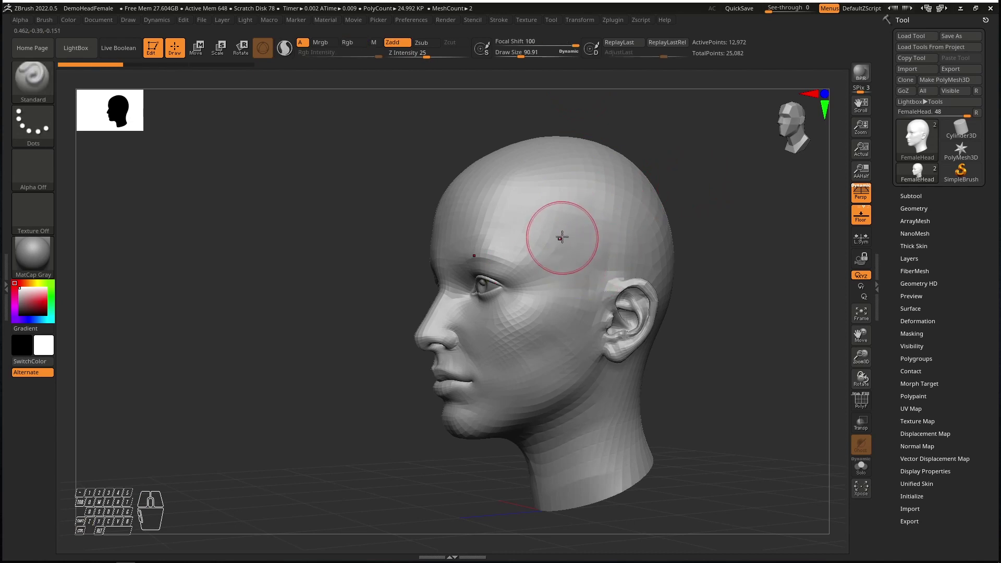
Step: Compare test strokes on the temple and forehead at focal shifts of about 54 and -100, and undo both
{"action": "left_click", "coordinate": [574, 45]}
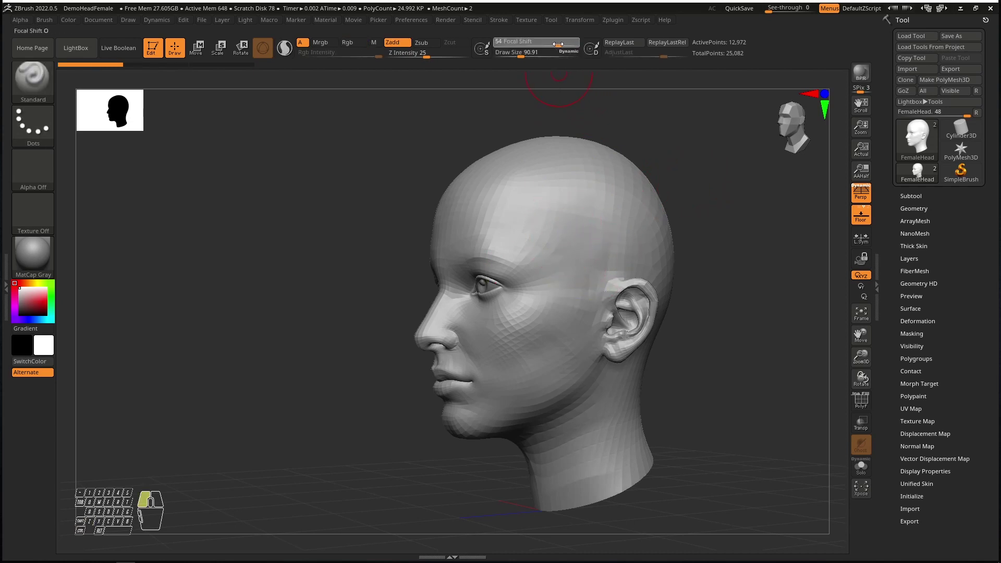
{"action": "mouse_move", "coordinate": [587, 177]}
{"action": "left_mouse_down"}
{"action": "mouse_move", "coordinate": [590, 217]}
{"action": "mouse_move", "coordinate": [568, 291]}
{"action": "left_mouse_up"}
{"action": "left_click_drag", "start_coordinate": [551, 45], "coordinate": [497, 46]}
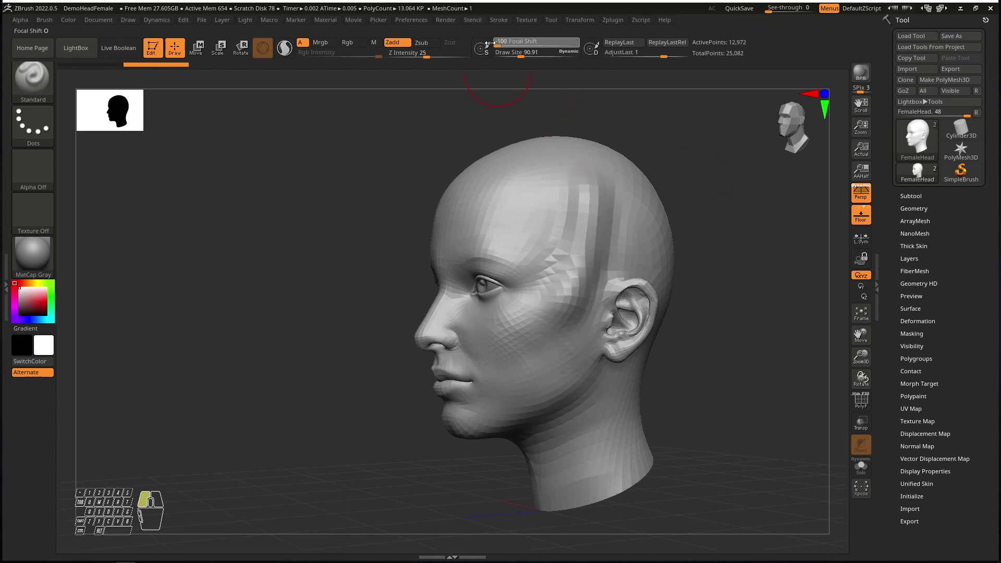
{"action": "mouse_move", "coordinate": [527, 177]}
{"action": "left_mouse_down"}
{"action": "mouse_move", "coordinate": [508, 219]}
{"action": "mouse_move", "coordinate": [509, 252]}
{"action": "left_mouse_up"}
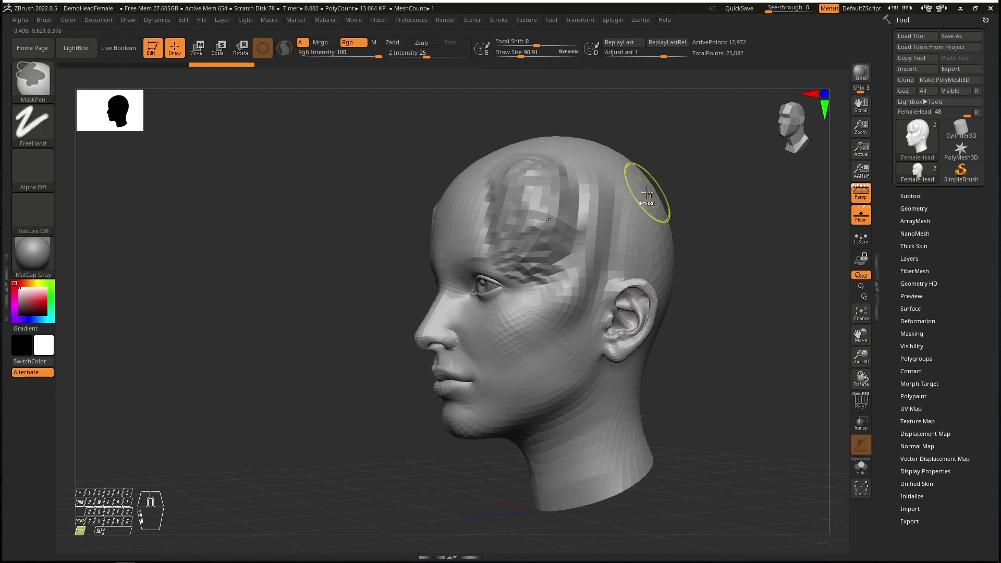
{"action": "key", "text": "ctrl+z"}
{"action": "key", "text": "ctrl+z"}
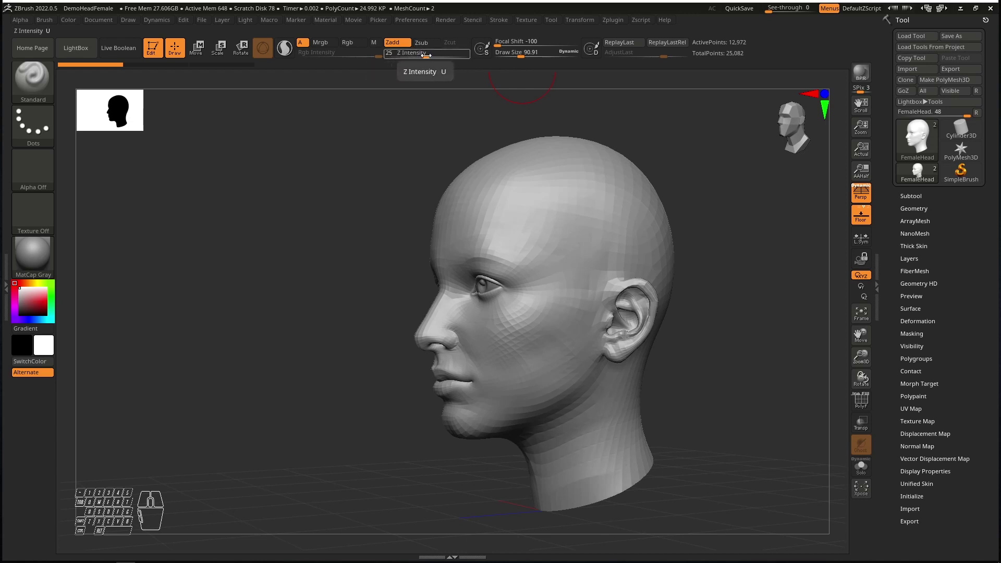
Step: Set the Z Intensity to 5 and the focal shift to 0, and sculpt faint strokes on the temple
{"action": "left_click_drag", "start_coordinate": [429, 56], "coordinate": [414, 57]}
{"action": "left_click_drag", "start_coordinate": [498, 46], "coordinate": [506, 45]}
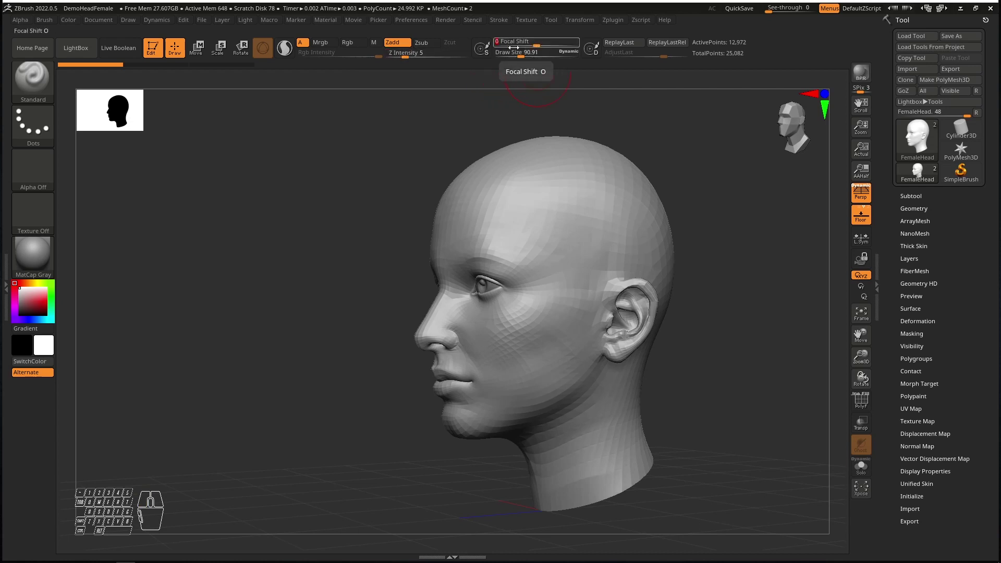
{"action": "left_click_drag", "start_coordinate": [584, 203], "coordinate": [572, 270]}
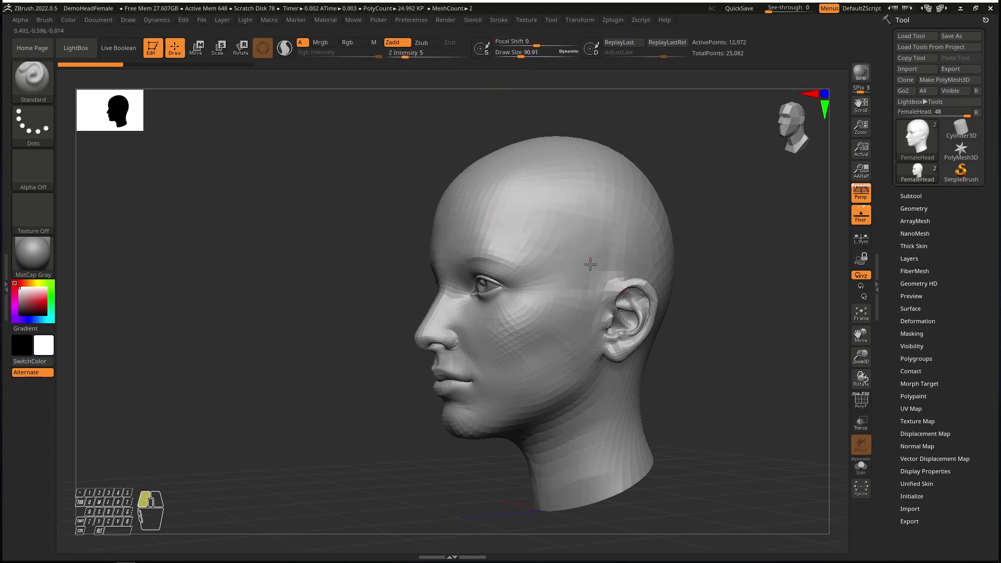
{"action": "left_click", "coordinate": [589, 204]}
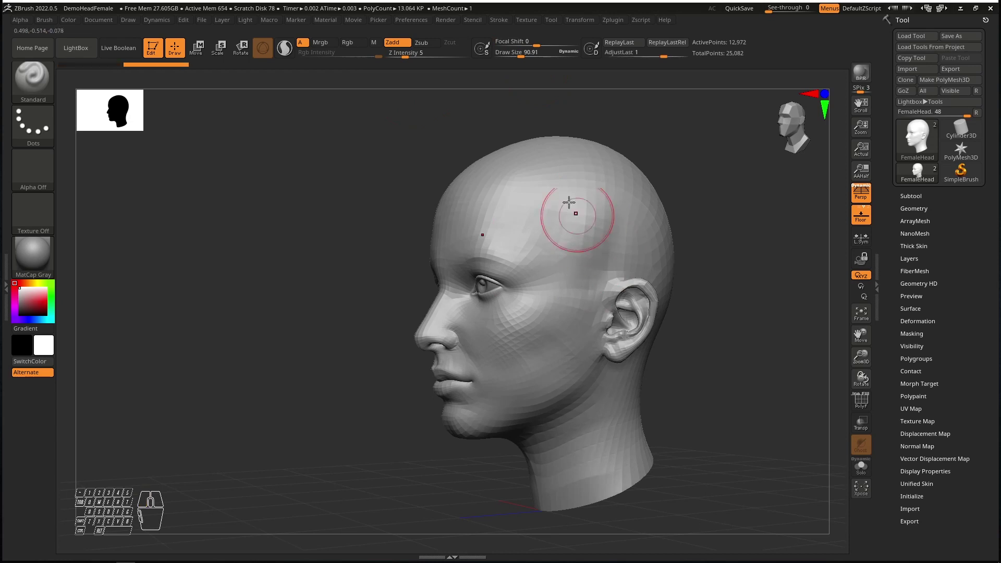
Step: Raise the Z Intensity to 100 and sculpt thick, mirrored strokes down the temples
{"action": "left_click_drag", "start_coordinate": [406, 57], "coordinate": [471, 59]}
{"action": "left_click_drag", "start_coordinate": [598, 196], "coordinate": [570, 297]}
{"action": "right_click_drag", "start_coordinate": [570, 292], "coordinate": [613, 253]}
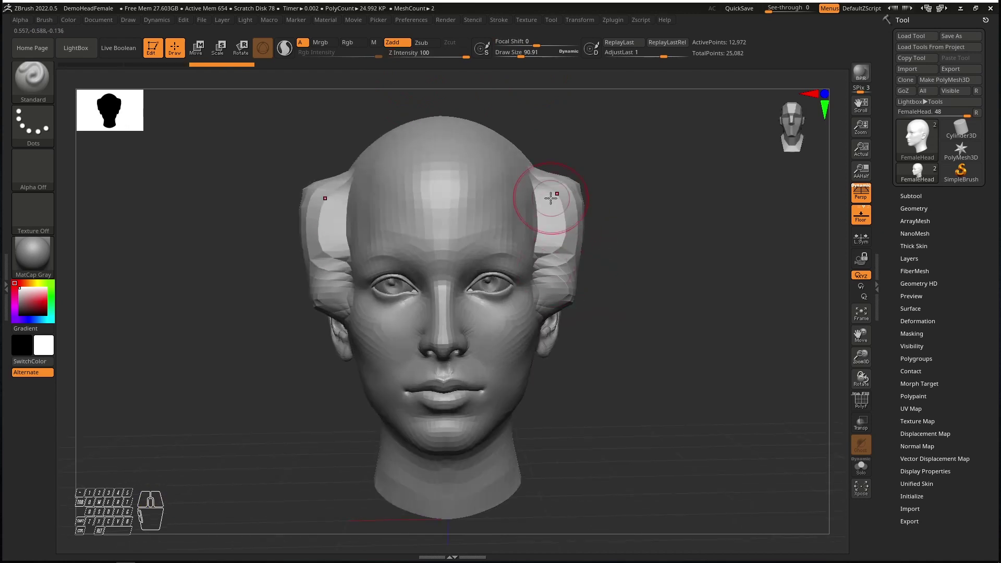
Step: Lower the Z Intensity to 8 and sculpt subtle strokes on the forehead in front of the raised temple
{"action": "left_click_drag", "start_coordinate": [415, 56], "coordinate": [410, 55]}
{"action": "right_click_drag", "start_coordinate": [511, 256], "coordinate": [458, 257]}
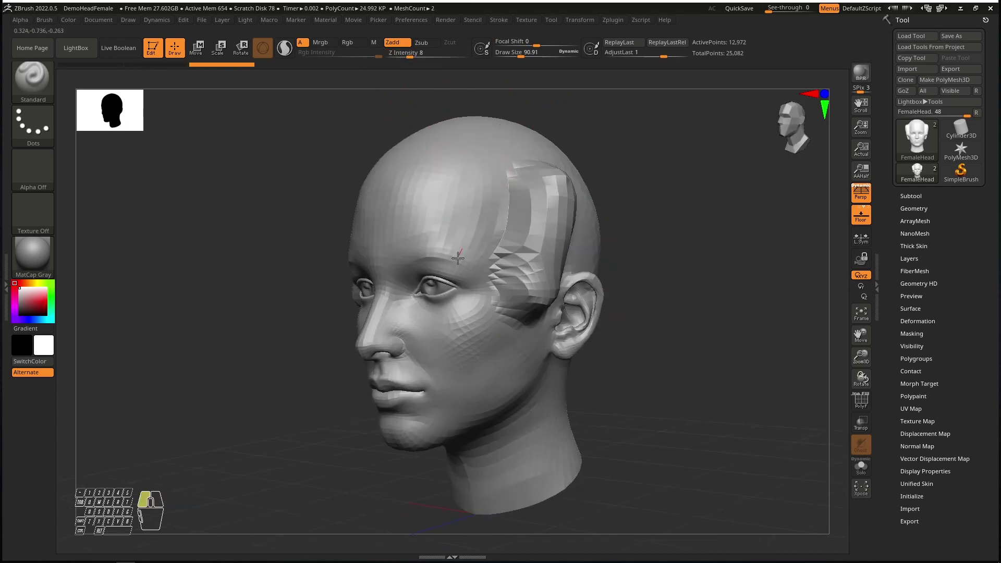
{"action": "left_click_drag", "start_coordinate": [481, 144], "coordinate": [475, 234]}
{"action": "right_click_drag", "start_coordinate": [465, 200], "coordinate": [498, 202]}
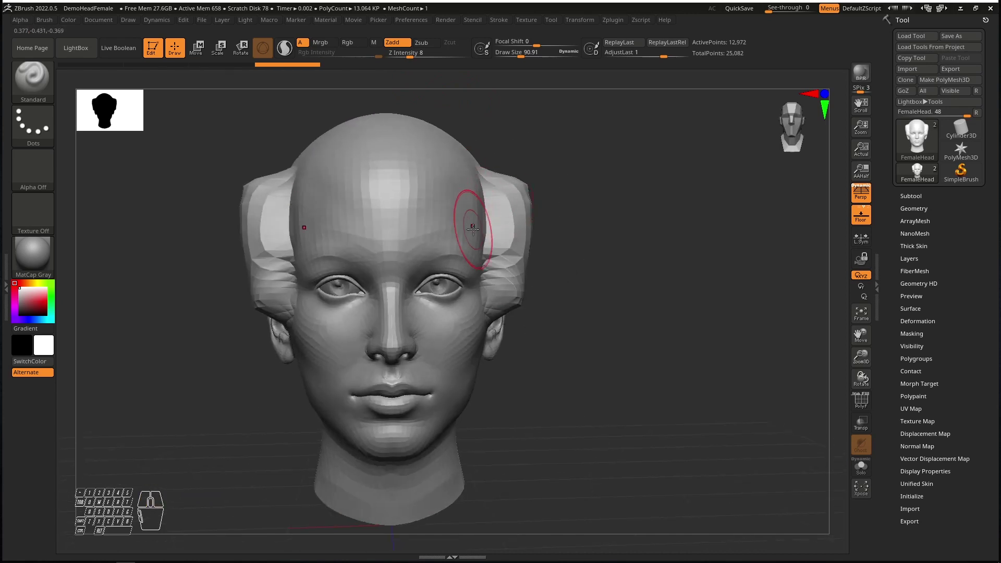
Step: Undo all the intensity test strokes and set the Z Intensity to 25
{"action": "key", "text": "ctrl+z"}
{"action": "key", "text": "ctrl+z"}
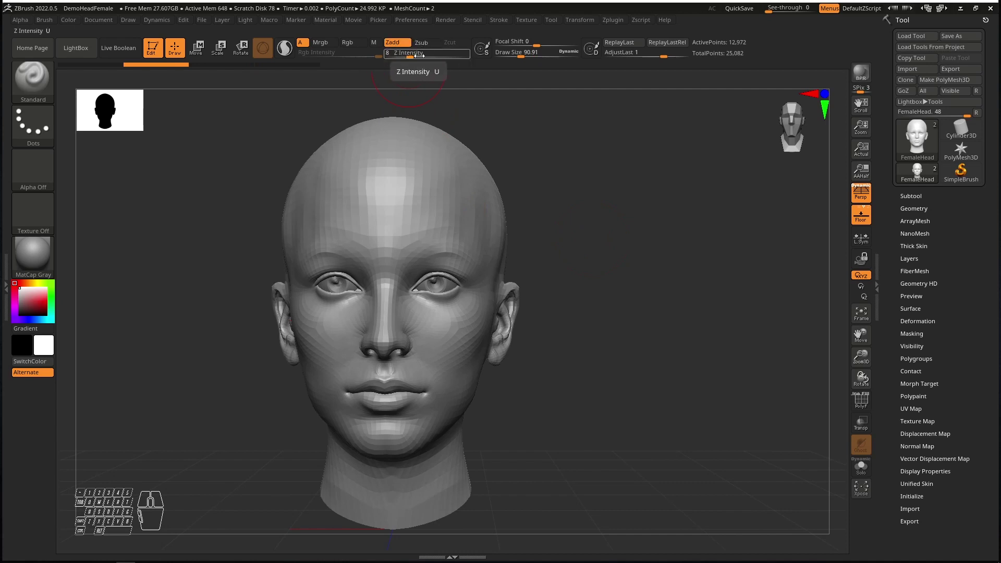
{"action": "left_click_drag", "start_coordinate": [411, 57], "coordinate": [415, 57]}
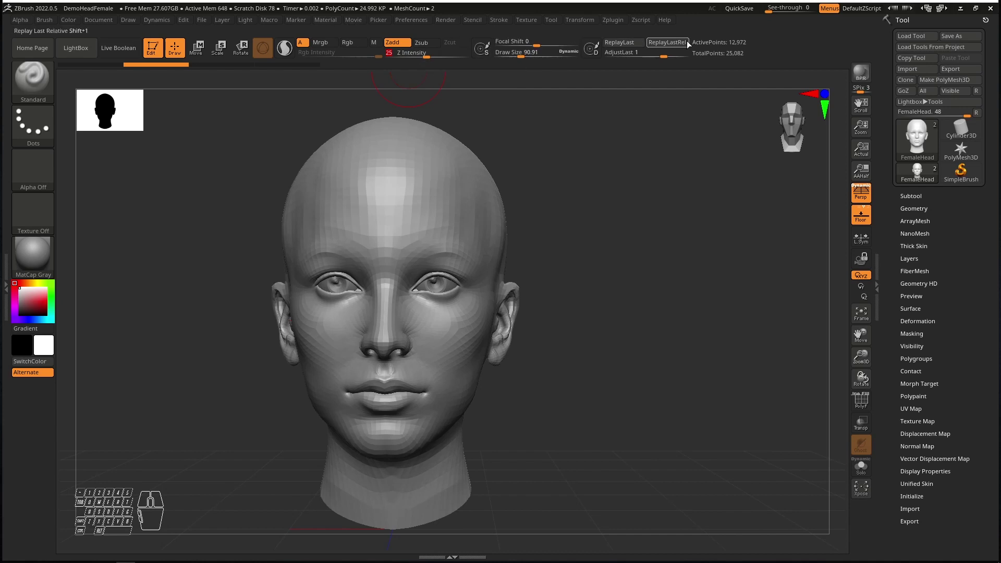
{"action": "left_click_drag", "start_coordinate": [545, 237], "coordinate": [605, 228], "text": "alt"}
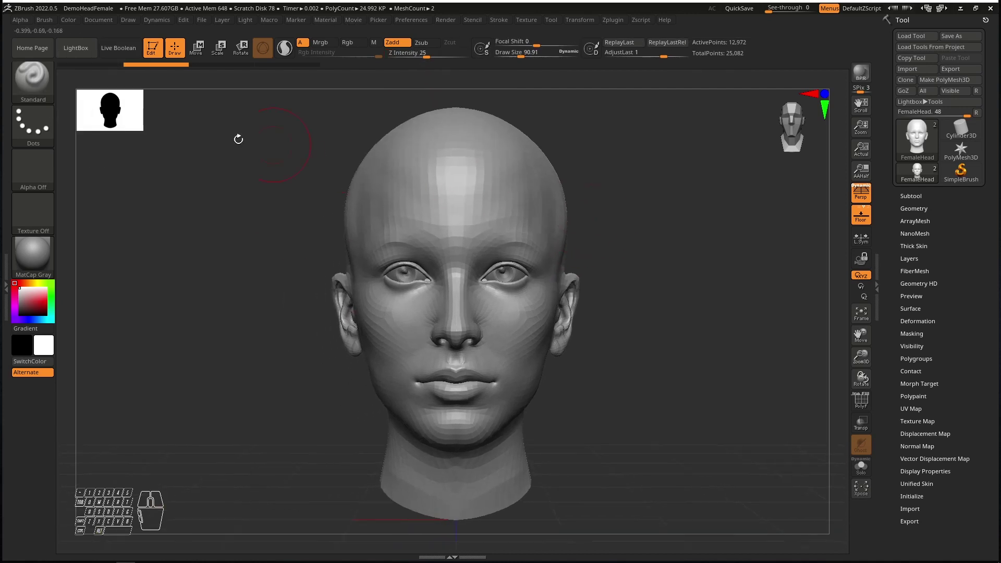
Step: Select the Move brush from the brushes starting with M and set its draw size to about 419
{"action": "left_click", "coordinate": [27, 79]}
{"action": "key", "text": "m"}
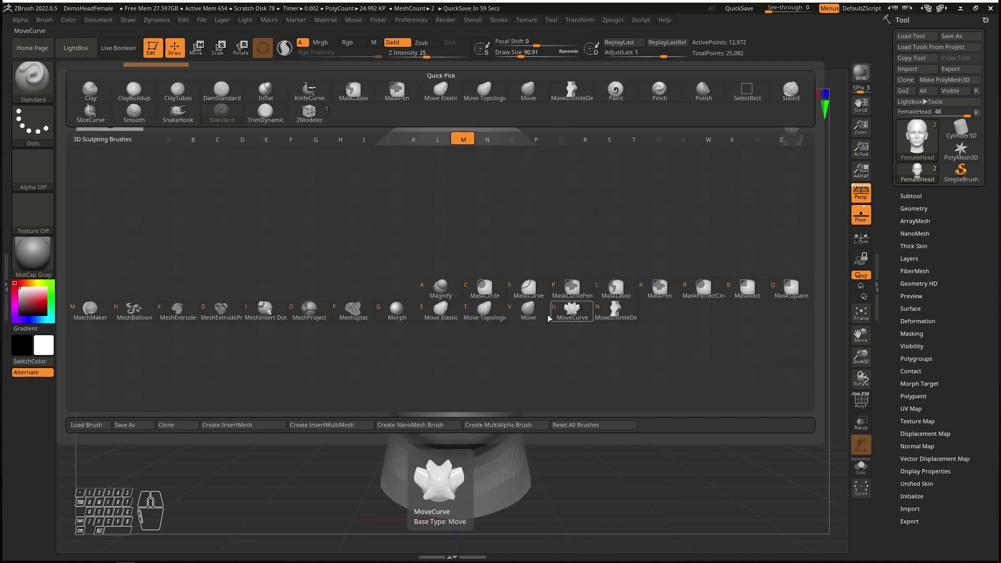
{"action": "left_click", "coordinate": [533, 308]}
{"action": "key", "text": "s"}
{"action": "left_click_drag", "start_coordinate": [619, 223], "coordinate": [645, 223]}
Step: Pull the upper sides of the head far outward with the Move brush, undo it, and repeat the pull
{"action": "left_click_drag", "start_coordinate": [558, 182], "coordinate": [742, 137]}
{"action": "mouse_move", "coordinate": [594, 346]}
{"action": "right_mouse_down", "text": "ctrl"}
{"action": "mouse_move", "coordinate": [584, 265]}
{"action": "mouse_move", "coordinate": [513, 293]}
{"action": "right_mouse_up", "text": "ctrl"}
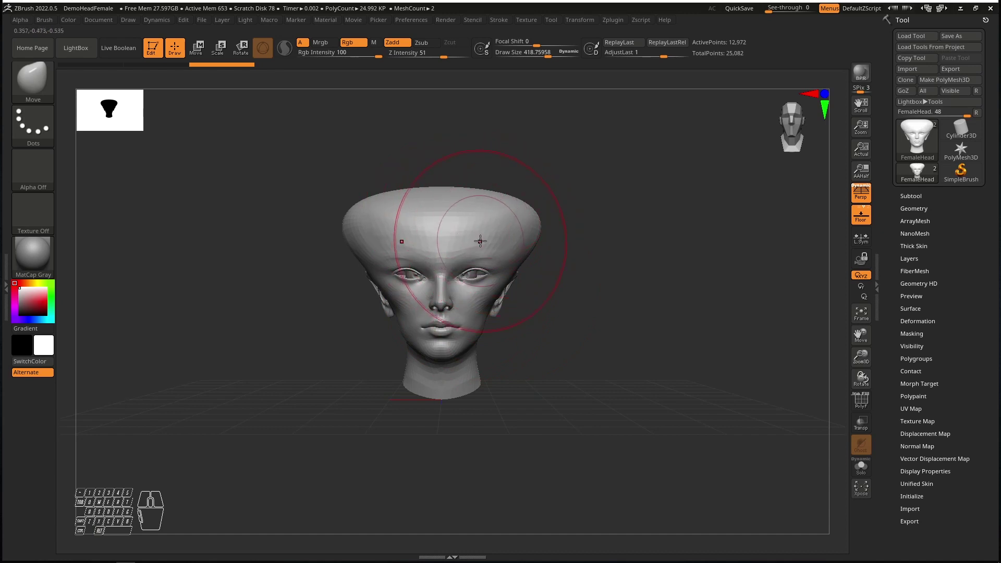
{"action": "key", "text": "ctrl+z"}
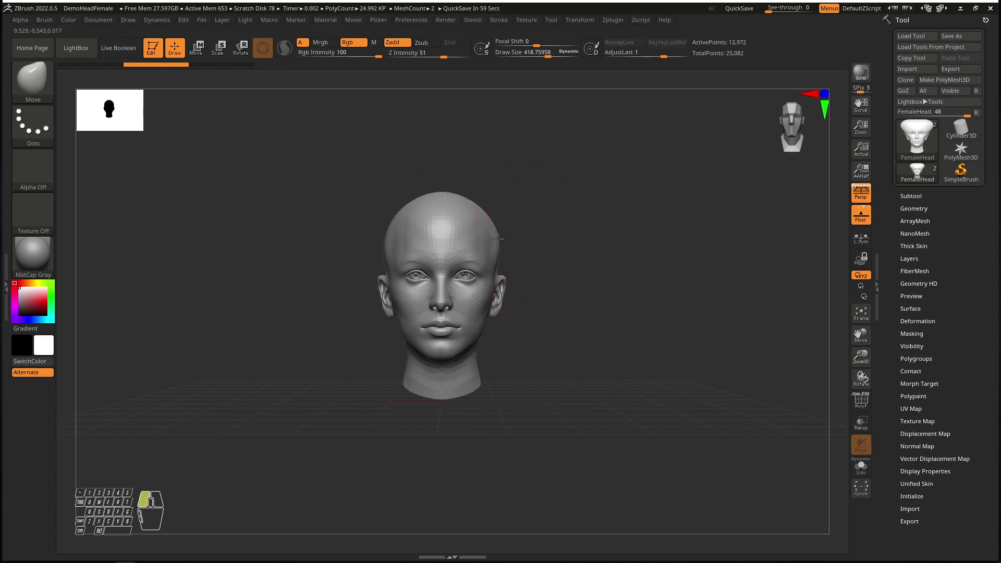
{"action": "left_click_drag", "start_coordinate": [498, 238], "coordinate": [651, 238]}
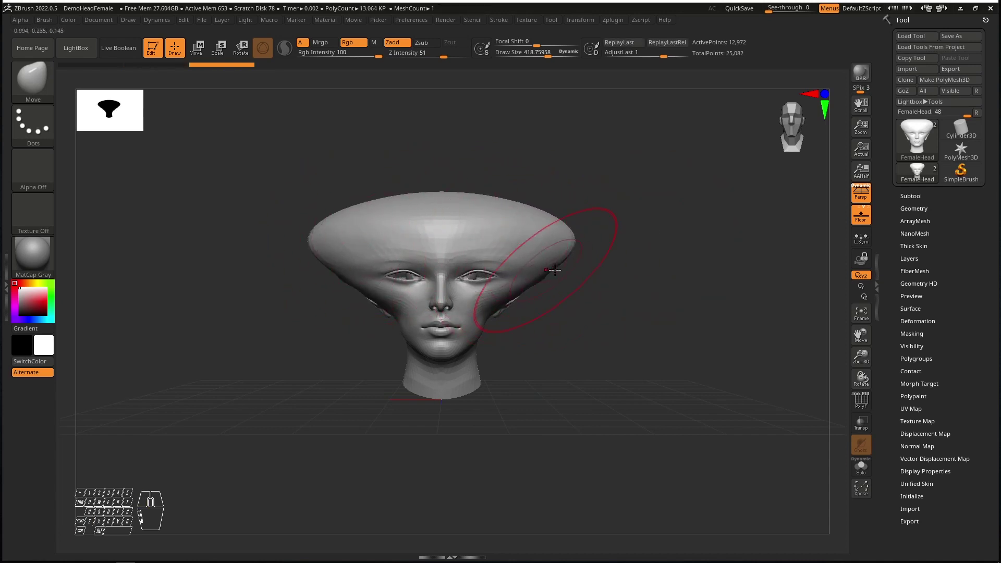
{"action": "right_click_drag", "start_coordinate": [562, 273], "coordinate": [428, 260]}
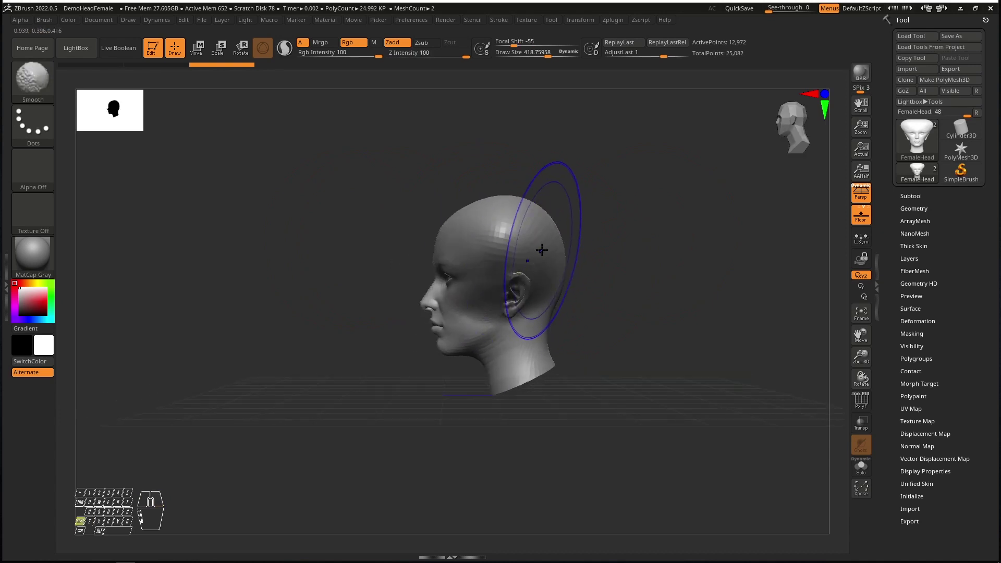
{"action": "mouse_move", "coordinate": [542, 250]}
{"action": "left_mouse_down"}
{"action": "mouse_move", "coordinate": [801, 243]}
{"action": "mouse_move", "coordinate": [174, 235]}
{"action": "mouse_move", "coordinate": [781, 253]}
{"action": "mouse_move", "coordinate": [543, 250]}
{"action": "left_mouse_up"}
Step: Reduce the Move brush's draw size to about 244
{"action": "right_click_drag", "start_coordinate": [443, 276], "coordinate": [490, 271]}
{"action": "right_click_drag", "start_coordinate": [445, 243], "coordinate": [446, 286], "text": "ctrl"}
{"action": "mouse_move", "coordinate": [498, 249]}
{"action": "right_mouse_down"}
{"action": "mouse_move", "coordinate": [492, 270]}
{"action": "mouse_move", "coordinate": [475, 245]}
{"action": "mouse_move", "coordinate": [504, 271]}
{"action": "mouse_move", "coordinate": [505, 256]}
{"action": "right_mouse_up"}
{"action": "key", "text": "s"}
{"action": "mouse_move", "coordinate": [488, 255]}
{"action": "left_mouse_down"}
{"action": "mouse_move", "coordinate": [474, 254]}
{"action": "mouse_move", "coordinate": [492, 265]}
{"action": "left_mouse_up"}
Step: Pull the upper sides of the skull upward with mirrored Move strokes, forming a broad, flat-topped crown
{"action": "mouse_move", "coordinate": [492, 245]}
{"action": "left_mouse_down"}
{"action": "mouse_move", "coordinate": [503, 233]}
{"action": "mouse_move", "coordinate": [500, 200]}
{"action": "left_mouse_up"}
{"action": "right_click_drag", "start_coordinate": [524, 194], "coordinate": [505, 205]}
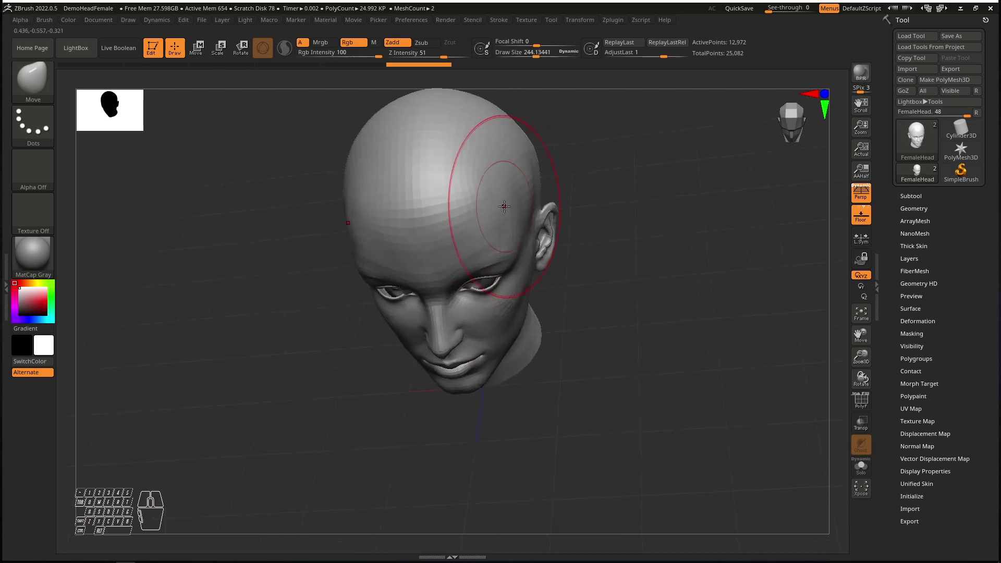
{"action": "left_click_drag", "start_coordinate": [505, 206], "coordinate": [498, 196]}
{"action": "right_click_drag", "start_coordinate": [485, 211], "coordinate": [493, 184]}
{"action": "left_click_drag", "start_coordinate": [485, 194], "coordinate": [471, 180]}
{"action": "right_click_drag", "start_coordinate": [532, 181], "coordinate": [507, 177]}
{"action": "left_click_drag", "start_coordinate": [532, 161], "coordinate": [554, 136]}
{"action": "left_click_drag", "start_coordinate": [600, 174], "coordinate": [621, 162]}
{"action": "right_click_drag", "start_coordinate": [459, 298], "coordinate": [537, 303]}
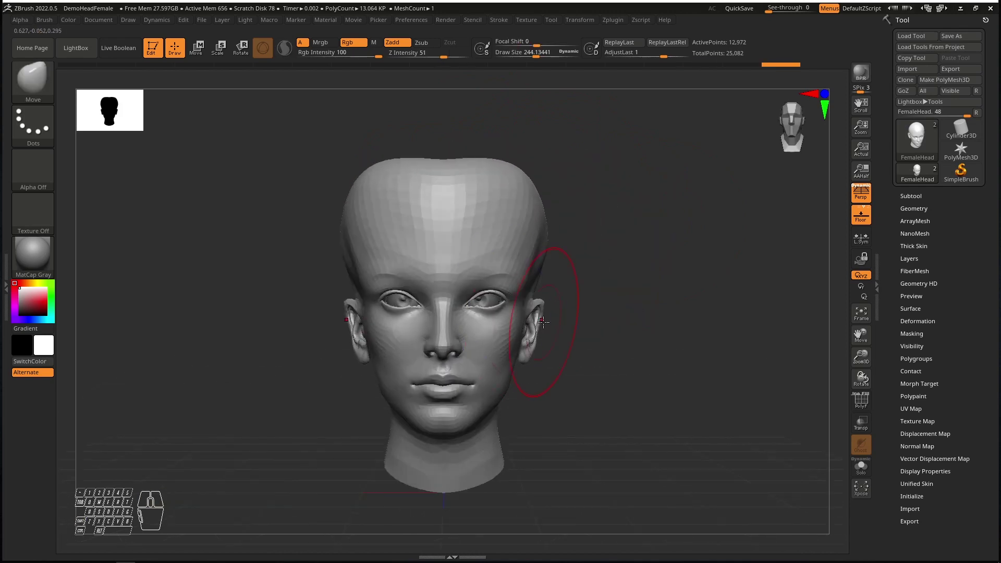
Step: Undo the Move strokes that stretched the crown of the head
{"action": "key", "text": "ctrl+z"}
{"action": "key", "text": "ctrl+z"}
{"action": "key", "text": "ctrl+z"}
{"action": "key", "text": "ctrl+z"}
{"action": "key", "text": "ctrl+z"}
{"action": "key", "text": "ctrl+z"}
{"action": "key", "text": "ctrl+z"}
{"action": "key", "text": "ctrl+z"}
{"action": "key", "text": "ctrl+z"}
{"action": "key", "text": "ctrl+z"}
{"action": "key", "text": "ctrl+z"}
{"action": "key", "text": "ctrl+z"}
{"action": "key", "text": "ctrl+z"}
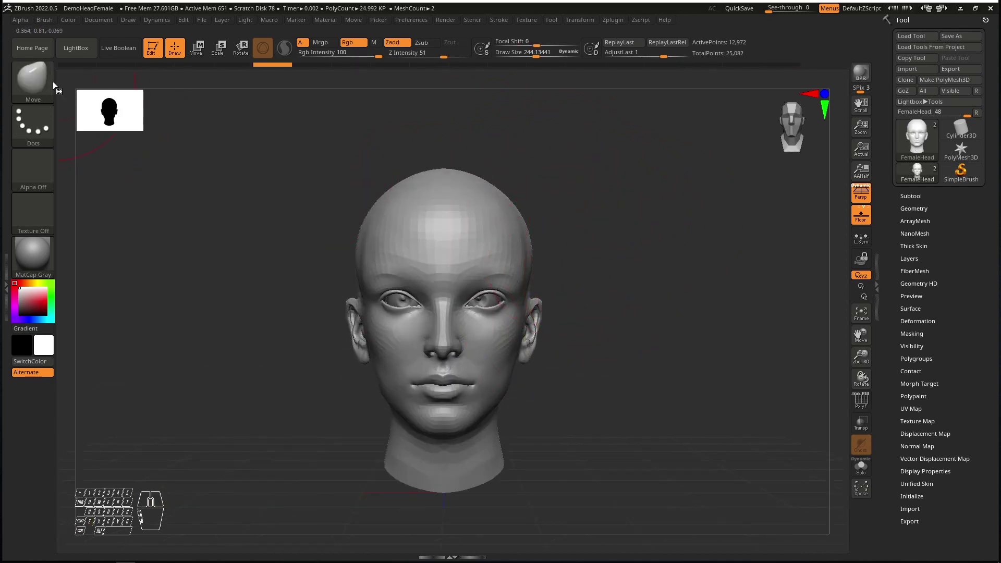
Step: Select the TrimDynamic brush and flatten planes across the forehead and the sides of the skull
{"action": "left_click", "coordinate": [34, 84]}
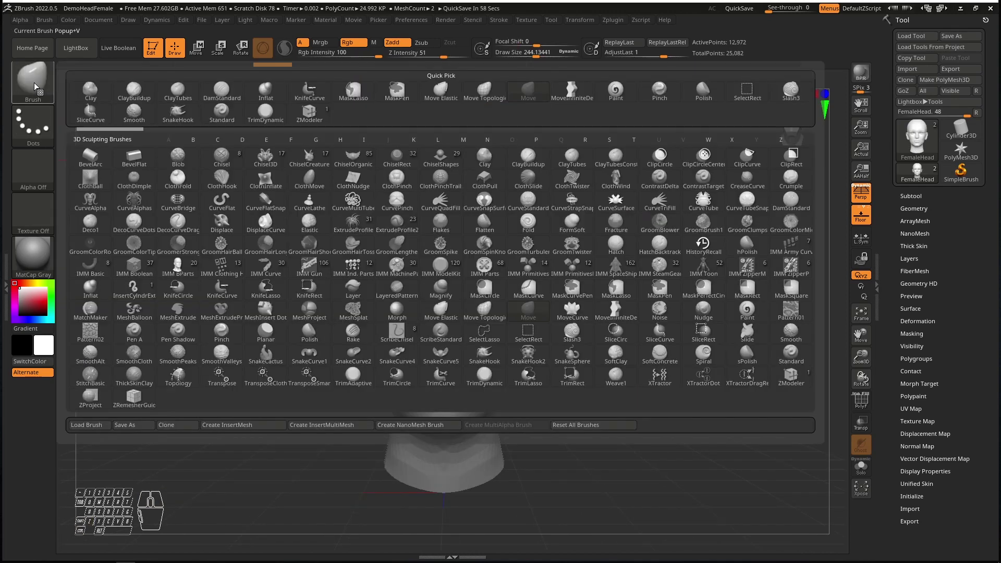
{"action": "left_click", "coordinate": [490, 374]}
{"action": "mouse_move", "coordinate": [514, 379]}
{"action": "right_mouse_down"}
{"action": "mouse_move", "coordinate": [494, 255]}
{"action": "mouse_move", "coordinate": [539, 224]}
{"action": "right_mouse_up"}
{"action": "mouse_move", "coordinate": [539, 224]}
{"action": "left_mouse_down"}
{"action": "mouse_move", "coordinate": [524, 216]}
{"action": "mouse_move", "coordinate": [514, 235]}
{"action": "left_mouse_up"}
{"action": "right_click_drag", "start_coordinate": [499, 248], "coordinate": [522, 210], "text": "shift"}
{"action": "mouse_move", "coordinate": [451, 261]}
{"action": "left_mouse_down"}
{"action": "mouse_move", "coordinate": [453, 228]}
{"action": "mouse_move", "coordinate": [447, 239]}
{"action": "left_mouse_up"}
{"action": "right_click_drag", "start_coordinate": [447, 239], "coordinate": [400, 243], "text": "shift"}
{"action": "mouse_move", "coordinate": [580, 221]}
{"action": "left_mouse_down"}
{"action": "mouse_move", "coordinate": [585, 248]}
{"action": "mouse_move", "coordinate": [584, 238]}
{"action": "left_mouse_up"}
{"action": "mouse_move", "coordinate": [527, 256]}
{"action": "right_mouse_down"}
{"action": "mouse_move", "coordinate": [583, 261]}
{"action": "mouse_move", "coordinate": [523, 252]}
{"action": "mouse_move", "coordinate": [498, 197]}
{"action": "right_mouse_up"}
Step: Undo the TrimDynamic strokes on the head
{"action": "key", "text": "ctrl+z"}
{"action": "key", "text": "ctrl+z"}
{"action": "key", "text": "ctrl+z"}
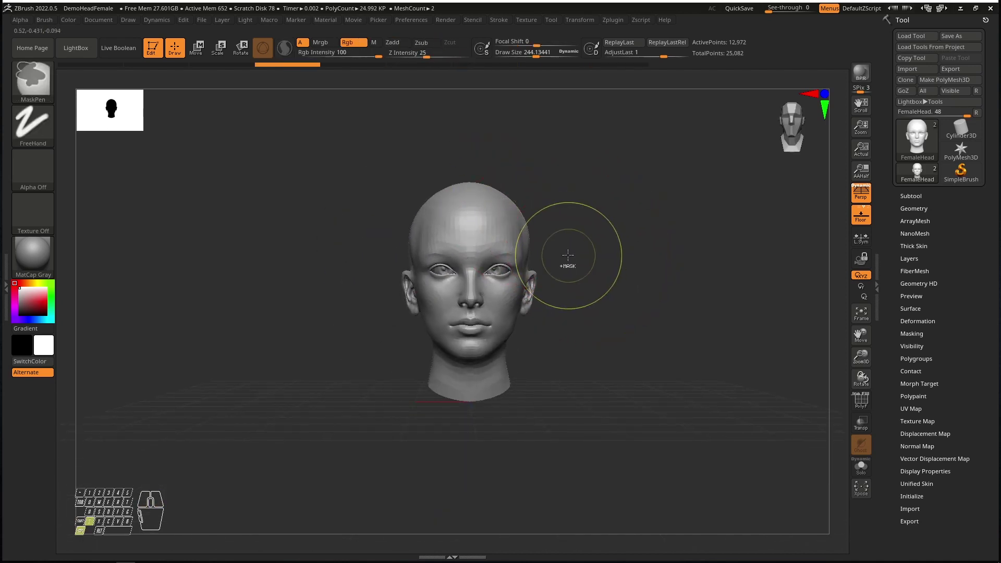
{"action": "right_click_drag", "start_coordinate": [489, 228], "coordinate": [453, 255], "text": "alt"}
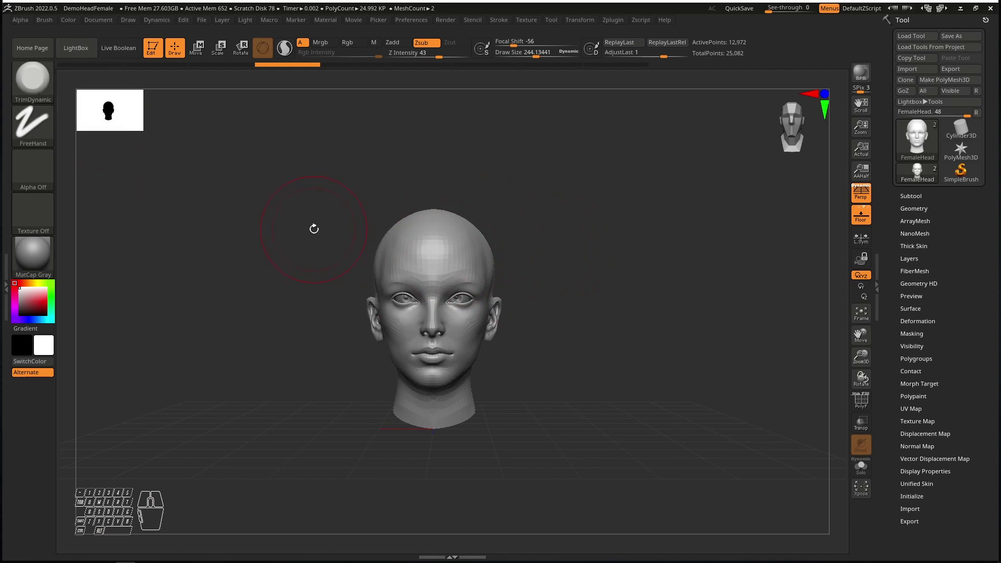
Step: Select the Pinch brush and reduce its draw size to about 121 for work on the side of the skull
{"action": "key", "text": "b"}
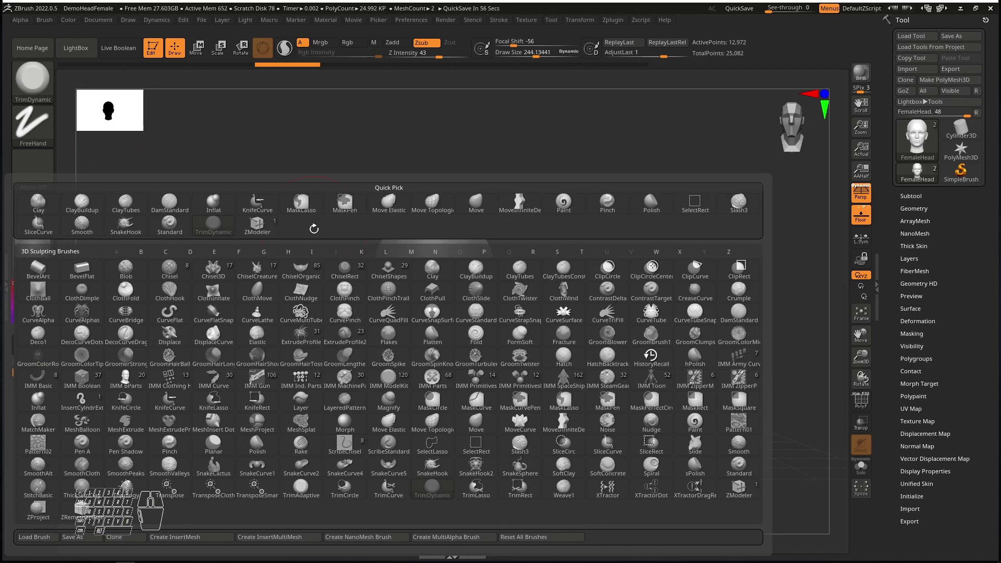
{"action": "left_click", "coordinate": [168, 448]}
{"action": "right_click_drag", "start_coordinate": [526, 254], "coordinate": [456, 277]}
{"action": "right_click_drag", "start_coordinate": [483, 240], "coordinate": [532, 273], "text": "ctrl"}
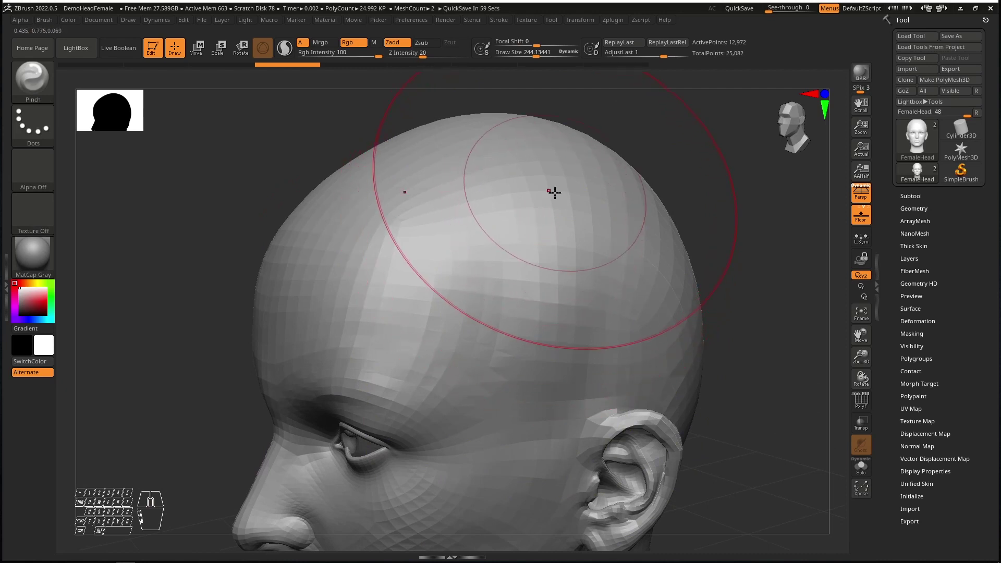
{"action": "key", "text": "s"}
Step: Pinch a sharp ridge down the side of the skull and undo it
{"action": "mouse_move", "coordinate": [571, 201]}
{"action": "left_mouse_down"}
{"action": "mouse_move", "coordinate": [542, 201]}
{"action": "mouse_move", "coordinate": [563, 197]}
{"action": "mouse_move", "coordinate": [561, 219]}
{"action": "mouse_move", "coordinate": [543, 259]}
{"action": "mouse_move", "coordinate": [495, 308]}
{"action": "left_mouse_up"}
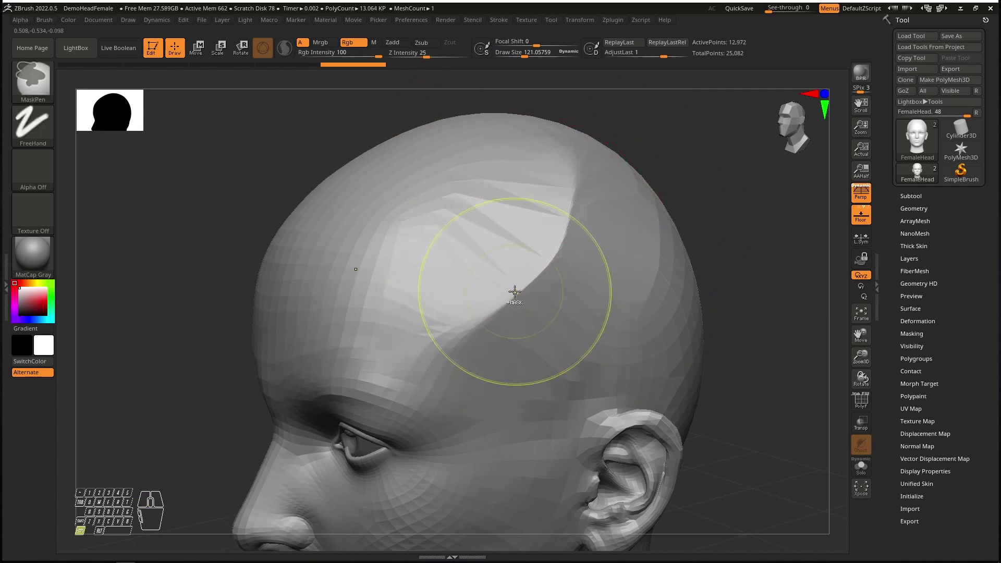
{"action": "key", "text": "ctrl+z"}
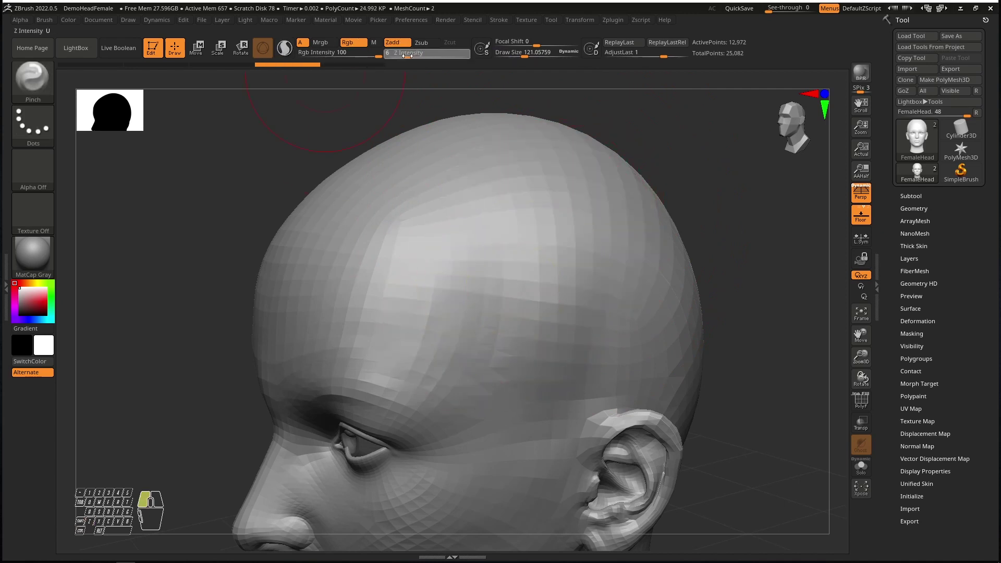
Step: Set the Pinch brush's Z Intensity to 5 and stroke over the side of the skull
{"action": "type", "text": "5"}
{"action": "key", "text": "Return"}
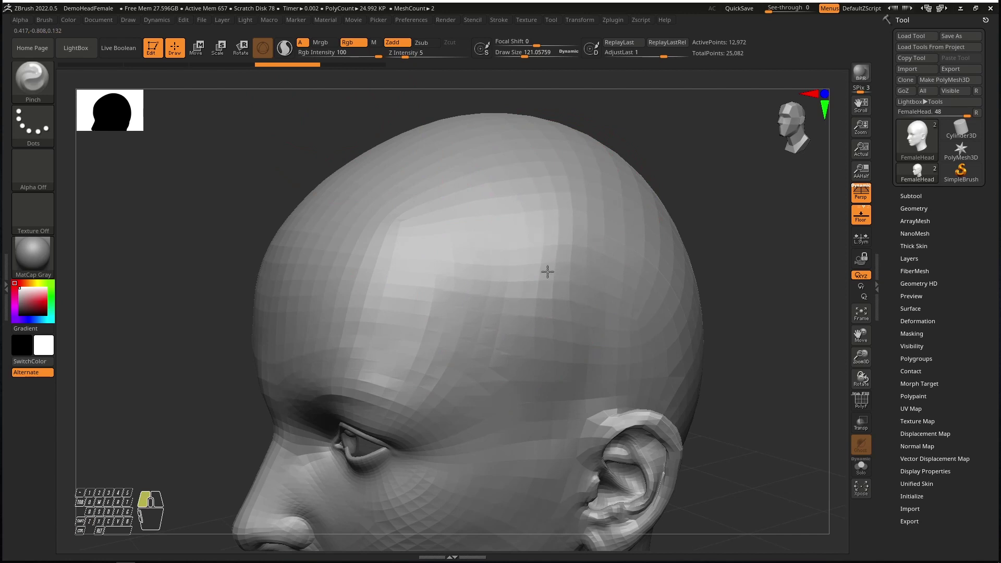
{"action": "left_click_drag", "start_coordinate": [512, 305], "coordinate": [570, 238]}
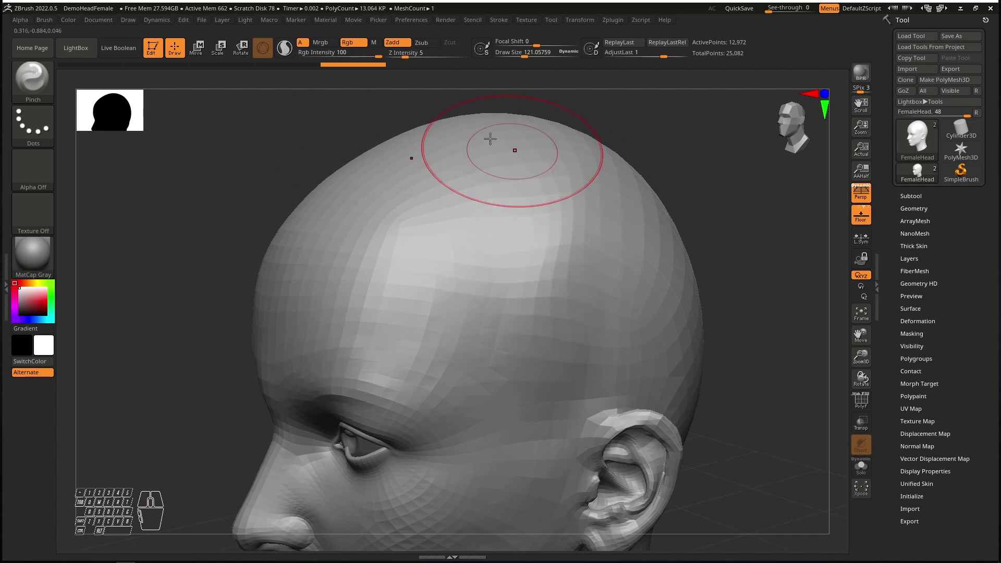
Step: Set the Pinch brush's Z Intensity to 16, pinch a ridge down the side of the skull, and undo the pinch strokes
{"action": "left_click", "coordinate": [419, 54]}
{"action": "left_click_drag", "start_coordinate": [570, 193], "coordinate": [521, 293]}
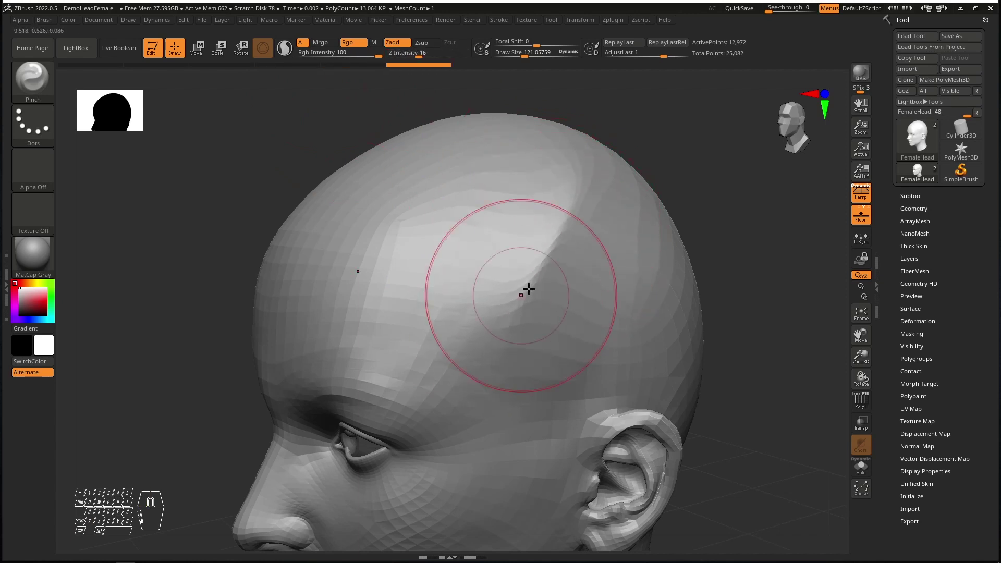
{"action": "mouse_move", "coordinate": [521, 293]}
{"action": "right_mouse_down"}
{"action": "mouse_move", "coordinate": [580, 273]}
{"action": "mouse_move", "coordinate": [431, 290]}
{"action": "right_mouse_up"}
{"action": "mouse_move", "coordinate": [445, 410]}
{"action": "left_mouse_down"}
{"action": "mouse_move", "coordinate": [415, 384]}
{"action": "mouse_move", "coordinate": [390, 389]}
{"action": "mouse_move", "coordinate": [398, 367]}
{"action": "left_mouse_up"}
{"action": "right_click_drag", "start_coordinate": [405, 364], "coordinate": [339, 365]}
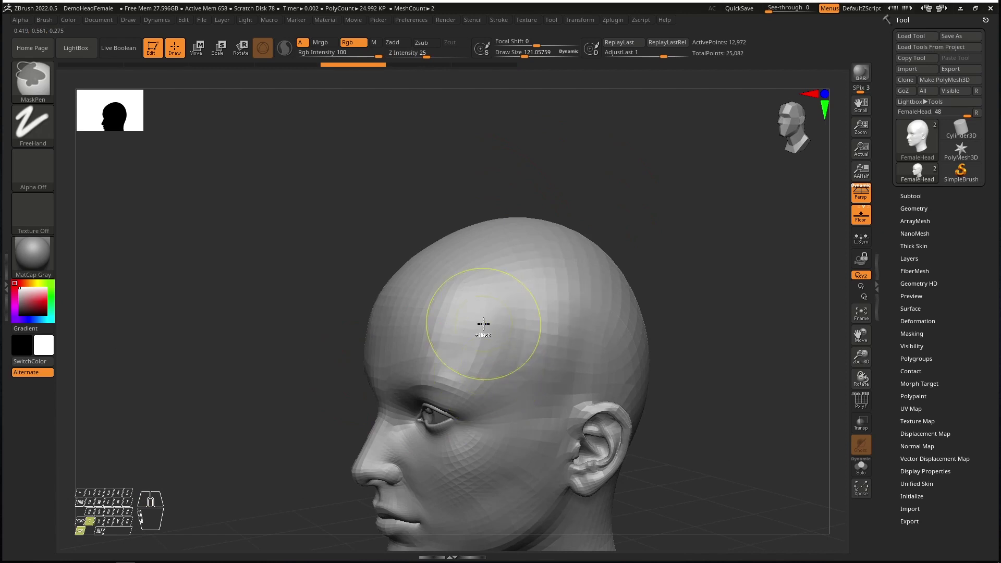
{"action": "mouse_move", "coordinate": [470, 335]}
{"action": "right_mouse_down"}
{"action": "mouse_move", "coordinate": [482, 324]}
{"action": "mouse_move", "coordinate": [467, 351]}
{"action": "mouse_move", "coordinate": [454, 344]}
{"action": "mouse_move", "coordinate": [425, 358]}
{"action": "mouse_move", "coordinate": [478, 261]}
{"action": "mouse_move", "coordinate": [501, 258]}
{"action": "right_mouse_up"}
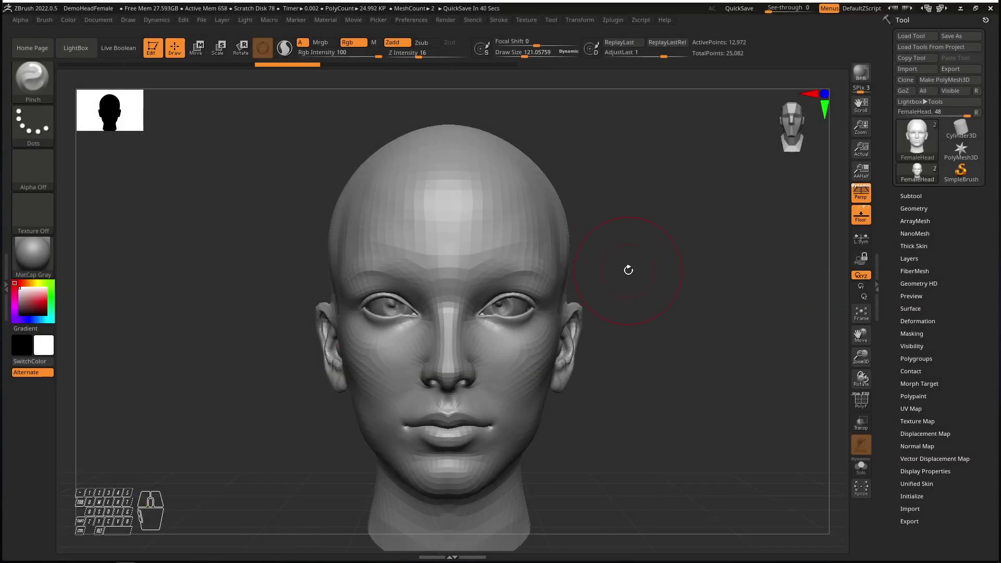
Step: Open the DynaMesh_Sphere_128 project from the LightBox project library
{"action": "key", "text": "comma"}
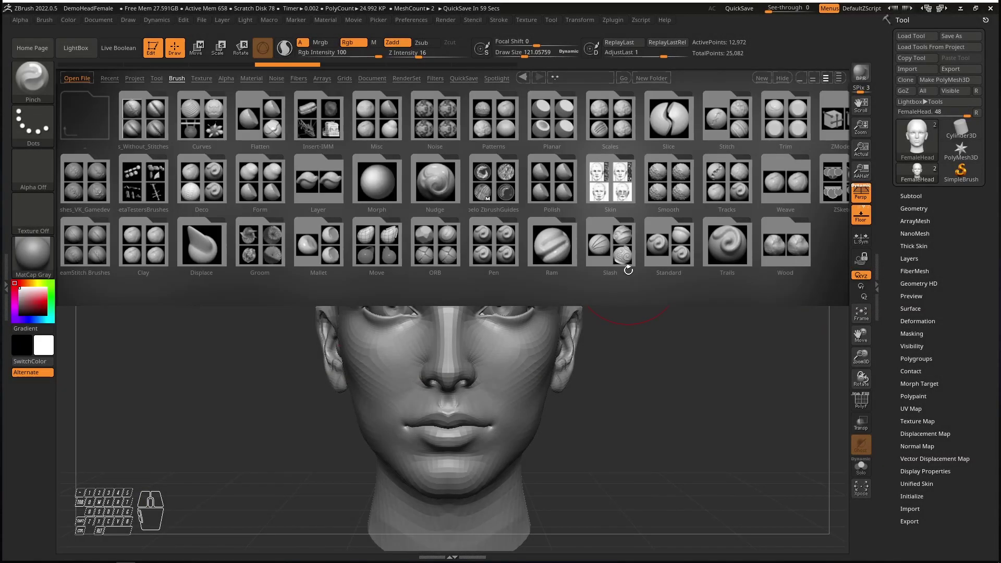
{"action": "left_click", "coordinate": [135, 78]}
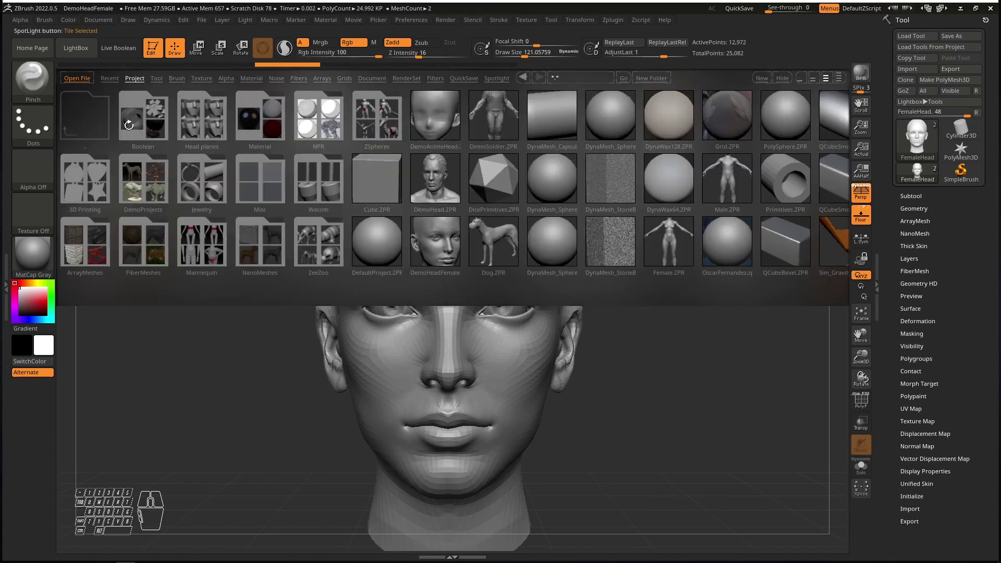
{"action": "left_click", "coordinate": [554, 187]}
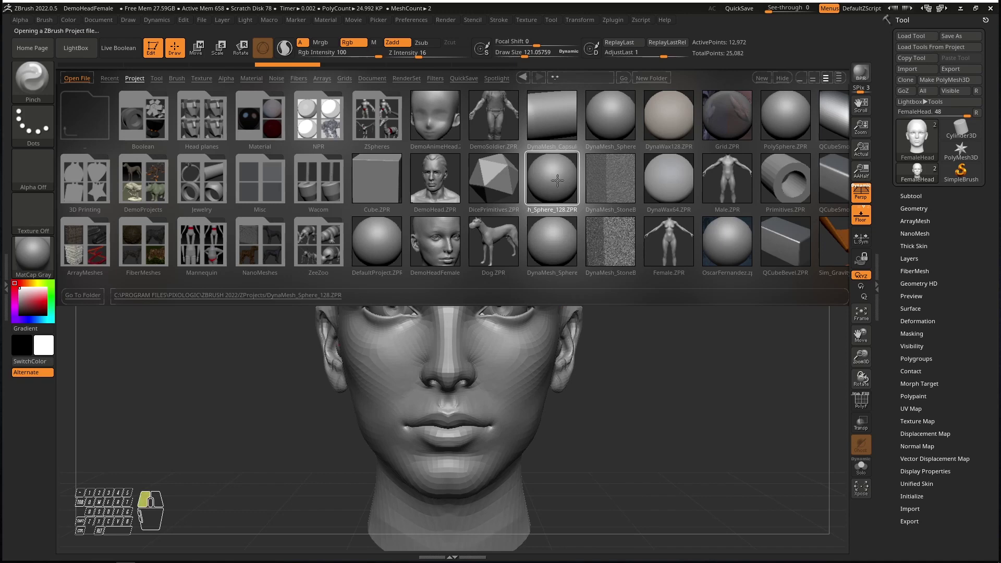
{"action": "left_click", "coordinate": [539, 324]}
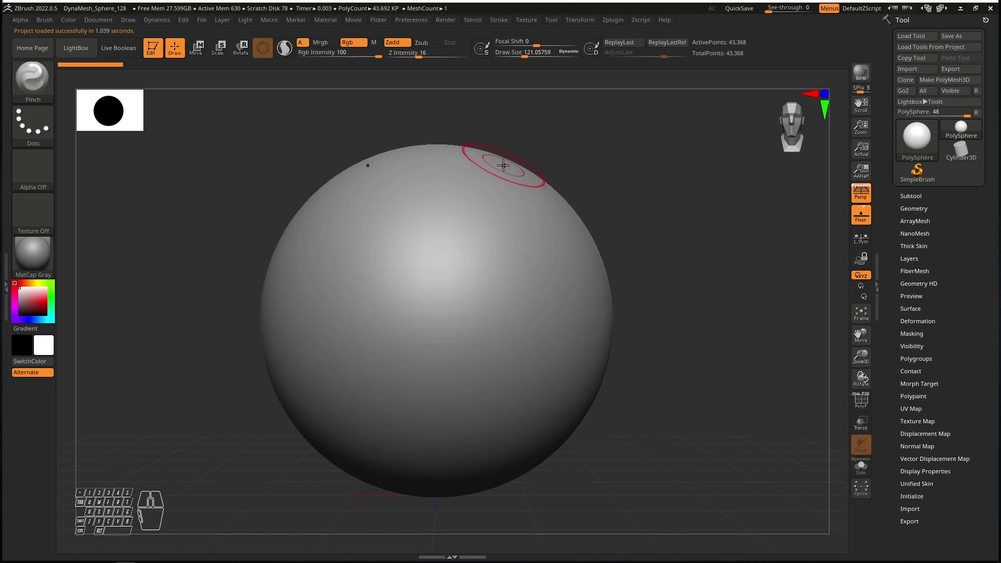
Step: Select the DamStandard brush from the brushes starting with D
{"action": "key", "text": "b"}
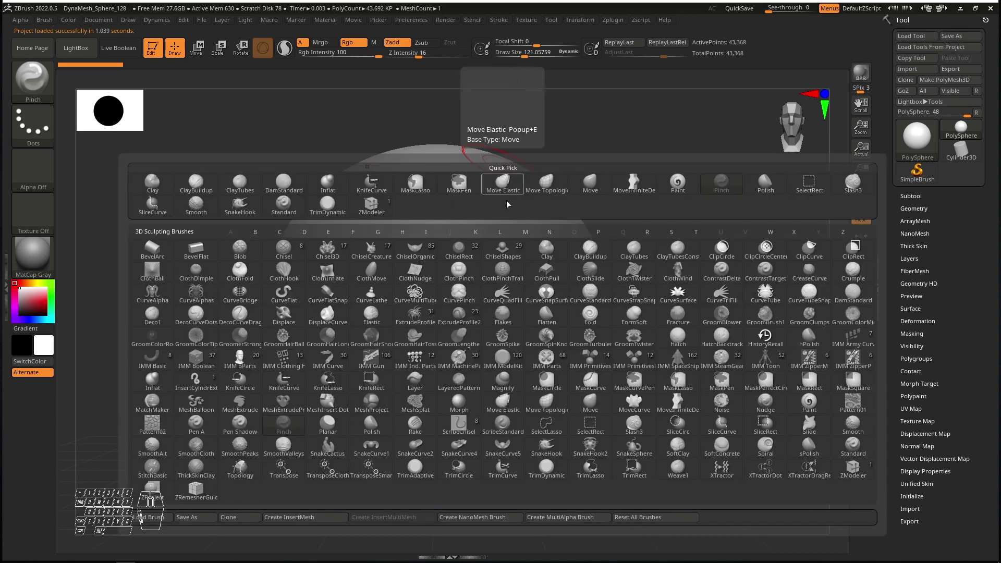
{"action": "key", "text": "d"}
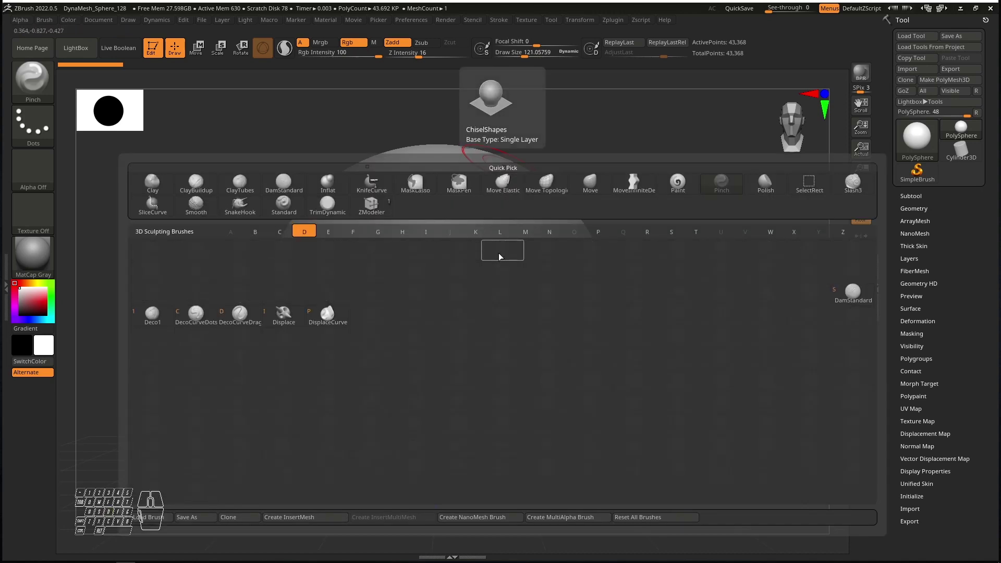
{"action": "left_click", "coordinate": [836, 298]}
{"action": "key", "text": "b"}
{"action": "key", "text": "d"}
{"action": "key", "text": "s"}
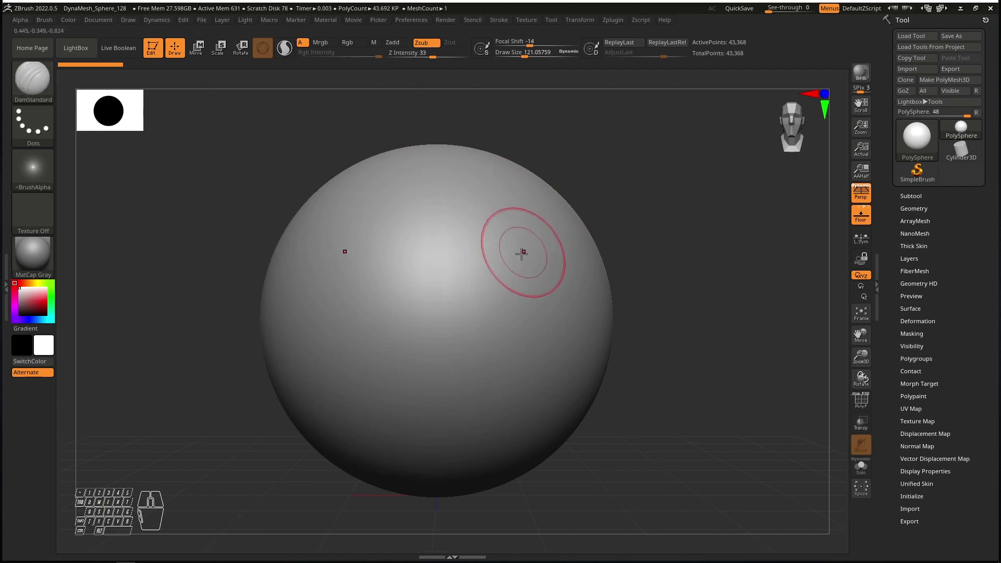
Step: Draw mirrored DamStandard creases and ridges on the sphere's upper sides, outlining an ear-like shape
{"action": "right_click_drag", "start_coordinate": [542, 255], "coordinate": [524, 272]}
{"action": "mouse_move", "coordinate": [501, 320]}
{"action": "left_mouse_down"}
{"action": "mouse_move", "coordinate": [519, 284]}
{"action": "mouse_move", "coordinate": [605, 204]}
{"action": "mouse_move", "coordinate": [513, 287]}
{"action": "mouse_move", "coordinate": [502, 312]}
{"action": "left_mouse_up"}
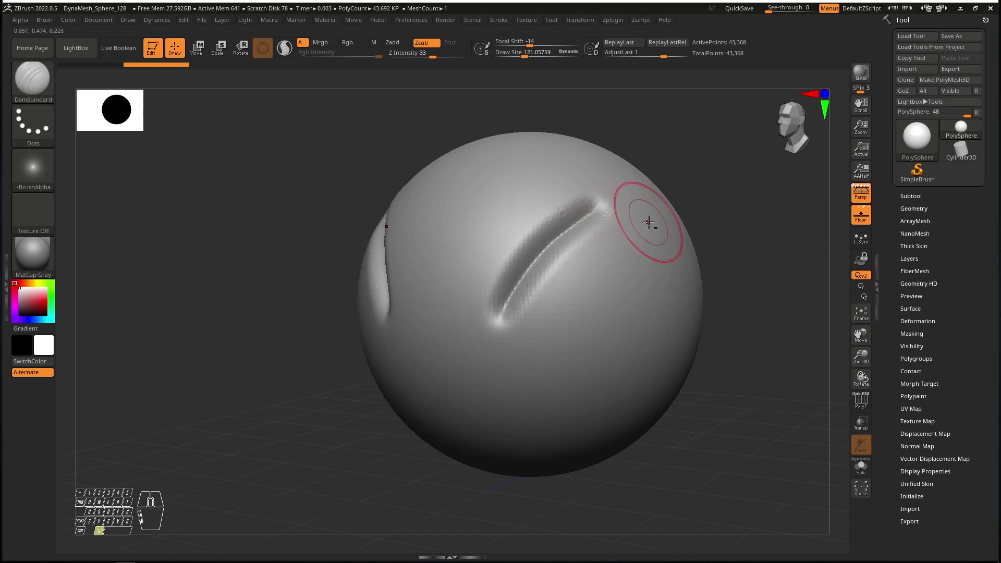
{"action": "mouse_move", "coordinate": [648, 224]}
{"action": "left_mouse_down"}
{"action": "mouse_move", "coordinate": [626, 241]}
{"action": "mouse_move", "coordinate": [615, 292]}
{"action": "mouse_move", "coordinate": [555, 326]}
{"action": "mouse_move", "coordinate": [599, 313]}
{"action": "mouse_move", "coordinate": [626, 250]}
{"action": "mouse_move", "coordinate": [615, 246]}
{"action": "left_mouse_up"}
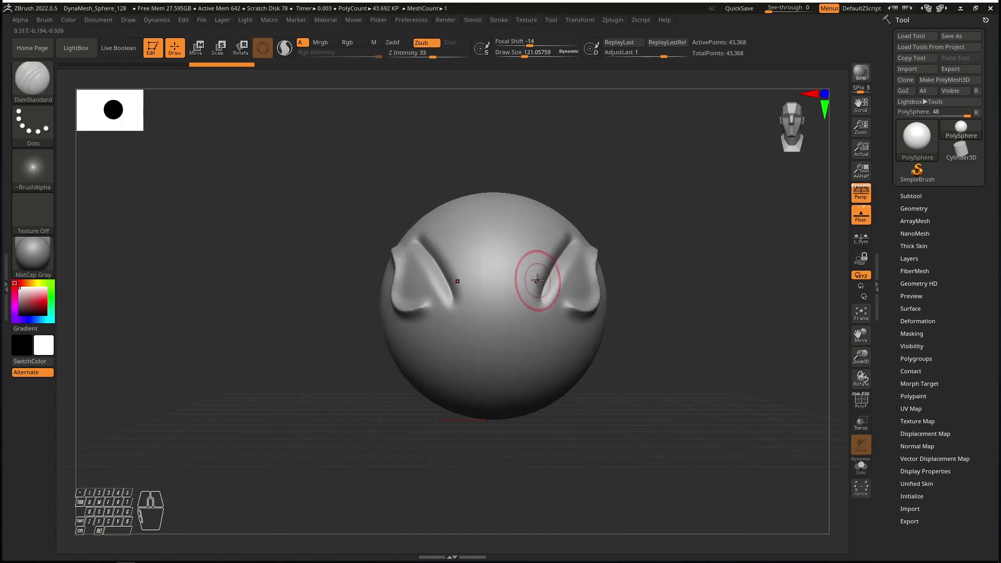
{"action": "right_click_drag", "start_coordinate": [538, 281], "coordinate": [467, 216], "text": "alt"}
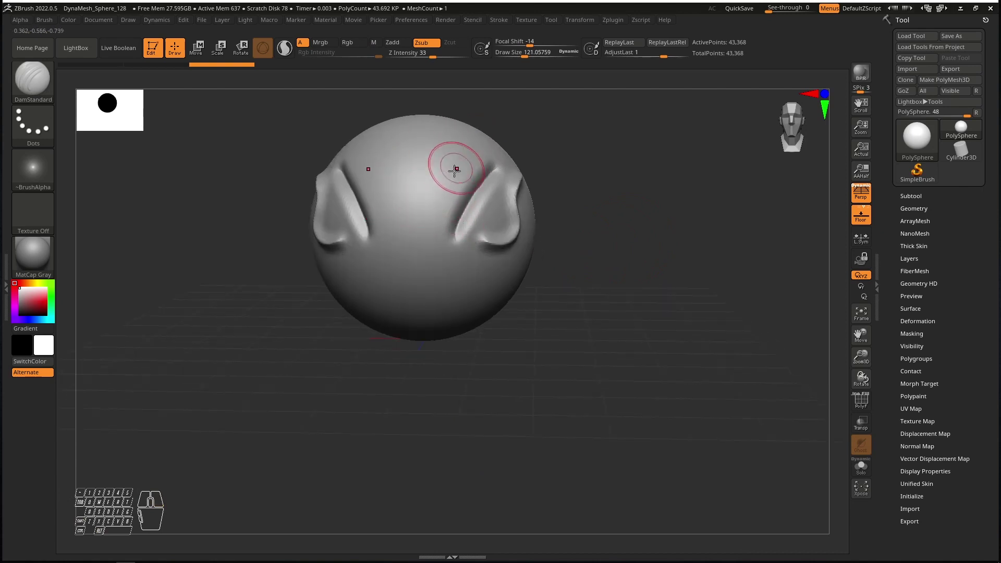
{"action": "right_click_drag", "start_coordinate": [477, 181], "coordinate": [492, 223]}
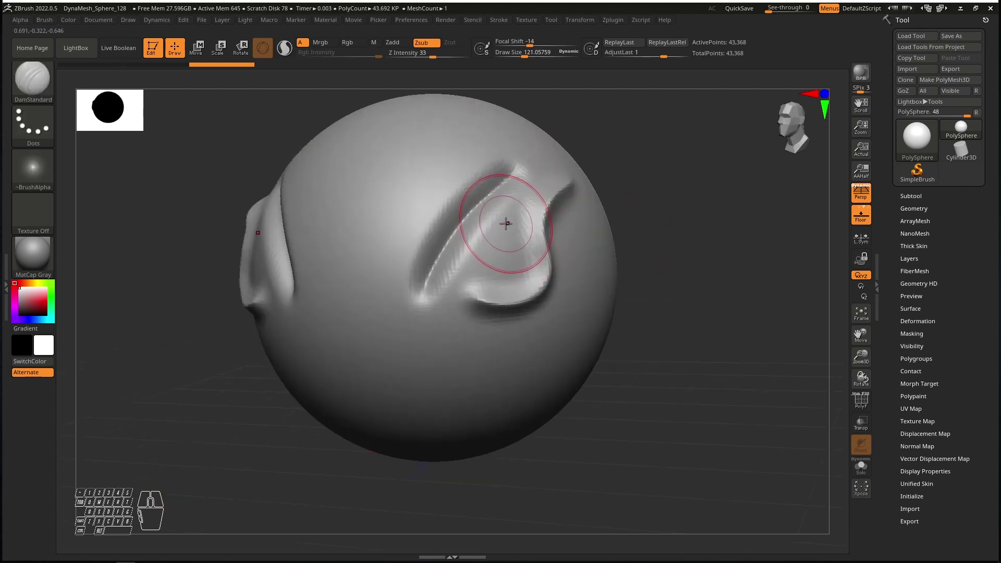
Step: Carve a curved inner groove inside the ear-like outline with DamStandard
{"action": "key", "text": "shift"}
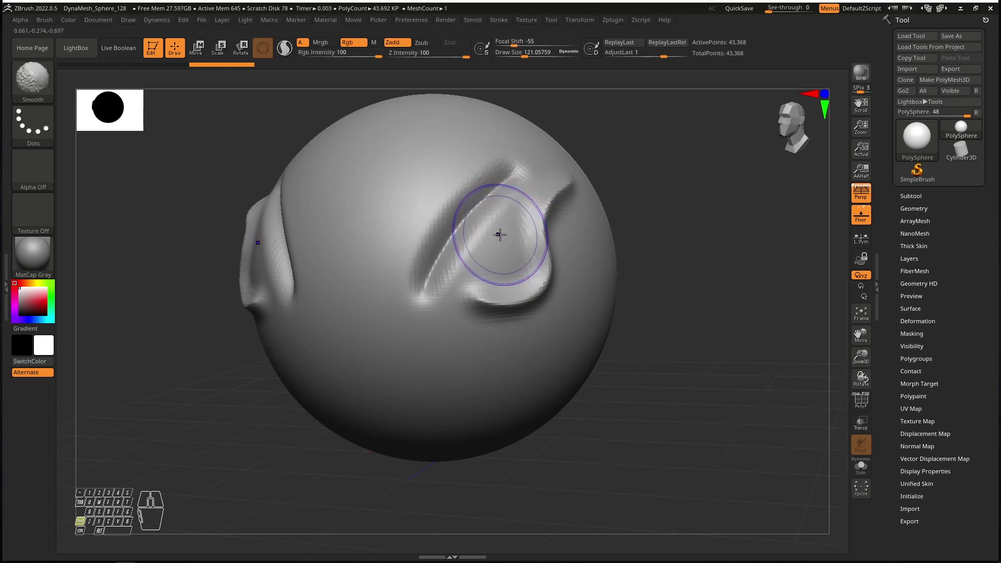
{"action": "mouse_move", "coordinate": [513, 206]}
{"action": "left_mouse_down"}
{"action": "mouse_move", "coordinate": [508, 248]}
{"action": "mouse_move", "coordinate": [485, 260]}
{"action": "left_mouse_up"}
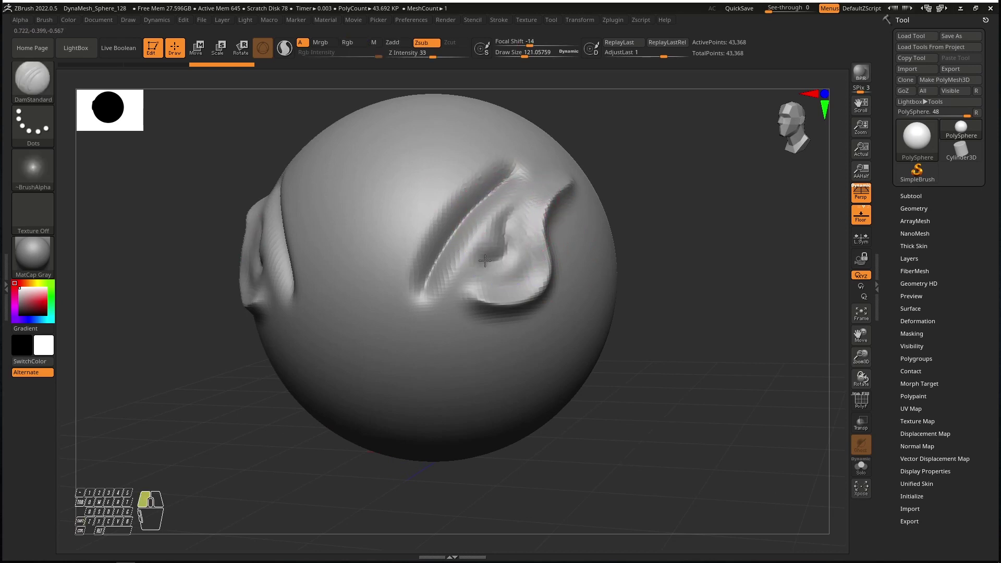
{"action": "mouse_move", "coordinate": [505, 219]}
{"action": "left_mouse_down", "text": "shift"}
{"action": "mouse_move", "coordinate": [532, 178]}
{"action": "mouse_move", "coordinate": [527, 192]}
{"action": "mouse_move", "coordinate": [486, 203]}
{"action": "mouse_move", "coordinate": [494, 212]}
{"action": "mouse_move", "coordinate": [425, 264]}
{"action": "mouse_move", "coordinate": [430, 280]}
{"action": "mouse_move", "coordinate": [438, 260]}
{"action": "mouse_move", "coordinate": [445, 279]}
{"action": "mouse_move", "coordinate": [452, 221]}
{"action": "mouse_move", "coordinate": [459, 232]}
{"action": "mouse_move", "coordinate": [484, 214]}
{"action": "left_mouse_up", "text": "shift"}
Step: Smooth away the carved grooves and ridges on the sides of the sphere
{"action": "key", "text": "shift"}
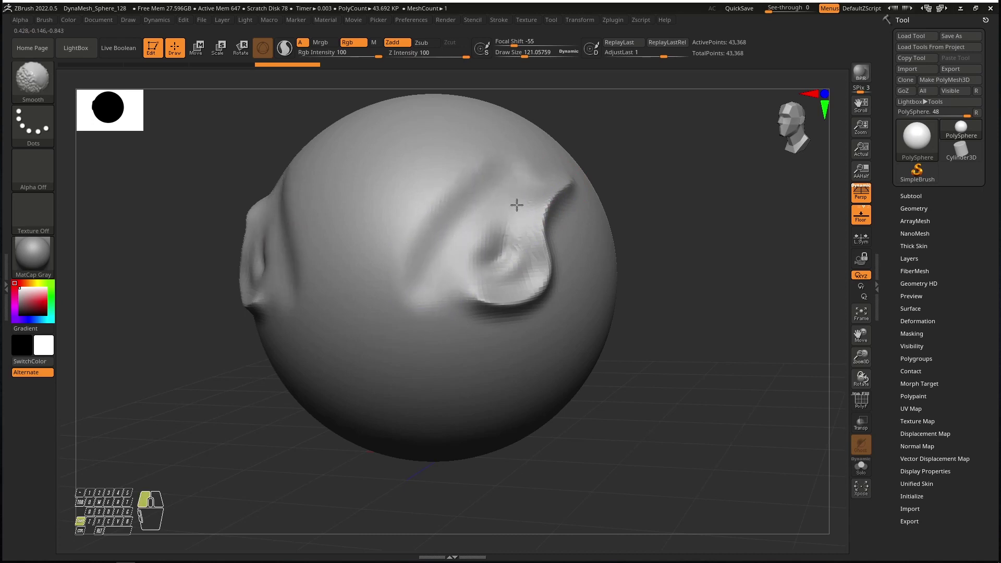
{"action": "mouse_move", "coordinate": [555, 218]}
{"action": "left_mouse_down", "text": "shift"}
{"action": "mouse_move", "coordinate": [519, 284]}
{"action": "mouse_move", "coordinate": [536, 282]}
{"action": "left_mouse_up", "text": "shift"}
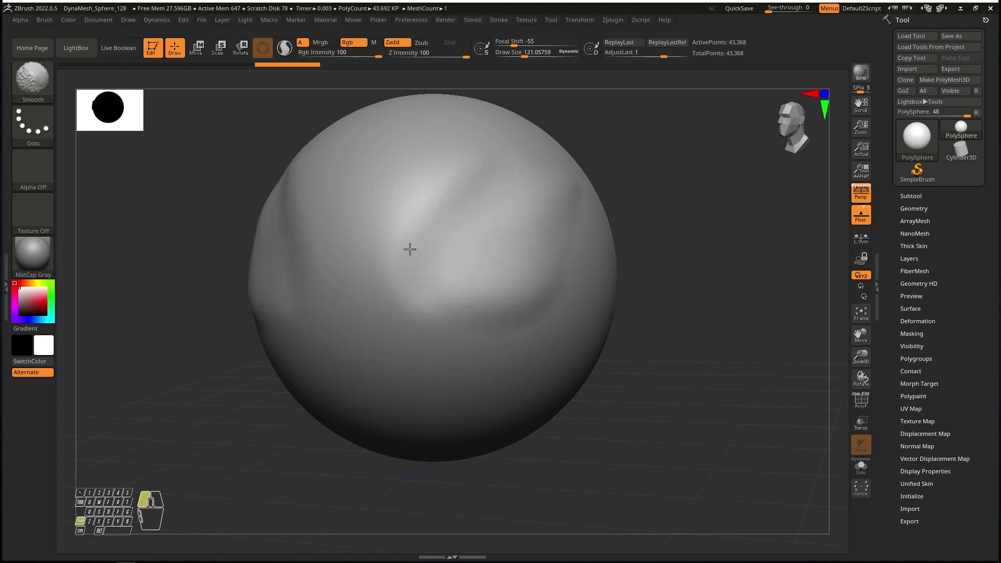
{"action": "left_click_drag", "start_coordinate": [513, 300], "coordinate": [487, 246], "text": "shift"}
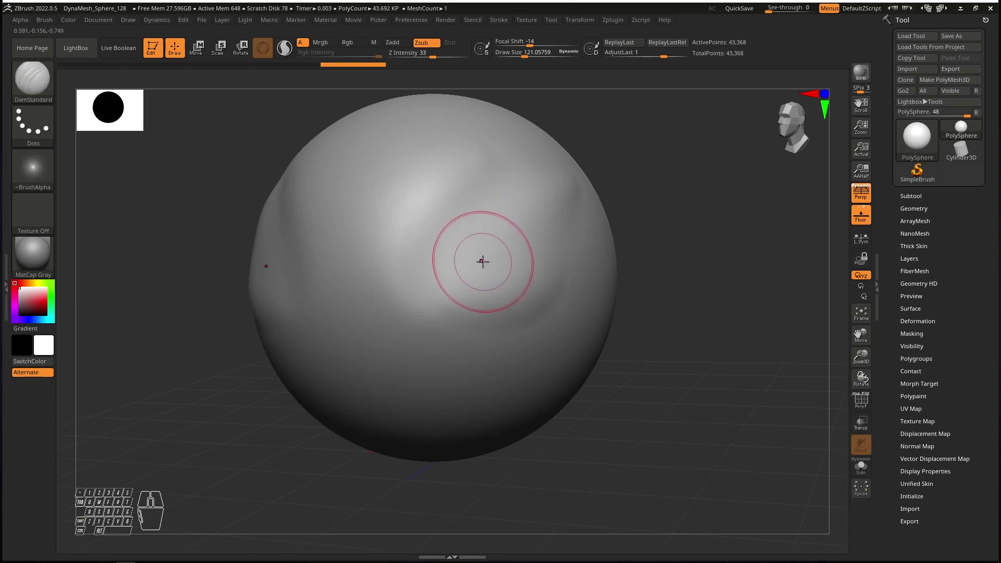
Step: Select the ClayTubes brush from the brushes starting with C
{"action": "key", "text": "b"}
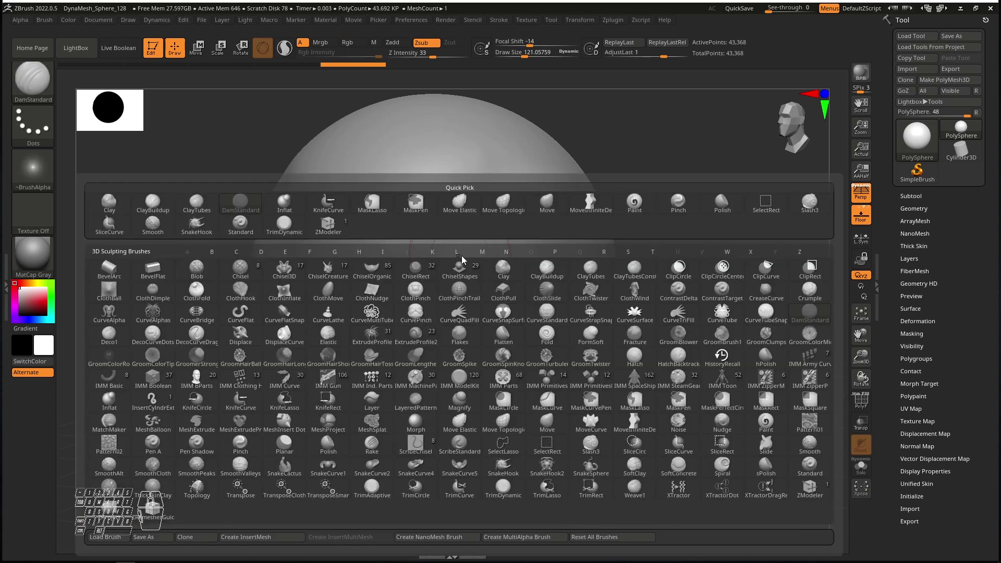
{"action": "key", "text": "c"}
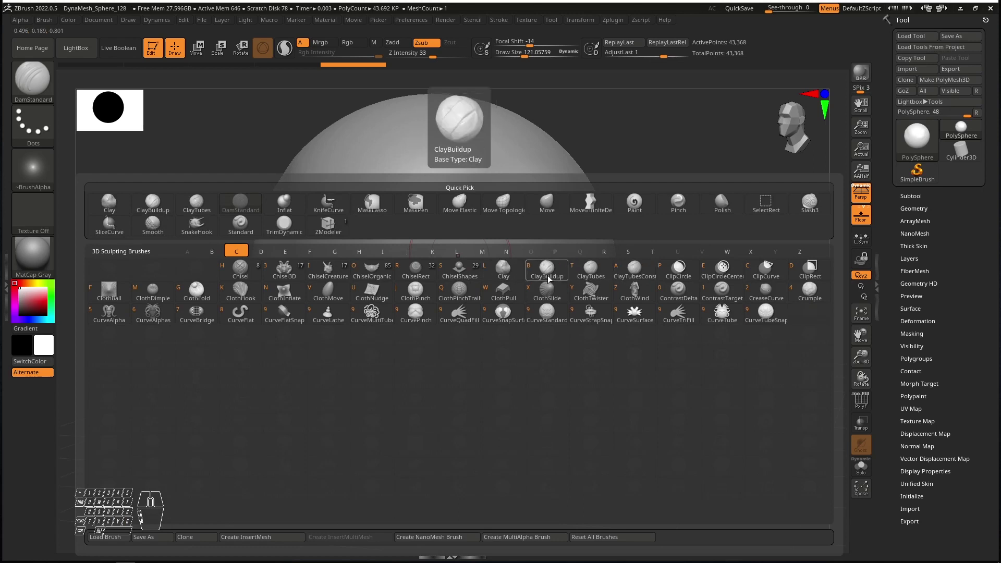
{"action": "left_click", "coordinate": [592, 272]}
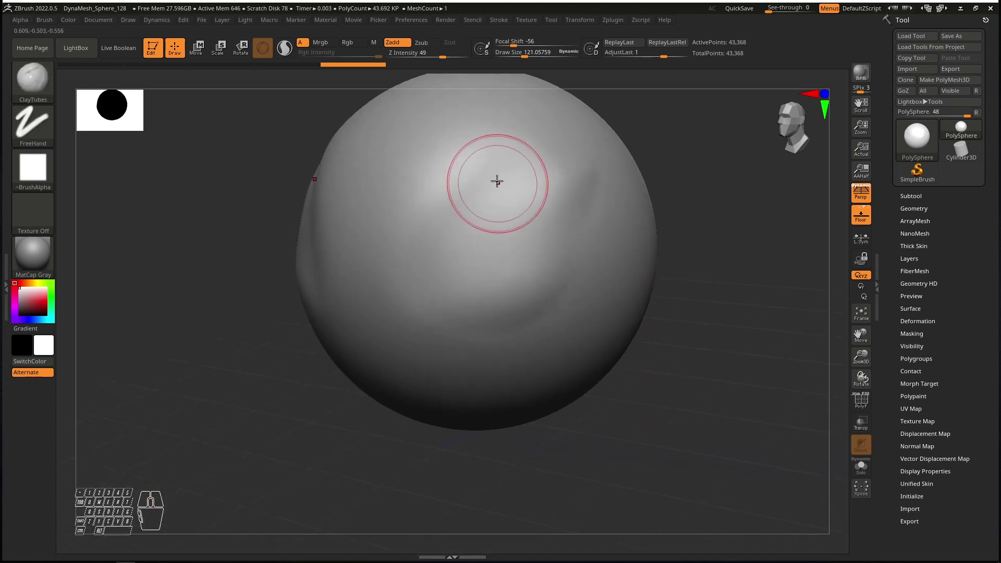
Step: Build up overlapping, roughly vertical ClayTubes strips on the sphere's front side with symmetry on
{"action": "left_click_drag", "start_coordinate": [512, 161], "coordinate": [461, 243]}
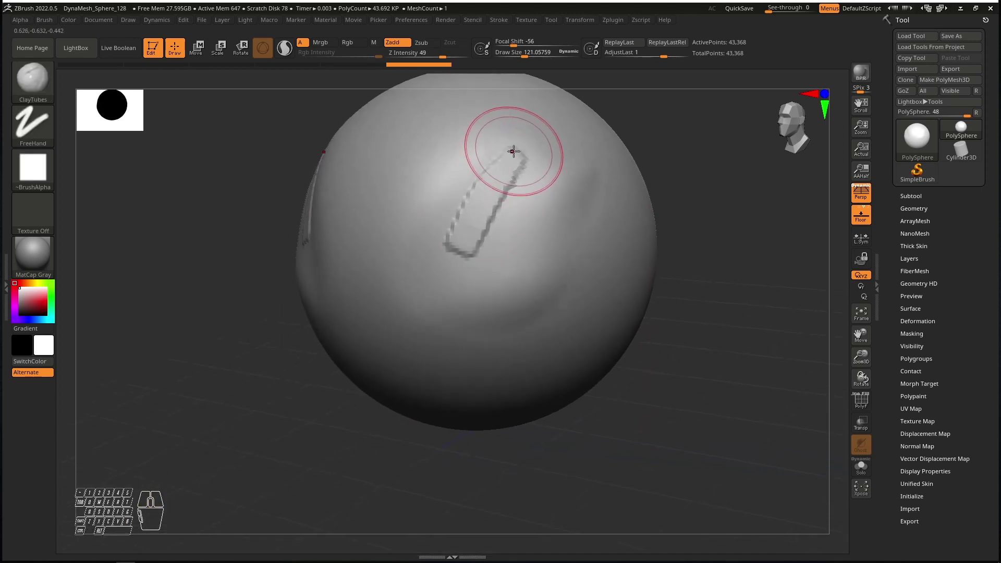
{"action": "left_click_drag", "start_coordinate": [513, 153], "coordinate": [462, 241]}
{"action": "mouse_move", "coordinate": [513, 156]}
{"action": "left_mouse_down"}
{"action": "mouse_move", "coordinate": [461, 248]}
{"action": "mouse_move", "coordinate": [476, 281]}
{"action": "left_mouse_up"}
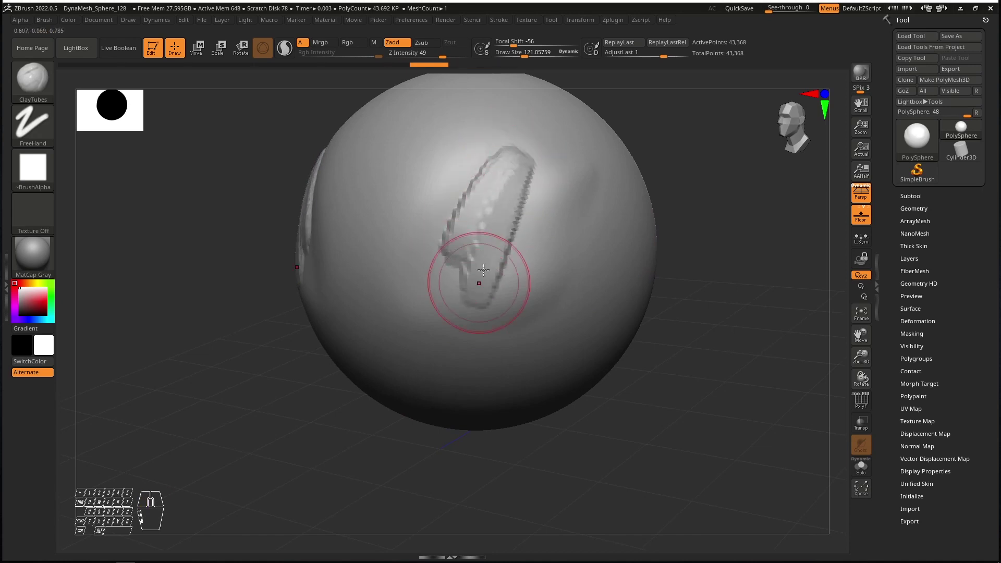
{"action": "left_click_drag", "start_coordinate": [520, 174], "coordinate": [486, 302]}
{"action": "left_click_drag", "start_coordinate": [544, 179], "coordinate": [515, 301]}
{"action": "left_click_drag", "start_coordinate": [543, 202], "coordinate": [514, 311]}
{"action": "right_click_drag", "start_coordinate": [567, 235], "coordinate": [538, 195]}
{"action": "mouse_move", "coordinate": [536, 188]}
{"action": "left_mouse_down"}
{"action": "mouse_move", "coordinate": [515, 303]}
{"action": "mouse_move", "coordinate": [561, 189]}
{"action": "mouse_move", "coordinate": [562, 319]}
{"action": "left_mouse_up"}
{"action": "mouse_move", "coordinate": [564, 211]}
{"action": "left_mouse_down"}
{"action": "mouse_move", "coordinate": [572, 336]}
{"action": "mouse_move", "coordinate": [571, 303]}
{"action": "left_mouse_up"}
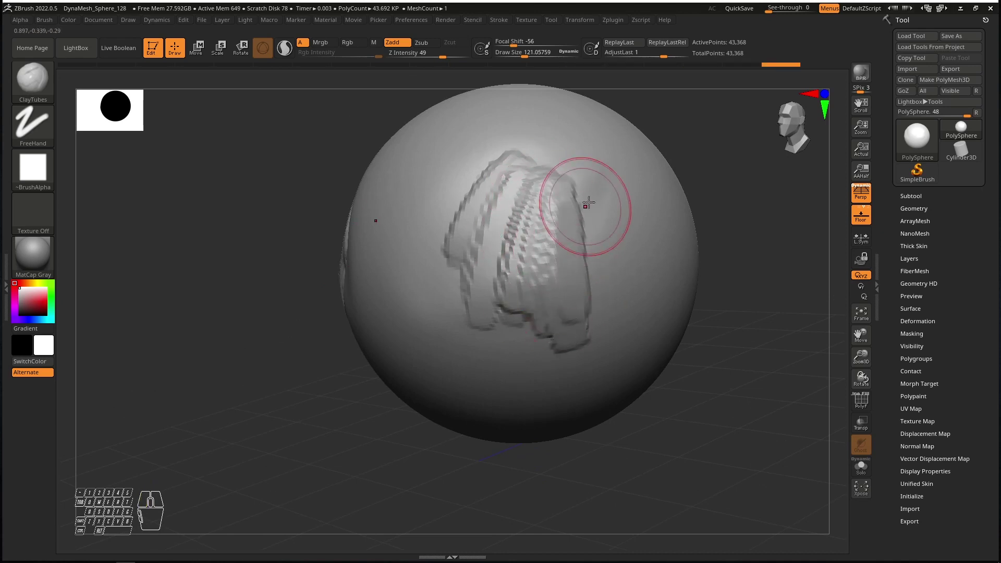
Step: Add broad vertical ClayTubes strips beside the existing ones and a short strip further around the sphere's side
{"action": "mouse_move", "coordinate": [619, 219]}
{"action": "right_mouse_down"}
{"action": "mouse_move", "coordinate": [586, 208]}
{"action": "mouse_move", "coordinate": [602, 217]}
{"action": "right_mouse_up"}
{"action": "mouse_move", "coordinate": [601, 197]}
{"action": "left_mouse_down"}
{"action": "mouse_move", "coordinate": [593, 193]}
{"action": "mouse_move", "coordinate": [615, 284]}
{"action": "mouse_move", "coordinate": [615, 228]}
{"action": "mouse_move", "coordinate": [613, 276]}
{"action": "left_mouse_up"}
{"action": "left_click_drag", "start_coordinate": [606, 201], "coordinate": [614, 286]}
{"action": "left_click_drag", "start_coordinate": [660, 179], "coordinate": [666, 208]}
{"action": "left_click_drag", "start_coordinate": [649, 160], "coordinate": [662, 195]}
{"action": "right_click_drag", "start_coordinate": [662, 195], "coordinate": [645, 193]}
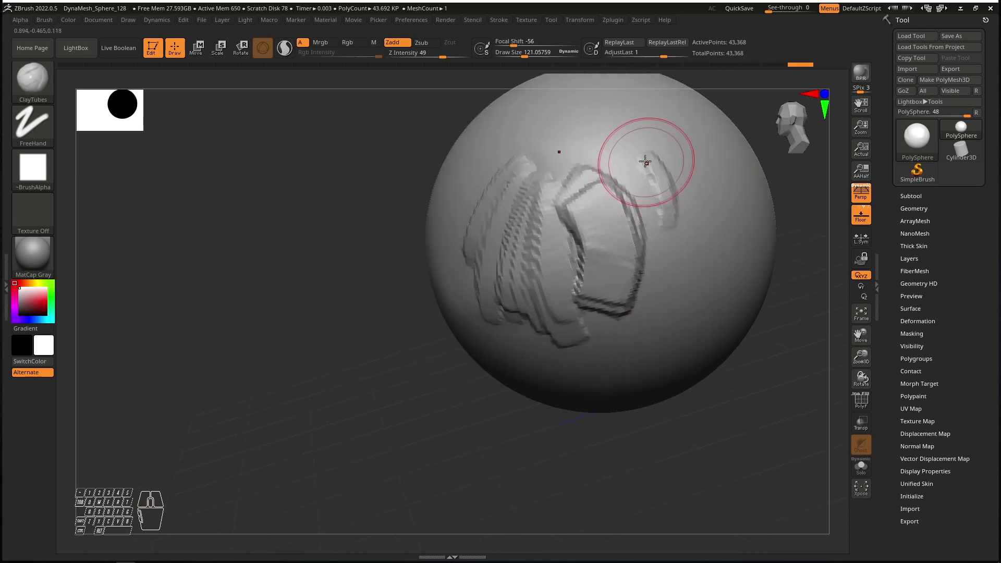
{"action": "left_click_drag", "start_coordinate": [646, 160], "coordinate": [666, 198]}
{"action": "left_click_drag", "start_coordinate": [649, 162], "coordinate": [669, 207]}
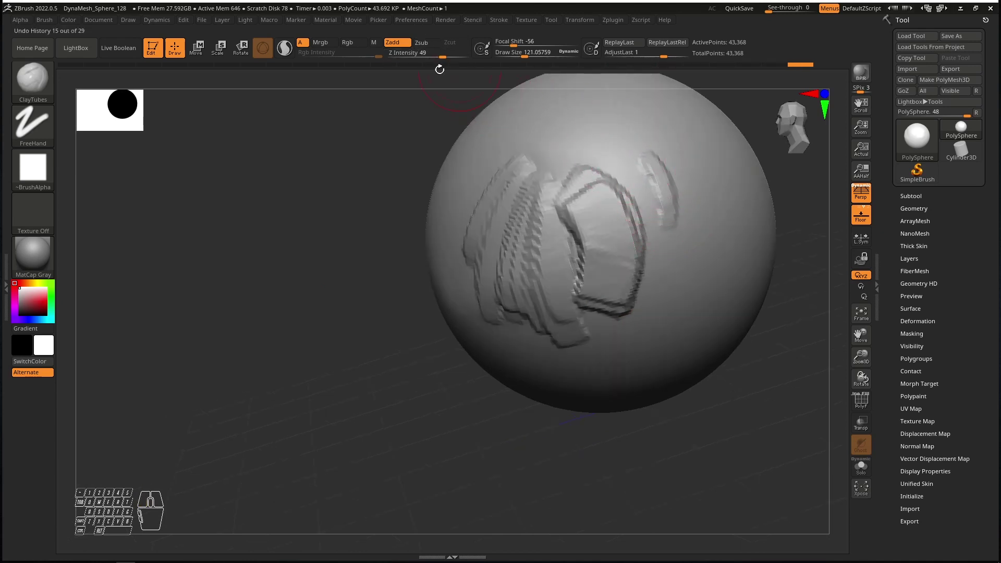
Step: Smooth away the ClayTubes strips across the sphere's front and side
{"action": "right_click_drag", "start_coordinate": [584, 224], "coordinate": [608, 196]}
{"action": "left_click_drag", "start_coordinate": [569, 198], "coordinate": [572, 227], "text": "shift"}
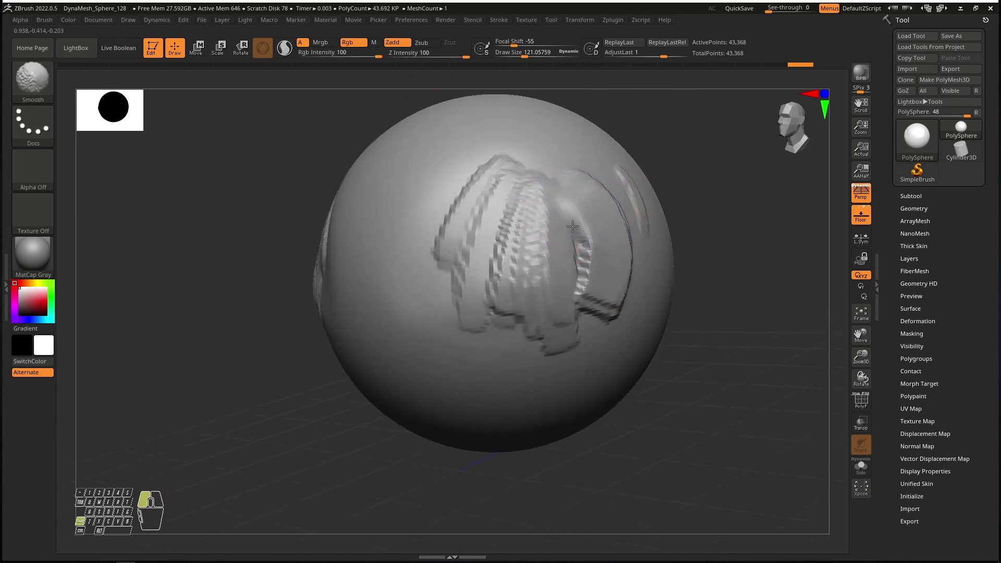
{"action": "mouse_move", "coordinate": [579, 190]}
{"action": "left_mouse_down", "text": "shift"}
{"action": "mouse_move", "coordinate": [521, 246]}
{"action": "mouse_move", "coordinate": [475, 213]}
{"action": "left_mouse_up", "text": "shift"}
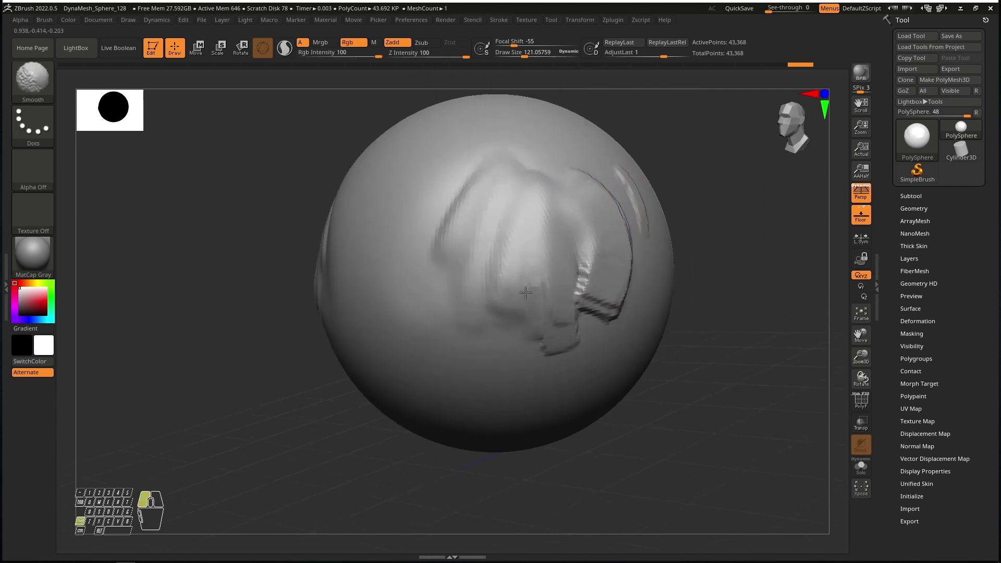
{"action": "mouse_move", "coordinate": [577, 339]}
{"action": "left_mouse_down", "text": "shift"}
{"action": "mouse_move", "coordinate": [555, 219]}
{"action": "mouse_move", "coordinate": [532, 189]}
{"action": "left_mouse_up", "text": "shift"}
{"action": "mouse_move", "coordinate": [497, 214]}
{"action": "right_mouse_down"}
{"action": "mouse_move", "coordinate": [494, 243]}
{"action": "mouse_move", "coordinate": [491, 233]}
{"action": "right_mouse_up"}
{"action": "left_click_drag", "start_coordinate": [469, 190], "coordinate": [459, 217], "text": "shift"}
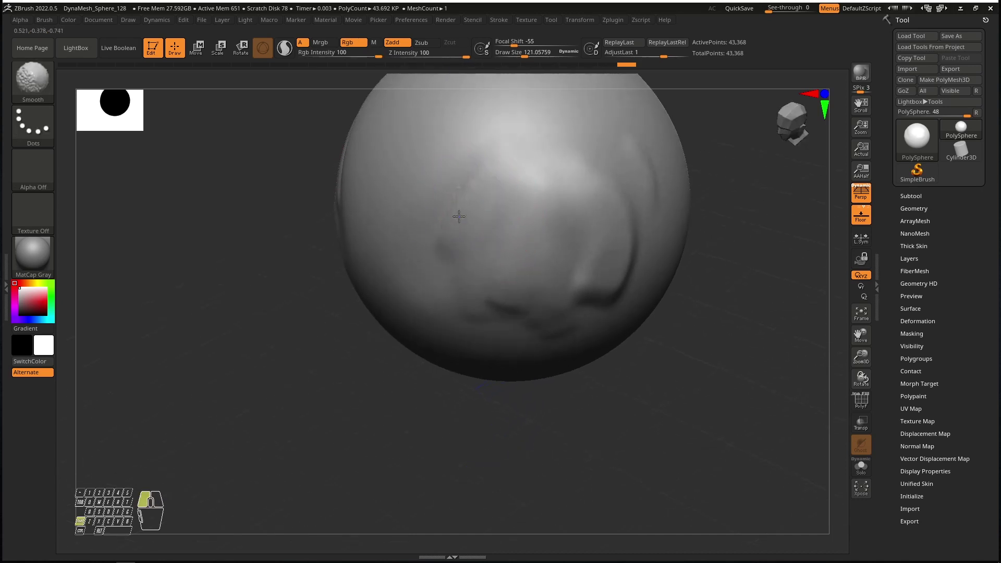
{"action": "right_click_drag", "start_coordinate": [540, 263], "coordinate": [534, 234]}
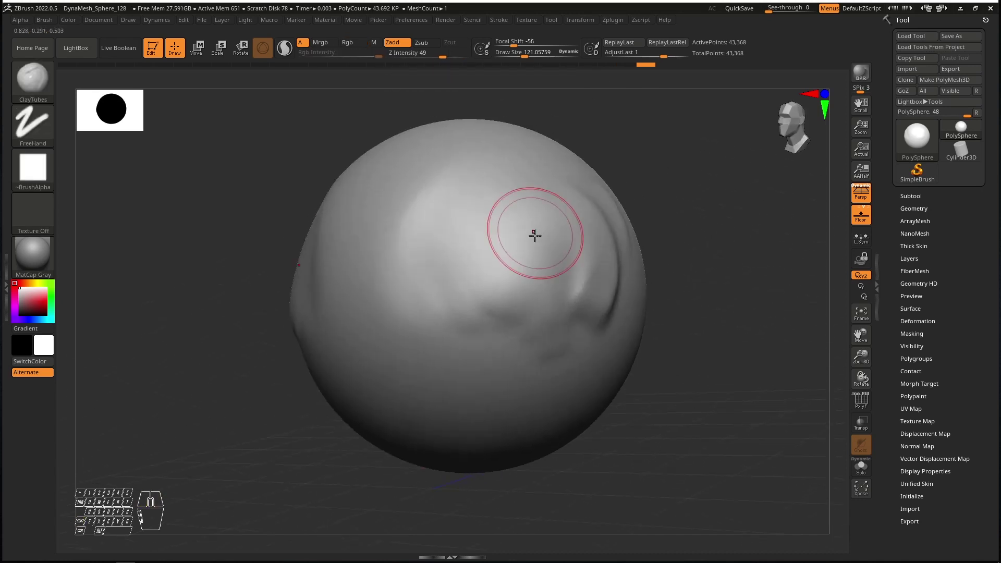
{"action": "mouse_move", "coordinate": [575, 287]}
{"action": "left_mouse_down"}
{"action": "mouse_move", "coordinate": [578, 306]}
{"action": "mouse_move", "coordinate": [574, 298]}
{"action": "left_mouse_up"}
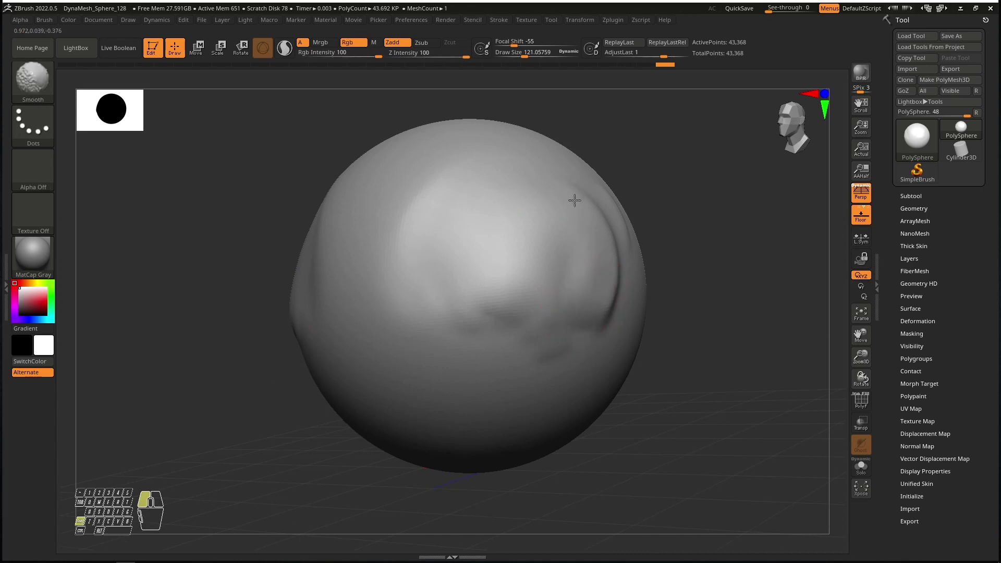
{"action": "left_click_drag", "start_coordinate": [589, 219], "coordinate": [598, 287], "text": "shift"}
Step: Frame the sphere, build up a mirrored S-shaped ClayTubes strip on its front, and smooth it down
{"action": "key", "text": "f"}
{"action": "right_click_drag", "start_coordinate": [472, 248], "coordinate": [510, 259]}
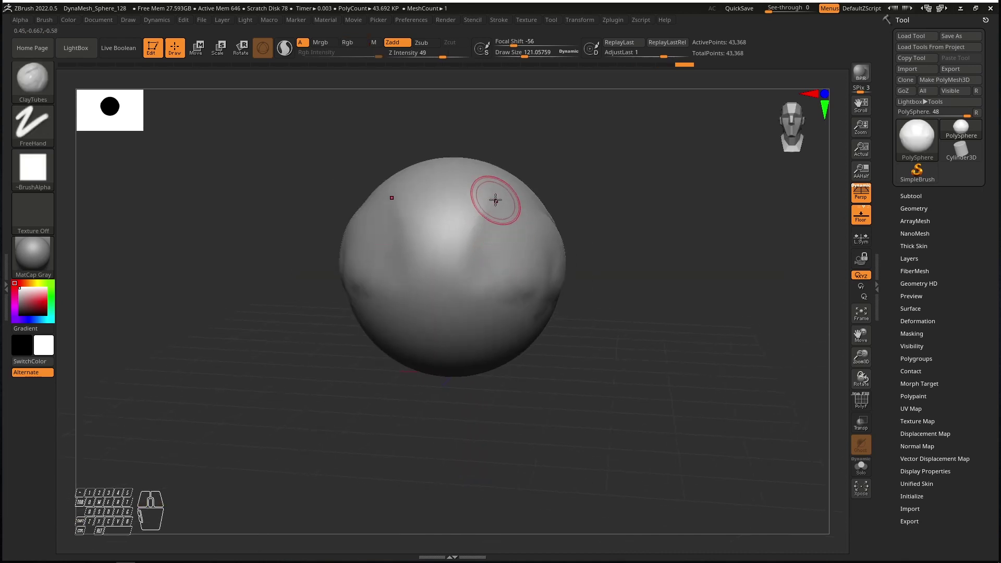
{"action": "mouse_move", "coordinate": [495, 231]}
{"action": "left_mouse_down"}
{"action": "mouse_move", "coordinate": [485, 274]}
{"action": "mouse_move", "coordinate": [495, 291]}
{"action": "left_mouse_up"}
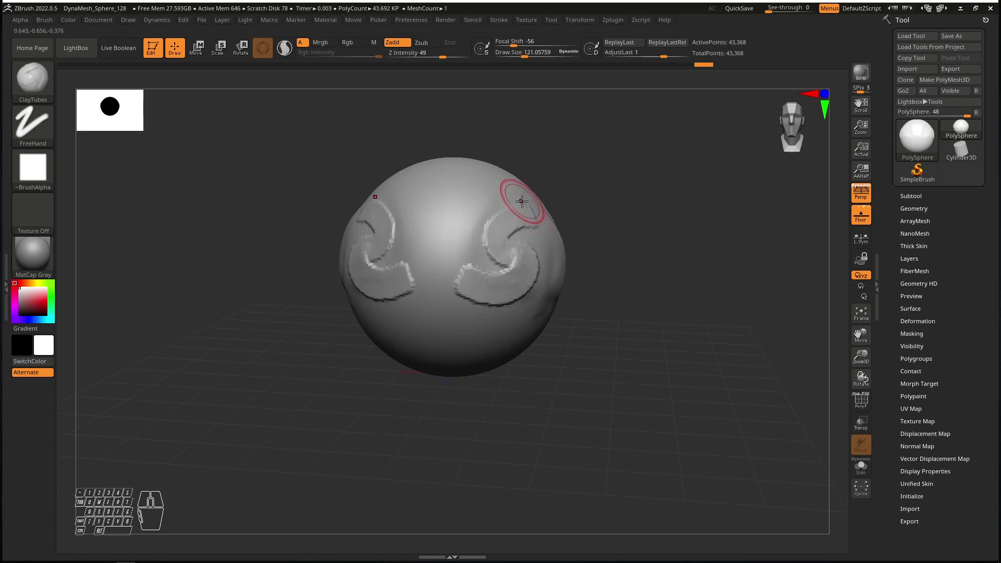
{"action": "key", "text": "shift"}
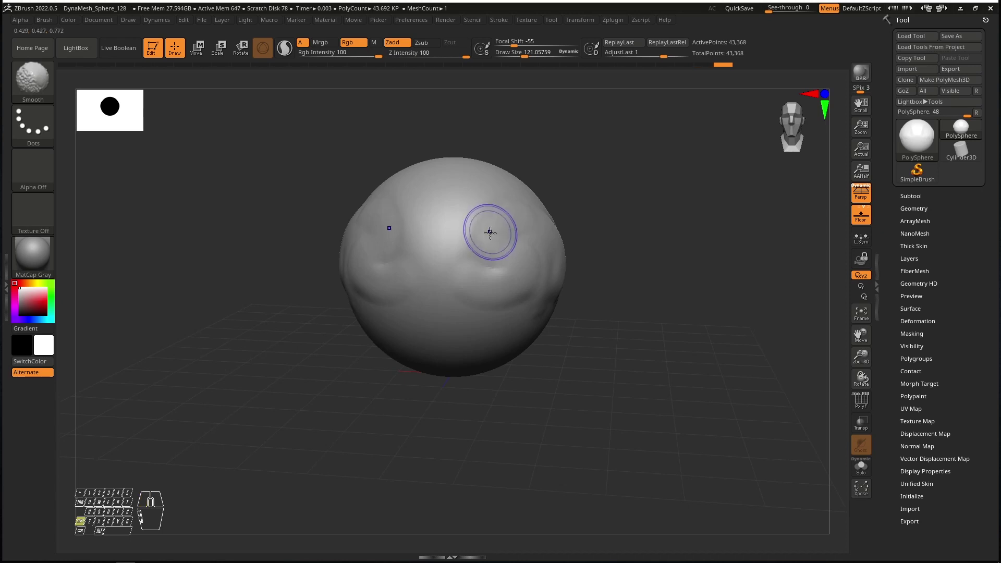
Step: Paint a wide mirrored diagonal mask band on each half of the sphere's front with MaskPen
{"action": "key", "text": "ctrl"}
{"action": "mouse_move", "coordinate": [506, 203]}
{"action": "left_mouse_down", "text": "ctrl"}
{"action": "mouse_move", "coordinate": [480, 261]}
{"action": "mouse_move", "coordinate": [498, 228]}
{"action": "left_mouse_up", "text": "ctrl"}
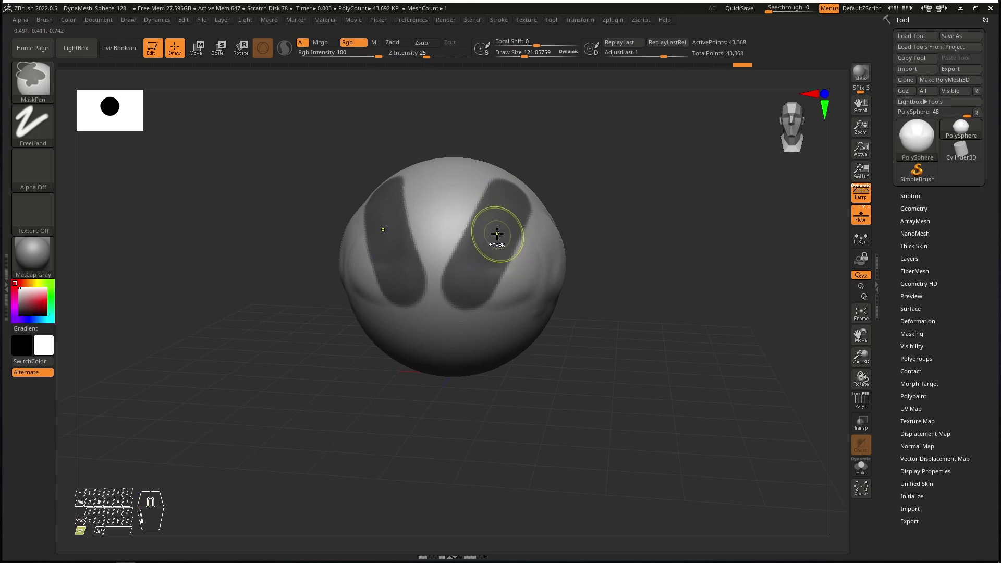
{"action": "right_click_drag", "start_coordinate": [494, 248], "coordinate": [484, 259]}
Step: Build up ClayTubes strokes across and around the mask bands, on the sides and upper middle of the sphere
{"action": "mouse_move", "coordinate": [487, 220]}
{"action": "right_mouse_down", "text": "ctrl"}
{"action": "mouse_move", "coordinate": [504, 296]}
{"action": "mouse_move", "coordinate": [574, 298]}
{"action": "right_mouse_up", "text": "ctrl"}
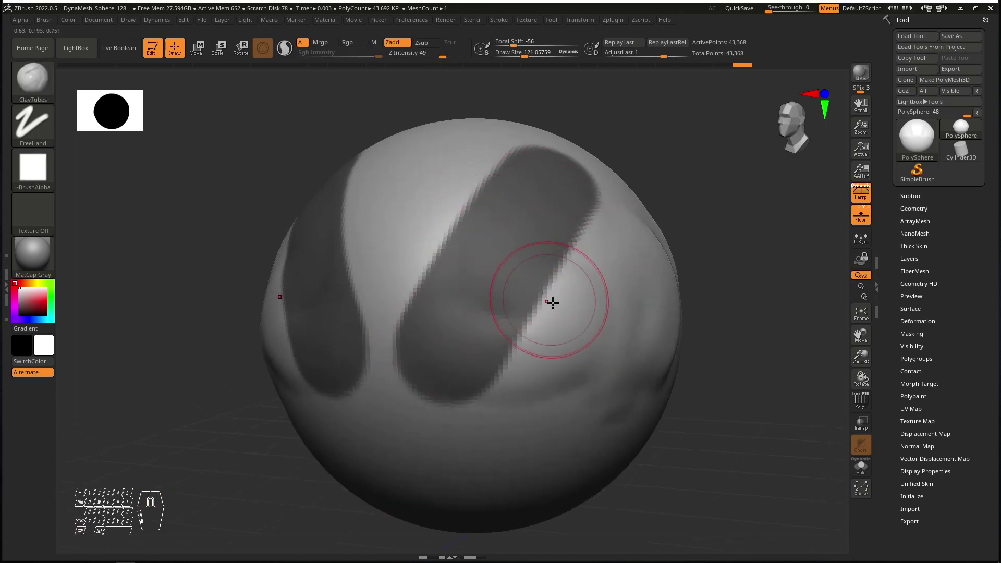
{"action": "mouse_move", "coordinate": [550, 302]}
{"action": "left_mouse_down"}
{"action": "mouse_move", "coordinate": [565, 335]}
{"action": "mouse_move", "coordinate": [556, 310]}
{"action": "mouse_move", "coordinate": [604, 324]}
{"action": "mouse_move", "coordinate": [595, 315]}
{"action": "left_mouse_up"}
{"action": "left_click_drag", "start_coordinate": [606, 355], "coordinate": [596, 355]}
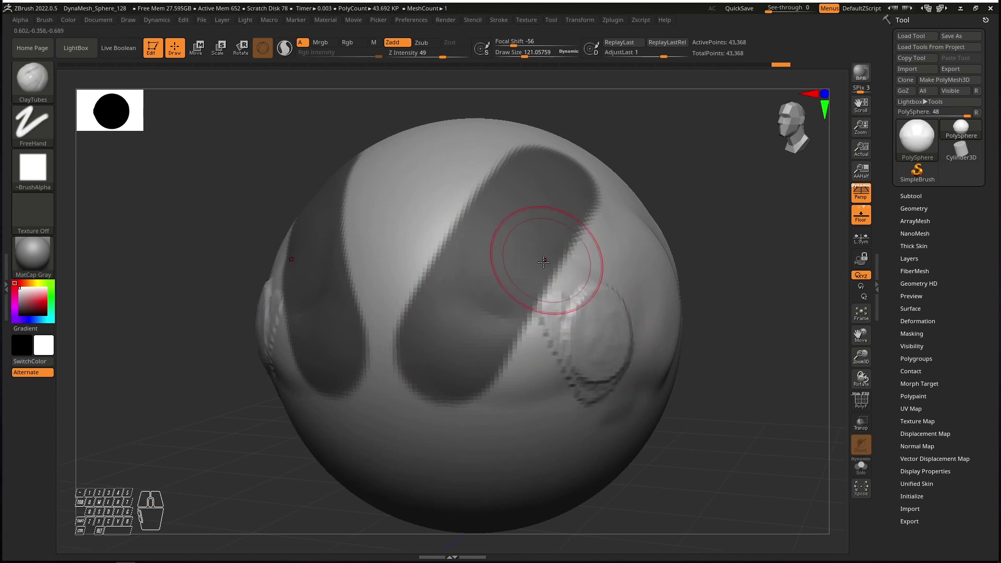
{"action": "left_click_drag", "start_coordinate": [503, 235], "coordinate": [502, 232]}
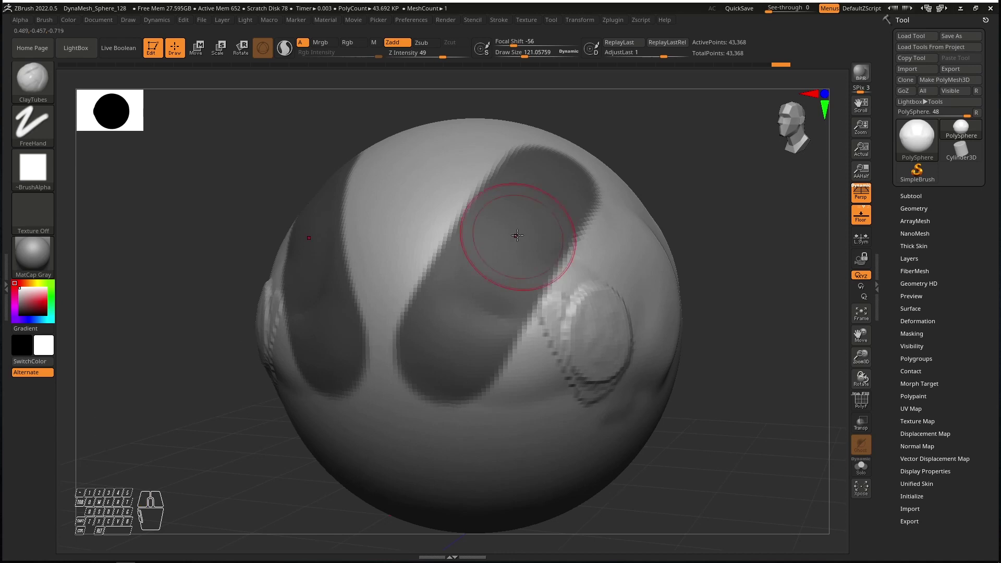
{"action": "mouse_move", "coordinate": [647, 286]}
{"action": "left_mouse_down"}
{"action": "mouse_move", "coordinate": [587, 258]}
{"action": "mouse_move", "coordinate": [568, 261]}
{"action": "left_mouse_up"}
{"action": "left_click_drag", "start_coordinate": [484, 233], "coordinate": [398, 181]}
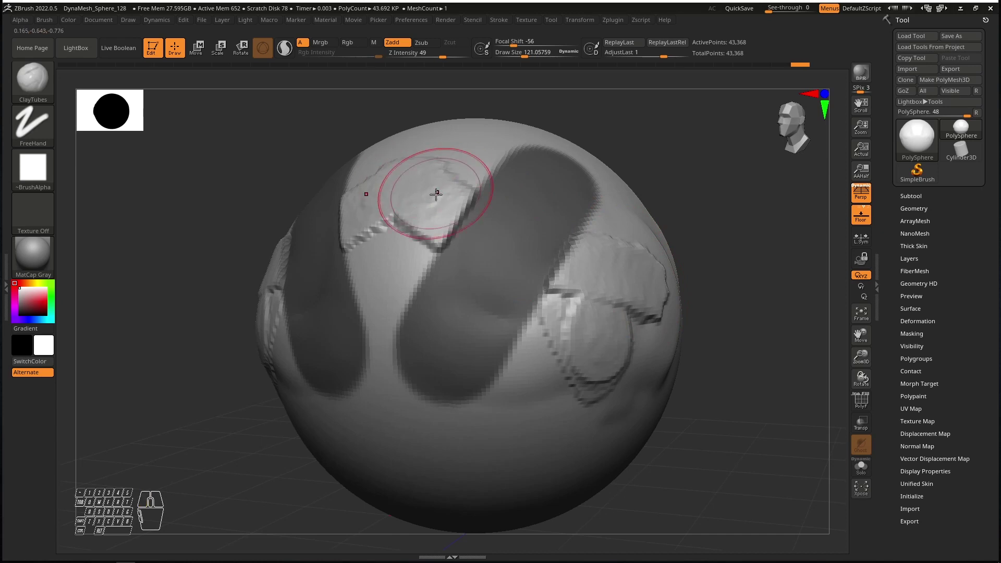
{"action": "right_click_drag", "start_coordinate": [408, 192], "coordinate": [425, 192]}
{"action": "right_click_drag", "start_coordinate": [489, 293], "coordinate": [451, 206], "text": "ctrl"}
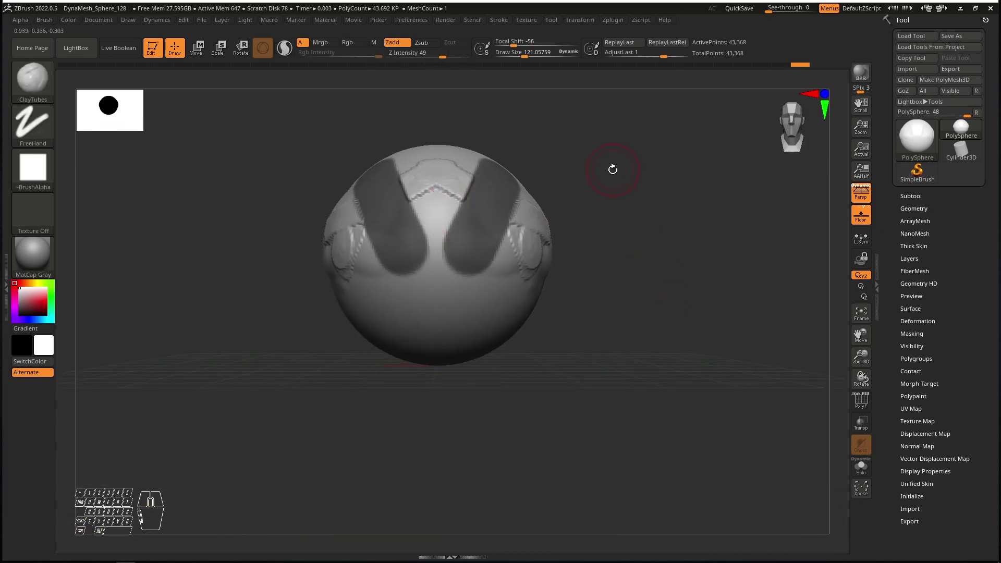
Step: Browse the available masking brushes and choose MaskPen as the masking brush
{"action": "right_click_drag", "start_coordinate": [480, 214], "coordinate": [622, 161]}
{"action": "key", "text": "ctrl"}
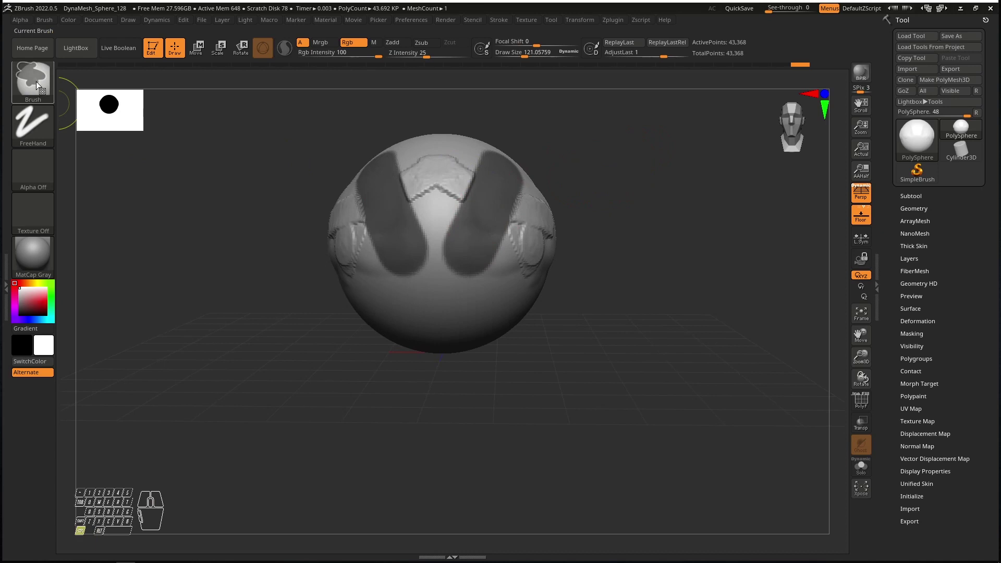
{"action": "mouse_move", "coordinate": [36, 82]}
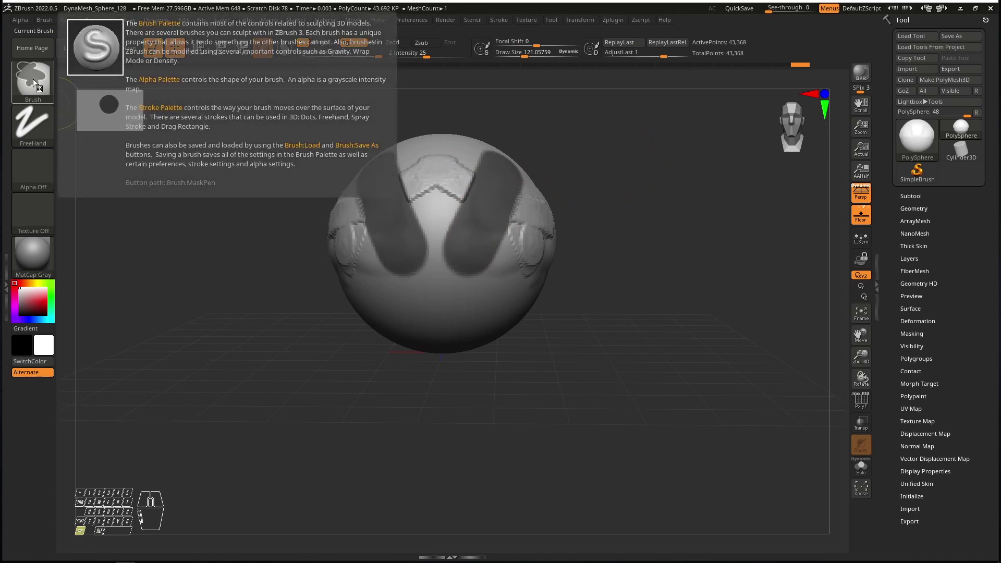
{"action": "left_click", "coordinate": [33, 79]}
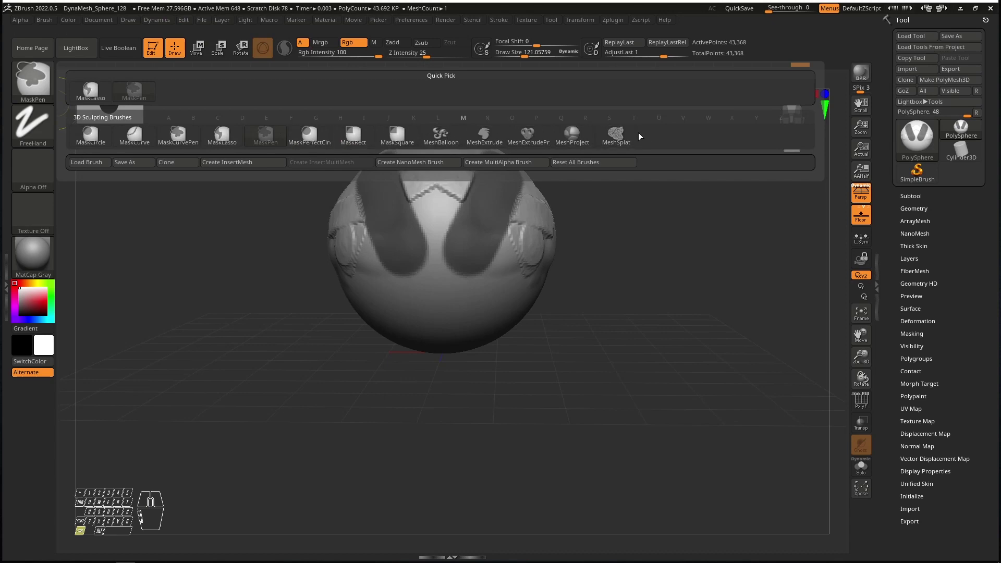
{"action": "left_click", "coordinate": [36, 78]}
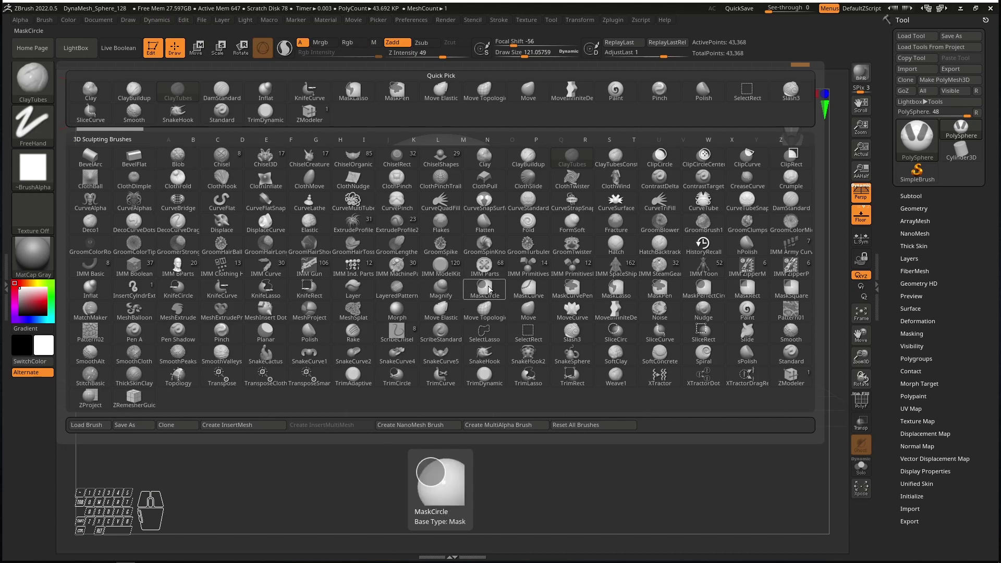
{"action": "left_click", "coordinate": [629, 298]}
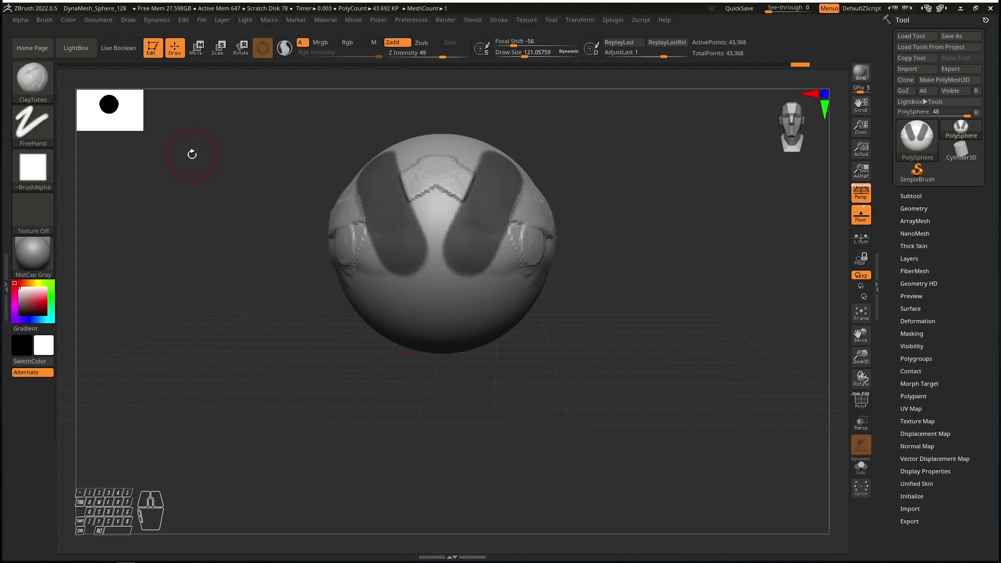
{"action": "left_click", "coordinate": [37, 86], "text": "ctrl"}
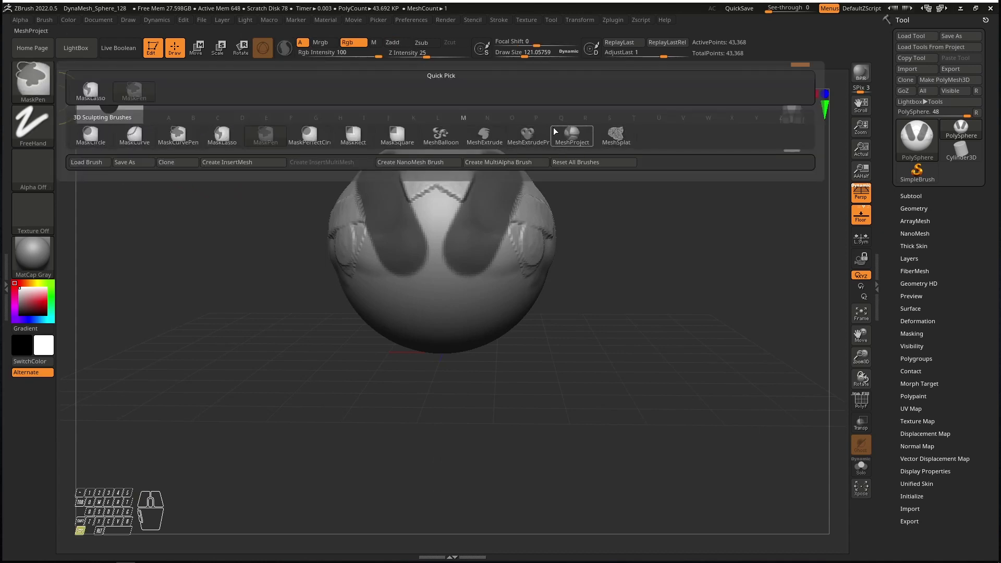
{"action": "mouse_move", "coordinate": [276, 139]}
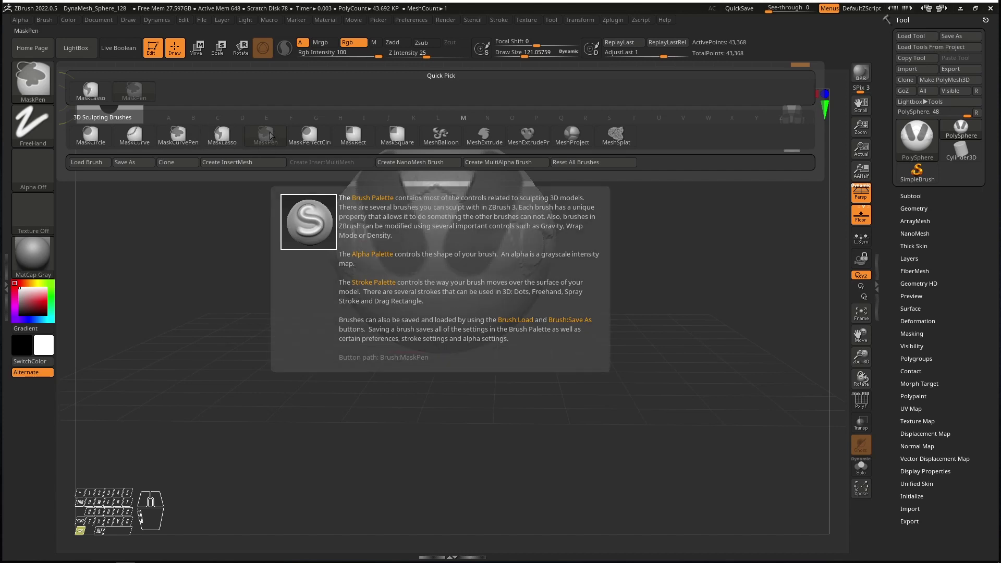
{"action": "left_click", "coordinate": [265, 132], "text": "ctrl"}
Step: Paint additional mirrored mask strokes below the diagonal bands and over the raised clay on the sides
{"action": "right_click_drag", "start_coordinate": [511, 231], "coordinate": [457, 231]}
{"action": "mouse_move", "coordinate": [525, 292]}
{"action": "left_mouse_down", "text": "ctrl"}
{"action": "mouse_move", "coordinate": [509, 291]}
{"action": "mouse_move", "coordinate": [559, 226]}
{"action": "mouse_move", "coordinate": [510, 260]}
{"action": "mouse_move", "coordinate": [533, 255]}
{"action": "left_mouse_up", "text": "ctrl"}
{"action": "right_click_drag", "start_coordinate": [578, 243], "coordinate": [549, 241]}
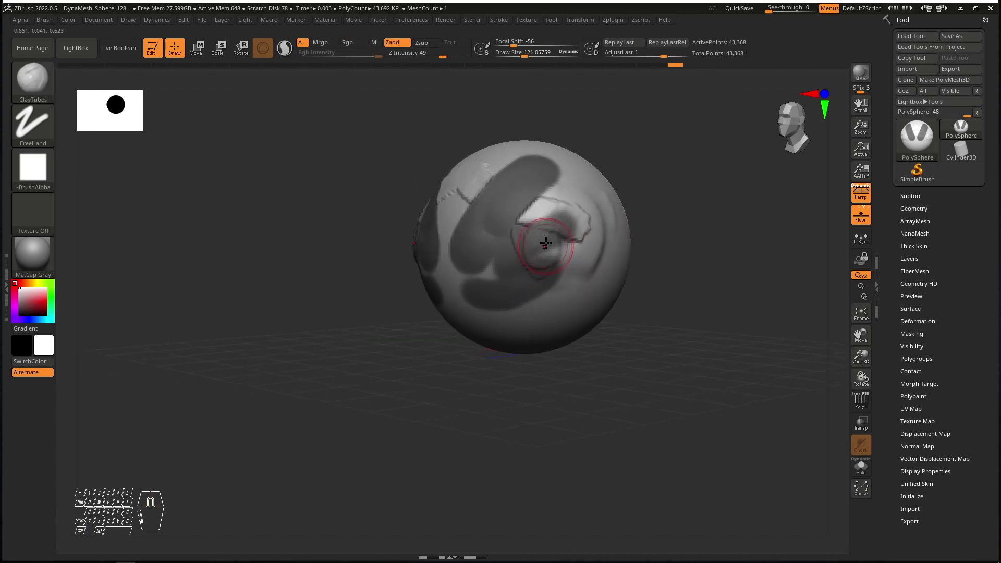
{"action": "mouse_move", "coordinate": [576, 197]}
{"action": "right_mouse_down"}
{"action": "mouse_move", "coordinate": [563, 209]}
{"action": "mouse_move", "coordinate": [576, 191]}
{"action": "right_mouse_up"}
{"action": "key", "text": "ctrl"}
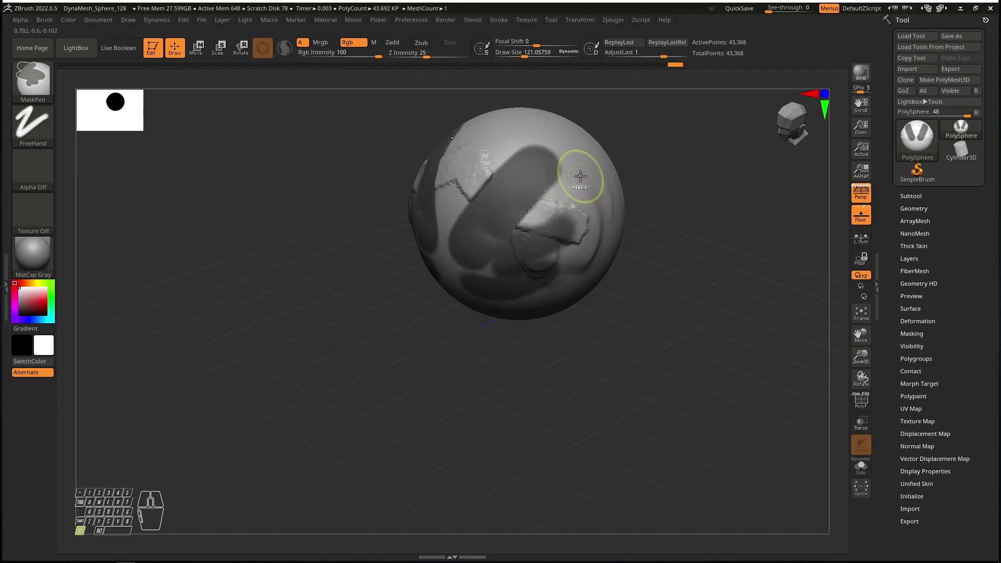
{"action": "mouse_move", "coordinate": [581, 178]}
{"action": "left_mouse_down", "text": "ctrl+alt"}
{"action": "mouse_move", "coordinate": [541, 174]}
{"action": "mouse_move", "coordinate": [521, 188]}
{"action": "mouse_move", "coordinate": [546, 170]}
{"action": "mouse_move", "coordinate": [536, 179]}
{"action": "left_mouse_up", "text": "ctrl+alt"}
{"action": "right_click_drag", "start_coordinate": [535, 179], "coordinate": [534, 168], "text": "shift"}
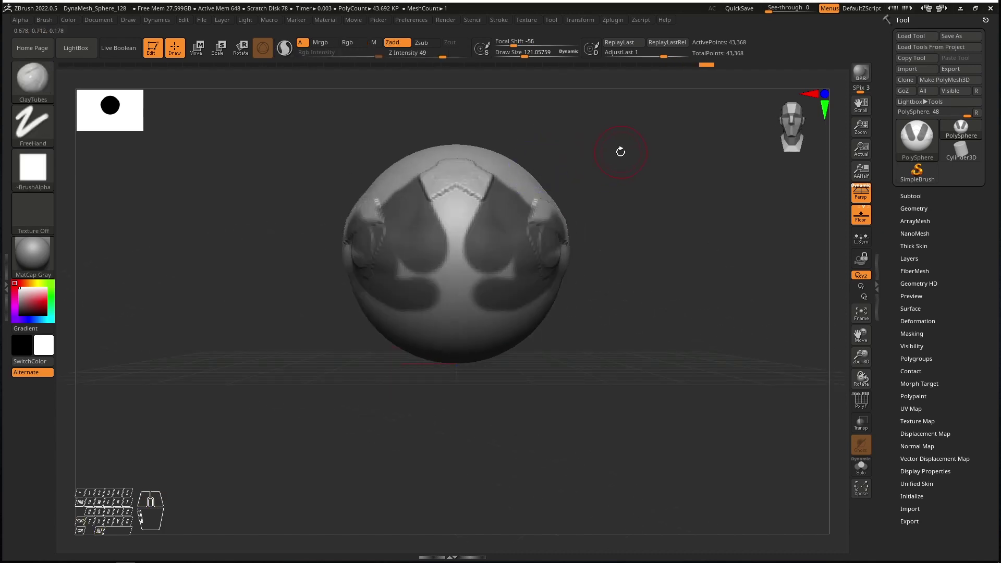
Step: Mask the upper sides of the sphere with a rectangular selection, leaving the central strip unmasked
{"action": "left_click_drag", "start_coordinate": [599, 132], "coordinate": [601, 127], "text": "ctrl"}
{"action": "left_click_drag", "start_coordinate": [596, 166], "coordinate": [501, 292], "text": "ctrl"}
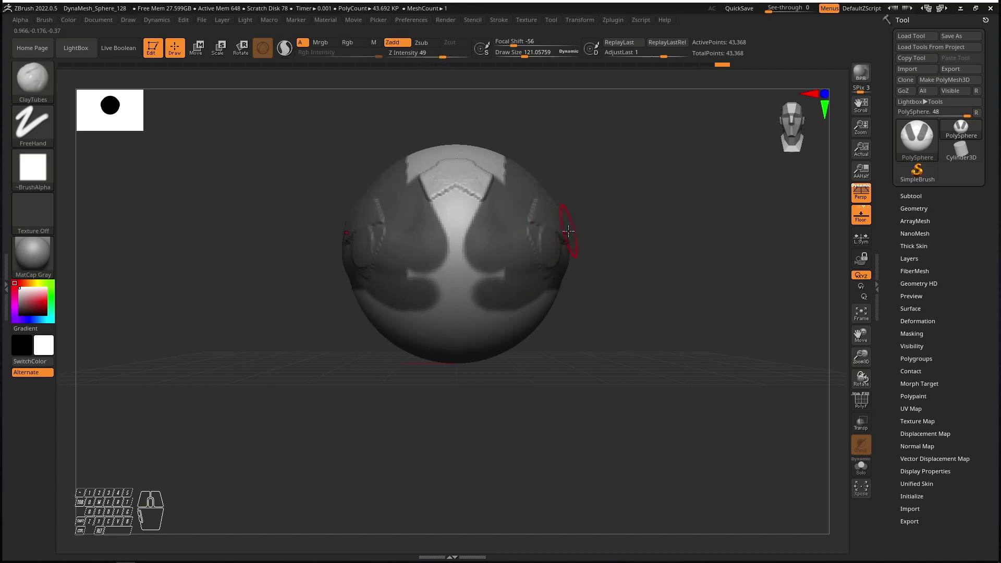
{"action": "left_click_drag", "start_coordinate": [623, 160], "coordinate": [557, 191]}
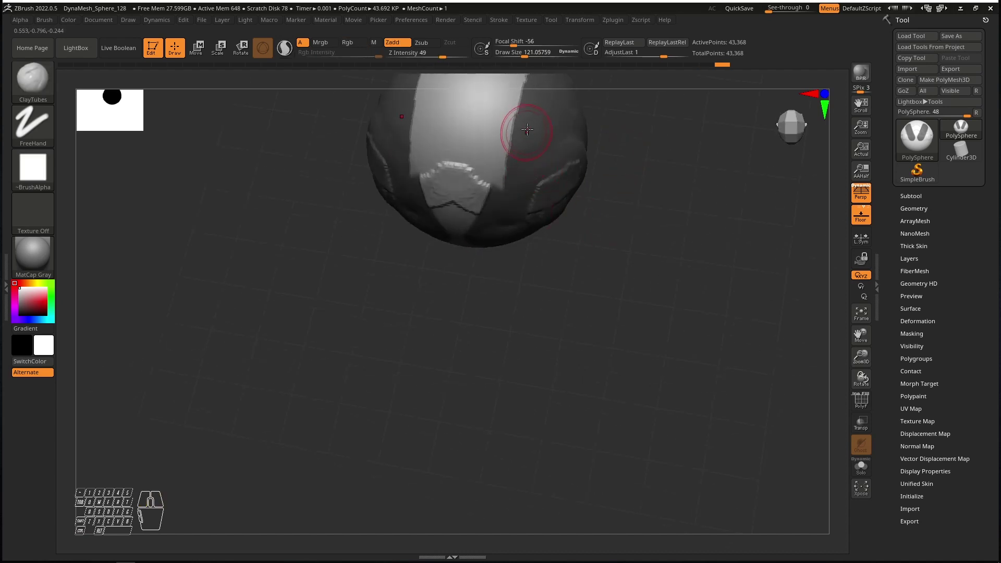
{"action": "right_click_drag", "start_coordinate": [527, 129], "coordinate": [532, 73]}
{"action": "right_click_drag", "start_coordinate": [523, 211], "coordinate": [547, 195], "text": "alt"}
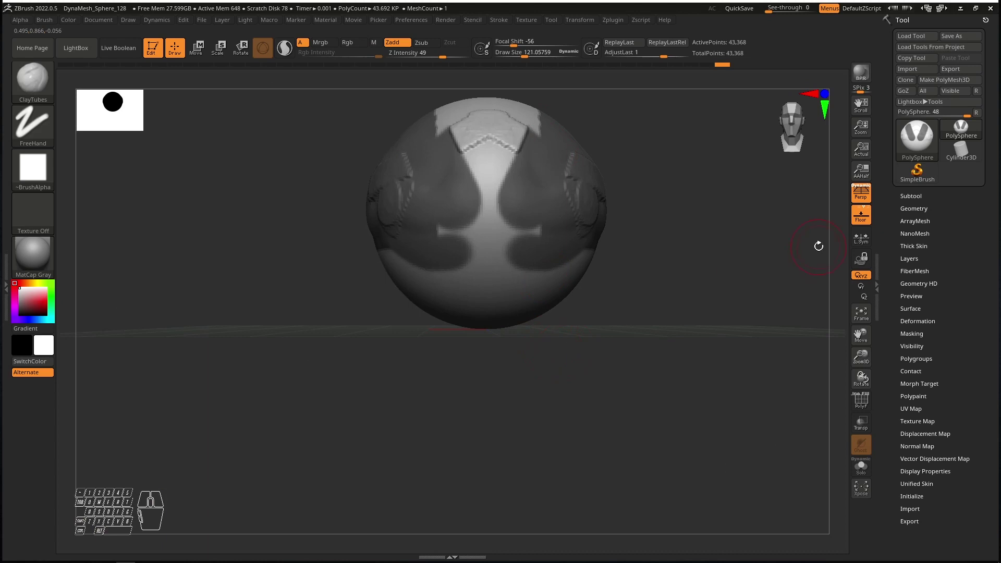
Step: Turn off perspective distortion and hide the floor grid
{"action": "left_click", "coordinate": [862, 194]}
{"action": "left_click_drag", "start_coordinate": [698, 250], "coordinate": [619, 324]}
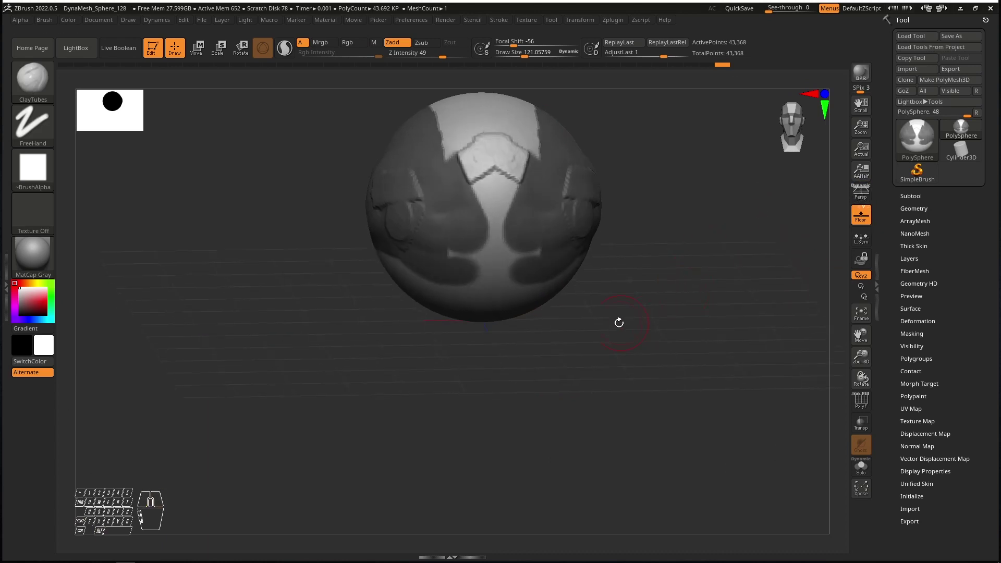
{"action": "left_click", "coordinate": [862, 217]}
Step: Mask the sphere's lower sides with a rectangular selection below the cheek-like mask strokes
{"action": "key", "text": "ctrl"}
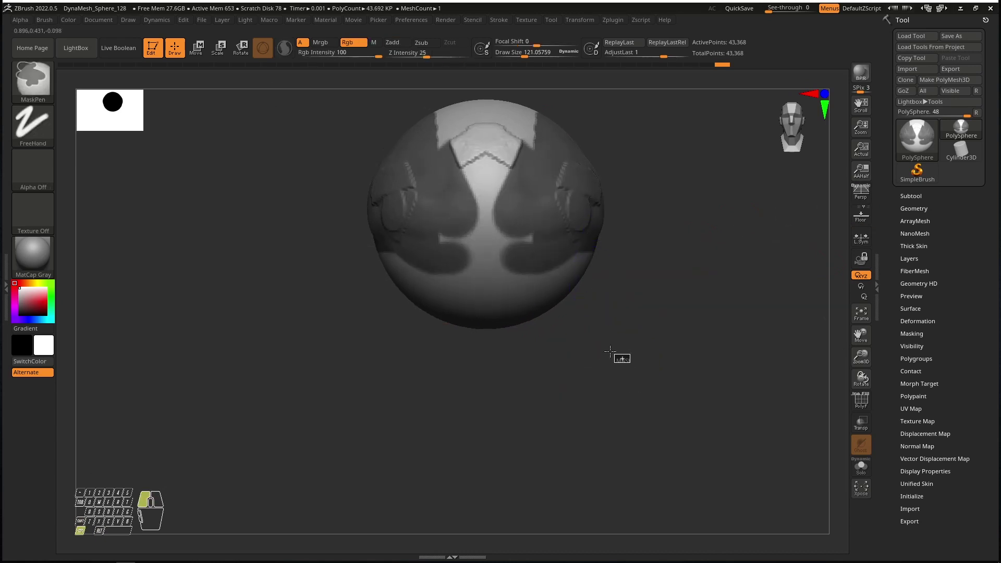
{"action": "left_click_drag", "start_coordinate": [630, 362], "coordinate": [529, 284], "text": "ctrl"}
{"action": "left_click_drag", "start_coordinate": [550, 384], "coordinate": [558, 296]}
{"action": "mouse_move", "coordinate": [558, 296]}
{"action": "right_mouse_down"}
{"action": "mouse_move", "coordinate": [539, 225]}
{"action": "mouse_move", "coordinate": [512, 185]}
{"action": "mouse_move", "coordinate": [543, 214]}
{"action": "mouse_move", "coordinate": [543, 313]}
{"action": "mouse_move", "coordinate": [512, 309]}
{"action": "mouse_move", "coordinate": [526, 320]}
{"action": "right_mouse_up"}
Step: Examine the side masks and the unmasked band between them from the side and the front
{"action": "key", "text": "shift"}
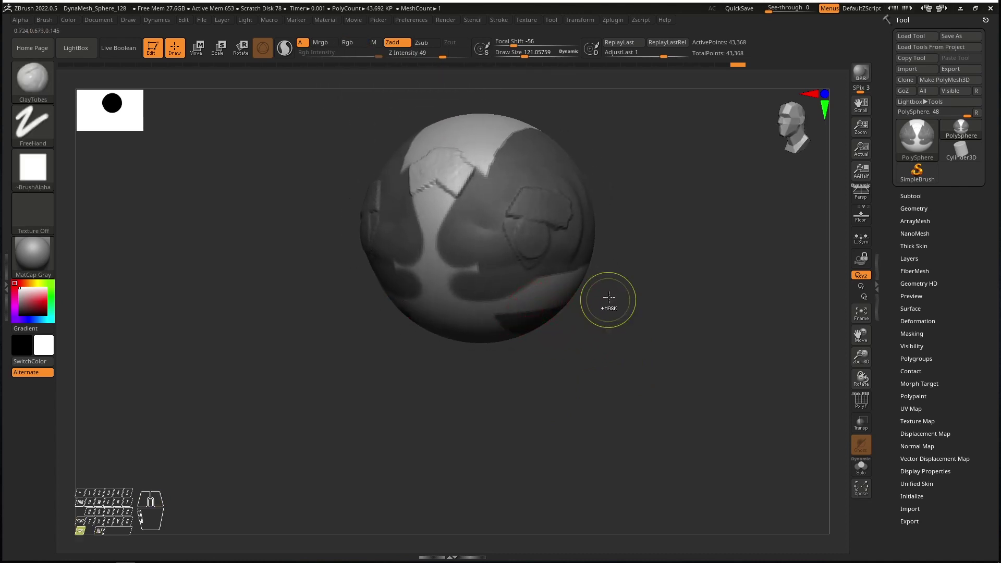
{"action": "mouse_move", "coordinate": [626, 151]}
{"action": "left_mouse_down"}
{"action": "mouse_move", "coordinate": [483, 353]}
{"action": "mouse_move", "coordinate": [529, 313]}
{"action": "left_mouse_up"}
{"action": "right_click_drag", "start_coordinate": [529, 314], "coordinate": [515, 313]}
{"action": "key", "text": "ctrl"}
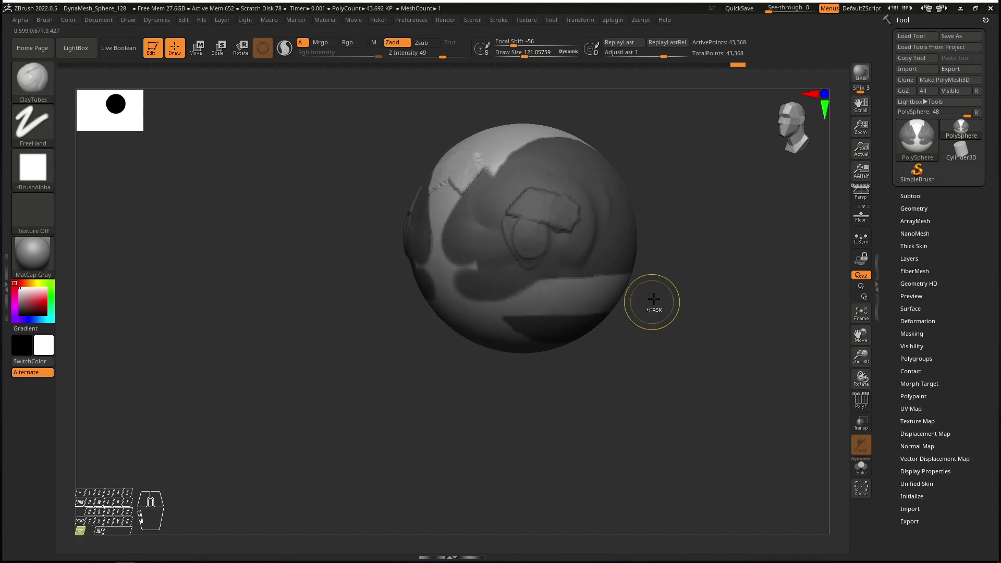
{"action": "right_click_drag", "start_coordinate": [596, 299], "coordinate": [556, 299]}
{"action": "key", "text": "ctrl"}
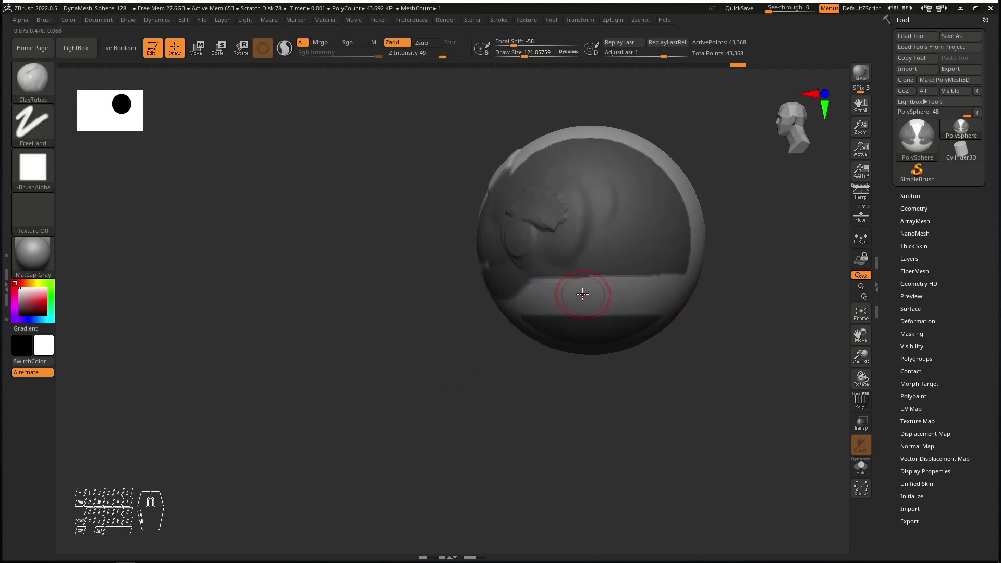
{"action": "left_click_drag", "start_coordinate": [585, 291], "coordinate": [584, 289], "text": "ctrl"}
{"action": "left_click_drag", "start_coordinate": [624, 398], "coordinate": [568, 292], "text": "ctrl"}
{"action": "mouse_move", "coordinate": [586, 298]}
{"action": "right_mouse_down"}
{"action": "mouse_move", "coordinate": [666, 308]}
{"action": "mouse_move", "coordinate": [561, 302]}
{"action": "mouse_move", "coordinate": [537, 271]}
{"action": "mouse_move", "coordinate": [481, 417]}
{"action": "right_mouse_up"}
{"action": "right_click_drag", "start_coordinate": [697, 111], "coordinate": [421, 225], "text": "alt"}
{"action": "right_click_drag", "start_coordinate": [446, 261], "coordinate": [425, 254], "text": "shift"}
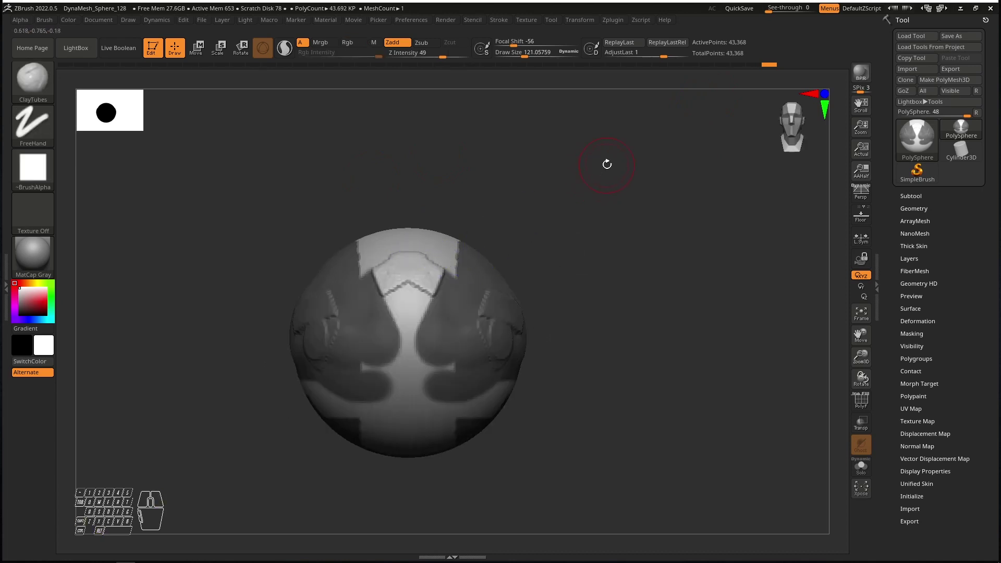
Step: Clear the side masks from the sphere, then invert to mask the whole sphere and clear it again
{"action": "key", "text": "ctrl"}
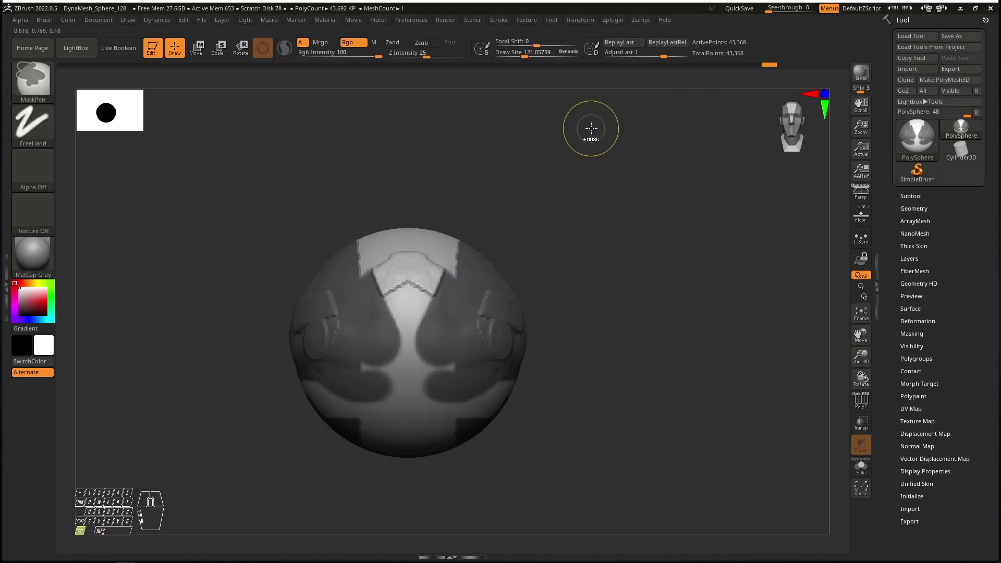
{"action": "left_click_drag", "start_coordinate": [589, 133], "coordinate": [543, 193], "text": "ctrl"}
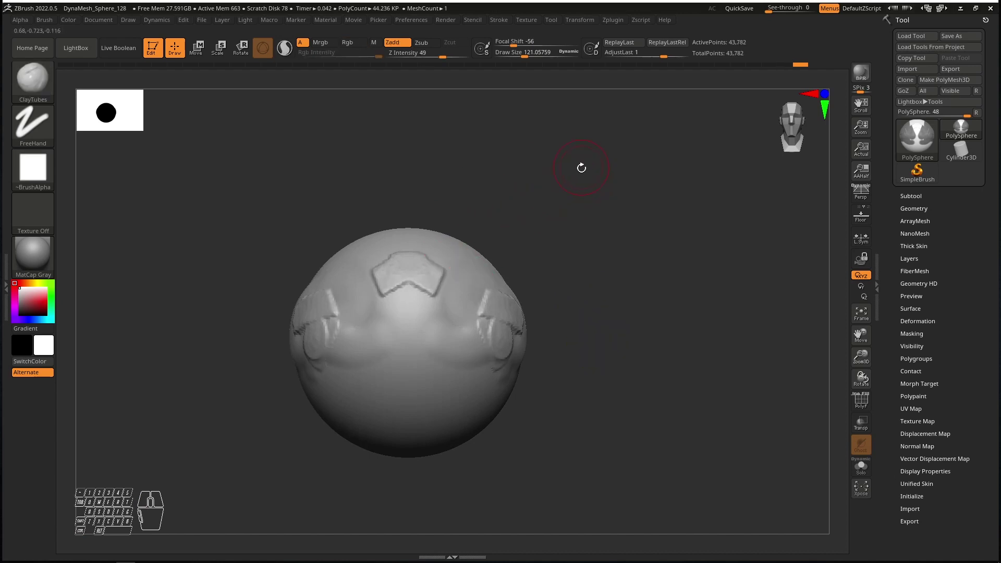
{"action": "left_click", "coordinate": [624, 285], "text": "ctrl"}
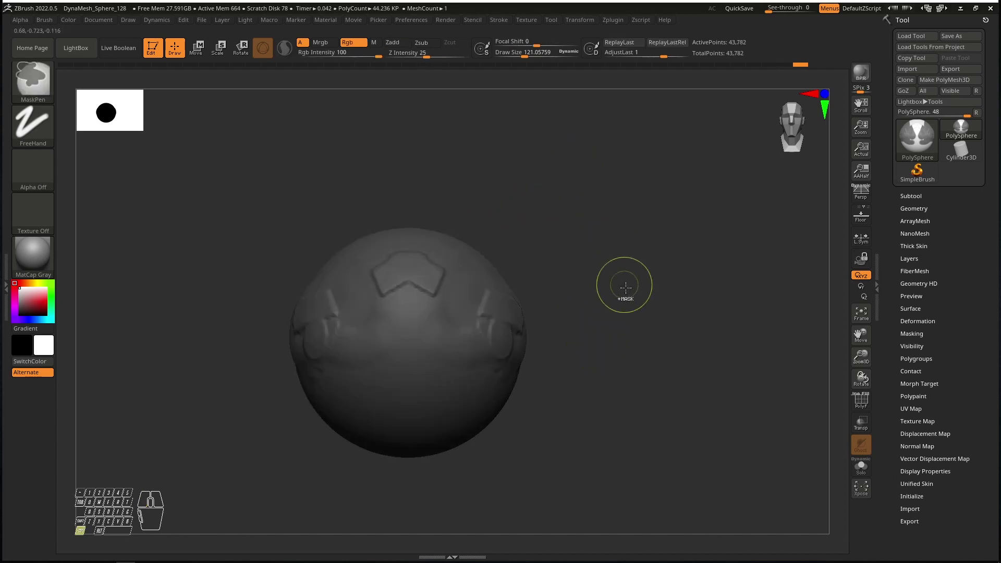
{"action": "left_click_drag", "start_coordinate": [604, 131], "coordinate": [564, 253], "text": "ctrl"}
{"action": "right_click_drag", "start_coordinate": [522, 179], "coordinate": [579, 167]}
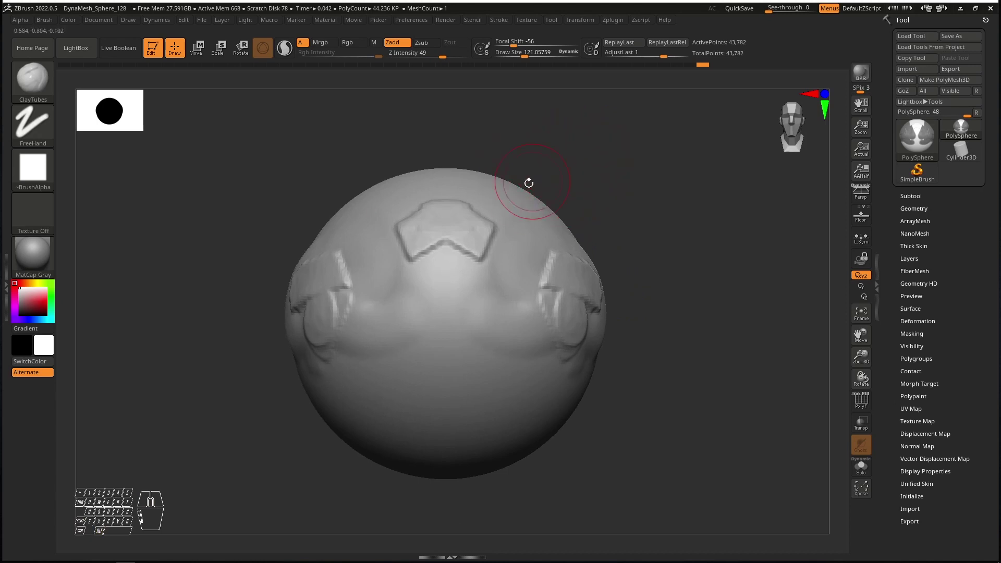
Step: Paint broad mirrored mask strokes on both sides of the raised forehead shape, inverting the mask and restoring it
{"action": "left_click", "coordinate": [622, 143], "text": "ctrl"}
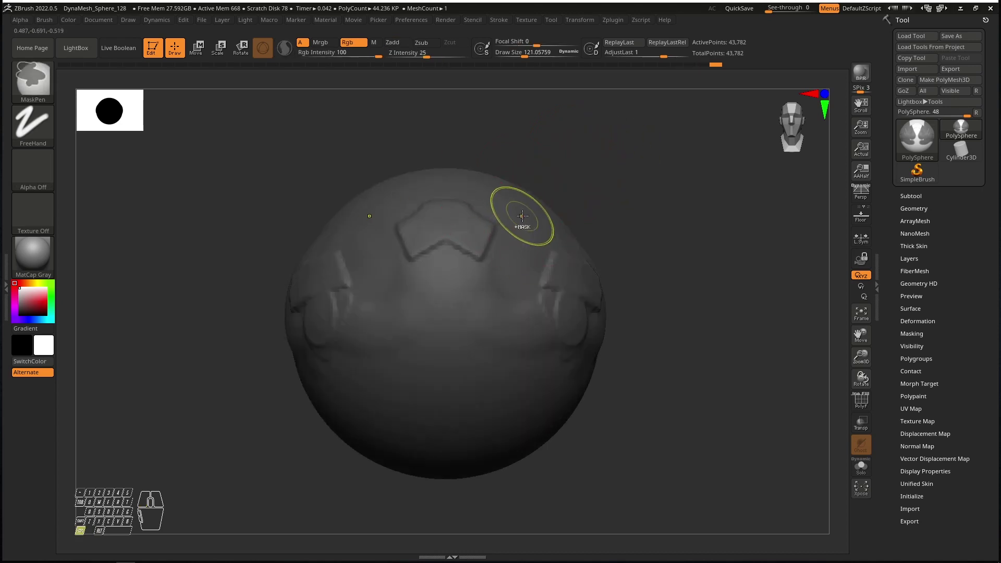
{"action": "left_click", "coordinate": [527, 239], "text": "ctrl+alt"}
{"action": "mouse_move", "coordinate": [527, 239]}
{"action": "left_mouse_down", "text": "ctrl+alt"}
{"action": "mouse_move", "coordinate": [500, 286]}
{"action": "mouse_move", "coordinate": [510, 316]}
{"action": "mouse_move", "coordinate": [514, 218]}
{"action": "left_mouse_up", "text": "ctrl+alt"}
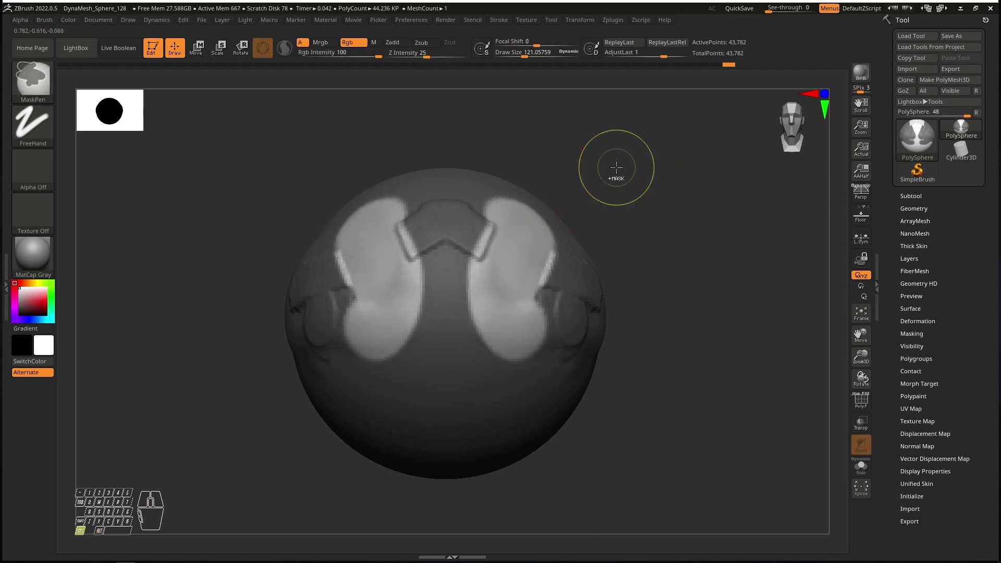
{"action": "left_click_drag", "start_coordinate": [615, 161], "coordinate": [570, 206]}
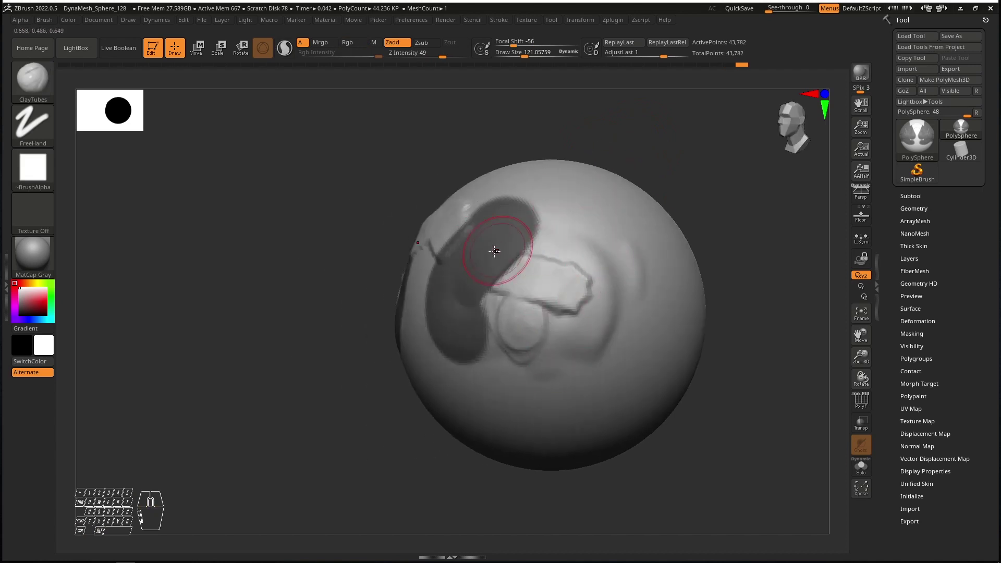
Step: From the front, invert the painted mask and clear it from the whole sphere
{"action": "left_click_drag", "start_coordinate": [360, 243], "coordinate": [451, 229]}
{"action": "right_click_drag", "start_coordinate": [465, 254], "coordinate": [481, 230]}
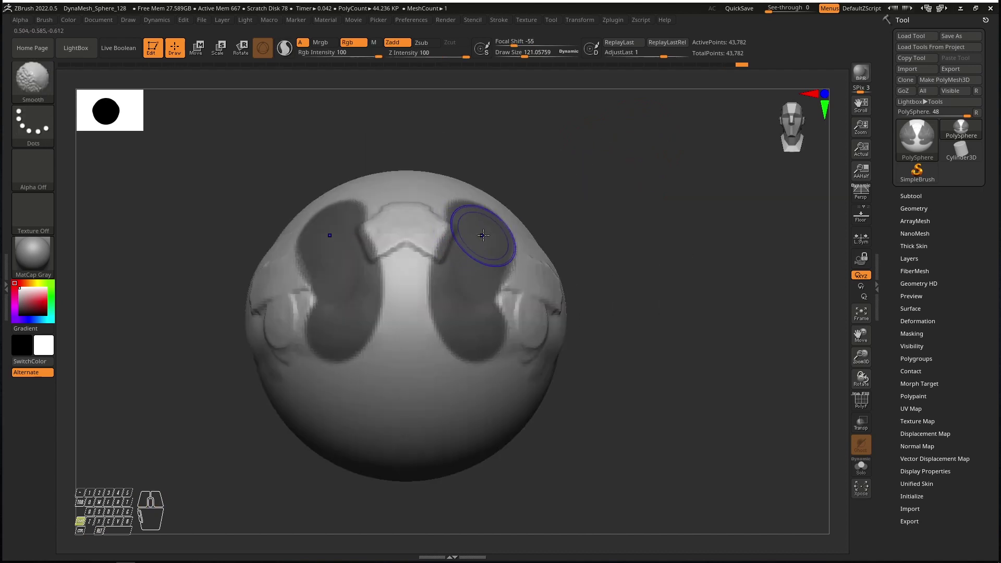
{"action": "left_click", "coordinate": [648, 252], "text": "ctrl"}
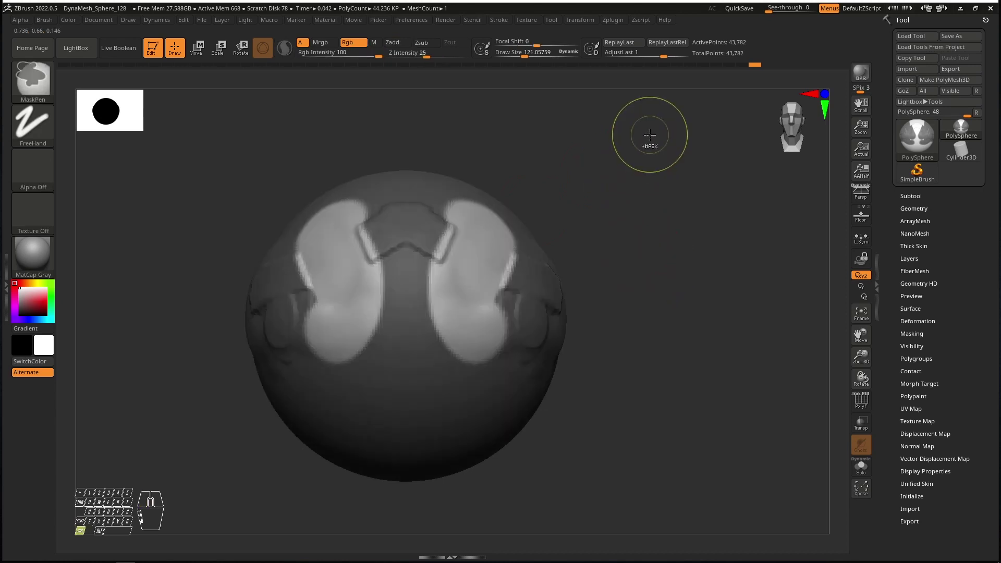
{"action": "left_click_drag", "start_coordinate": [647, 133], "coordinate": [629, 180], "text": "ctrl"}
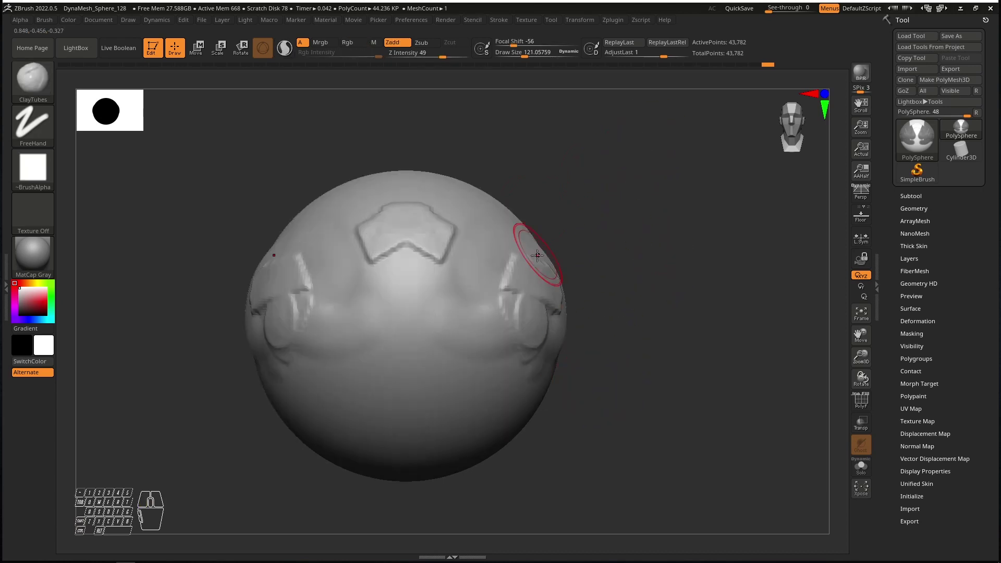
Step: Paint mirrored mask strokes beside the eye shapes, reshape their lower ends by erasing and repainting, and clear them after inverting
{"action": "right_click_drag", "start_coordinate": [537, 256], "coordinate": [480, 257], "text": "ctrl"}
{"action": "mouse_move", "coordinate": [516, 224]}
{"action": "left_mouse_down", "text": "ctrl"}
{"action": "mouse_move", "coordinate": [496, 277]}
{"action": "mouse_move", "coordinate": [516, 232]}
{"action": "mouse_move", "coordinate": [469, 308]}
{"action": "mouse_move", "coordinate": [513, 219]}
{"action": "mouse_move", "coordinate": [506, 246]}
{"action": "left_mouse_up", "text": "ctrl"}
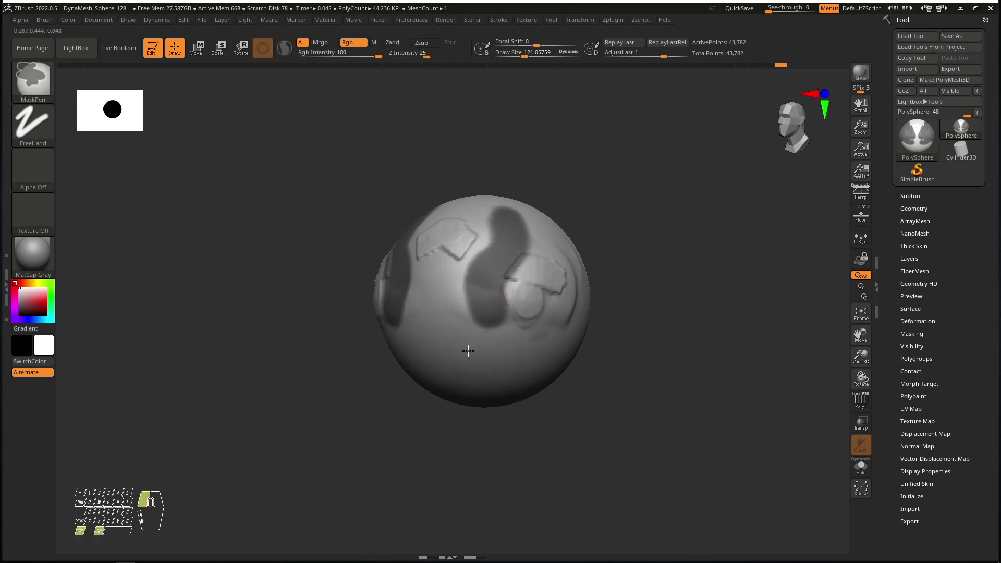
{"action": "mouse_move", "coordinate": [483, 312]}
{"action": "left_mouse_down", "text": "ctrl+alt"}
{"action": "mouse_move", "coordinate": [491, 317]}
{"action": "mouse_move", "coordinate": [458, 290]}
{"action": "mouse_move", "coordinate": [471, 298]}
{"action": "mouse_move", "coordinate": [475, 337]}
{"action": "mouse_move", "coordinate": [487, 279]}
{"action": "left_mouse_up", "text": "ctrl+alt"}
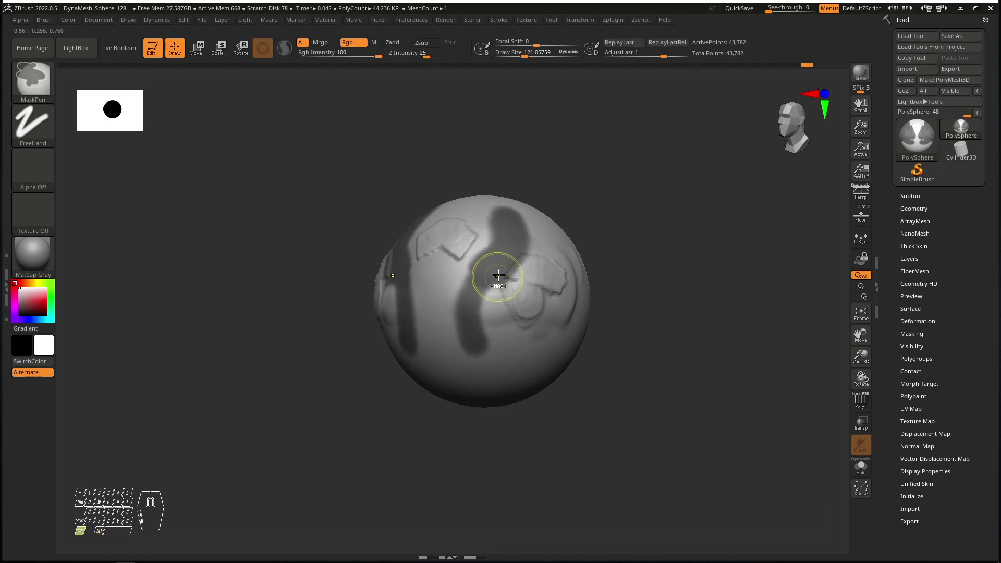
{"action": "left_click", "coordinate": [670, 167], "text": "ctrl"}
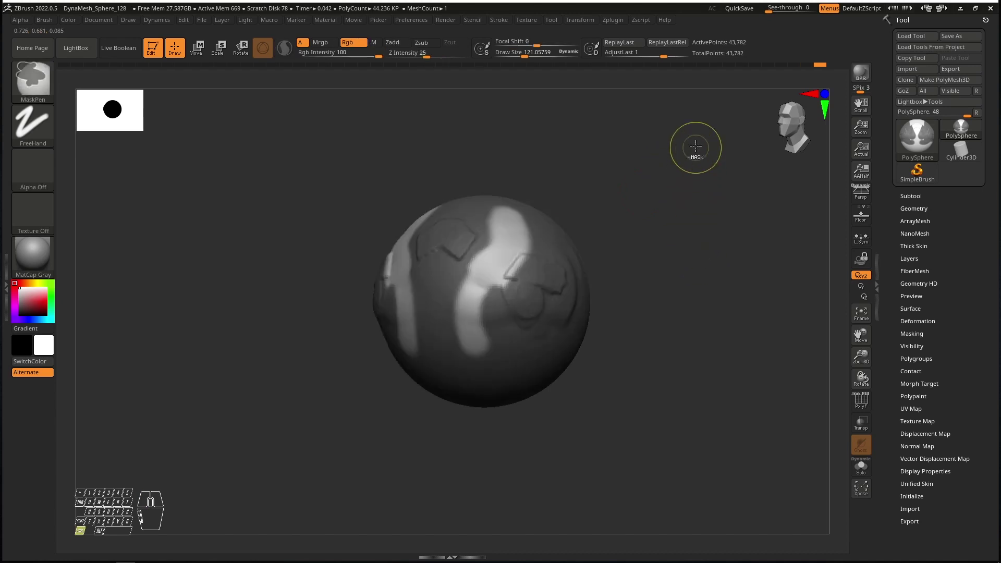
{"action": "left_click_drag", "start_coordinate": [696, 142], "coordinate": [656, 224], "text": "ctrl"}
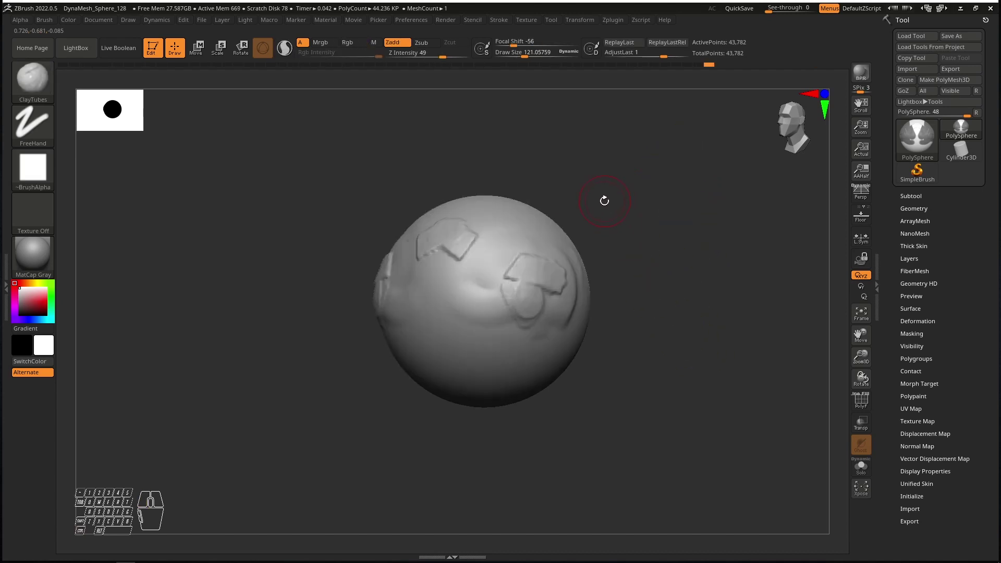
Step: Mask curved strokes on both sides of the raised forehead shape and smooth the unmasked area between them
{"action": "left_click_drag", "start_coordinate": [605, 201], "coordinate": [617, 238]}
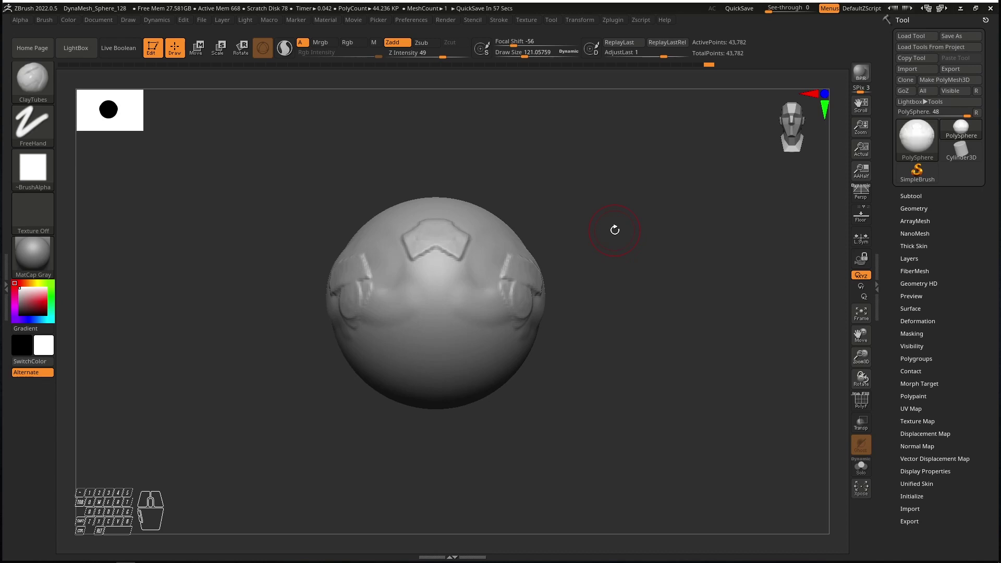
{"action": "mouse_move", "coordinate": [484, 234]}
{"action": "left_mouse_down"}
{"action": "mouse_move", "coordinate": [476, 275]}
{"action": "mouse_move", "coordinate": [482, 238]}
{"action": "mouse_move", "coordinate": [477, 245]}
{"action": "mouse_move", "coordinate": [515, 241]}
{"action": "mouse_move", "coordinate": [480, 273]}
{"action": "mouse_move", "coordinate": [462, 253]}
{"action": "mouse_move", "coordinate": [475, 280]}
{"action": "mouse_move", "coordinate": [458, 309]}
{"action": "left_mouse_up"}
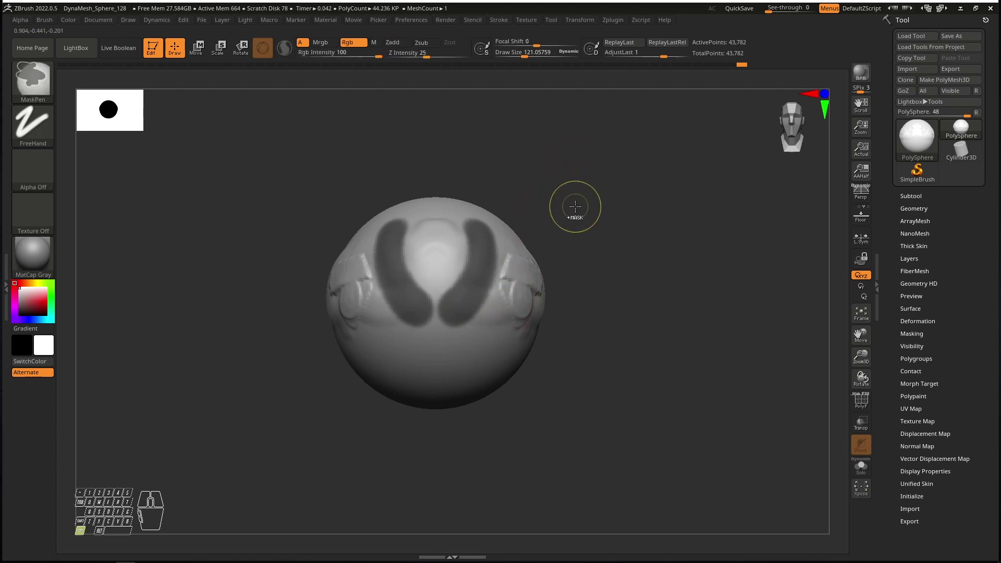
Step: Clear the curved forehead masks and choose KnifeCurve from the clip, knife and trim brushes
{"action": "key", "text": "ctrl+shift"}
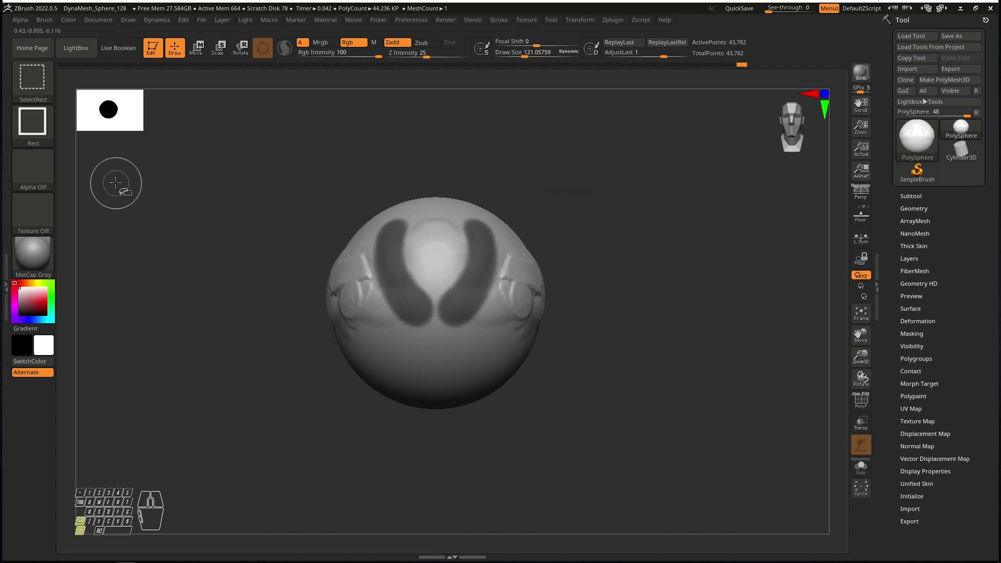
{"action": "left_click", "coordinate": [33, 79]}
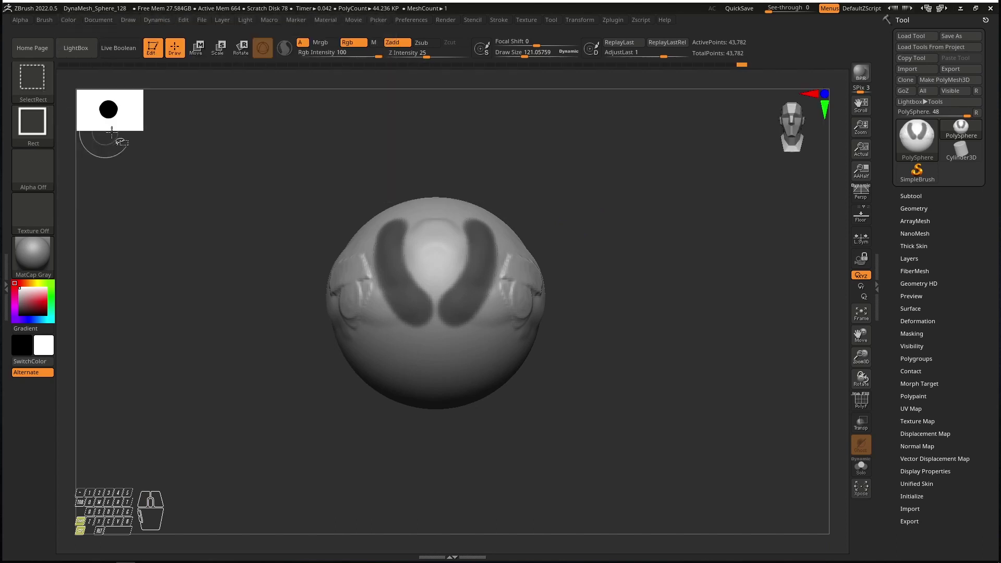
{"action": "left_click", "coordinate": [37, 89], "text": "ctrl+shift"}
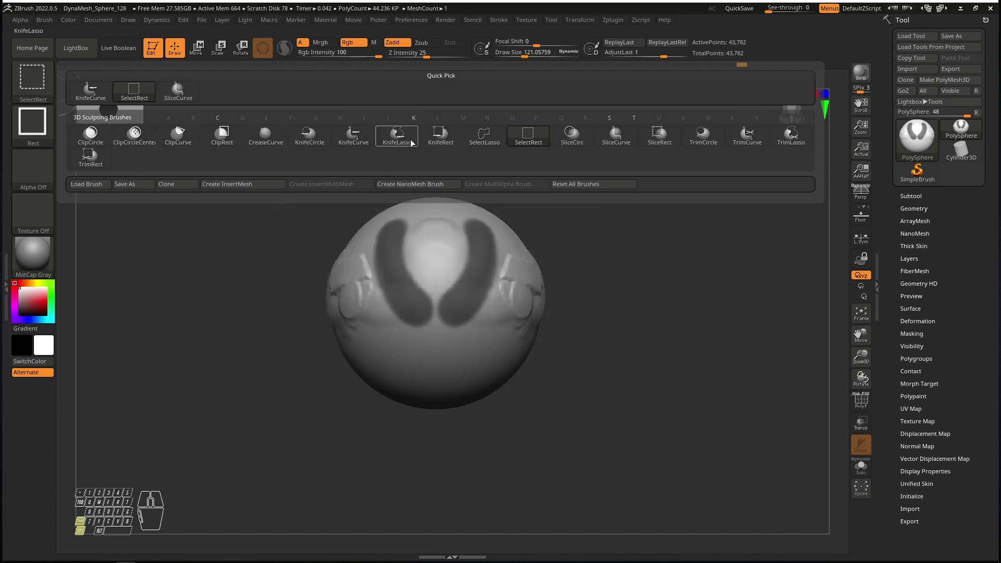
{"action": "mouse_move", "coordinate": [632, 155]}
{"action": "left_mouse_down", "text": "ctrl"}
{"action": "mouse_move", "coordinate": [618, 230]}
{"action": "mouse_move", "coordinate": [605, 239]}
{"action": "left_mouse_up", "text": "ctrl"}
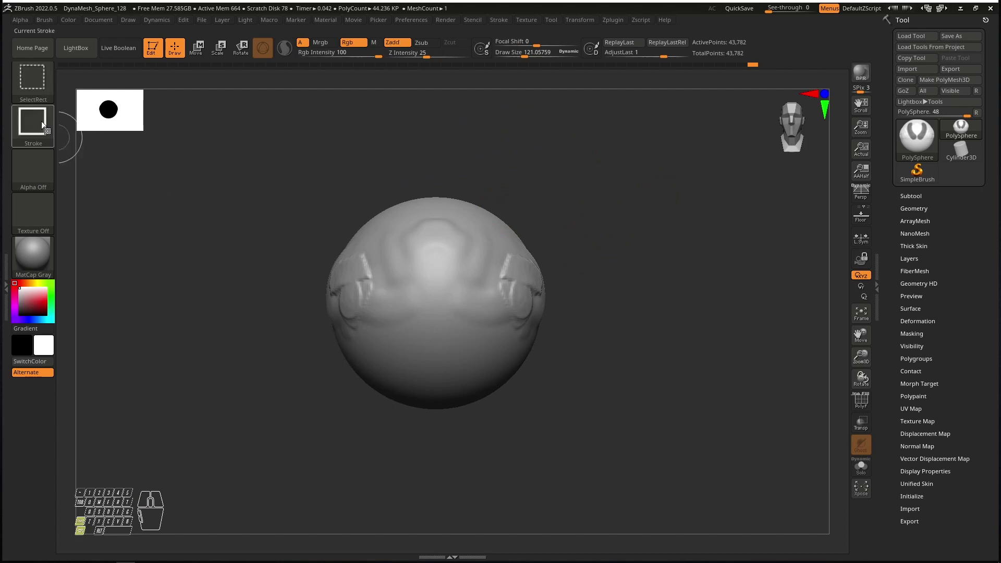
{"action": "left_click", "coordinate": [32, 78]}
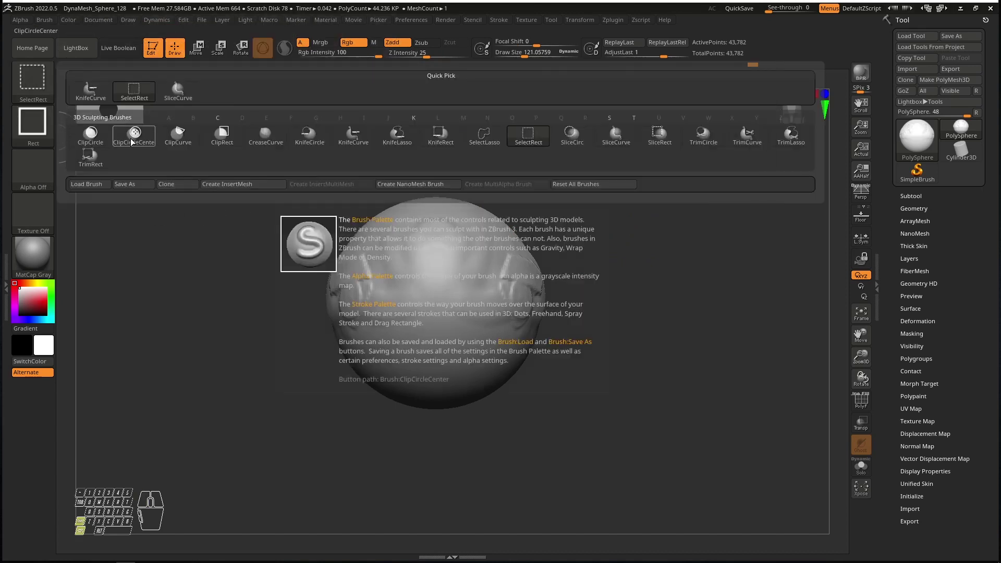
{"action": "left_click", "coordinate": [180, 138]}
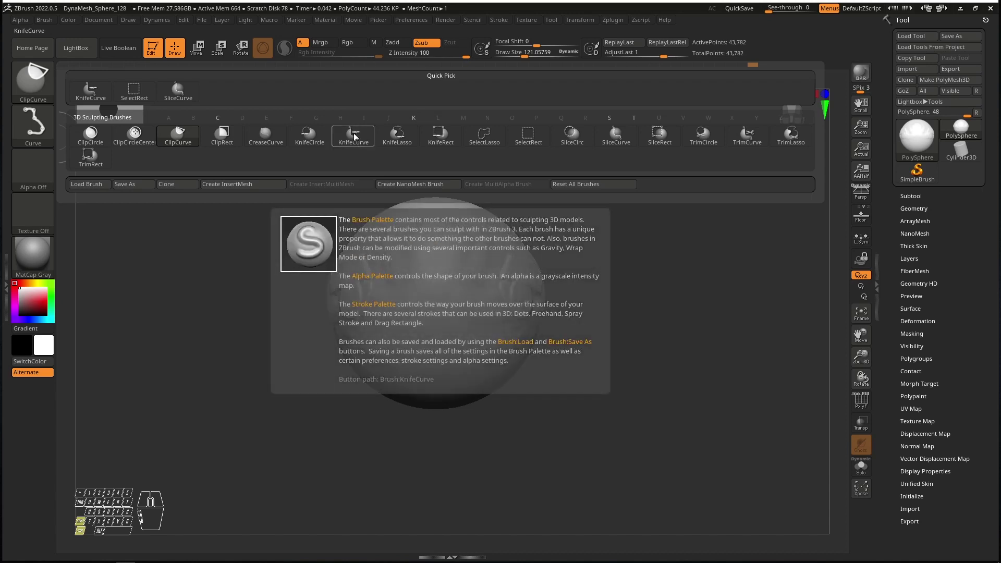
{"action": "left_click", "coordinate": [355, 138], "text": "ctrl+shift"}
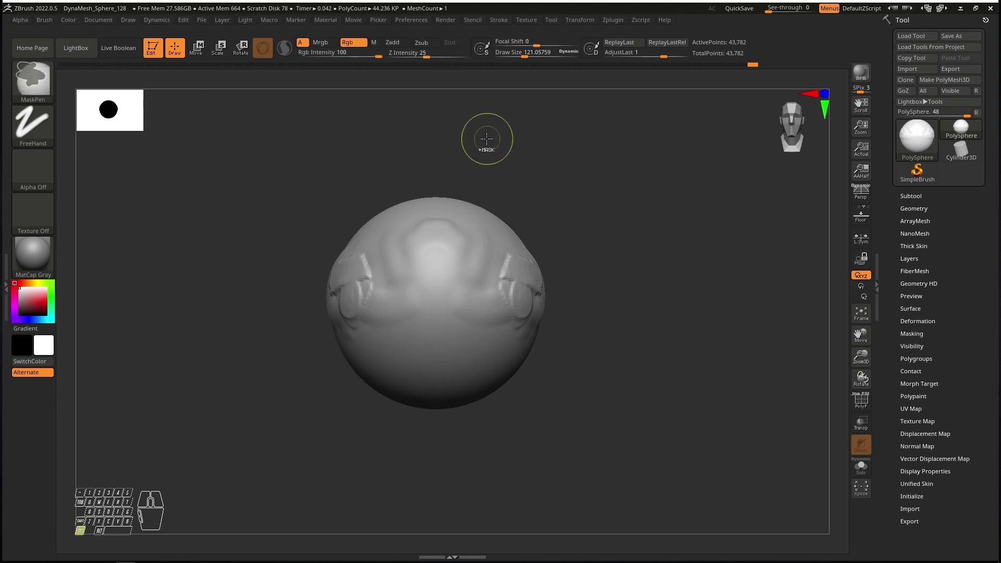
Step: Try slicing both sides off the sphere with a straight vertical KnifeCurve stroke, and undo the cut
{"action": "key", "text": "ctrl+shift"}
{"action": "left_click_drag", "start_coordinate": [487, 126], "coordinate": [487, 118]}
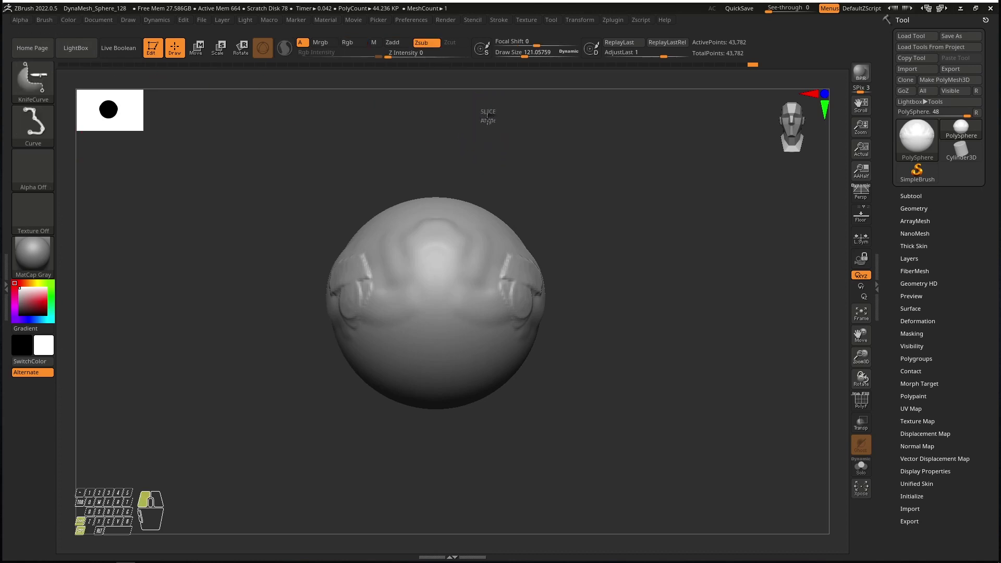
{"action": "left_click_drag", "start_coordinate": [485, 161], "coordinate": [324, 226], "text": "ctrl+shift"}
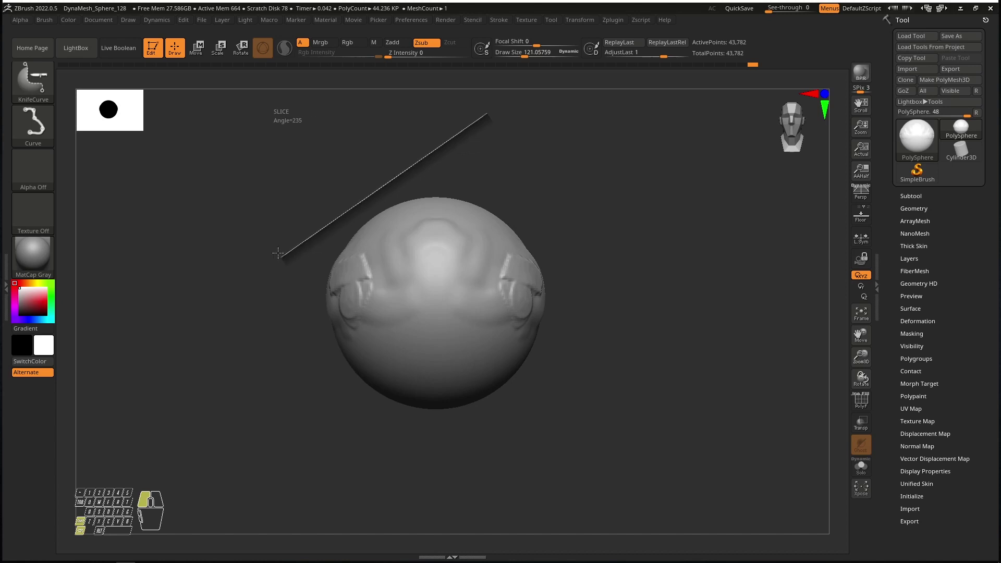
{"action": "left_click_drag", "start_coordinate": [278, 254], "coordinate": [486, 322], "text": "ctrl+shift"}
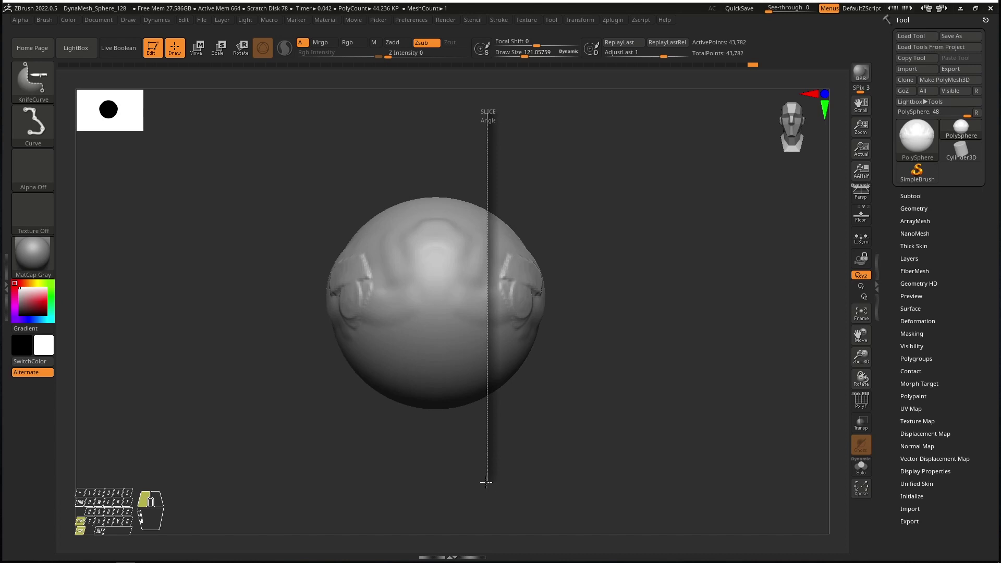
{"action": "left_click_drag", "start_coordinate": [485, 483], "coordinate": [485, 482], "text": "ctrl+shift"}
{"action": "mouse_move", "coordinate": [537, 264]}
{"action": "left_mouse_down"}
{"action": "mouse_move", "coordinate": [476, 279]}
{"action": "mouse_move", "coordinate": [548, 258]}
{"action": "mouse_move", "coordinate": [533, 271]}
{"action": "left_mouse_up"}
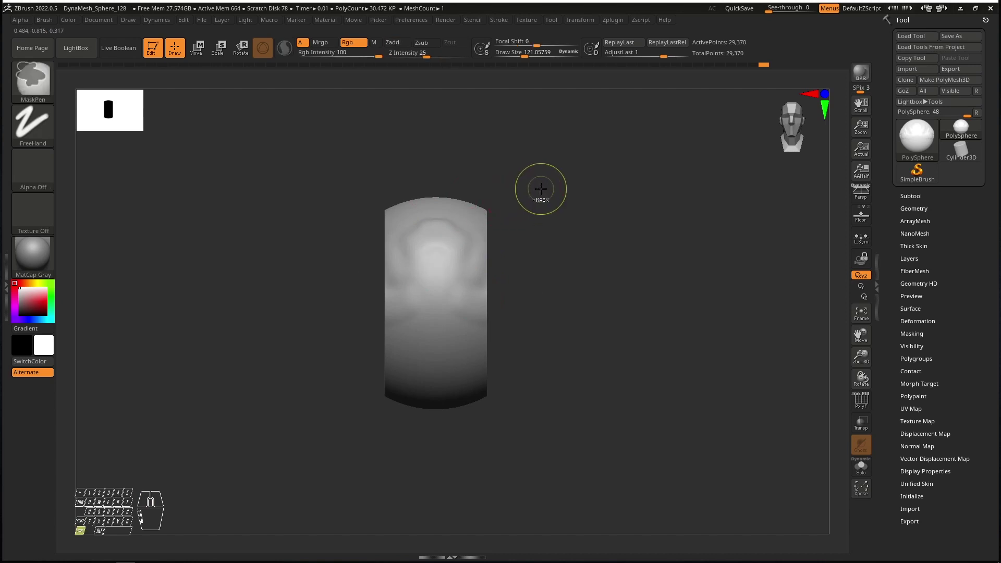
{"action": "key", "text": "ctrl+z"}
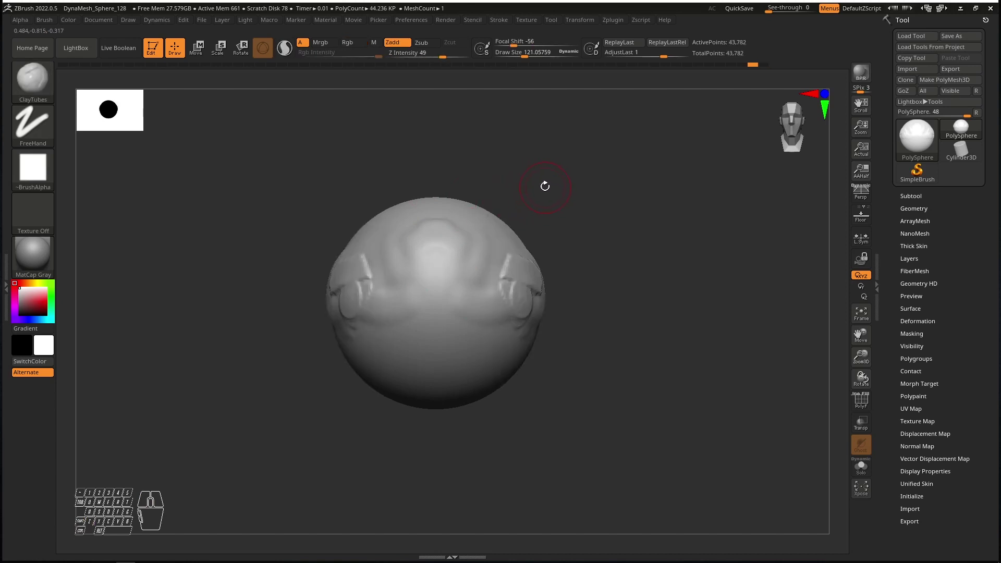
Step: Show the symmetry settings and toggle symmetry off and back on
{"action": "left_click", "coordinate": [615, 19]}
{"action": "mouse_move", "coordinate": [588, 20]}
{"action": "key", "text": "x"}
{"action": "key", "text": "x"}
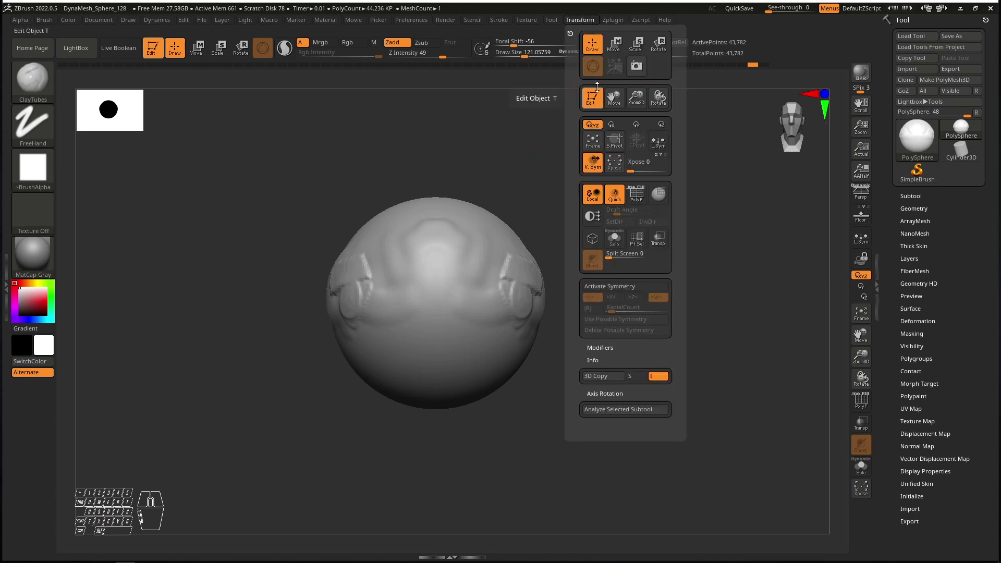
{"action": "key", "text": "x"}
{"action": "key", "text": "x"}
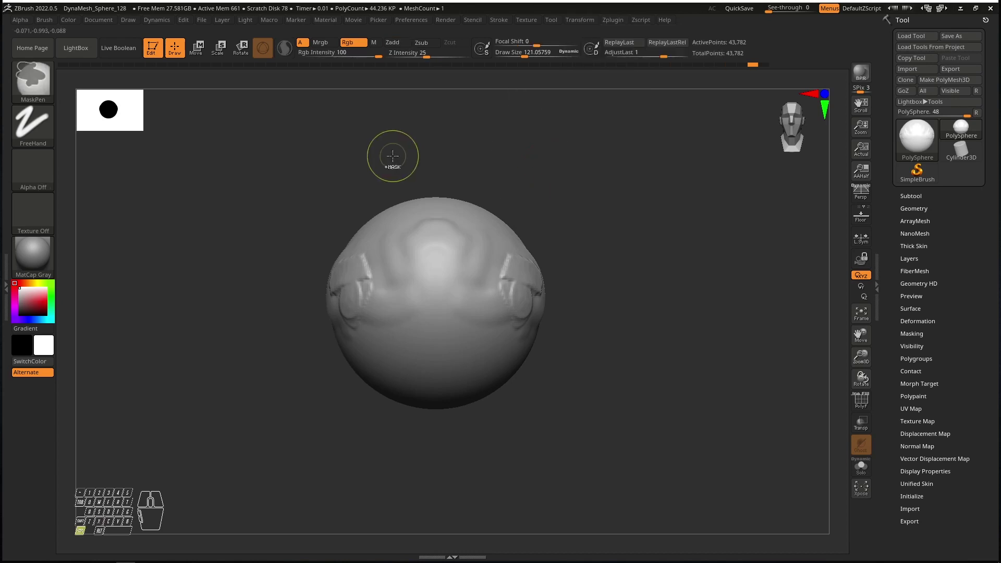
Step: Try a straight diagonal KnifeCurve slice across the sphere's centre line with symmetry active, and undo the cut
{"action": "left_click_drag", "start_coordinate": [346, 157], "coordinate": [522, 378], "text": "ctrl+shift"}
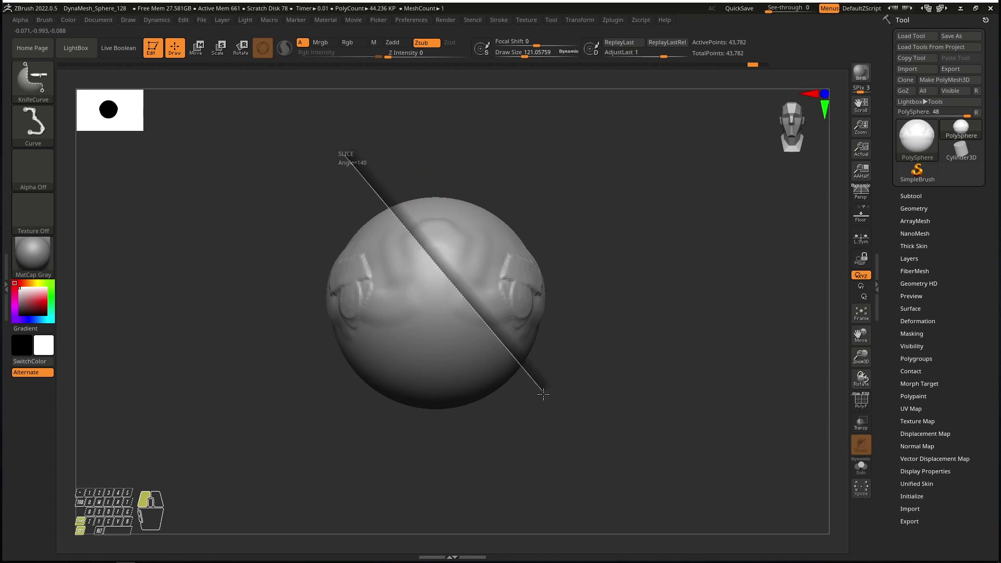
{"action": "mouse_move", "coordinate": [532, 224]}
{"action": "left_mouse_down"}
{"action": "mouse_move", "coordinate": [480, 219]}
{"action": "mouse_move", "coordinate": [449, 237]}
{"action": "mouse_move", "coordinate": [515, 208]}
{"action": "left_mouse_up"}
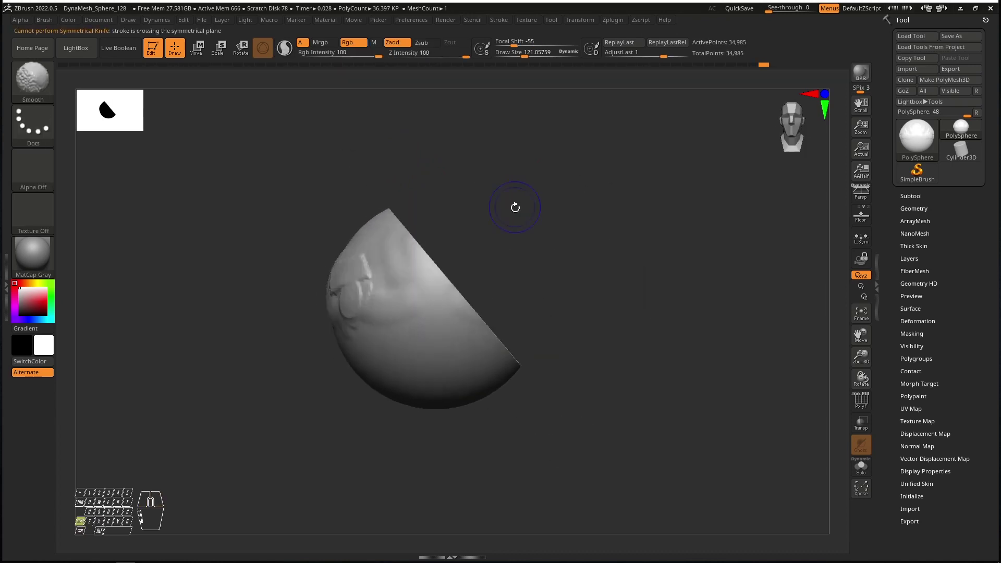
{"action": "key", "text": "ctrl+z"}
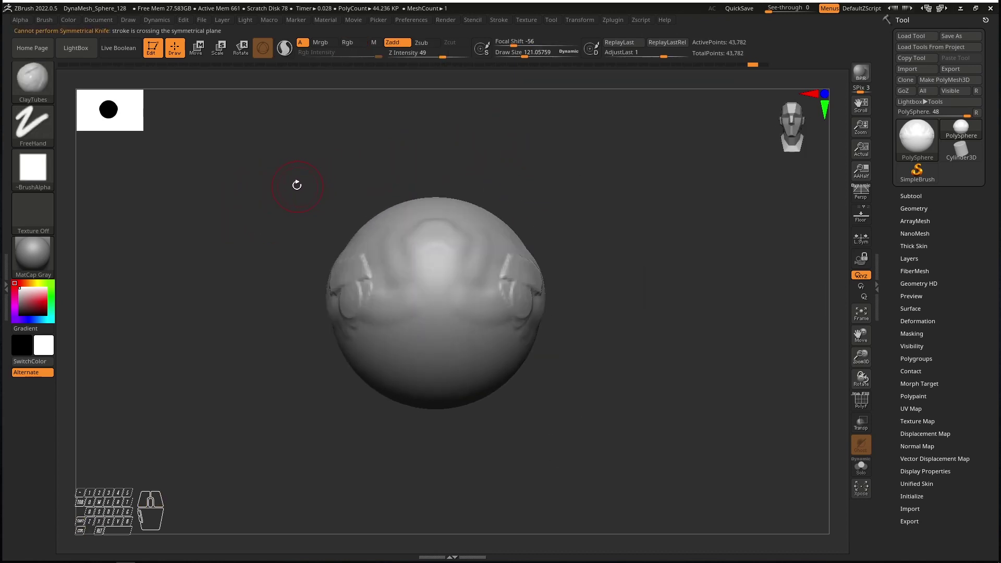
Step: Slice off the sphere's upper part with a wavy KnifeCurve stroke that dips toward the centre between two peaks
{"action": "mouse_move", "coordinate": [203, 263]}
{"action": "left_mouse_down", "text": "ctrl+shift"}
{"action": "mouse_move", "coordinate": [296, 182]}
{"action": "mouse_move", "coordinate": [301, 210]}
{"action": "left_mouse_up", "text": "ctrl+shift"}
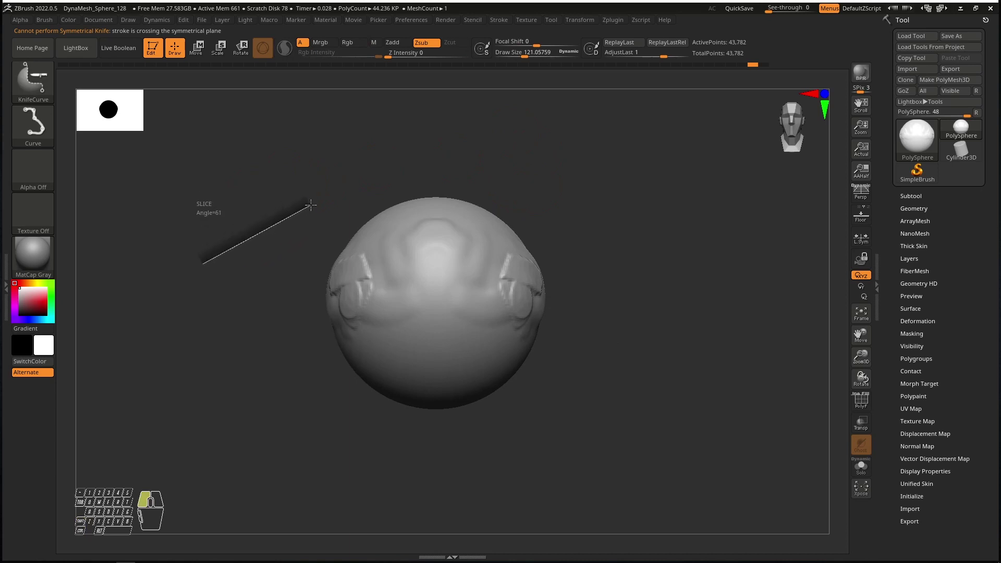
{"action": "mouse_move", "coordinate": [327, 203]}
{"action": "left_mouse_down"}
{"action": "mouse_move", "coordinate": [347, 201]}
{"action": "mouse_move", "coordinate": [384, 224]}
{"action": "mouse_move", "coordinate": [413, 278]}
{"action": "left_mouse_up"}
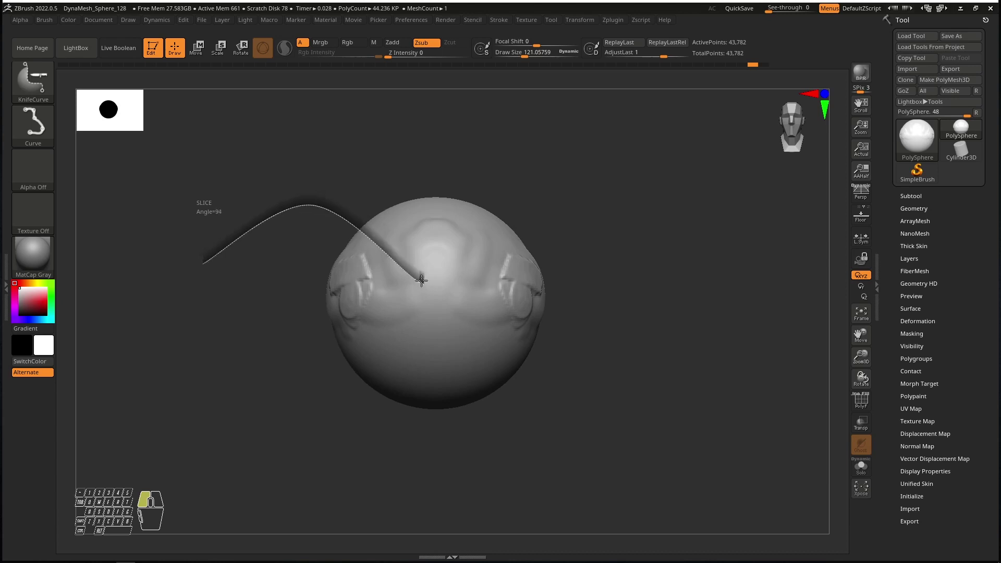
{"action": "mouse_move", "coordinate": [422, 281]}
{"action": "left_mouse_down"}
{"action": "mouse_move", "coordinate": [483, 275]}
{"action": "mouse_move", "coordinate": [524, 231]}
{"action": "mouse_move", "coordinate": [531, 200]}
{"action": "left_mouse_up"}
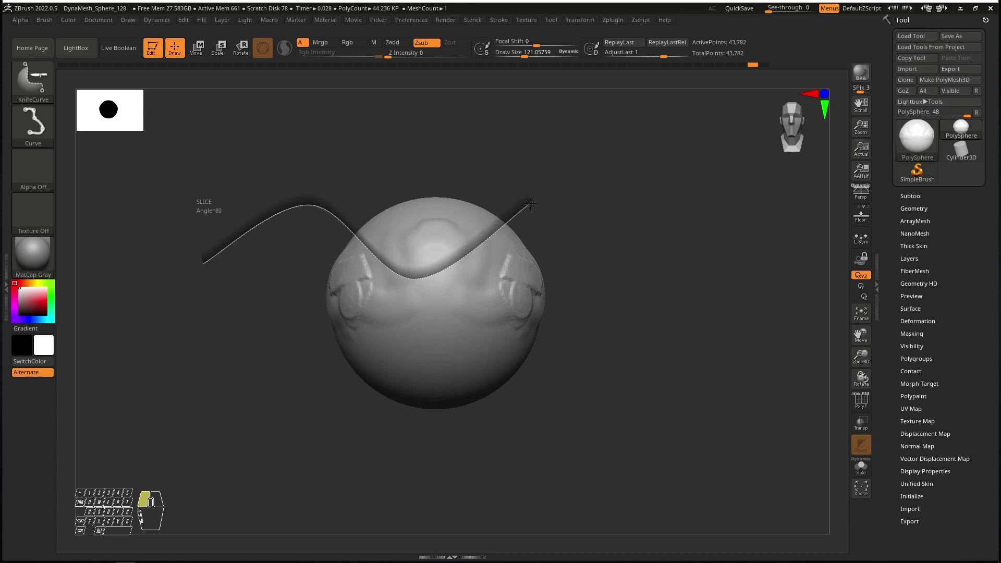
{"action": "left_click_drag", "start_coordinate": [529, 205], "coordinate": [576, 276]}
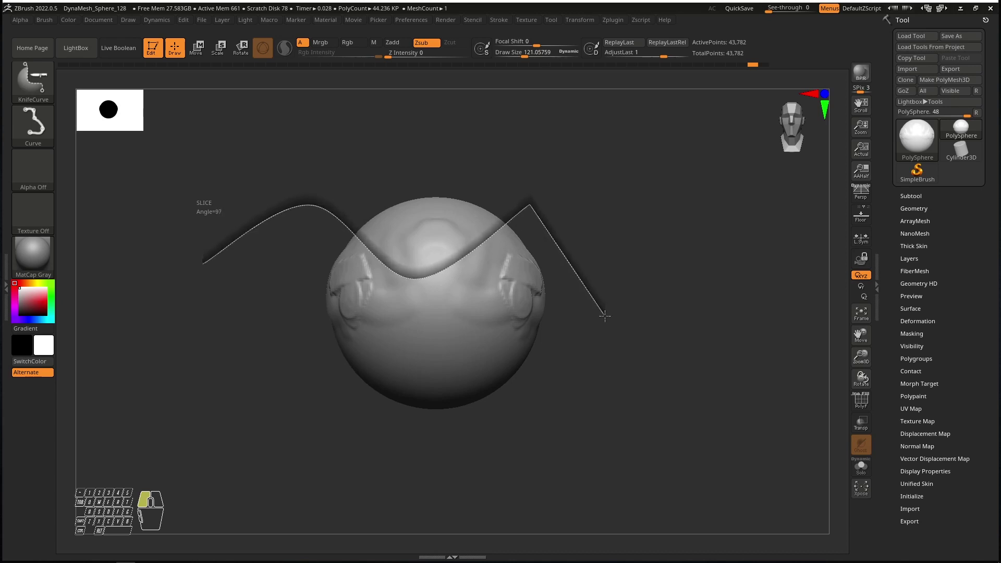
{"action": "mouse_move", "coordinate": [609, 328]}
{"action": "left_mouse_down"}
{"action": "mouse_move", "coordinate": [682, 188]}
{"action": "mouse_move", "coordinate": [668, 193]}
{"action": "left_mouse_up"}
{"action": "right_click_drag", "start_coordinate": [495, 142], "coordinate": [457, 211]}
{"action": "left_click_drag", "start_coordinate": [456, 211], "coordinate": [380, 201]}
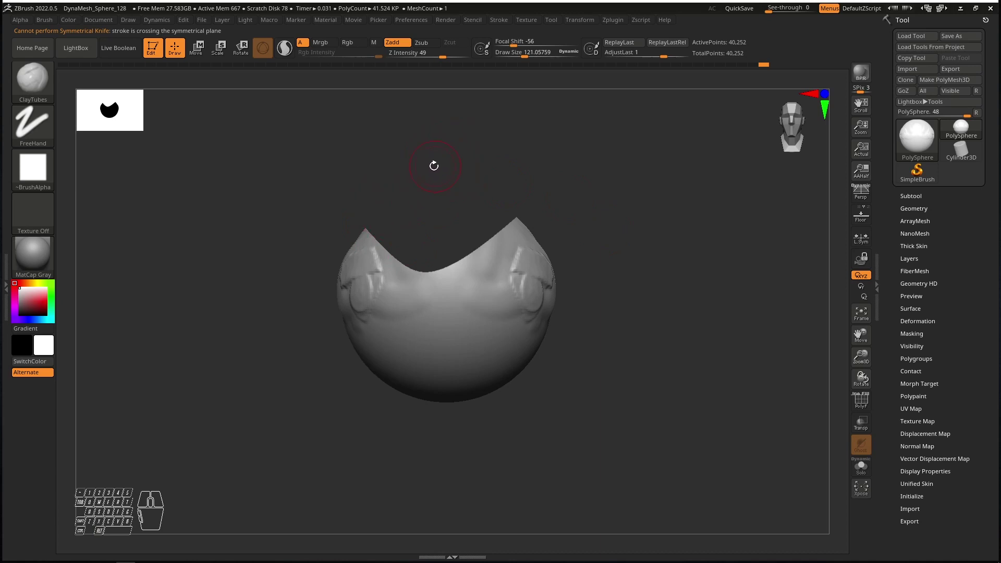
Step: Carve more pieces off the cut sphere with curved and straight KnifeCurve strokes from several viewing angles
{"action": "left_click_drag", "start_coordinate": [421, 147], "coordinate": [436, 171], "text": "ctrl+shift"}
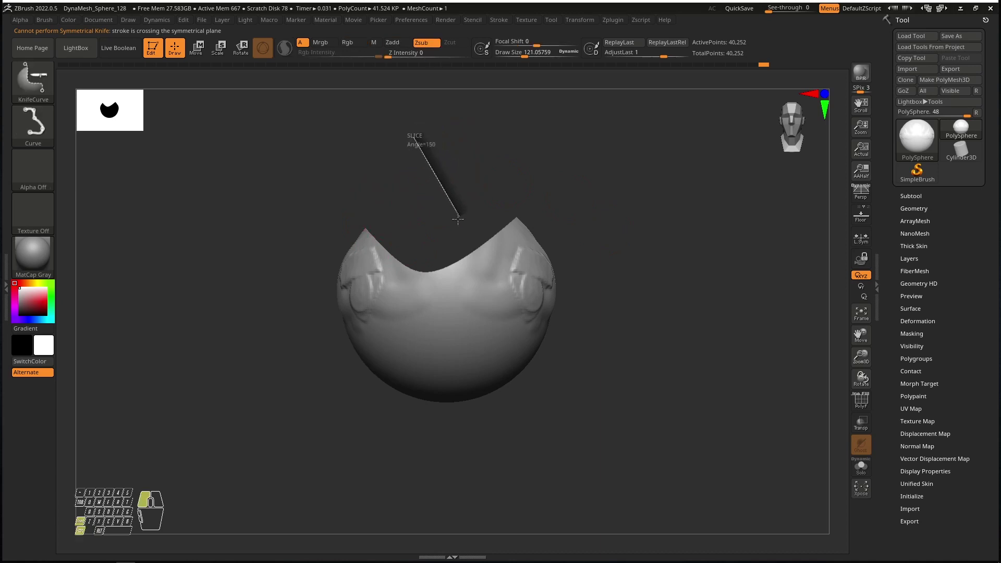
{"action": "mouse_move", "coordinate": [458, 219]}
{"action": "left_mouse_down", "text": "ctrl+shift"}
{"action": "mouse_move", "coordinate": [462, 238]}
{"action": "mouse_move", "coordinate": [551, 252]}
{"action": "left_mouse_up", "text": "ctrl+shift"}
{"action": "mouse_move", "coordinate": [607, 275]}
{"action": "left_mouse_down", "text": "ctrl+shift"}
{"action": "mouse_move", "coordinate": [468, 305]}
{"action": "mouse_move", "coordinate": [417, 384]}
{"action": "mouse_move", "coordinate": [464, 464]}
{"action": "left_mouse_up", "text": "ctrl+shift"}
{"action": "mouse_move", "coordinate": [371, 342]}
{"action": "right_mouse_down"}
{"action": "mouse_move", "coordinate": [407, 335]}
{"action": "mouse_move", "coordinate": [397, 355]}
{"action": "mouse_move", "coordinate": [373, 329]}
{"action": "right_mouse_up"}
{"action": "left_click_drag", "start_coordinate": [282, 358], "coordinate": [405, 137], "text": "ctrl+shift"}
{"action": "mouse_move", "coordinate": [362, 287]}
{"action": "right_mouse_down"}
{"action": "mouse_move", "coordinate": [412, 284]}
{"action": "mouse_move", "coordinate": [374, 310]}
{"action": "mouse_move", "coordinate": [369, 305]}
{"action": "right_mouse_up"}
{"action": "left_click_drag", "start_coordinate": [481, 103], "coordinate": [399, 328], "text": "ctrl+shift"}
{"action": "right_click_drag", "start_coordinate": [405, 344], "coordinate": [513, 236]}
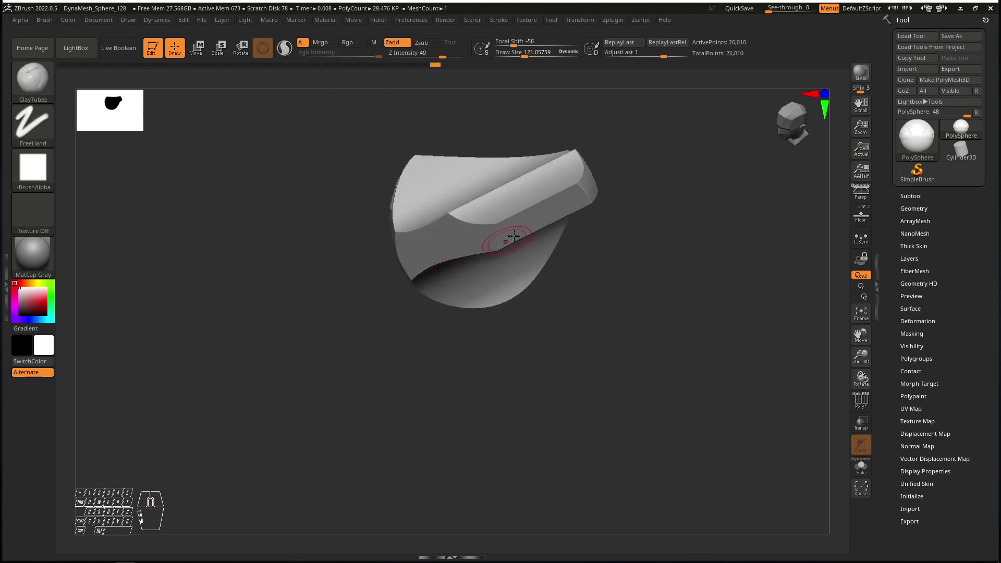
{"action": "left_click_drag", "start_coordinate": [554, 106], "coordinate": [463, 180], "text": "ctrl+shift"}
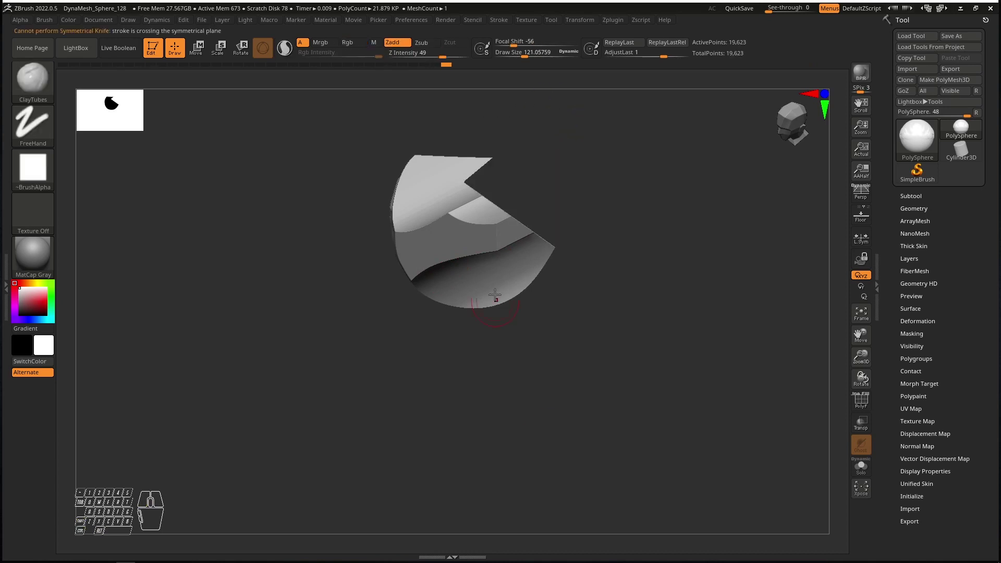
{"action": "right_click_drag", "start_coordinate": [495, 296], "coordinate": [433, 84]}
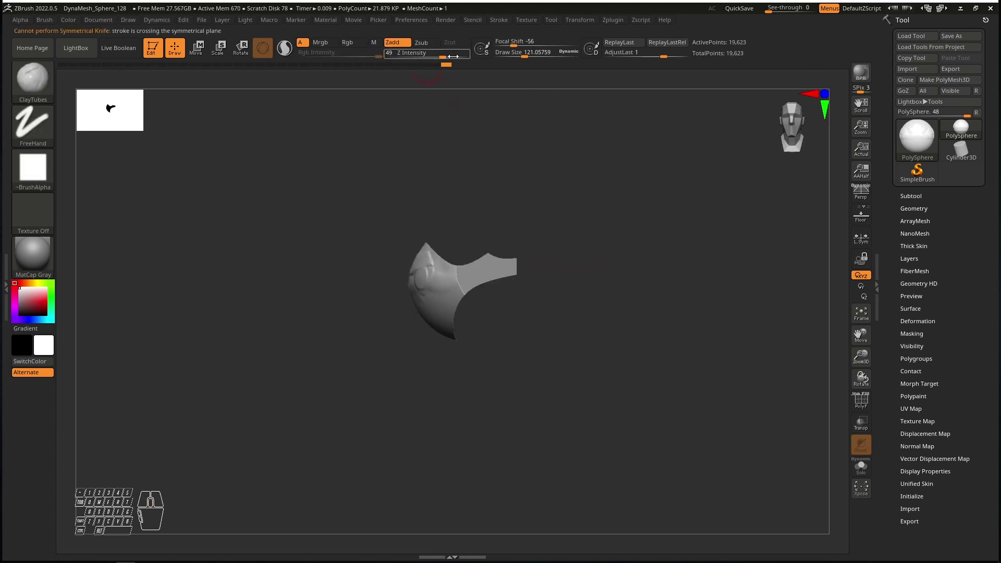
Step: Scrub the undo history from the sliced shape back to its beginning
{"action": "left_click_drag", "start_coordinate": [446, 63], "coordinate": [481, 226]}
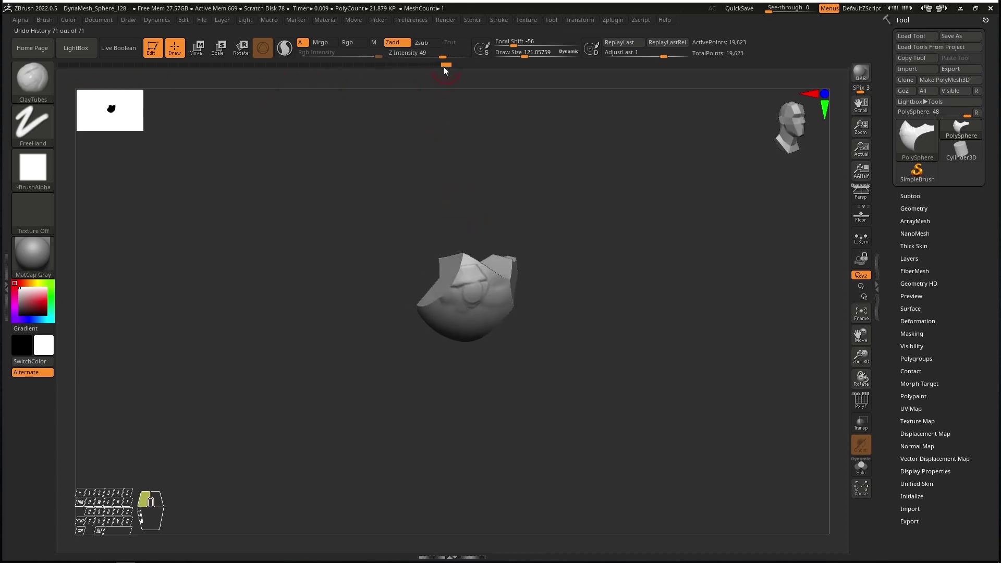
{"action": "mouse_move", "coordinate": [442, 64]}
{"action": "left_mouse_down"}
{"action": "mouse_move", "coordinate": [414, 73]}
{"action": "mouse_move", "coordinate": [414, 164]}
{"action": "mouse_move", "coordinate": [411, 85]}
{"action": "mouse_move", "coordinate": [398, 72]}
{"action": "mouse_move", "coordinate": [66, 55]}
{"action": "mouse_move", "coordinate": [451, 74]}
{"action": "mouse_move", "coordinate": [66, 65]}
{"action": "left_mouse_up"}
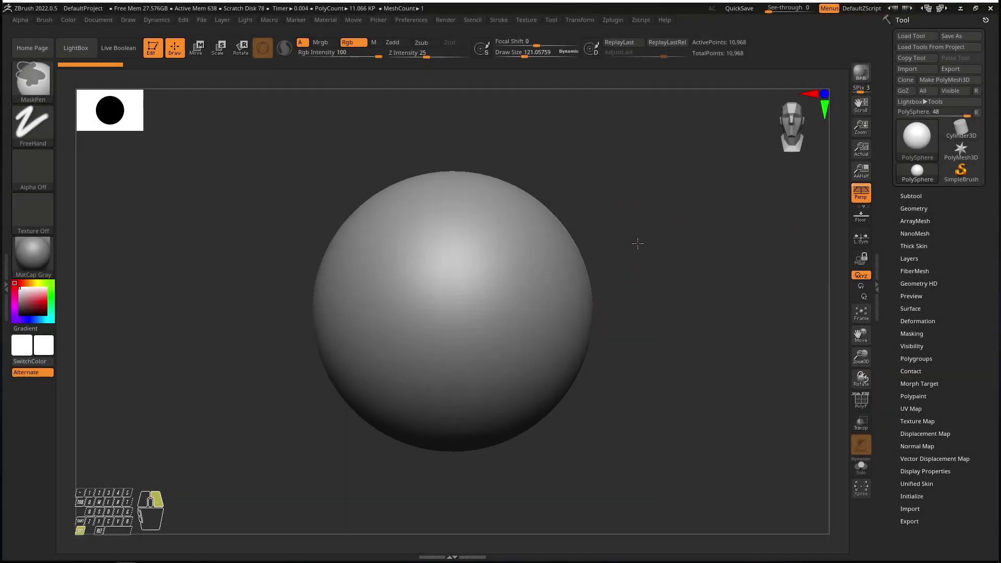
{"action": "left_click_drag", "start_coordinate": [626, 242], "coordinate": [655, 253], "text": "alt"}
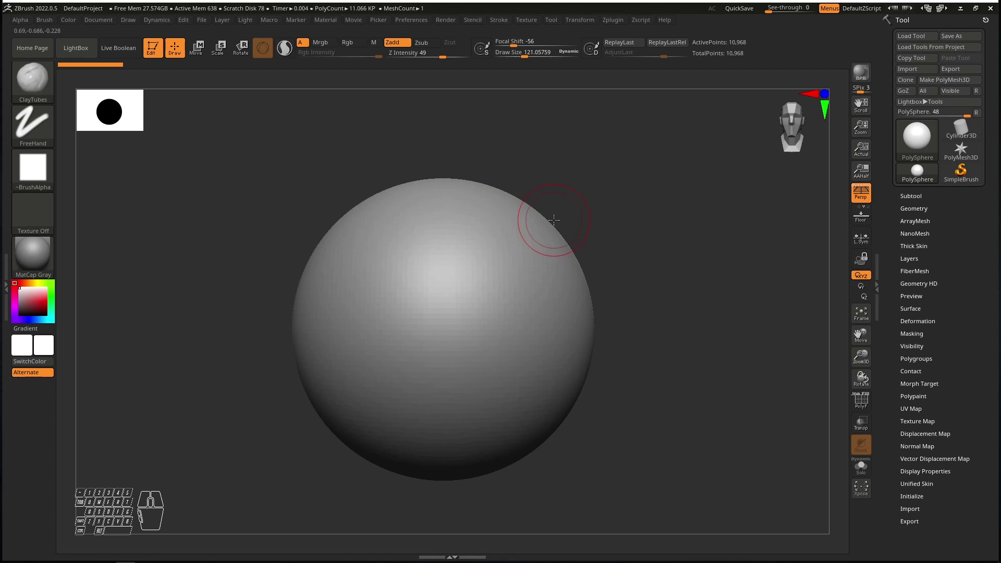
Step: Open the PolySphere.ZPR project from LightBox without saving changes to the current project
{"action": "key", "text": "comma"}
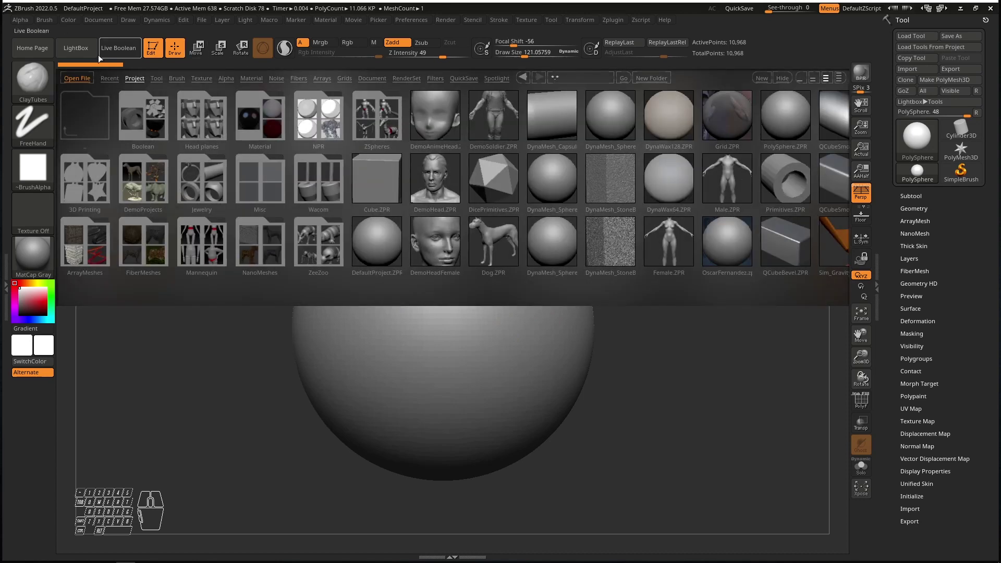
{"action": "left_click", "coordinate": [82, 50]}
{"action": "left_click", "coordinate": [82, 49]}
{"action": "double_click", "coordinate": [788, 113]}
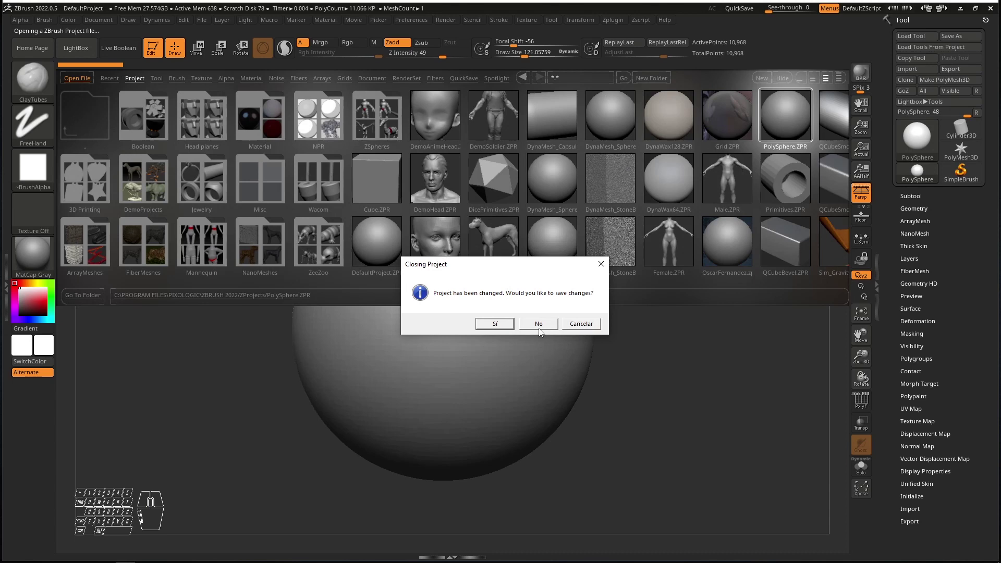
{"action": "left_click", "coordinate": [539, 326]}
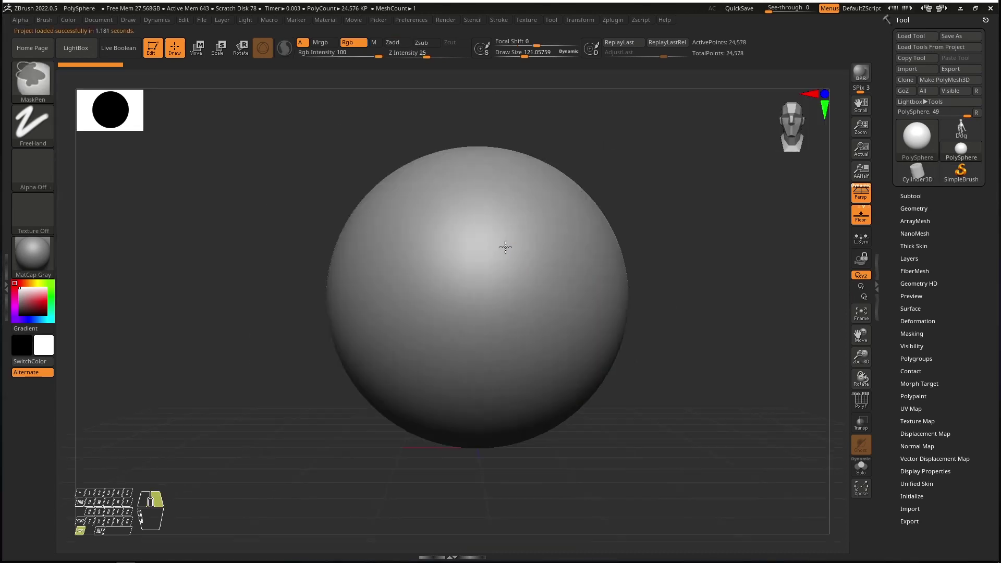
Step: Turn off perspective distortion and the floor grid for the new sphere
{"action": "right_click_drag", "start_coordinate": [505, 247], "coordinate": [459, 246], "text": "ctrl"}
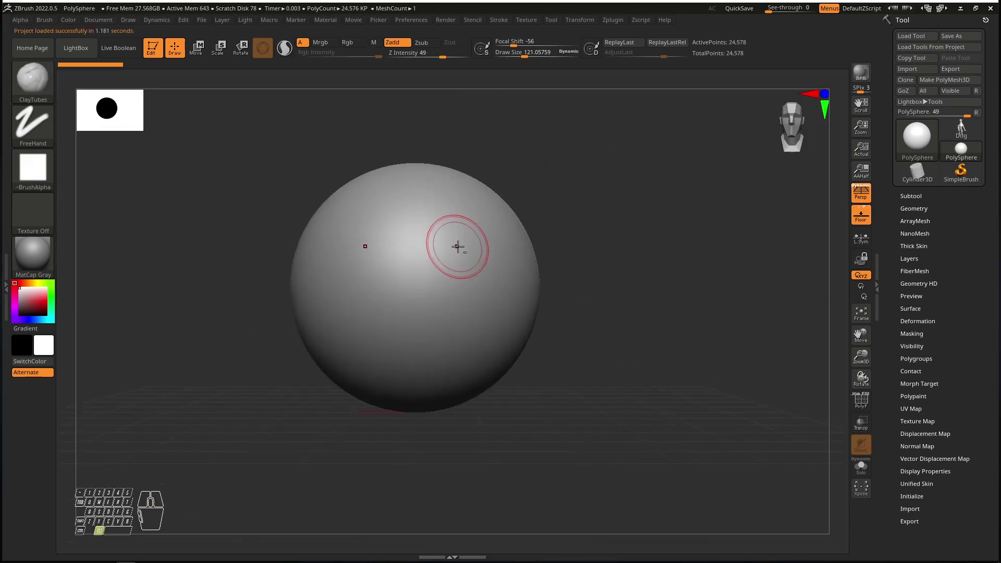
{"action": "left_click", "coordinate": [864, 195]}
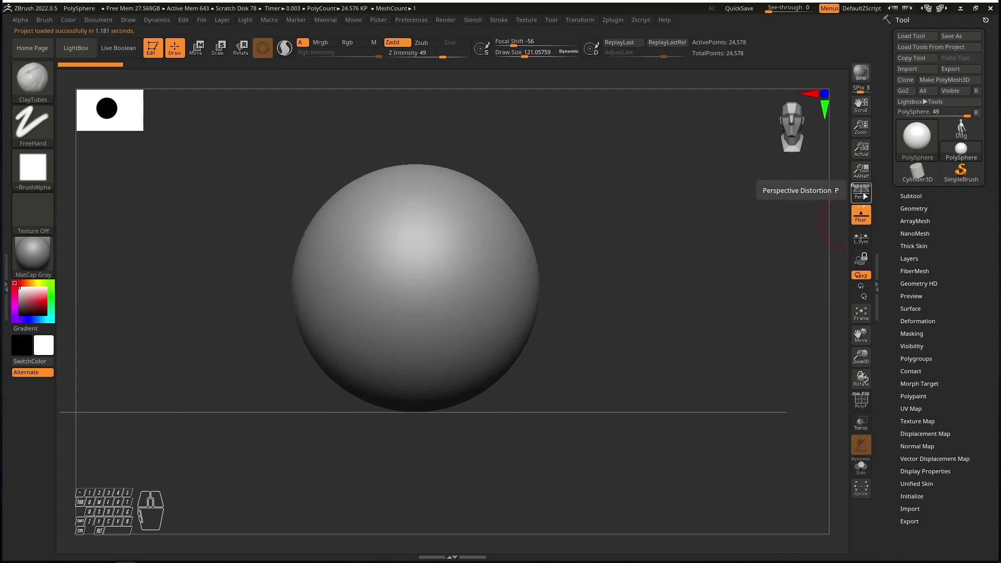
{"action": "left_click", "coordinate": [861, 214]}
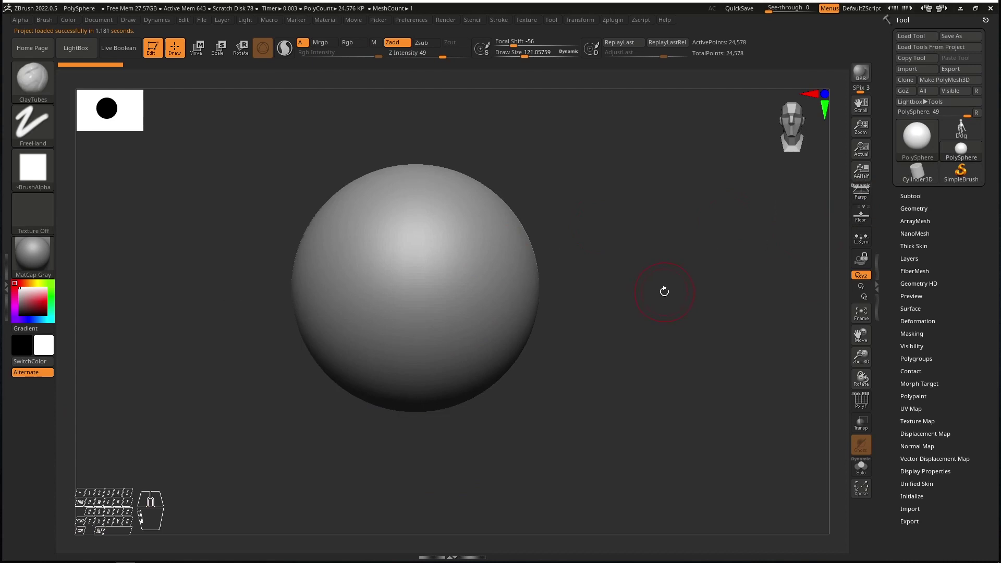
Step: Turn on the polyframe display and examine the sphere's polygon grid and active point count
{"action": "right_click_drag", "start_coordinate": [443, 233], "coordinate": [452, 426], "text": "ctrl"}
{"action": "right_click_drag", "start_coordinate": [444, 278], "coordinate": [452, 400], "text": "ctrl"}
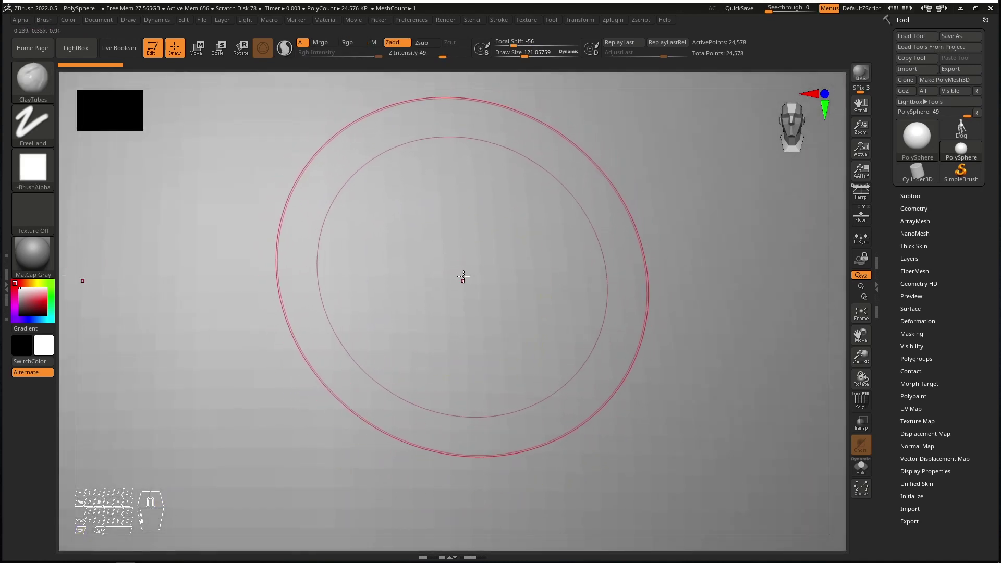
{"action": "left_click", "coordinate": [862, 403]}
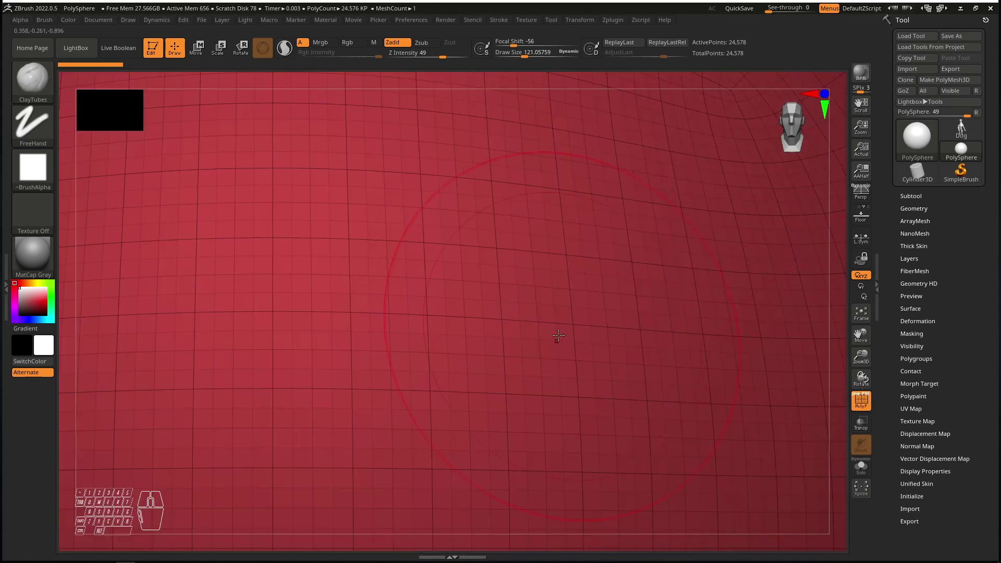
{"action": "right_click_drag", "start_coordinate": [559, 336], "coordinate": [507, 162], "text": "alt"}
{"action": "right_click_drag", "start_coordinate": [428, 197], "coordinate": [397, 234], "text": "ctrl"}
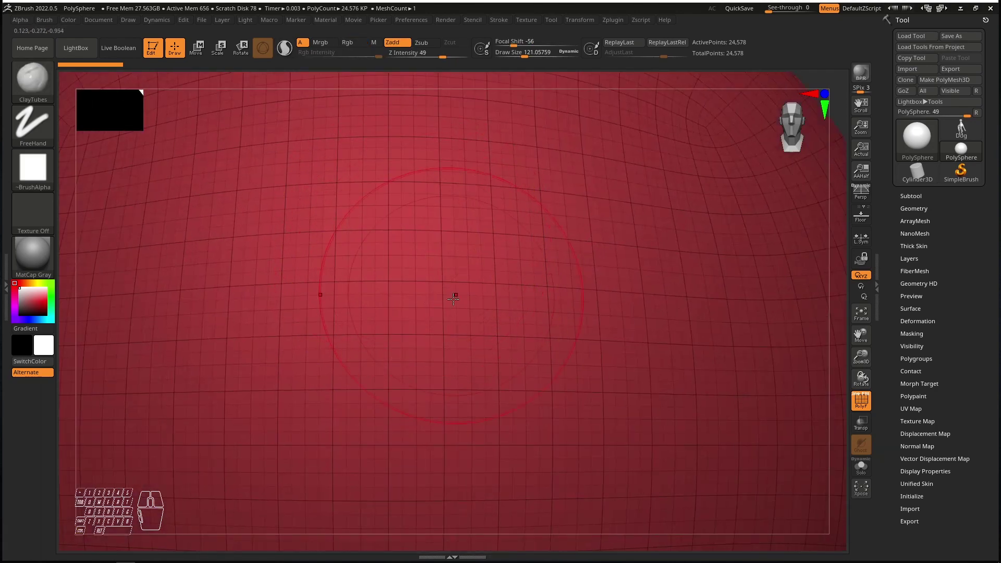
{"action": "right_click_drag", "start_coordinate": [453, 301], "coordinate": [444, 245], "text": "ctrl"}
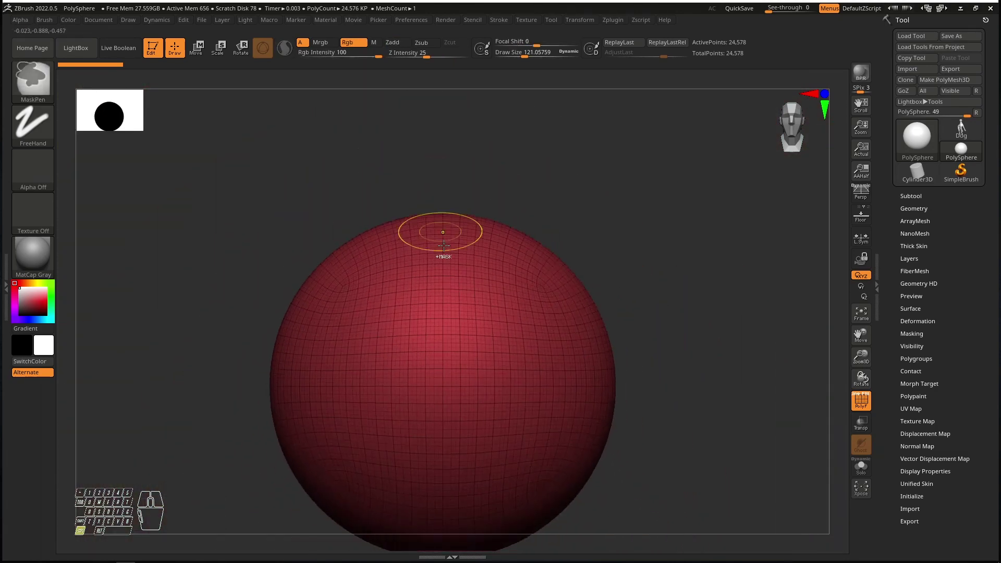
{"action": "right_click_drag", "start_coordinate": [478, 346], "coordinate": [481, 243], "text": "alt"}
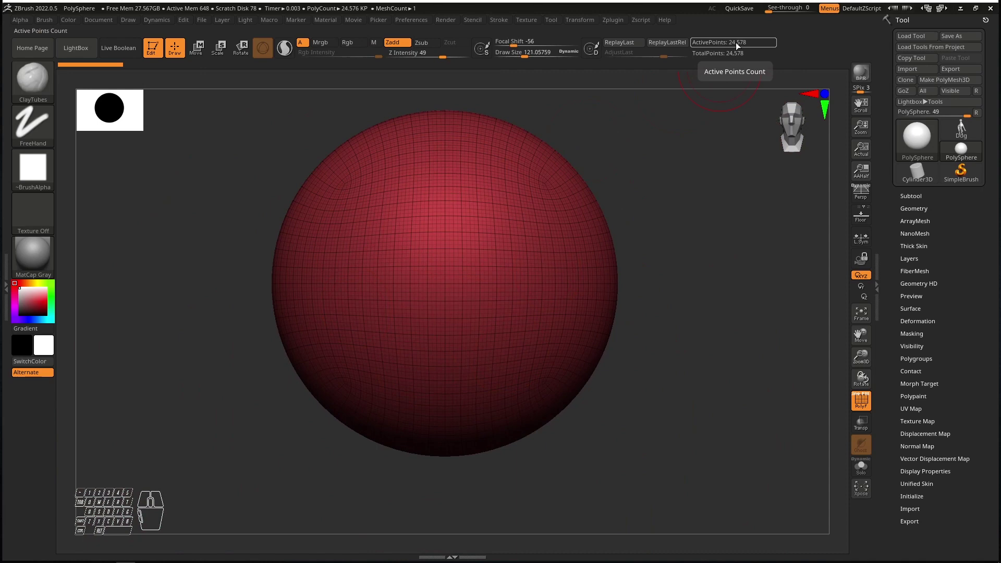
{"action": "right_click_drag", "start_coordinate": [481, 242], "coordinate": [504, 255], "text": "ctrl"}
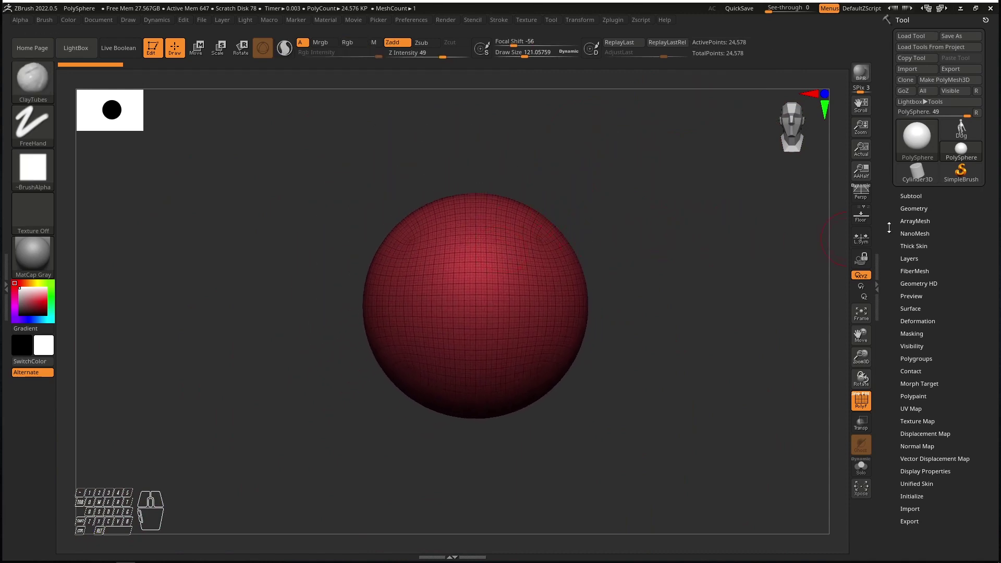
Step: Open the Geometry settings, set the sphere's subdivision level to 1 and inspect its polygons up close
{"action": "left_click", "coordinate": [915, 209]}
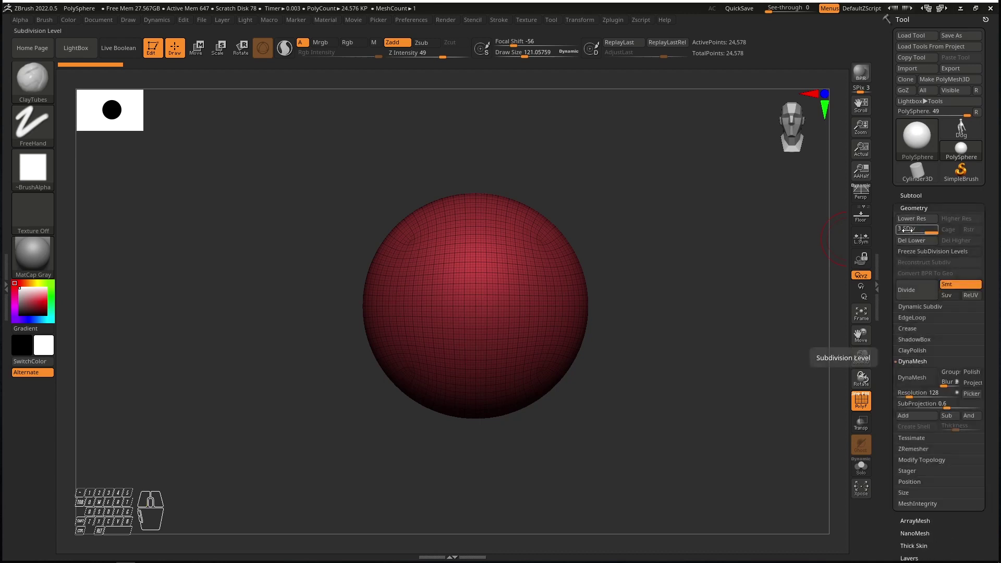
{"action": "left_click", "coordinate": [931, 232]}
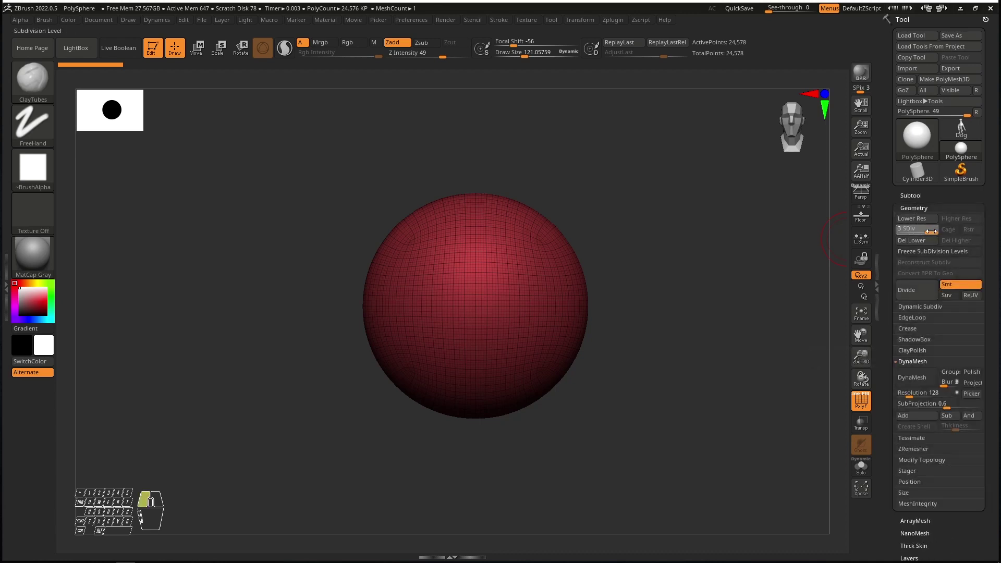
{"action": "left_click_drag", "start_coordinate": [901, 231], "coordinate": [904, 232]}
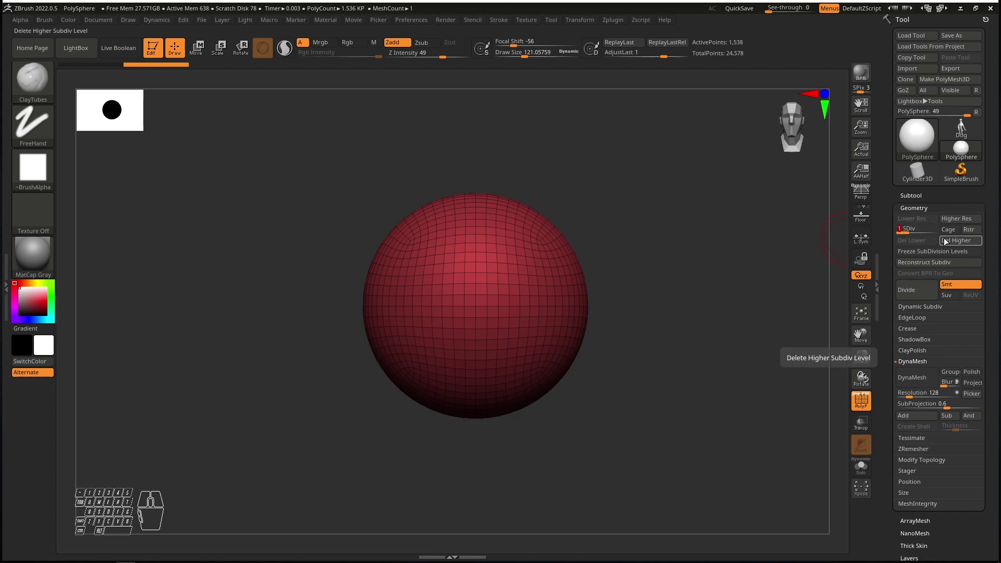
{"action": "mouse_move", "coordinate": [473, 228]}
{"action": "right_mouse_down", "text": "ctrl"}
{"action": "mouse_move", "coordinate": [494, 325]}
{"action": "mouse_move", "coordinate": [460, 197]}
{"action": "right_mouse_up", "text": "ctrl"}
{"action": "mouse_move", "coordinate": [464, 299]}
{"action": "right_mouse_down", "text": "ctrl"}
{"action": "mouse_move", "coordinate": [452, 263]}
{"action": "mouse_move", "coordinate": [468, 292]}
{"action": "right_mouse_up", "text": "ctrl"}
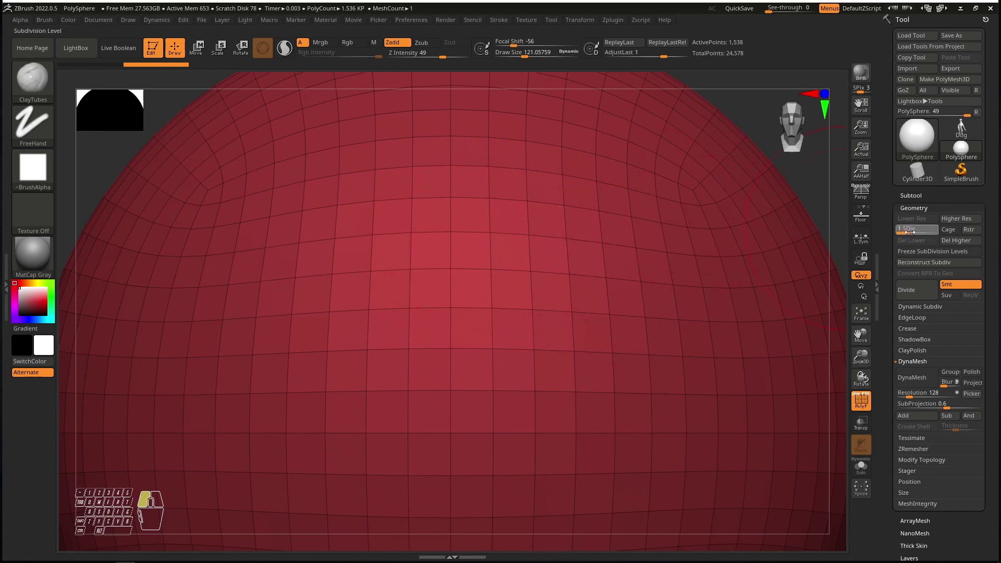
Step: Raise the subdivision level to 2 and up to 3 to compare mesh density and active points
{"action": "left_click_drag", "start_coordinate": [909, 232], "coordinate": [913, 233]}
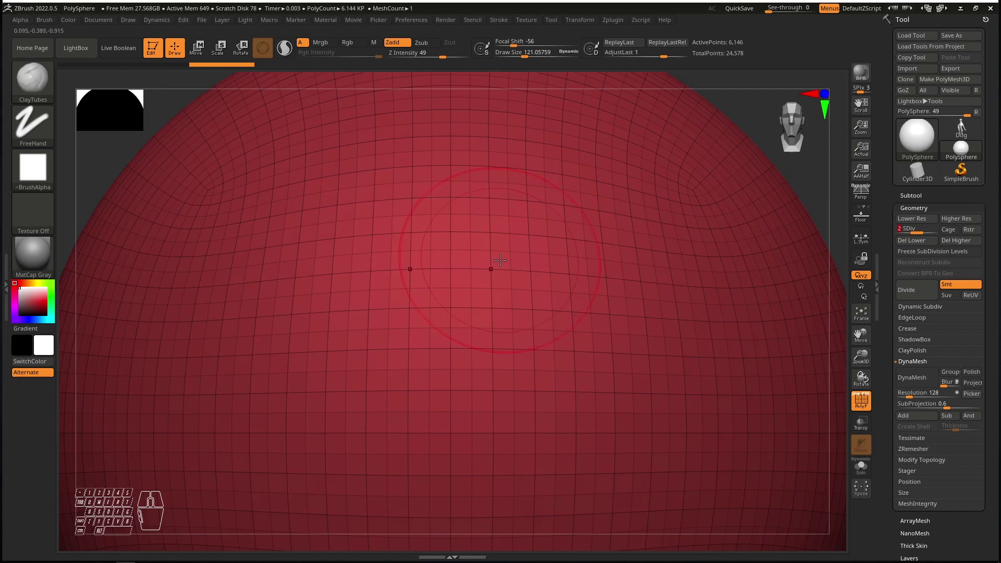
{"action": "mouse_move", "coordinate": [917, 233]}
{"action": "left_mouse_down"}
{"action": "mouse_move", "coordinate": [904, 233]}
{"action": "mouse_move", "coordinate": [915, 234]}
{"action": "left_mouse_up"}
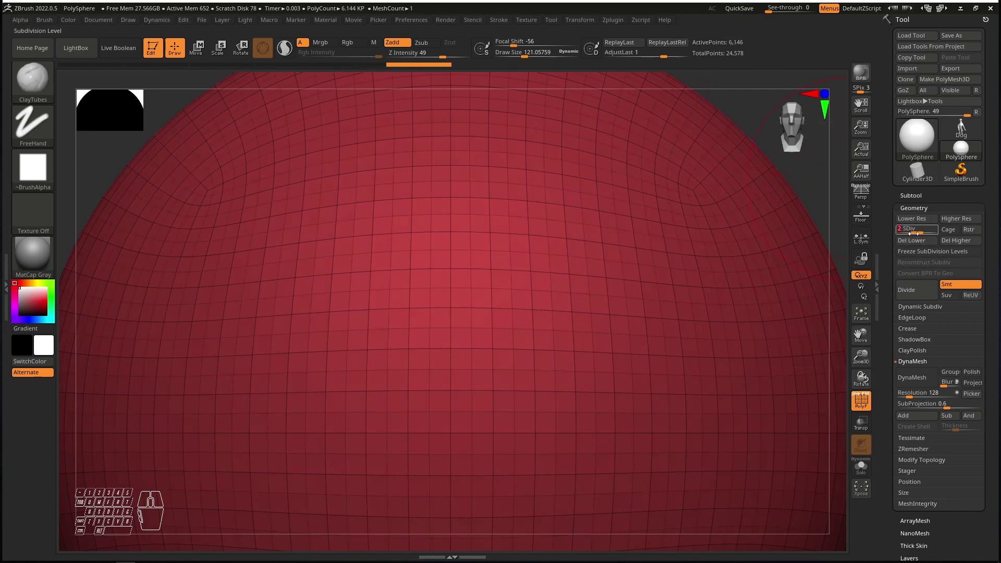
{"action": "mouse_move", "coordinate": [917, 234]}
{"action": "left_mouse_down"}
{"action": "mouse_move", "coordinate": [931, 233]}
{"action": "mouse_move", "coordinate": [887, 232]}
{"action": "mouse_move", "coordinate": [919, 234]}
{"action": "left_mouse_up"}
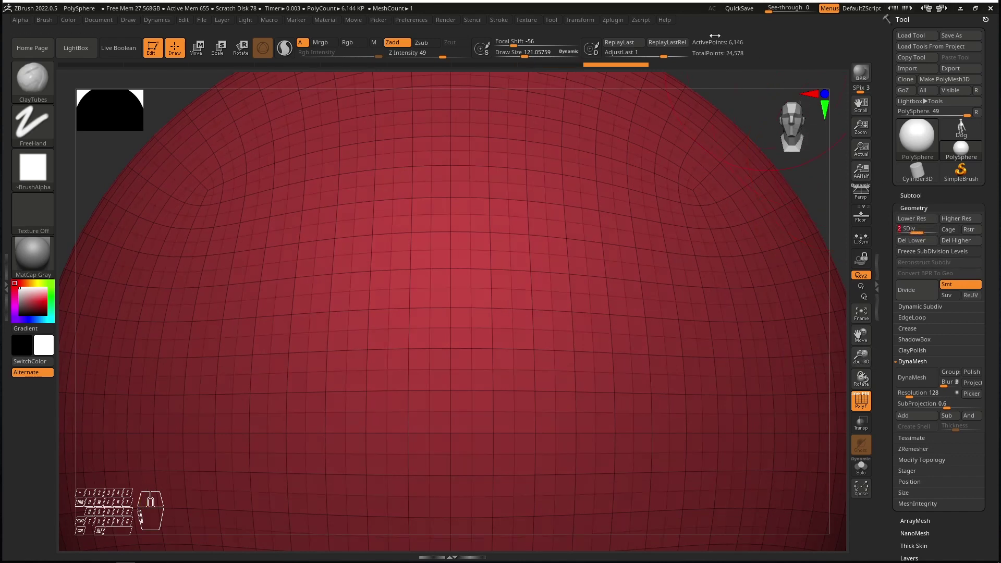
{"action": "left_click_drag", "start_coordinate": [916, 233], "coordinate": [932, 234]}
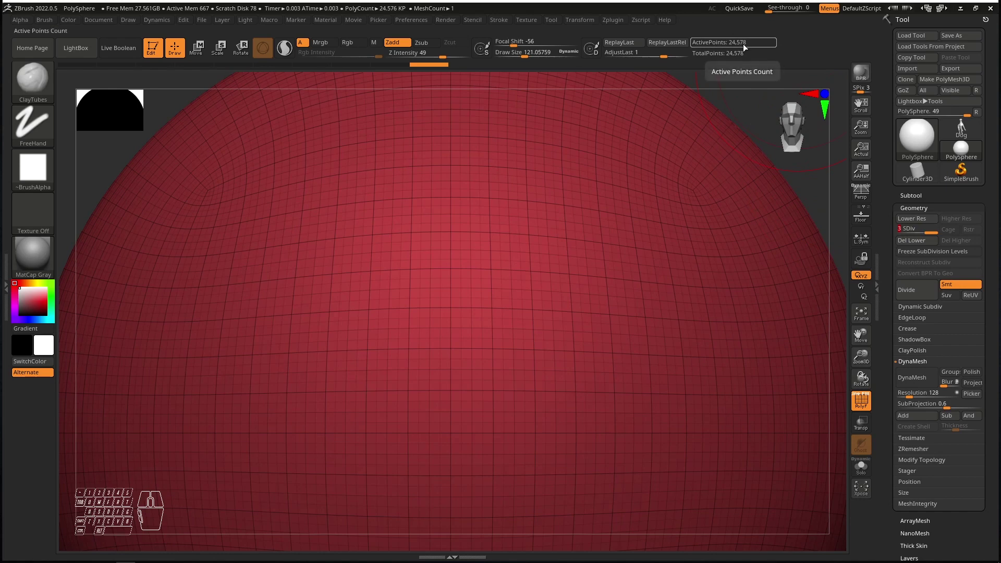
Step: Return the sphere to subdivision level 1 and delete its higher subdivision levels
{"action": "left_click", "coordinate": [919, 232]}
{"action": "left_click", "coordinate": [900, 234]}
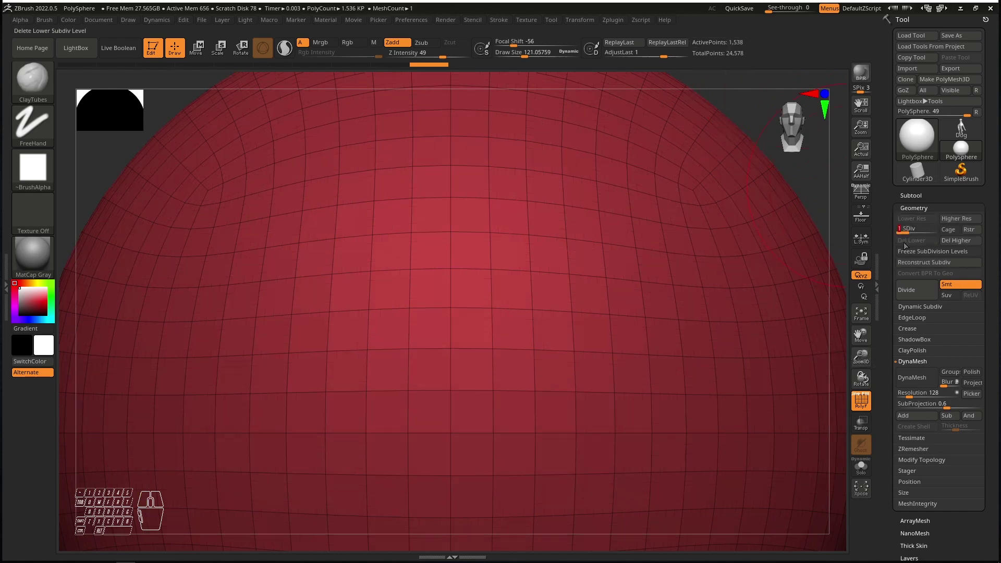
{"action": "left_click", "coordinate": [958, 240]}
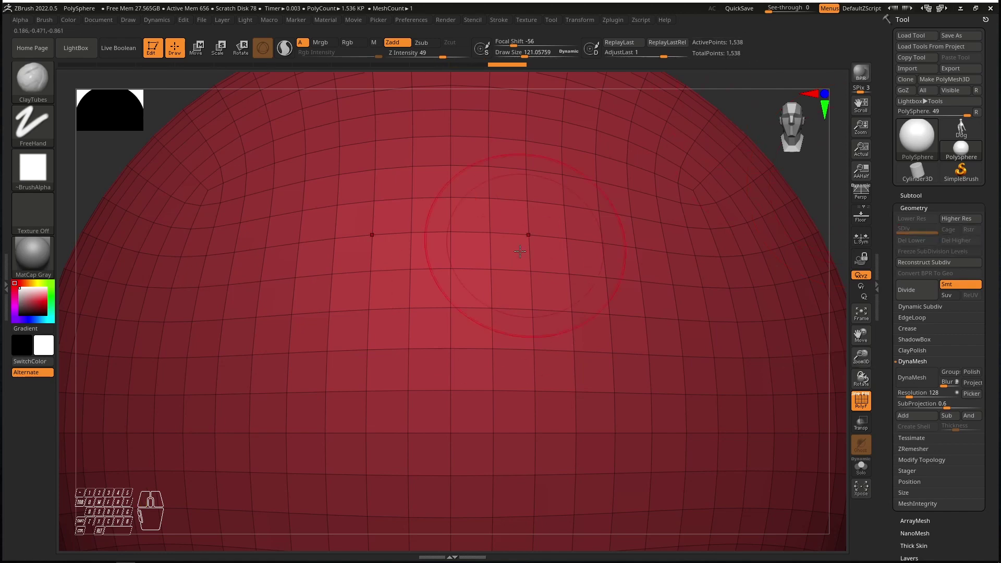
{"action": "right_click_drag", "start_coordinate": [510, 348], "coordinate": [525, 225], "text": "ctrl"}
{"action": "right_click_drag", "start_coordinate": [623, 256], "coordinate": [574, 176], "text": "alt"}
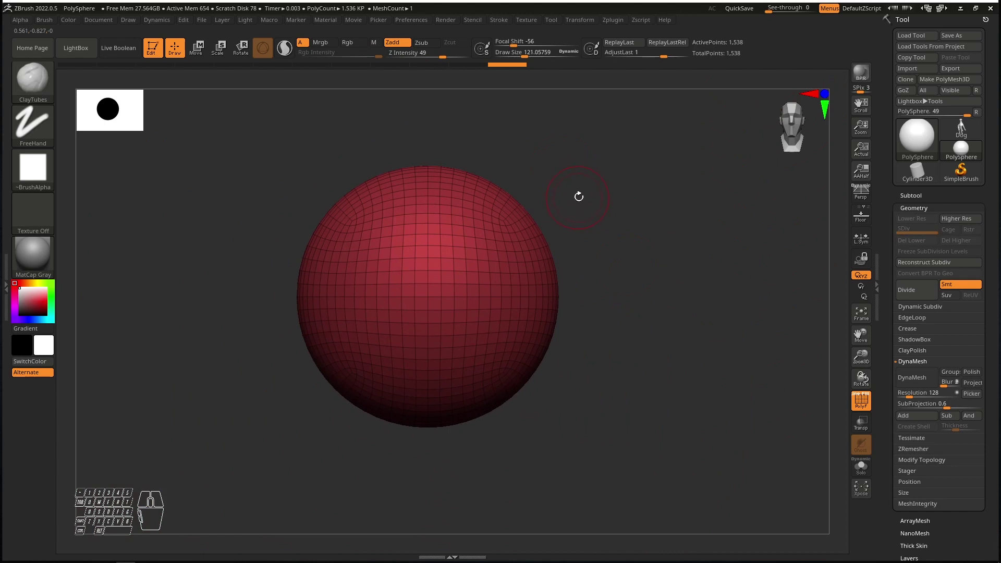
Step: Switch the cutting brush from KnifeCurve to SliceCurve
{"action": "key", "text": "ctrl+shift"}
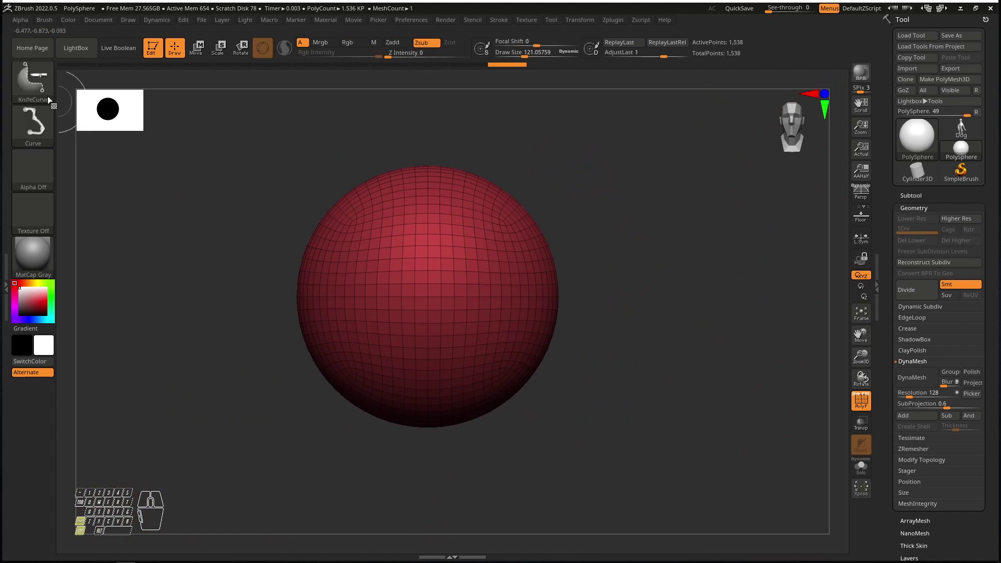
{"action": "left_click", "coordinate": [33, 80]}
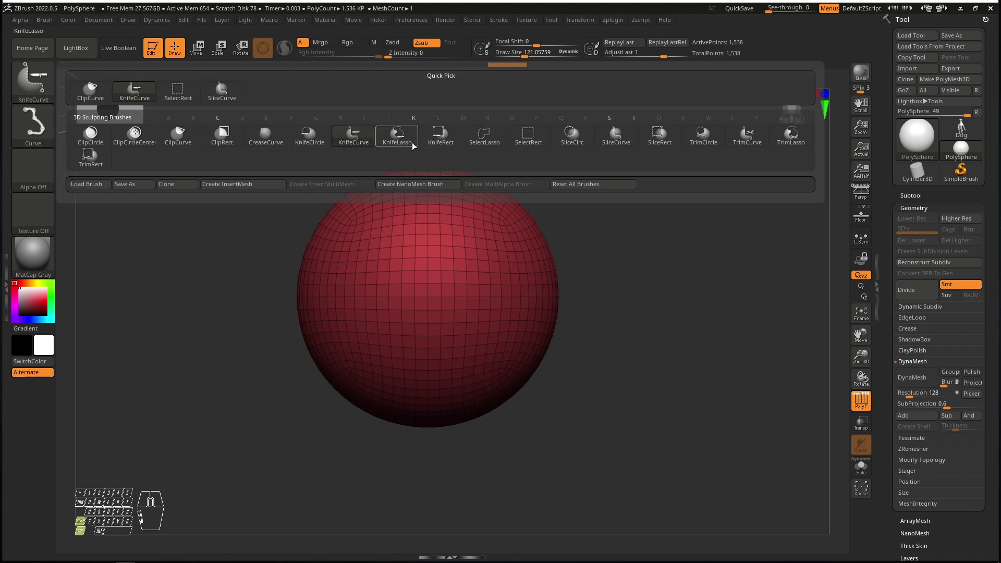
{"action": "left_click", "coordinate": [479, 141], "text": "ctrl+shift"}
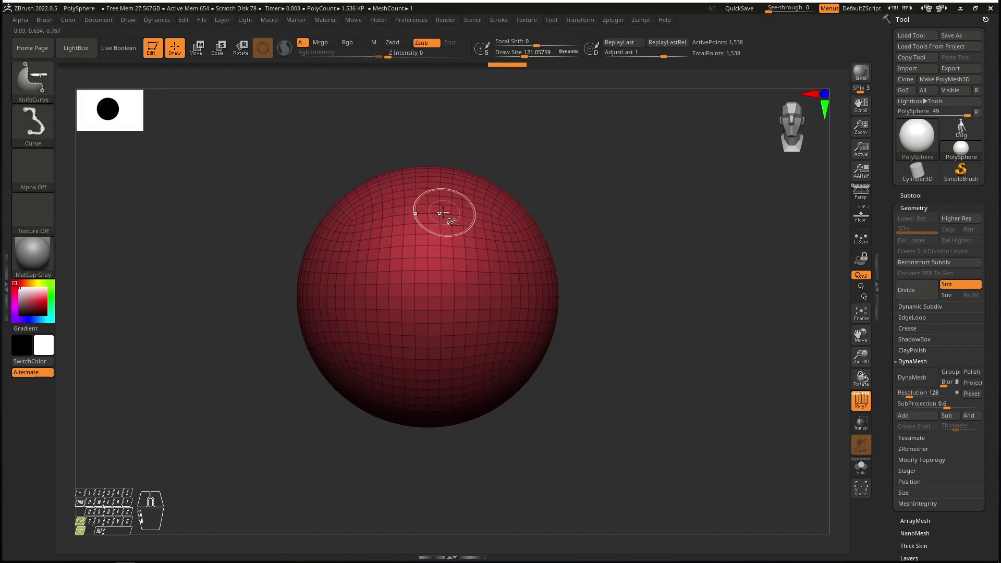
{"action": "left_click", "coordinate": [36, 80], "text": "ctrl+shift"}
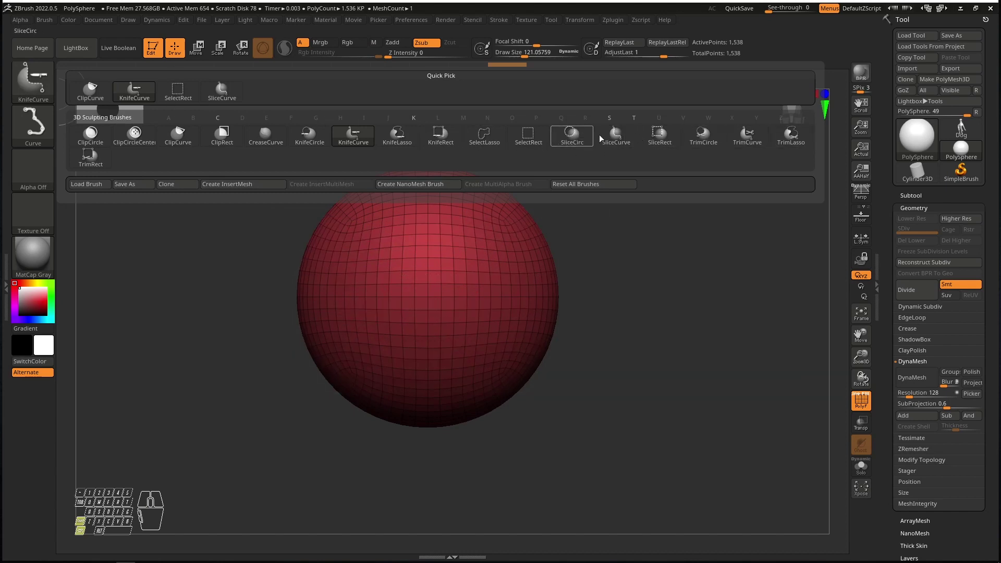
{"action": "mouse_move", "coordinate": [579, 143]}
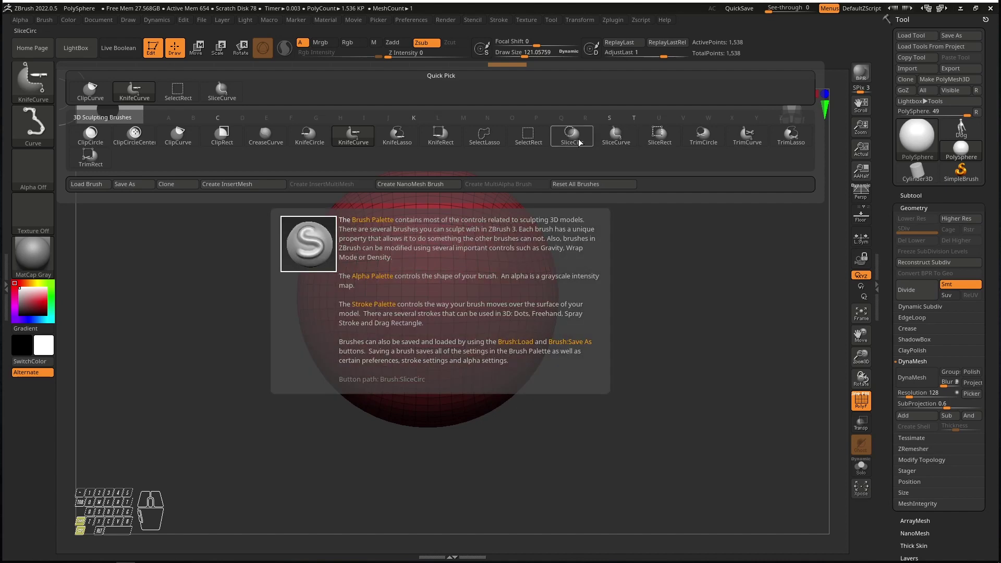
{"action": "left_click", "coordinate": [615, 134], "text": "ctrl+shift"}
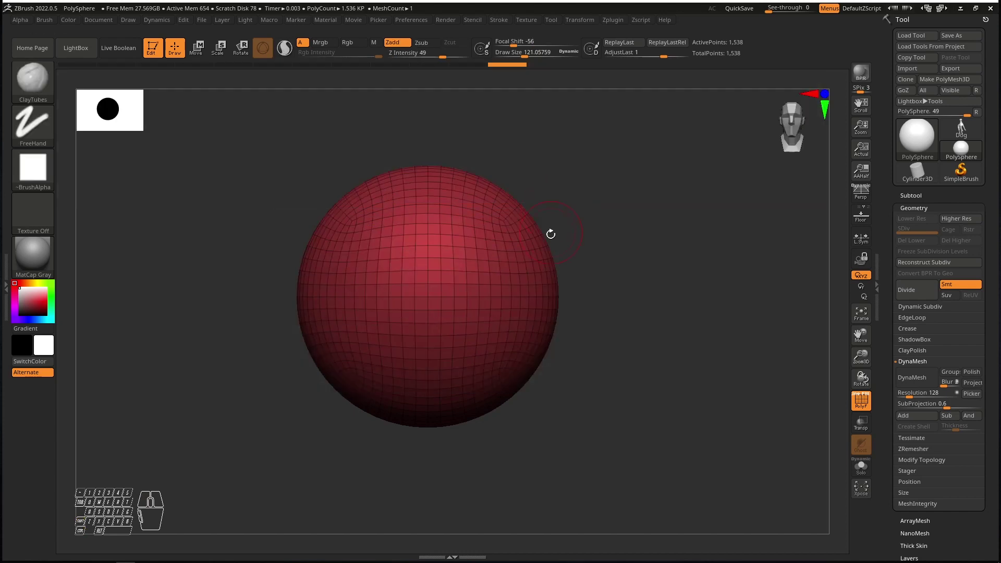
Step: Slice the sphere with a straight SliceCurve cut rising diagonally across its upper half, and hide the polyframe
{"action": "key", "text": "ctrl"}
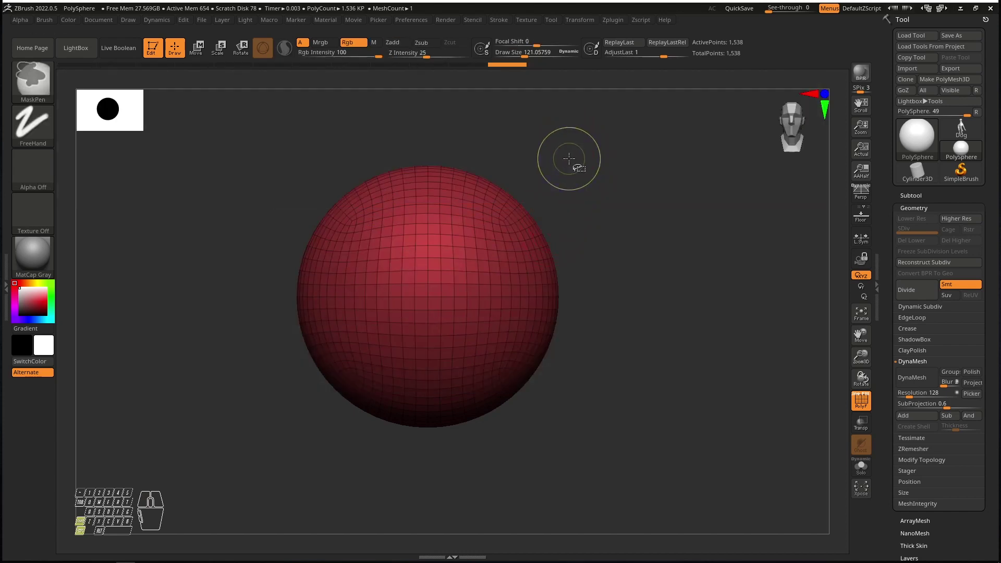
{"action": "key", "text": "ctrl+shift"}
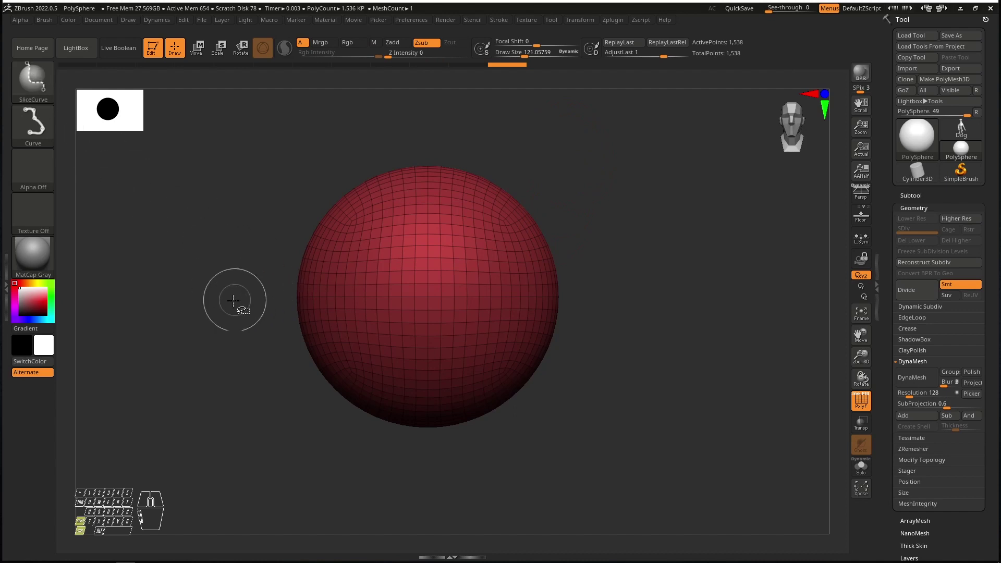
{"action": "mouse_move", "coordinate": [206, 330]}
{"action": "left_mouse_down", "text": "ctrl+shift"}
{"action": "mouse_move", "coordinate": [480, 226]}
{"action": "mouse_move", "coordinate": [673, 171]}
{"action": "left_mouse_up", "text": "ctrl+shift"}
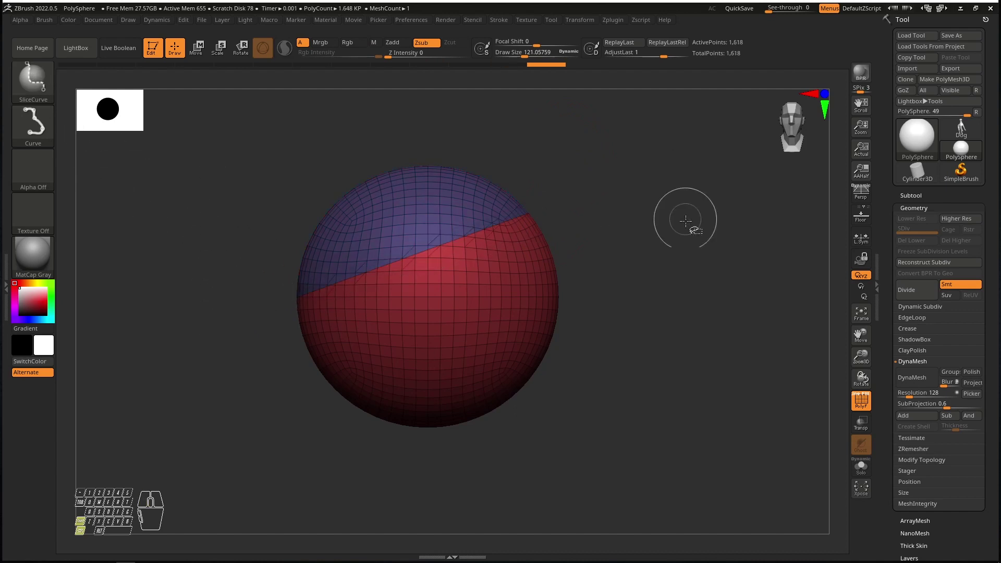
{"action": "mouse_move", "coordinate": [425, 222]}
{"action": "right_mouse_down"}
{"action": "mouse_move", "coordinate": [463, 248]}
{"action": "mouse_move", "coordinate": [439, 248]}
{"action": "mouse_move", "coordinate": [469, 251]}
{"action": "right_mouse_up"}
{"action": "left_click", "coordinate": [863, 405]}
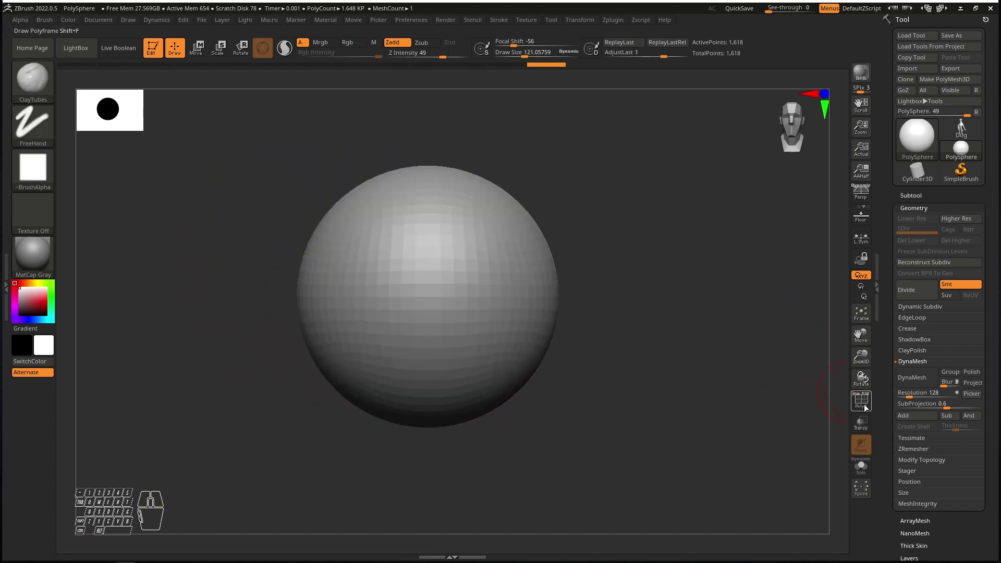
Step: Slice off the sphere's lower-right part with a curved SliceCurve cut and turn the polyframe back on
{"action": "mouse_move", "coordinate": [608, 253]}
{"action": "right_mouse_down"}
{"action": "mouse_move", "coordinate": [436, 233]}
{"action": "mouse_move", "coordinate": [475, 255]}
{"action": "mouse_move", "coordinate": [432, 240]}
{"action": "mouse_move", "coordinate": [416, 212]}
{"action": "mouse_move", "coordinate": [433, 219]}
{"action": "right_mouse_up"}
{"action": "key", "text": "ctrl+shift"}
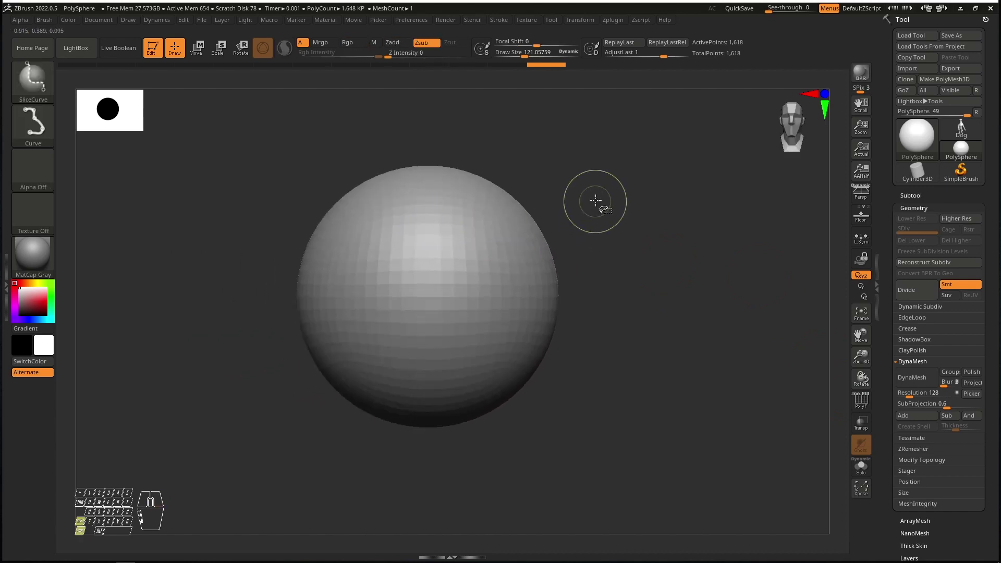
{"action": "mouse_move", "coordinate": [605, 194]}
{"action": "left_mouse_down", "text": "ctrl+shift"}
{"action": "mouse_move", "coordinate": [471, 302]}
{"action": "mouse_move", "coordinate": [440, 398]}
{"action": "mouse_move", "coordinate": [436, 472]}
{"action": "left_mouse_up", "text": "ctrl+shift"}
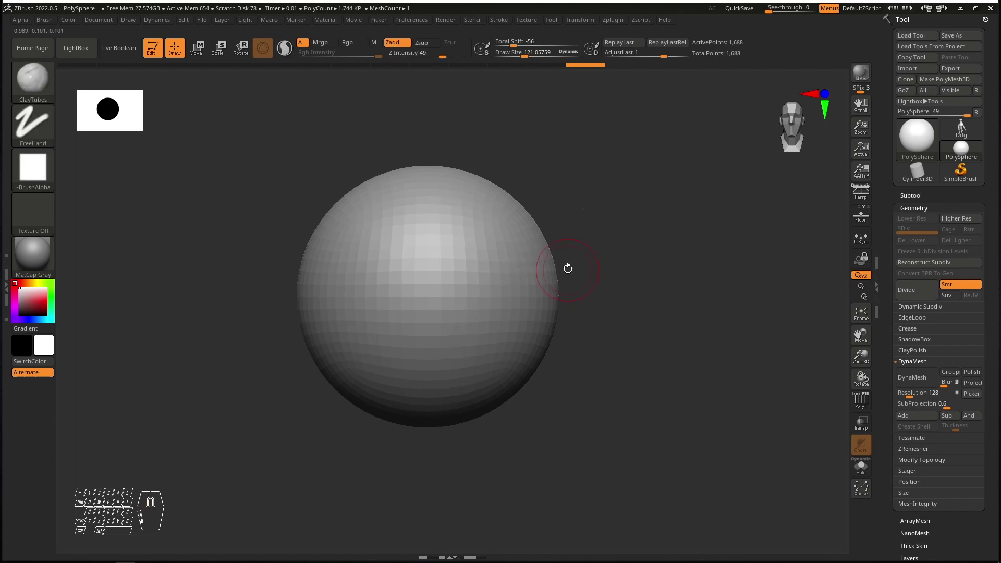
{"action": "left_click", "coordinate": [862, 401]}
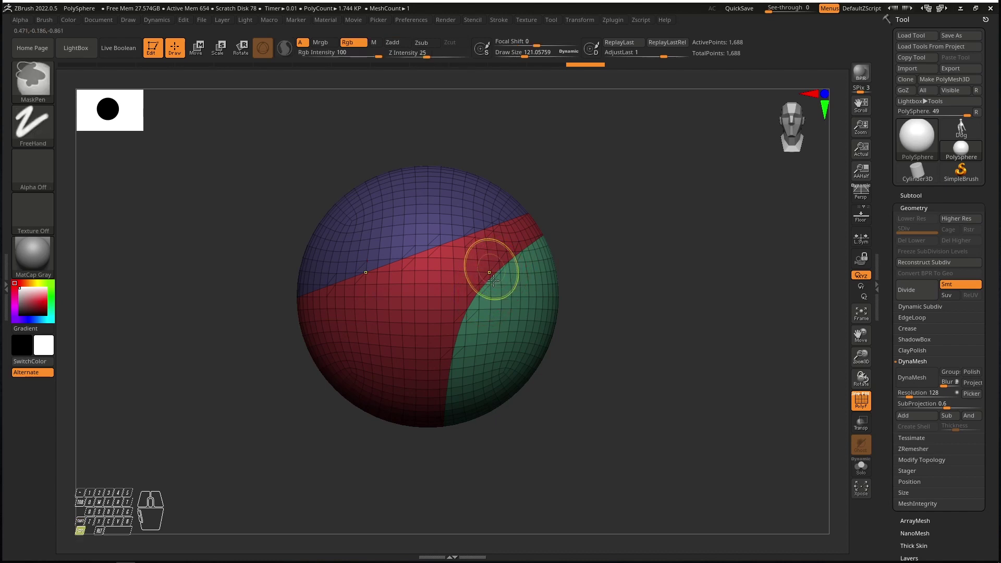
Step: Isolate the upper purple polygroup and invert the visibility to show only the red and green polygroups
{"action": "right_click_drag", "start_coordinate": [492, 266], "coordinate": [389, 200], "text": "ctrl"}
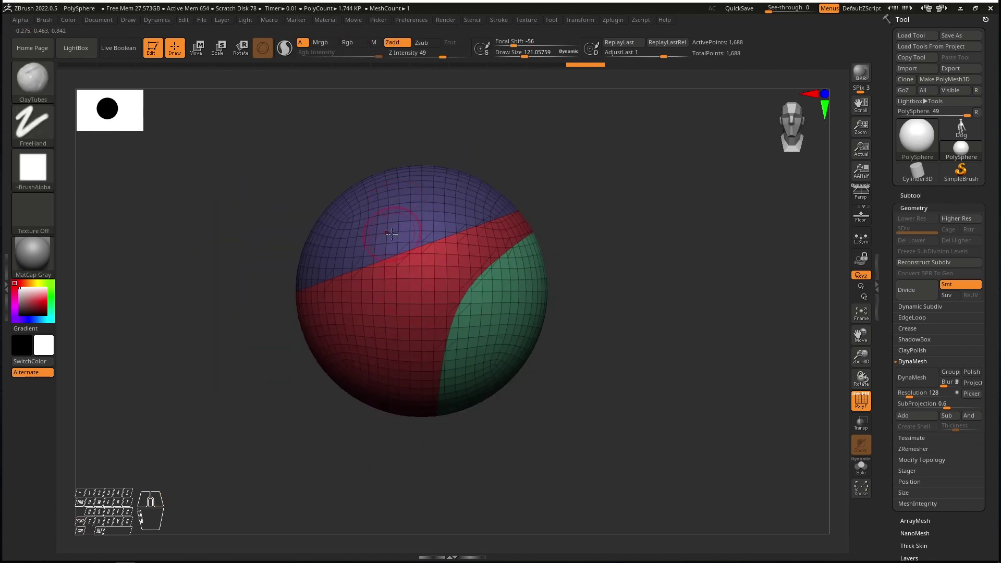
{"action": "right_click_drag", "start_coordinate": [398, 227], "coordinate": [442, 270], "text": "ctrl"}
{"action": "right_click_drag", "start_coordinate": [428, 221], "coordinate": [396, 260]}
{"action": "right_click_drag", "start_coordinate": [397, 261], "coordinate": [415, 284], "text": "ctrl"}
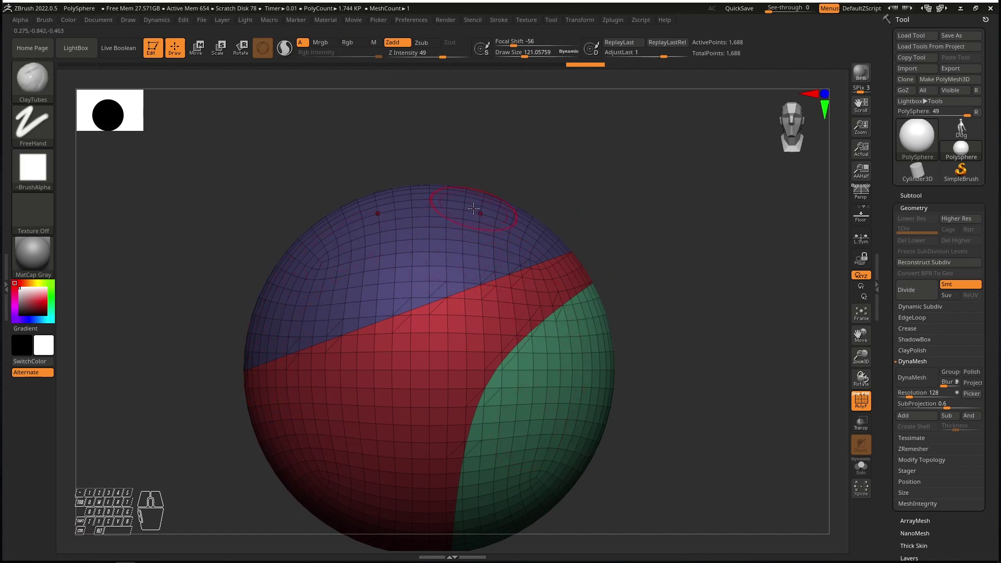
{"action": "key", "text": "ctrl+shift"}
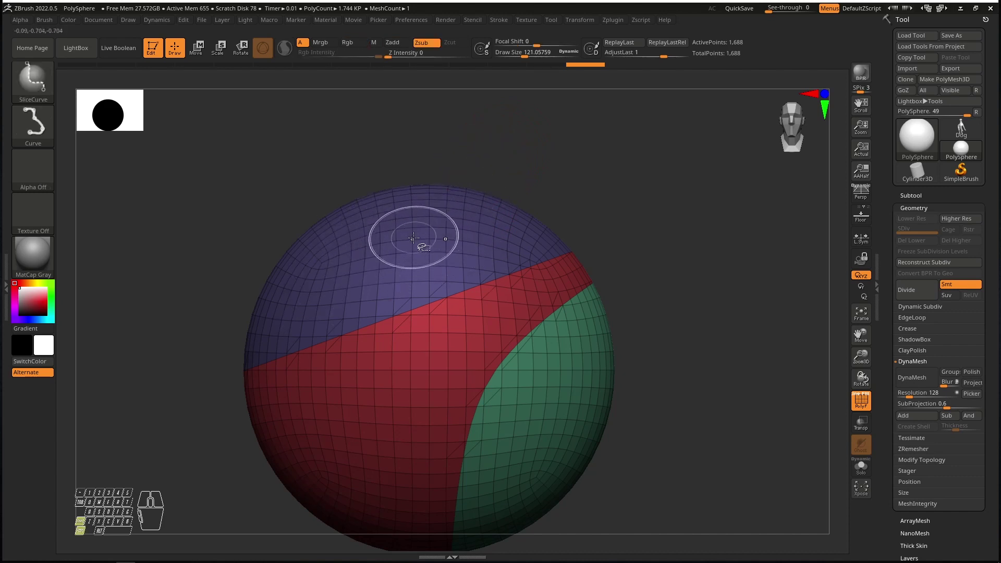
{"action": "left_click", "coordinate": [432, 264], "text": "ctrl+shift"}
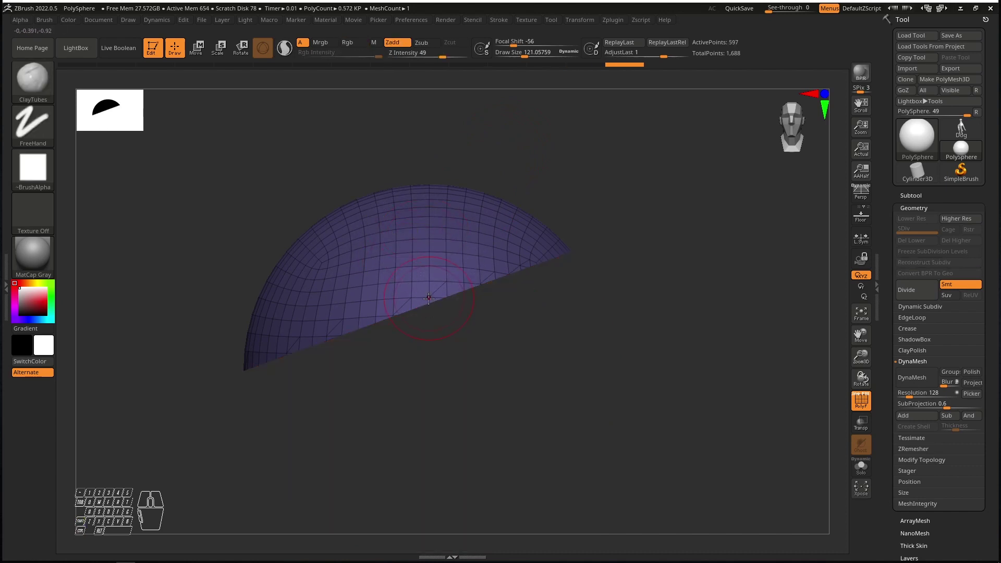
{"action": "left_click", "coordinate": [483, 390], "text": "ctrl+shift"}
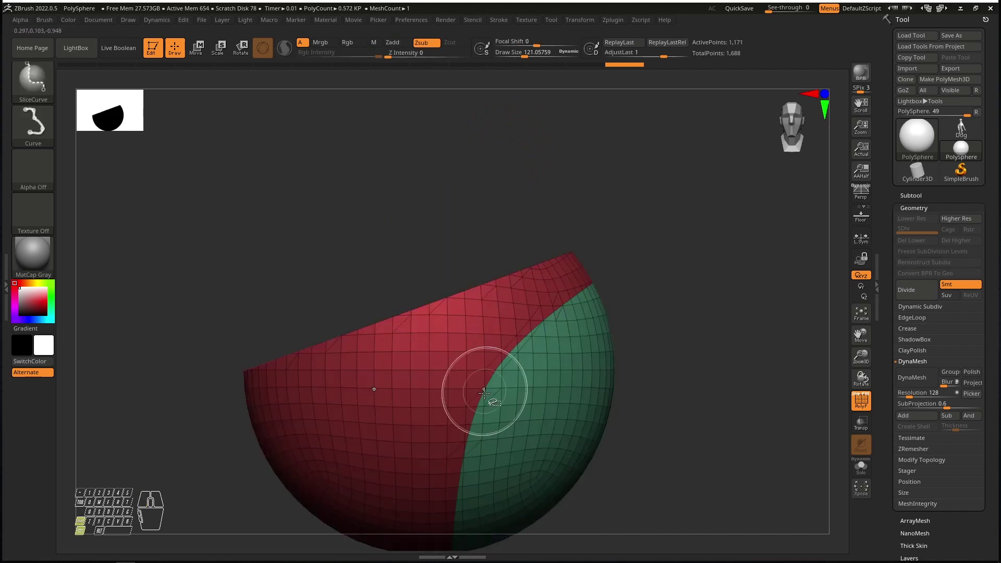
Step: Hide the red polygroup so only the green one shows, and restore the visibility of the whole sphere
{"action": "right_click_drag", "start_coordinate": [425, 333], "coordinate": [436, 204], "text": "alt"}
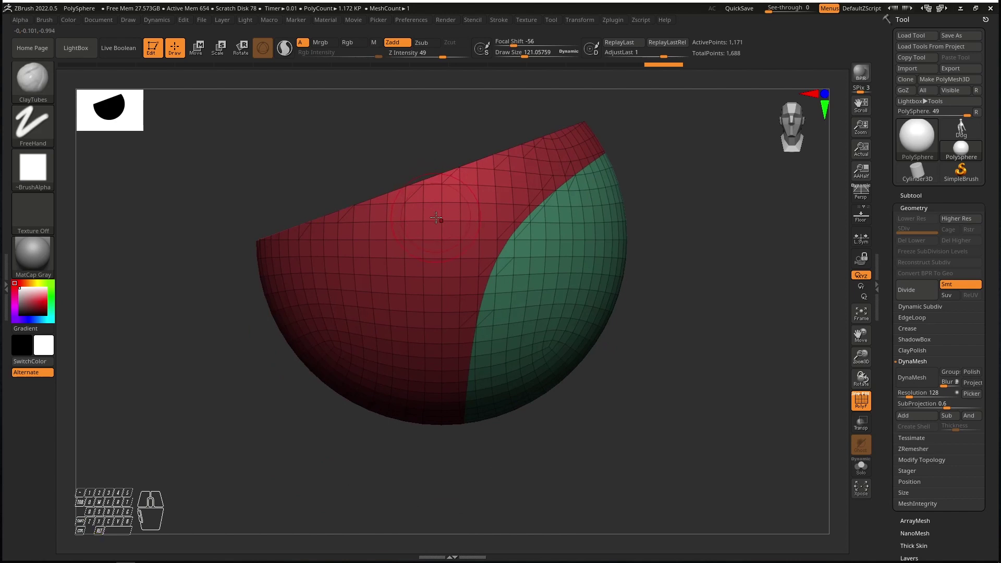
{"action": "left_click", "coordinate": [420, 221], "text": "ctrl+shift"}
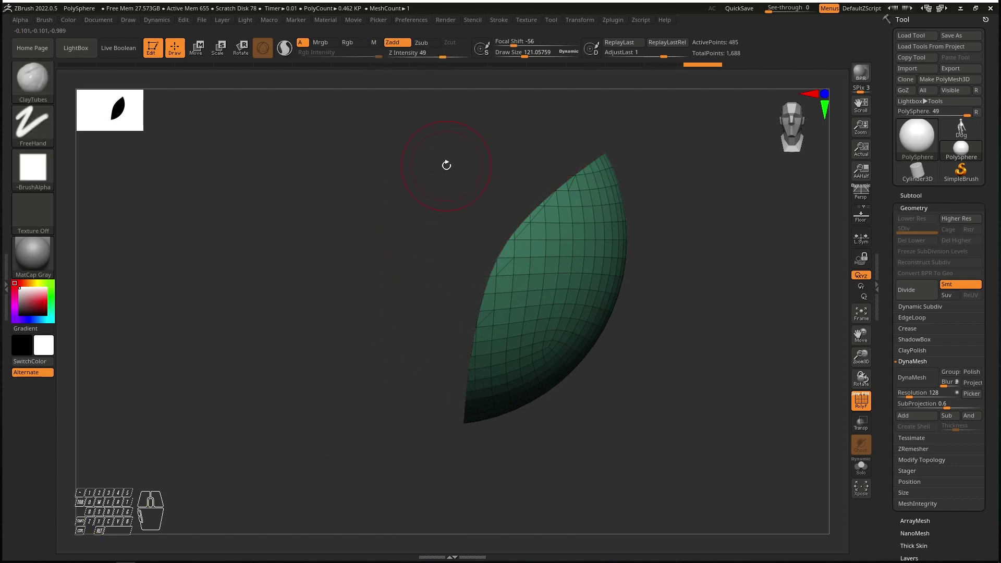
{"action": "key", "text": "ctrl+shift"}
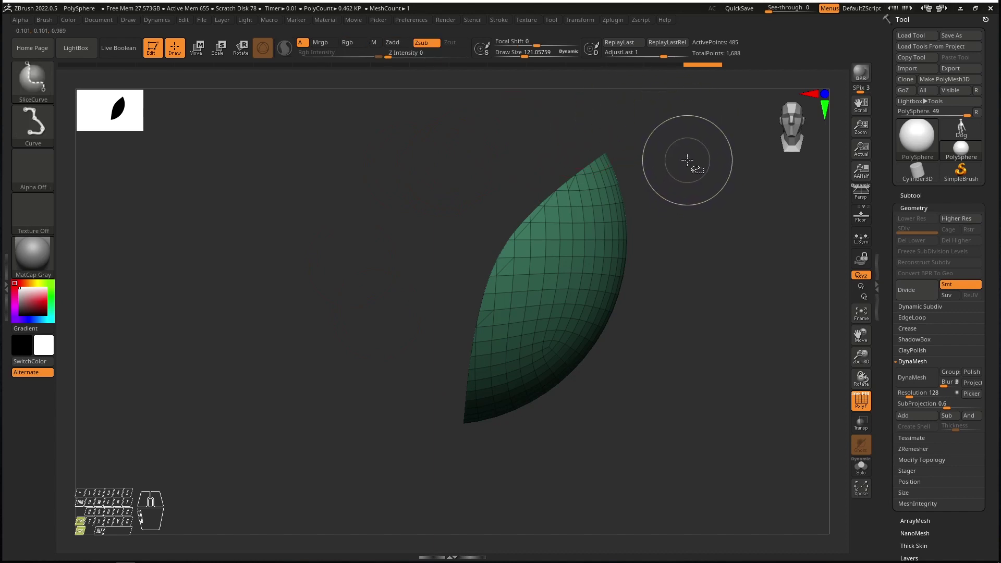
{"action": "left_click", "coordinate": [687, 162], "text": "ctrl+shift"}
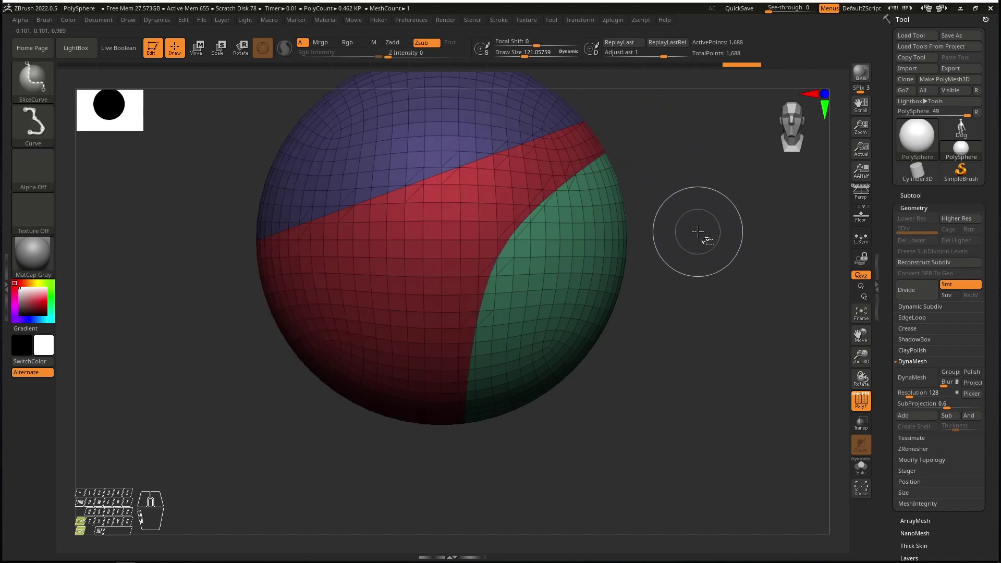
Step: Slice the sphere with three more straight cuts descending diagonally across it, dividing it into additional polygroups
{"action": "left_click_drag", "start_coordinate": [680, 209], "coordinate": [662, 157], "text": "alt"}
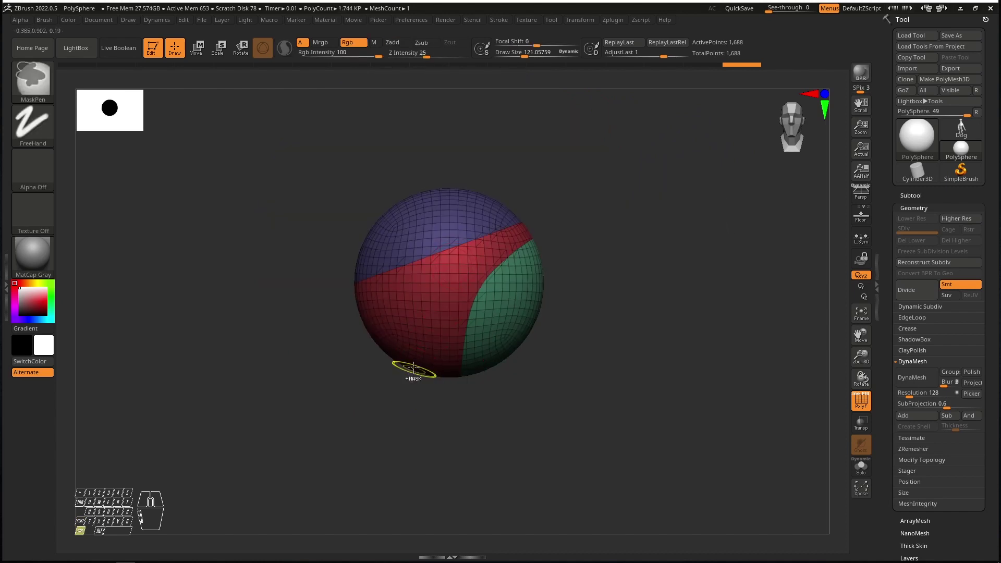
{"action": "left_click_drag", "start_coordinate": [340, 166], "coordinate": [414, 316], "text": "ctrl+shift"}
{"action": "left_click_drag", "start_coordinate": [479, 437], "coordinate": [479, 438], "text": "ctrl+shift"}
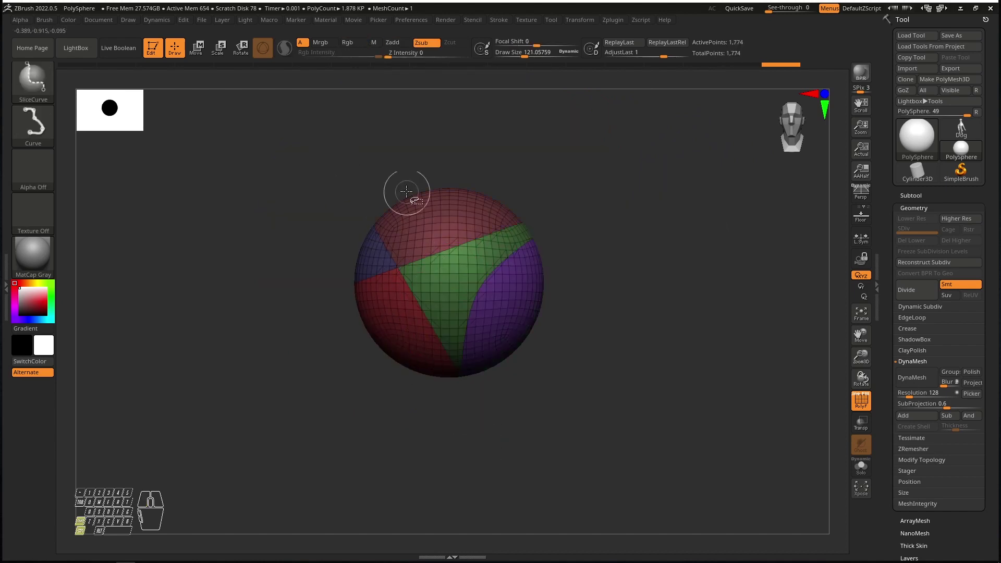
{"action": "mouse_move", "coordinate": [369, 167]}
{"action": "left_mouse_down", "text": "ctrl+shift"}
{"action": "mouse_move", "coordinate": [514, 302]}
{"action": "mouse_move", "coordinate": [574, 383]}
{"action": "left_mouse_up", "text": "ctrl+shift"}
{"action": "mouse_move", "coordinate": [452, 162]}
{"action": "left_mouse_down", "text": "ctrl+shift"}
{"action": "mouse_move", "coordinate": [547, 237]}
{"action": "mouse_move", "coordinate": [593, 385]}
{"action": "left_mouse_up", "text": "ctrl+shift"}
{"action": "mouse_move", "coordinate": [500, 174]}
{"action": "right_mouse_down", "text": "ctrl"}
{"action": "mouse_move", "coordinate": [479, 201]}
{"action": "mouse_move", "coordinate": [521, 217]}
{"action": "right_mouse_up", "text": "ctrl"}
{"action": "key", "text": "ctrl+z"}
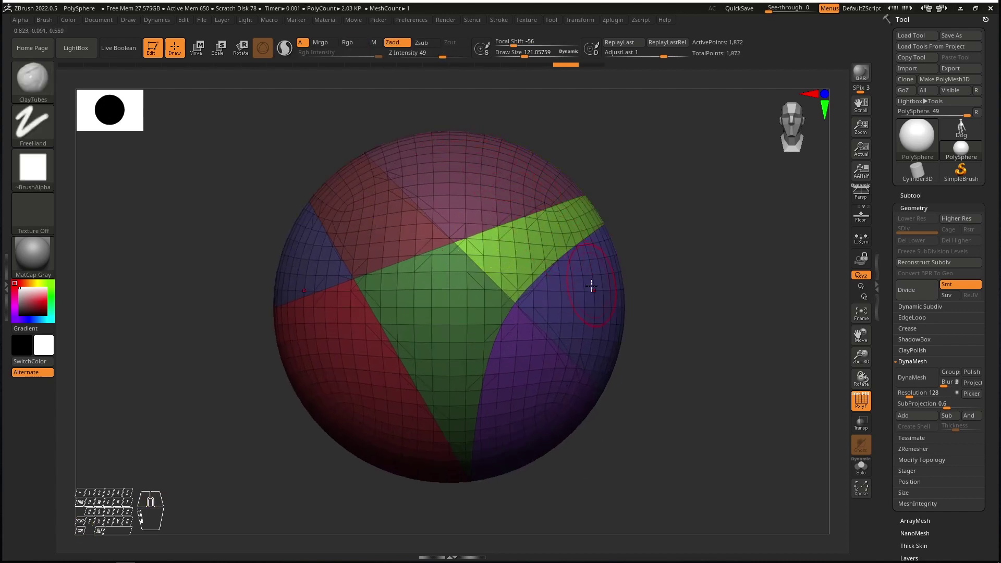
{"action": "mouse_move", "coordinate": [452, 112]}
{"action": "left_mouse_down", "text": "ctrl+shift"}
{"action": "mouse_move", "coordinate": [564, 224]}
{"action": "mouse_move", "coordinate": [625, 334]}
{"action": "left_mouse_up", "text": "ctrl+shift"}
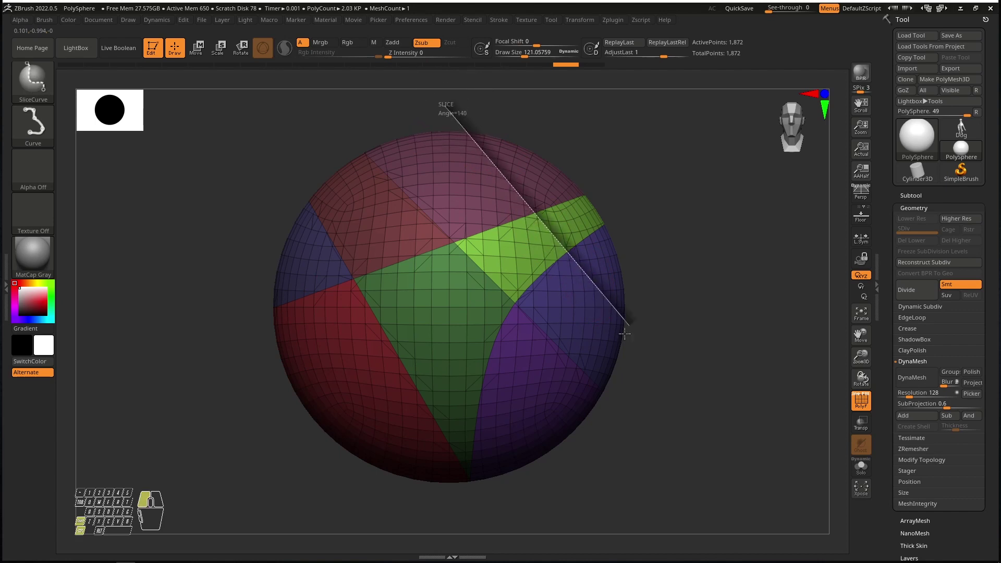
{"action": "left_click_drag", "start_coordinate": [660, 372], "coordinate": [658, 371], "text": "ctrl+shift"}
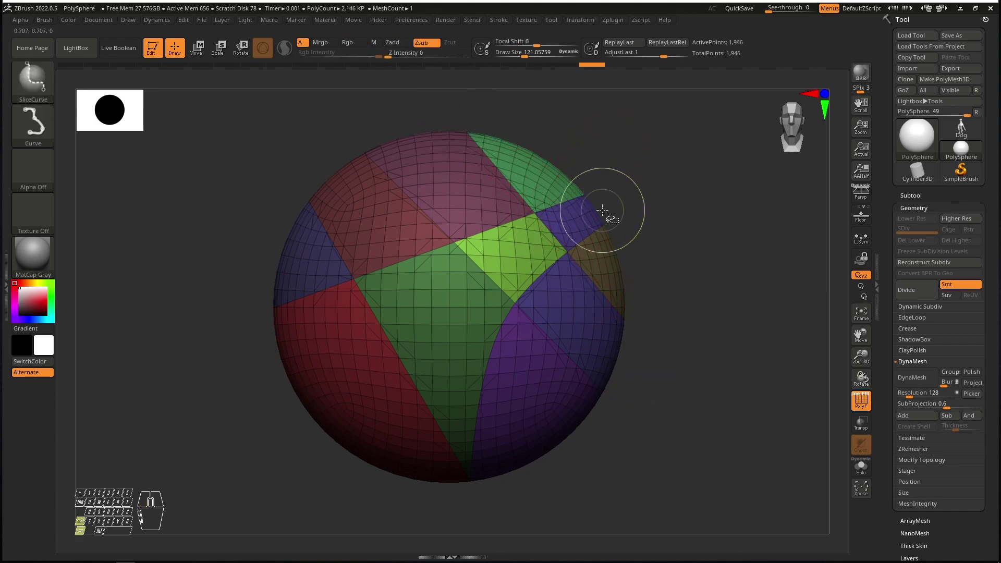
Step: Hide the small blue polygroup near the upper-right edge, the dark green central one and the blue one at the left edge
{"action": "left_click", "coordinate": [585, 225], "text": "ctrl+shift"}
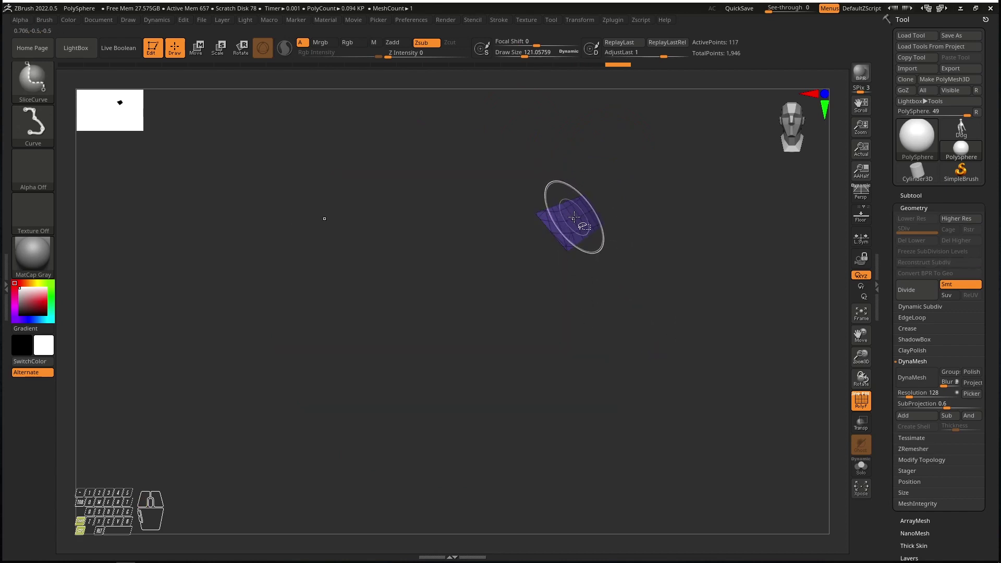
{"action": "left_click", "coordinate": [580, 223], "text": "ctrl+shift"}
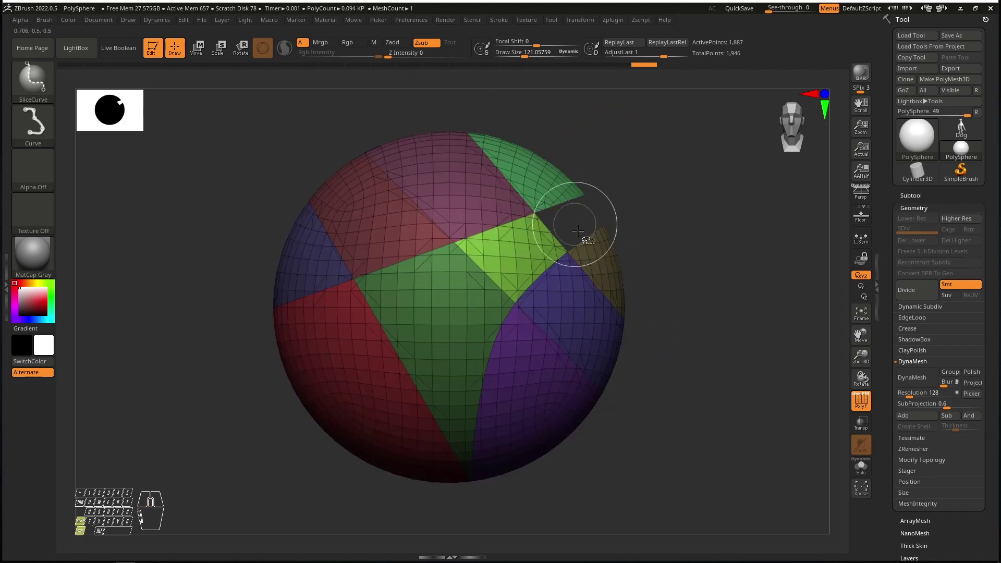
{"action": "left_click", "coordinate": [432, 313], "text": "ctrl+shift"}
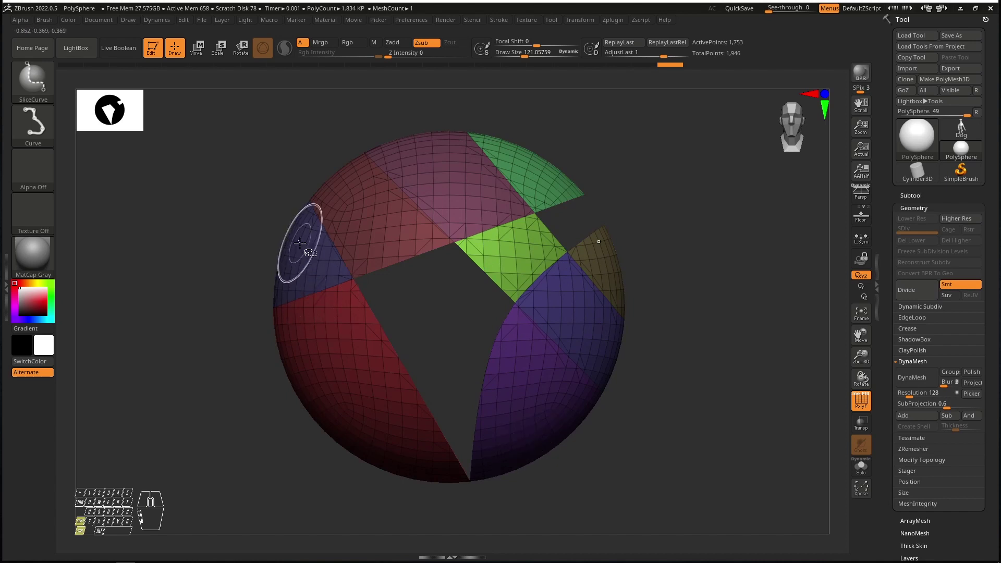
{"action": "left_click", "coordinate": [316, 281], "text": "ctrl+alt+shift"}
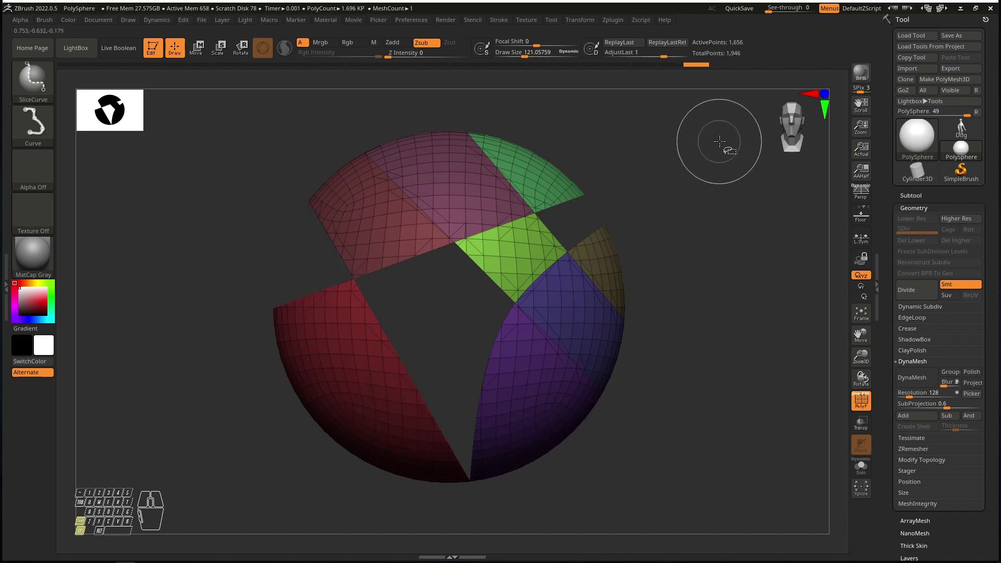
Step: Switch to the SelectRect brush and invert the visibility to show only the three hidden polygroups
{"action": "left_click_drag", "start_coordinate": [721, 142], "coordinate": [722, 142], "text": "ctrl+shift"}
{"action": "left_click_drag", "start_coordinate": [698, 187], "coordinate": [715, 248], "text": "ctrl+shift"}
{"action": "left_click_drag", "start_coordinate": [708, 148], "coordinate": [697, 261], "text": "ctrl+shift"}
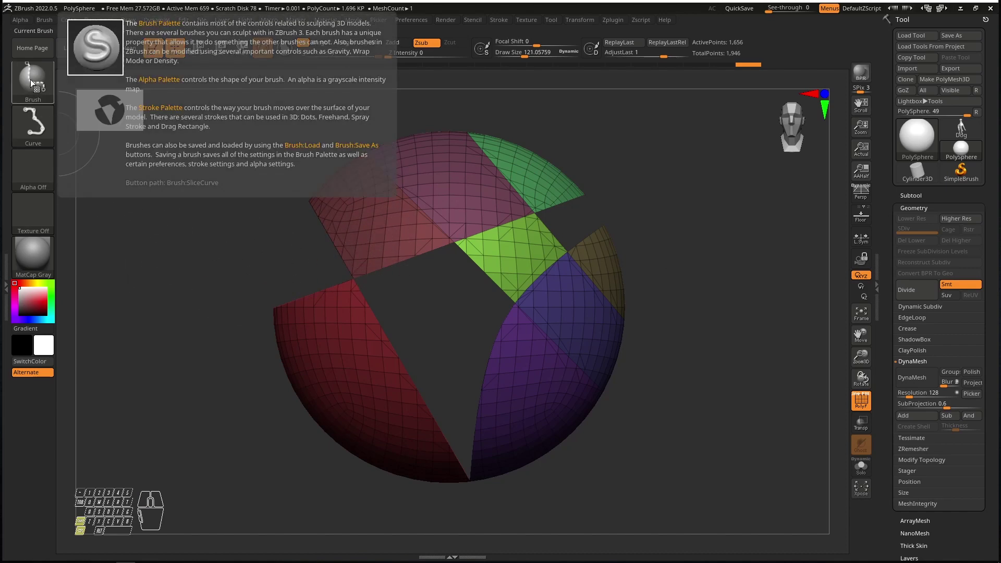
{"action": "left_click", "coordinate": [40, 88]}
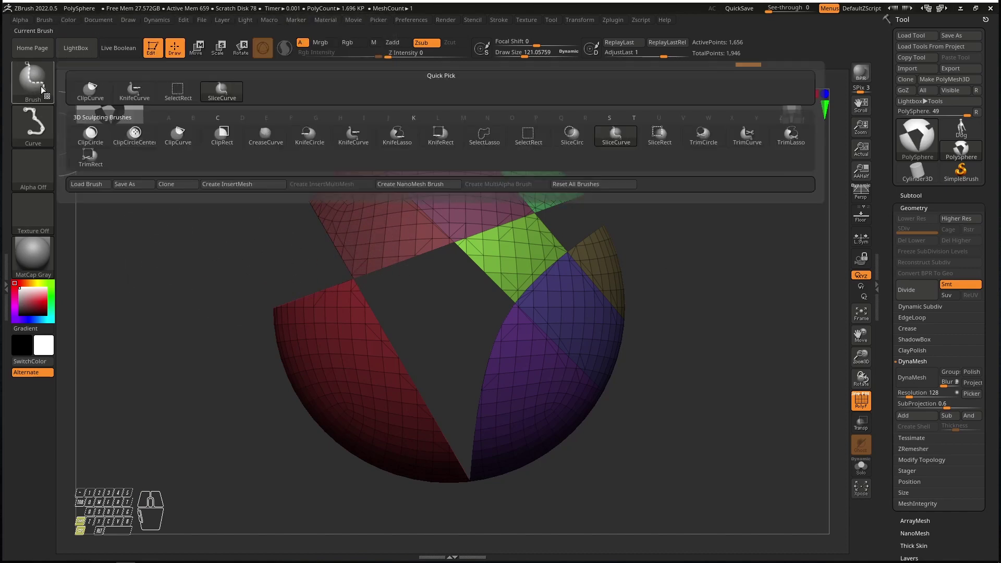
{"action": "left_click", "coordinate": [529, 136]}
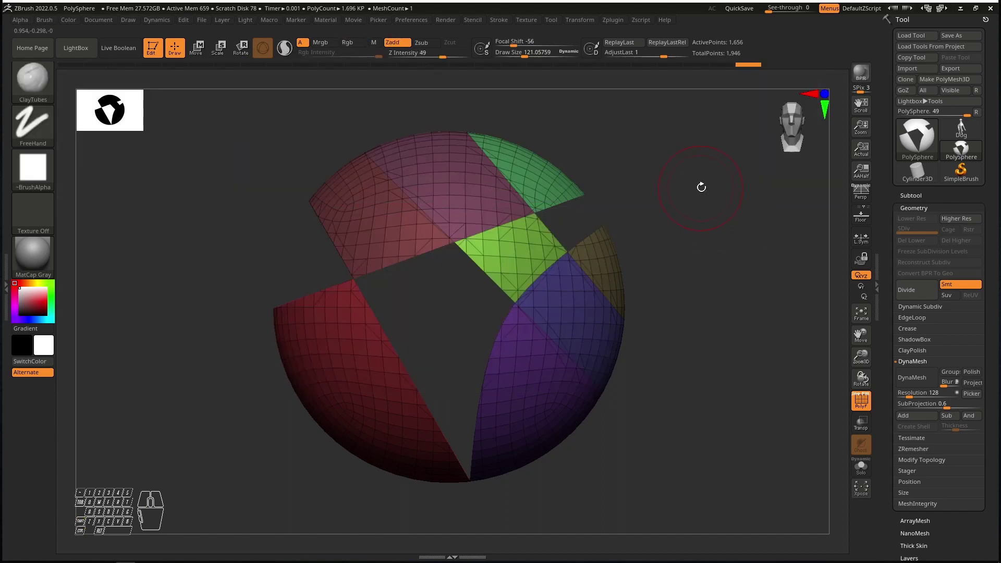
{"action": "left_click_drag", "start_coordinate": [706, 167], "coordinate": [668, 256], "text": "ctrl+shift"}
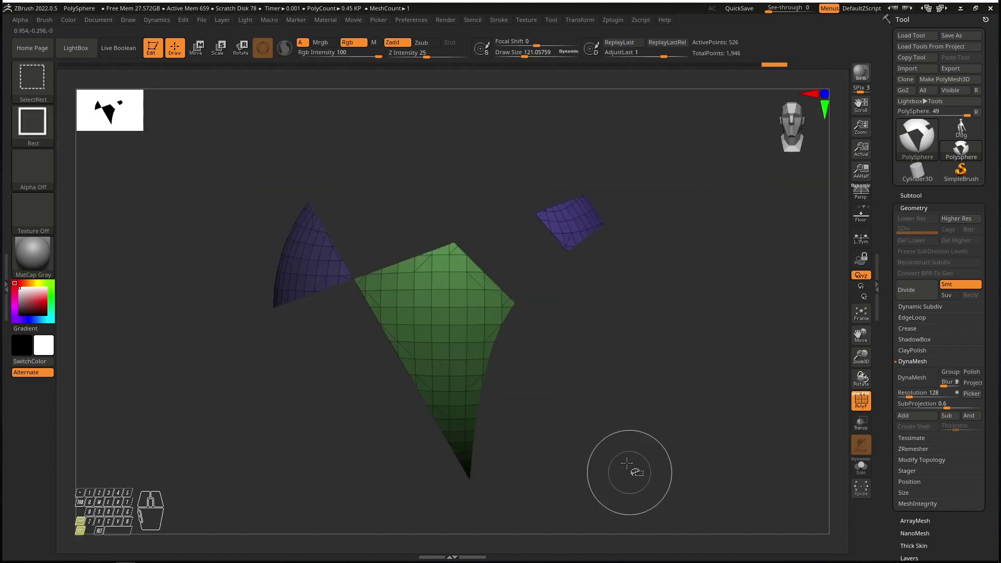
Step: Restore the whole sphere's visibility and hide the pink upper polygroup, the large bright red lower one and the large blue one on the right side
{"action": "left_click", "coordinate": [675, 266], "text": "ctrl+shift"}
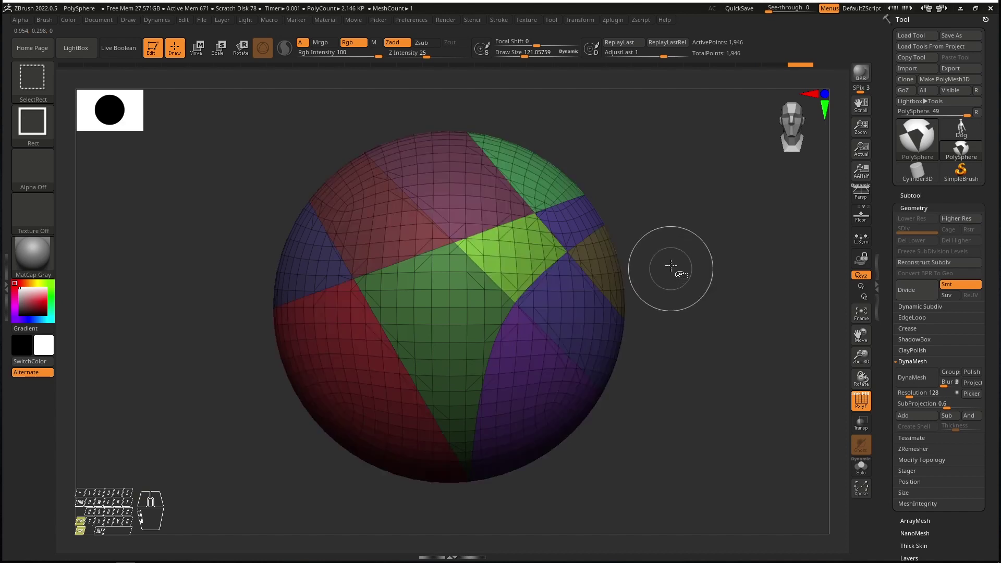
{"action": "key", "text": "ctrl"}
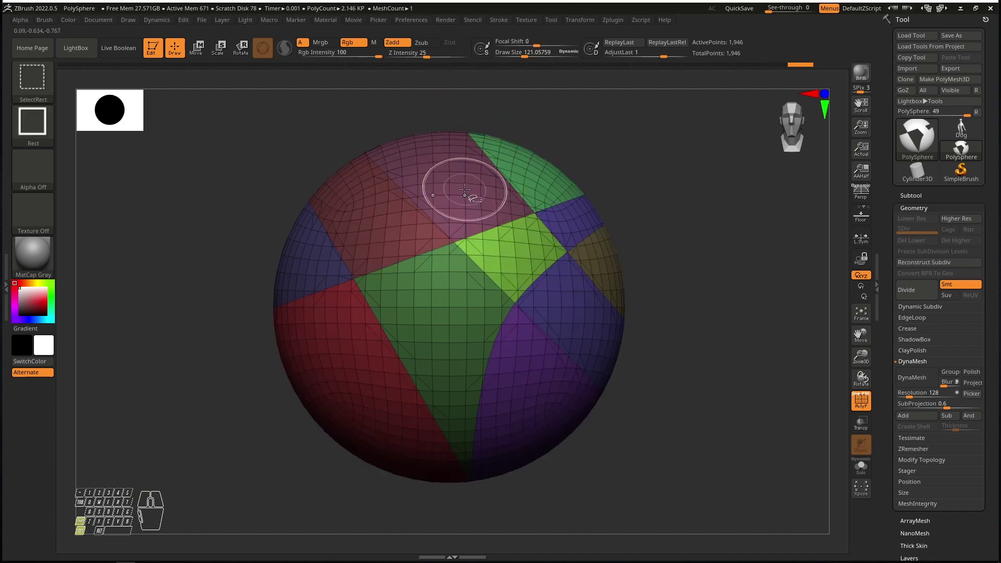
{"action": "left_click", "coordinate": [463, 186], "text": "ctrl+shift"}
{"action": "left_click", "coordinate": [472, 224], "text": "ctrl+shift"}
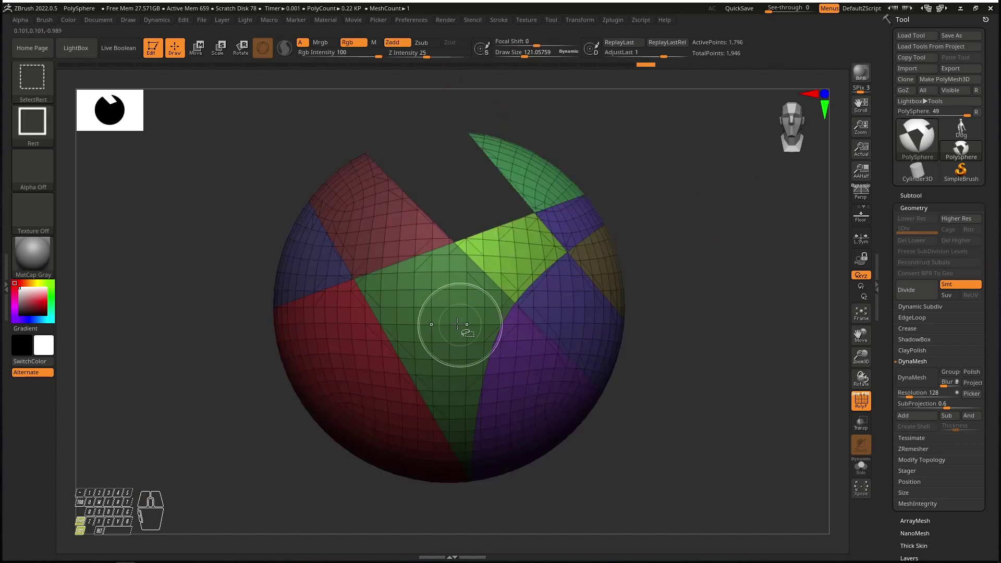
{"action": "left_click", "coordinate": [347, 385], "text": "ctrl+shift"}
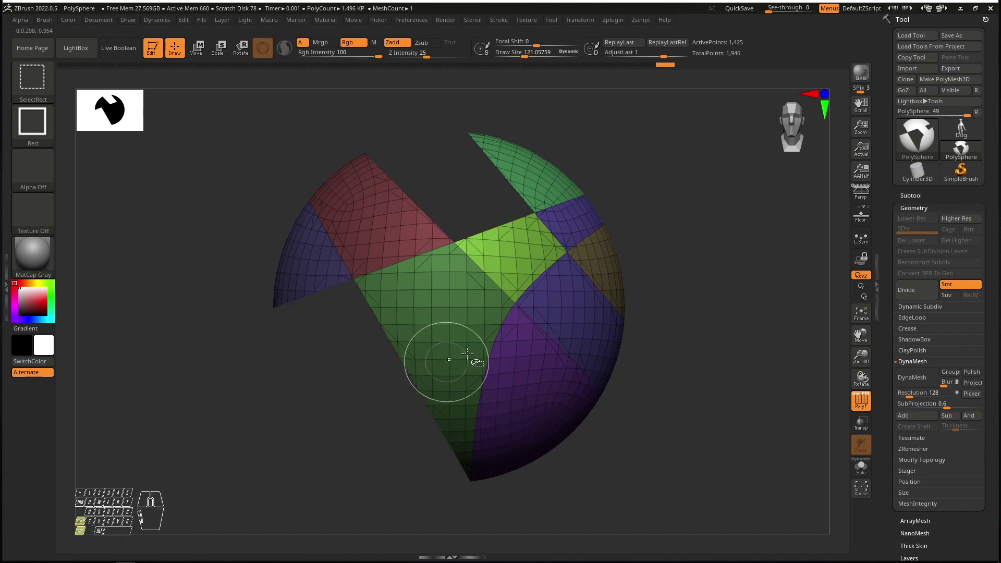
{"action": "left_click", "coordinate": [587, 326], "text": "ctrl+shift"}
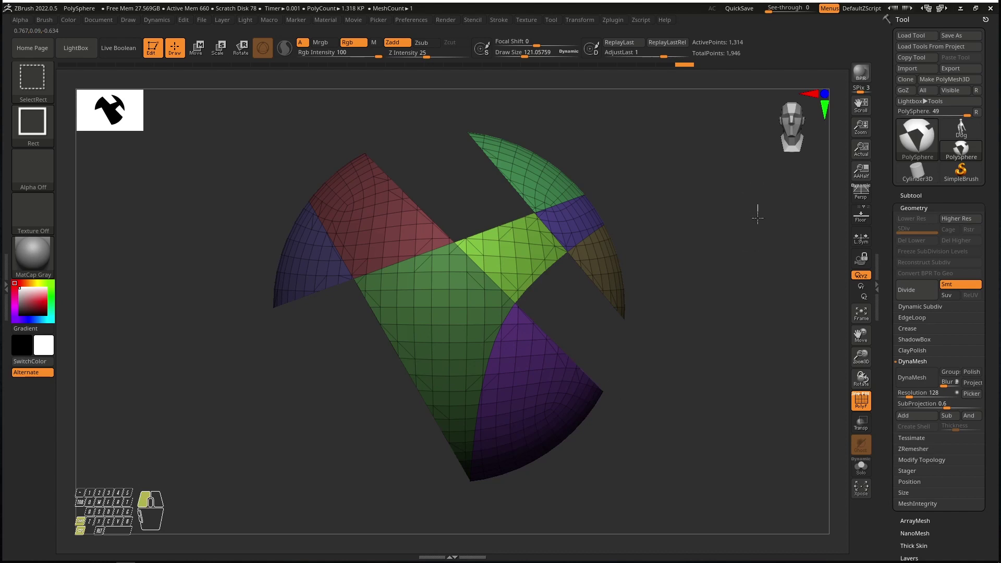
Step: Invert the polygroup visibility twice, and restore the visibility of the whole sphere
{"action": "left_click_drag", "start_coordinate": [759, 204], "coordinate": [699, 305], "text": "ctrl+shift"}
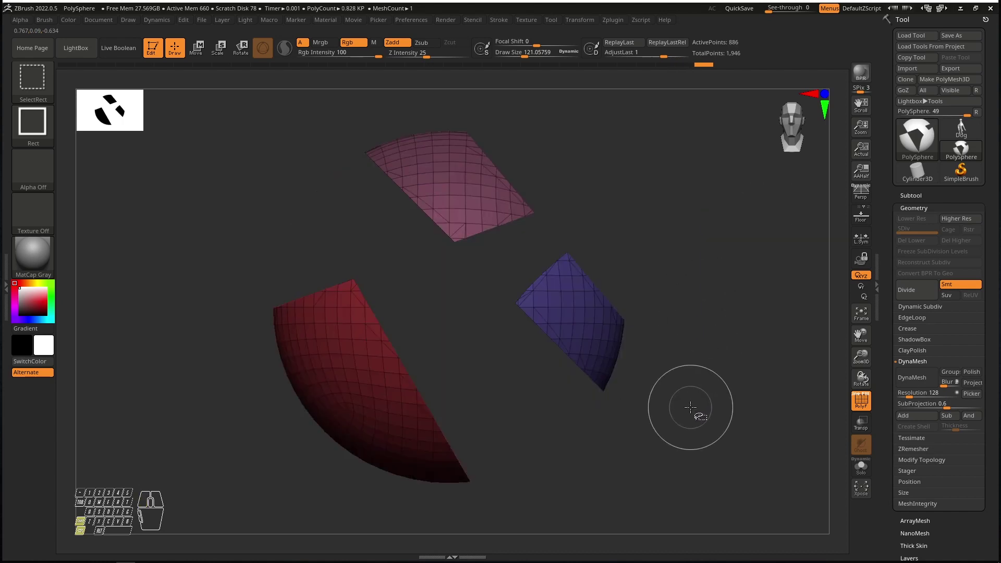
{"action": "left_click_drag", "start_coordinate": [746, 206], "coordinate": [701, 420], "text": "ctrl+shift"}
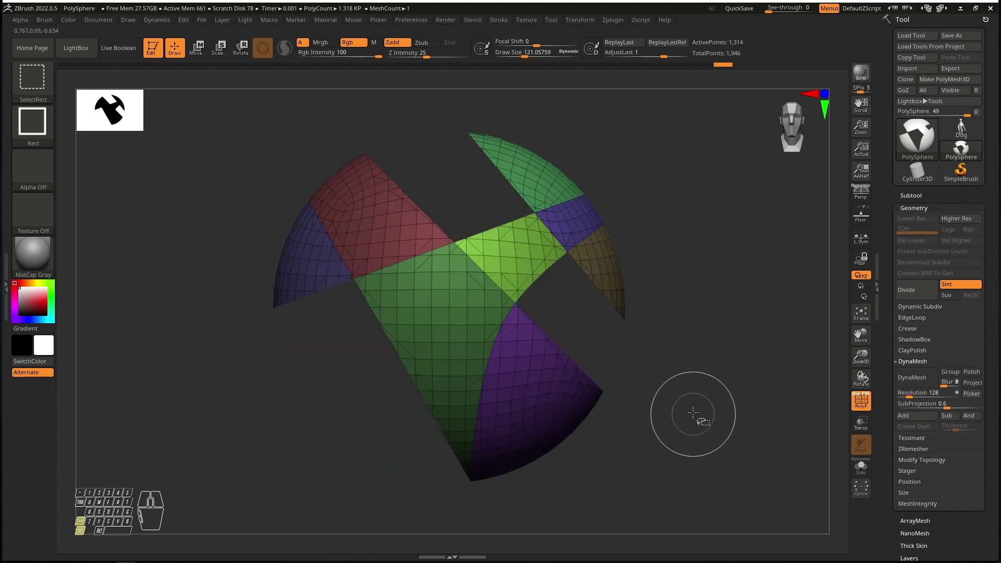
{"action": "left_click", "coordinate": [699, 218], "text": "ctrl+shift"}
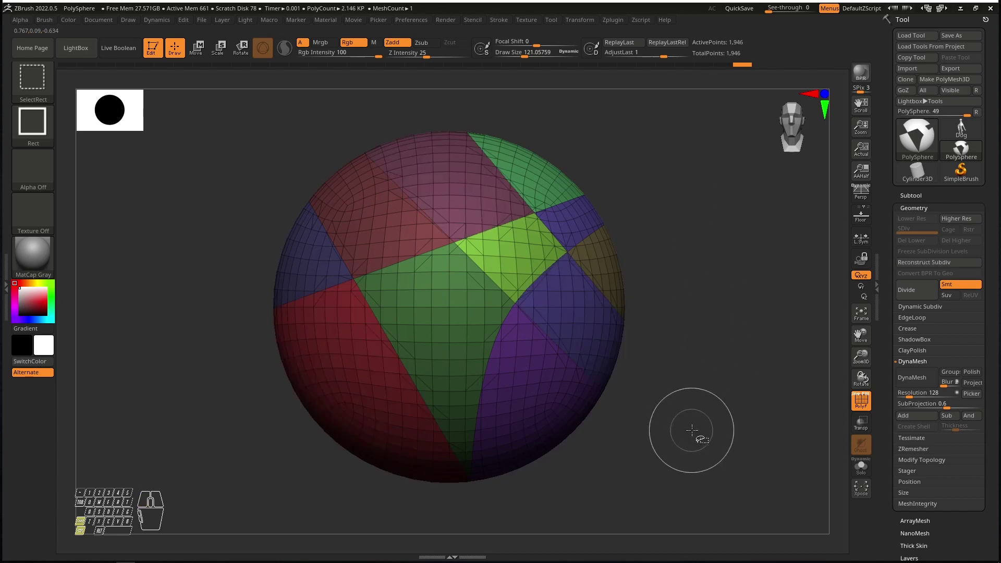
Step: Turn the PolyFrame display off to see the plain grey sphere, and turn it back on
{"action": "right_click_drag", "start_coordinate": [400, 270], "coordinate": [399, 209], "text": "ctrl"}
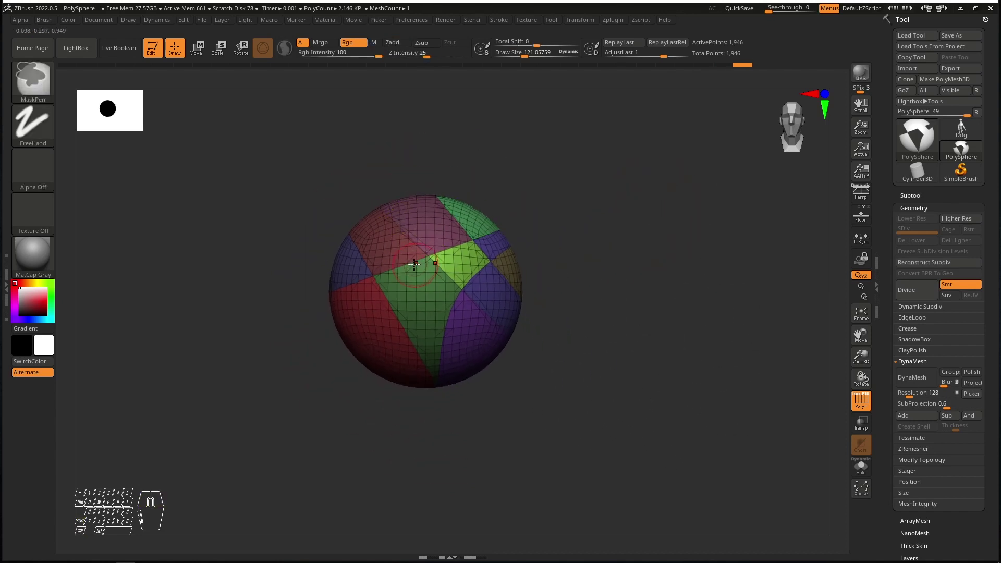
{"action": "mouse_move", "coordinate": [431, 261]}
{"action": "right_mouse_down", "text": "shift"}
{"action": "mouse_move", "coordinate": [512, 258]}
{"action": "mouse_move", "coordinate": [417, 266]}
{"action": "mouse_move", "coordinate": [404, 272]}
{"action": "mouse_move", "coordinate": [421, 293]}
{"action": "mouse_move", "coordinate": [428, 269]}
{"action": "right_mouse_up", "text": "shift"}
{"action": "right_click_drag", "start_coordinate": [432, 307], "coordinate": [439, 256], "text": "alt"}
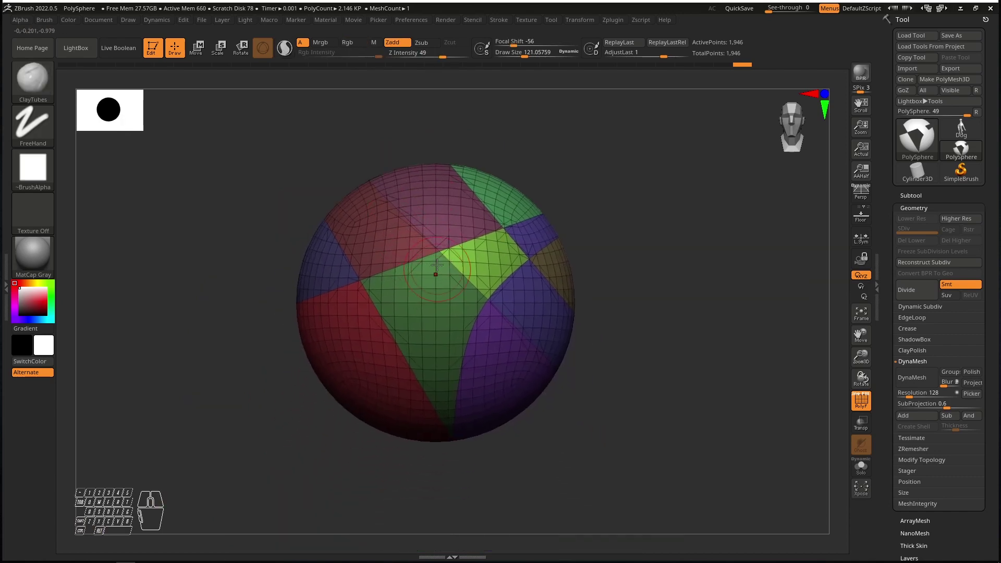
{"action": "key", "text": "shift+f"}
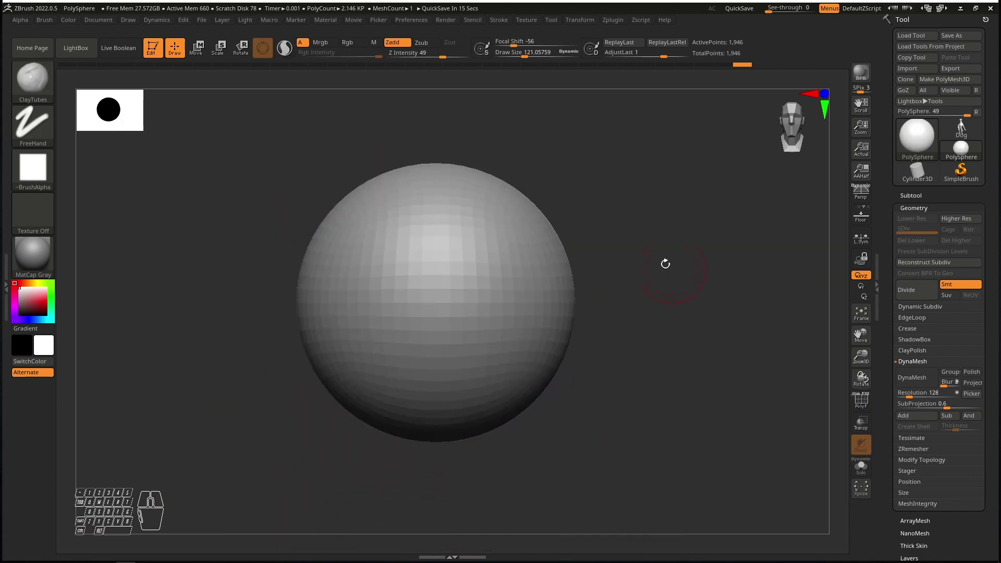
{"action": "right_click_drag", "start_coordinate": [400, 259], "coordinate": [405, 291]}
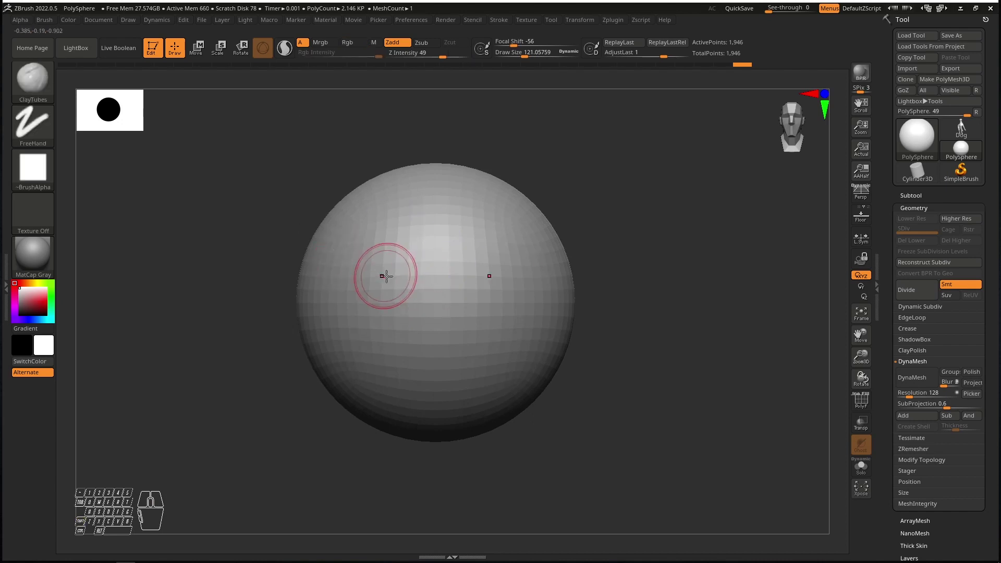
{"action": "left_click", "coordinate": [860, 403]}
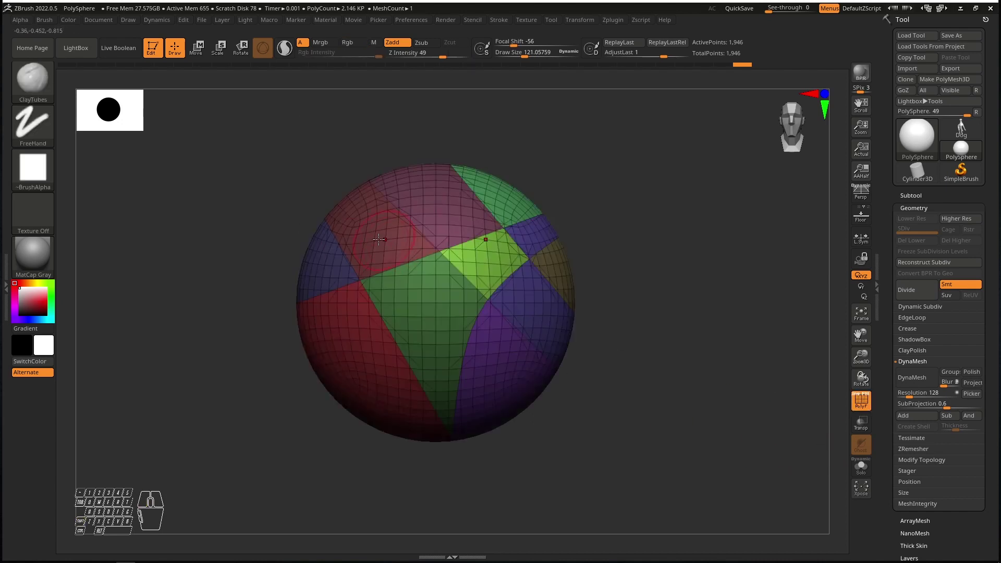
Step: Hide the brownish-red polygroup on the sphere's upper-left side and restore the full sphere's visibility
{"action": "left_click", "coordinate": [402, 229], "text": "ctrl+shift"}
{"action": "left_click", "coordinate": [165, 208], "text": "ctrl+shift"}
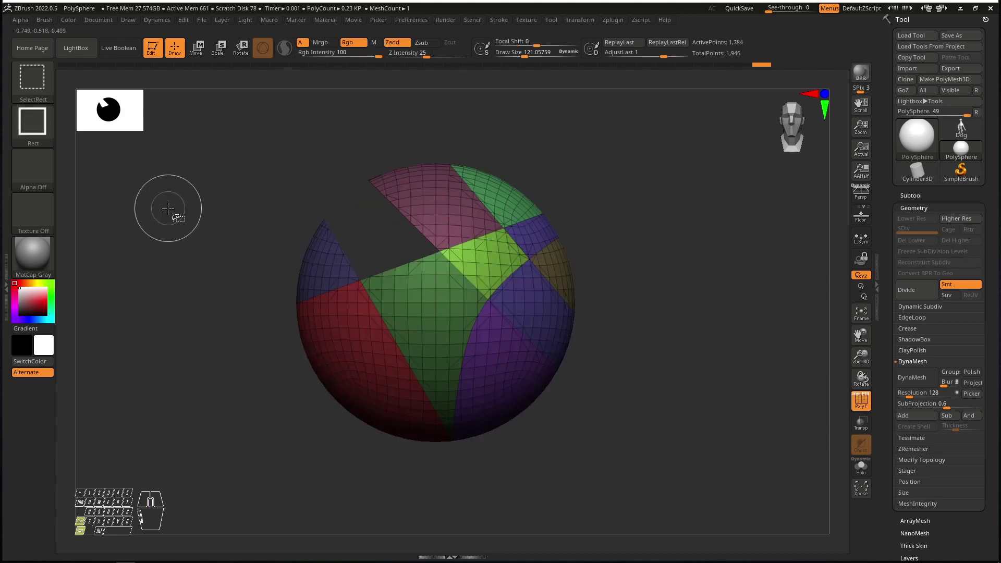
{"action": "left_click", "coordinate": [174, 220], "text": "ctrl+shift"}
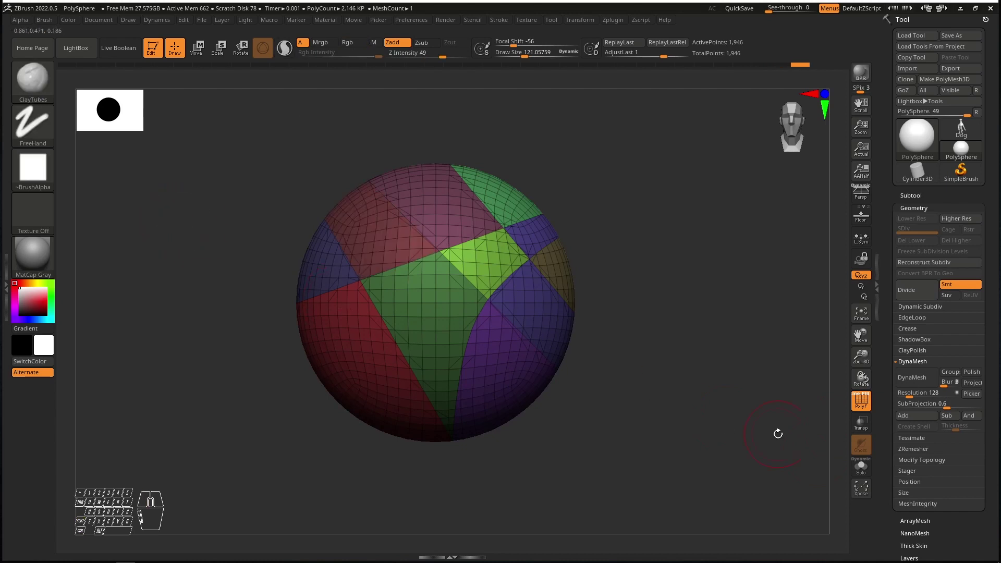
Step: Turn off the PolyFrame display and open the brush library filtered to brushes starting with I to browse the IMM brushes
{"action": "left_click", "coordinate": [861, 410]}
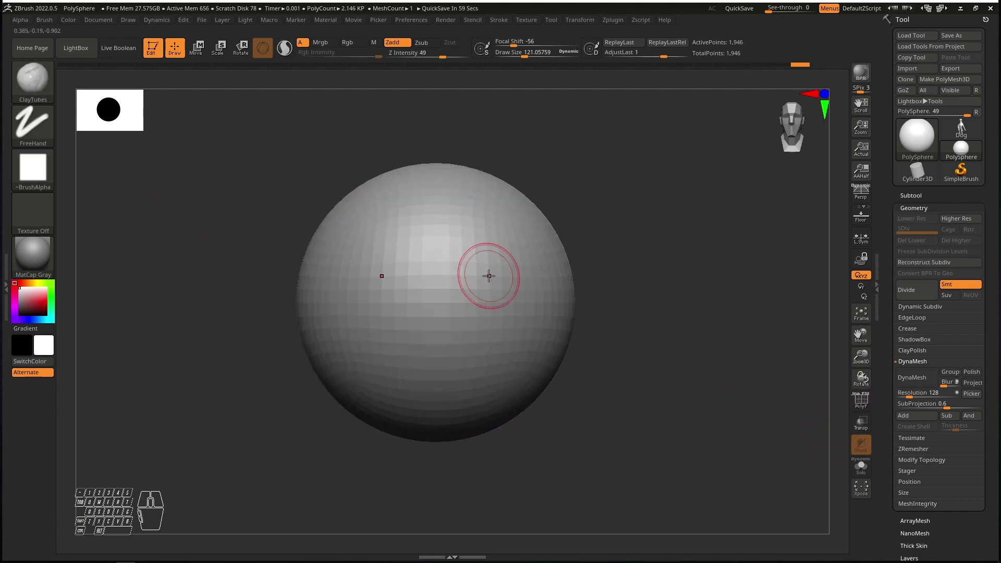
{"action": "key", "text": "b"}
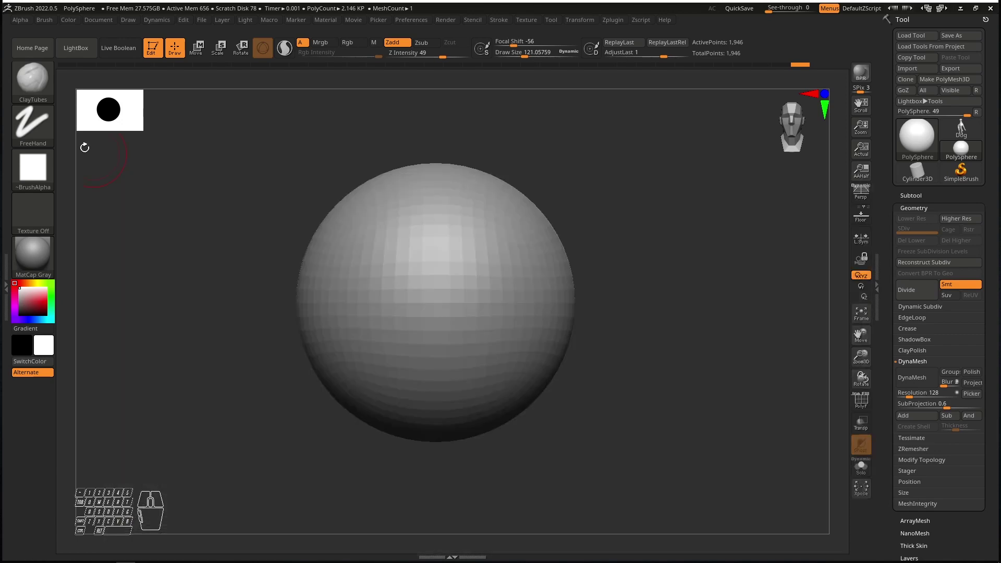
{"action": "left_click", "coordinate": [23, 81]}
{"action": "key", "text": "b"}
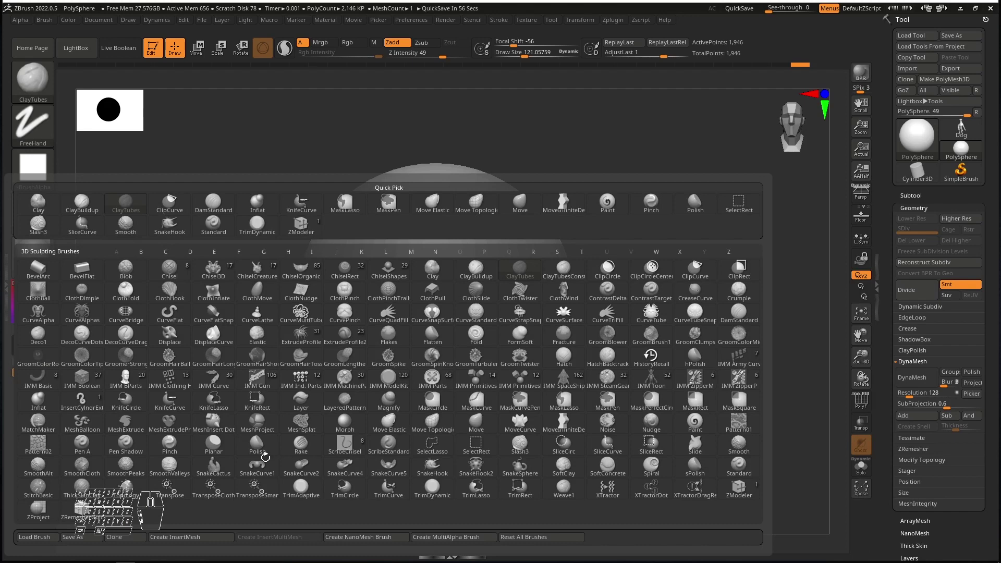
{"action": "key", "text": "i"}
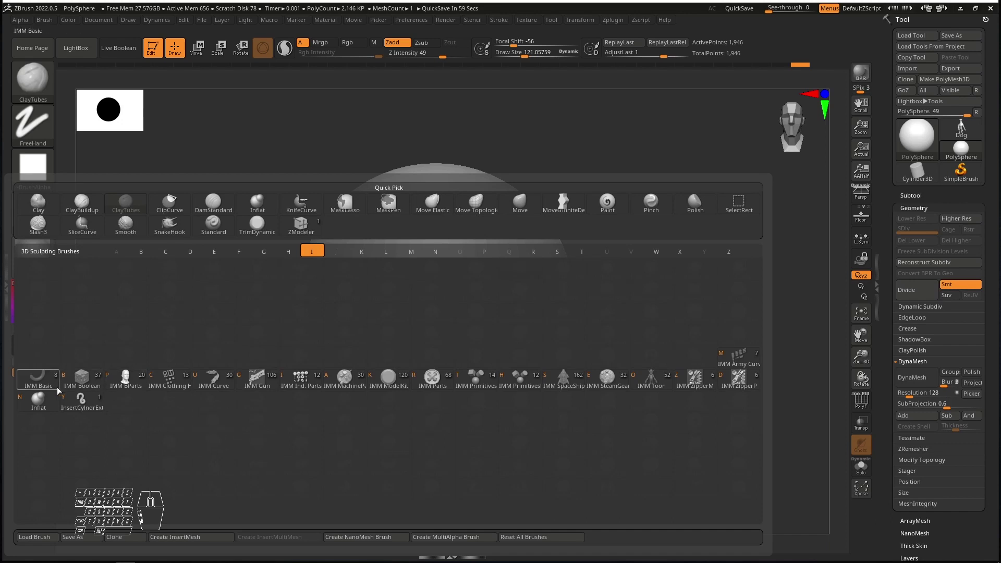
{"action": "mouse_move", "coordinate": [81, 388]}
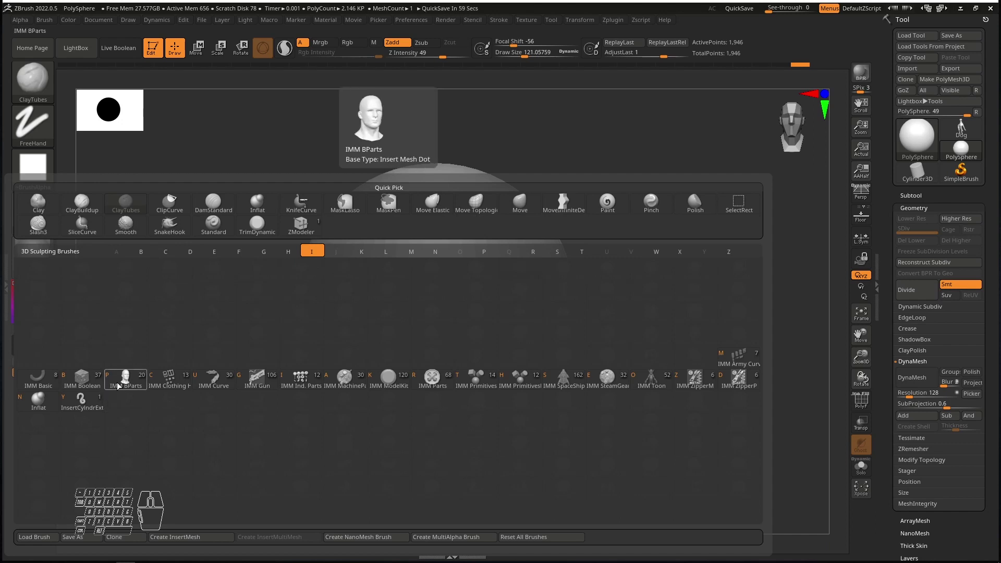
Step: With the IMM Toon brush, insert mirrored Base Arm meshes on the sphere's sides and mirrored Base Ear meshes above them
{"action": "left_click", "coordinate": [650, 384]}
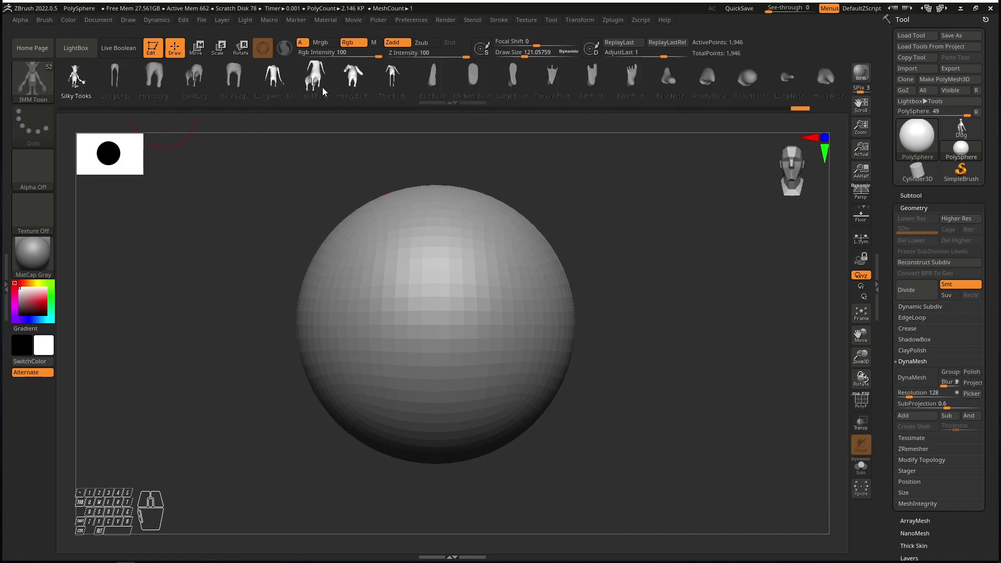
{"action": "mouse_move", "coordinate": [703, 76]}
{"action": "left_mouse_down"}
{"action": "mouse_move", "coordinate": [399, 93]}
{"action": "mouse_move", "coordinate": [178, 90]}
{"action": "left_mouse_up"}
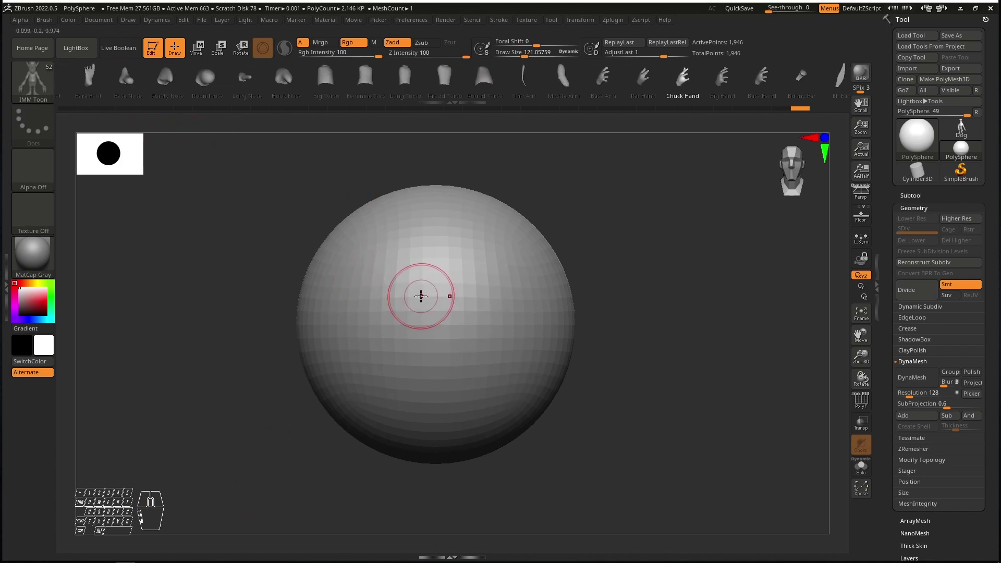
{"action": "mouse_move", "coordinate": [334, 74]}
{"action": "left_mouse_down"}
{"action": "mouse_move", "coordinate": [706, 73]}
{"action": "mouse_move", "coordinate": [344, 84]}
{"action": "mouse_move", "coordinate": [687, 82]}
{"action": "mouse_move", "coordinate": [410, 93]}
{"action": "mouse_move", "coordinate": [682, 89]}
{"action": "mouse_move", "coordinate": [341, 88]}
{"action": "left_mouse_up"}
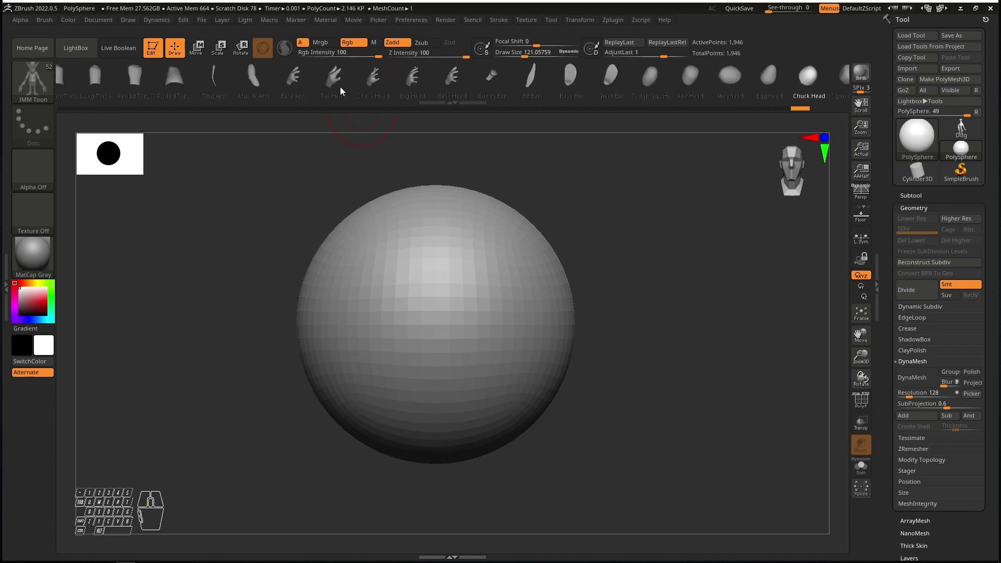
{"action": "left_click", "coordinate": [292, 76]}
{"action": "mouse_move", "coordinate": [345, 292]}
{"action": "left_mouse_down"}
{"action": "mouse_move", "coordinate": [371, 340]}
{"action": "mouse_move", "coordinate": [399, 360]}
{"action": "left_mouse_up"}
{"action": "right_click_drag", "start_coordinate": [405, 307], "coordinate": [587, 112]}
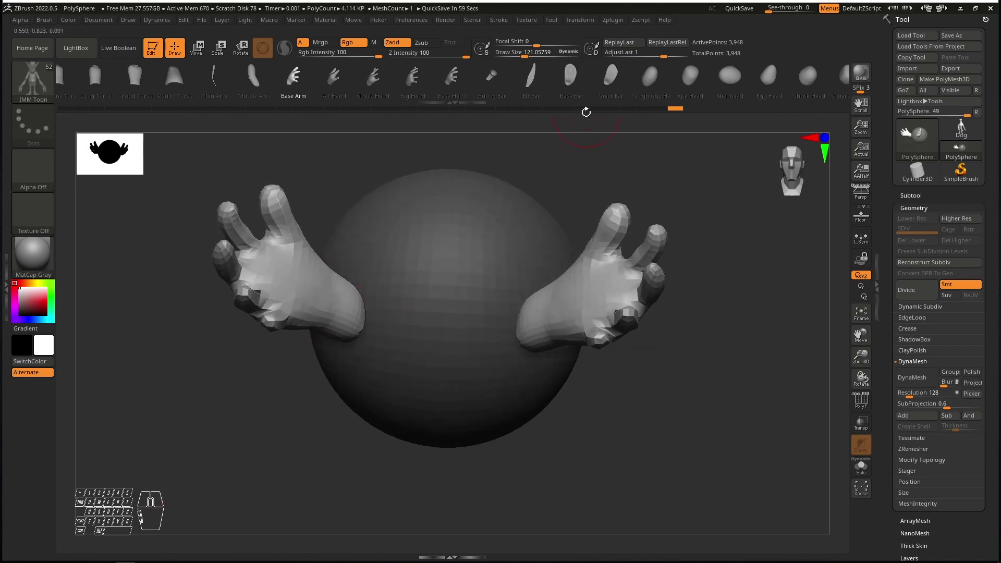
{"action": "left_click", "coordinate": [572, 78]}
{"action": "left_click_drag", "start_coordinate": [525, 240], "coordinate": [535, 326]}
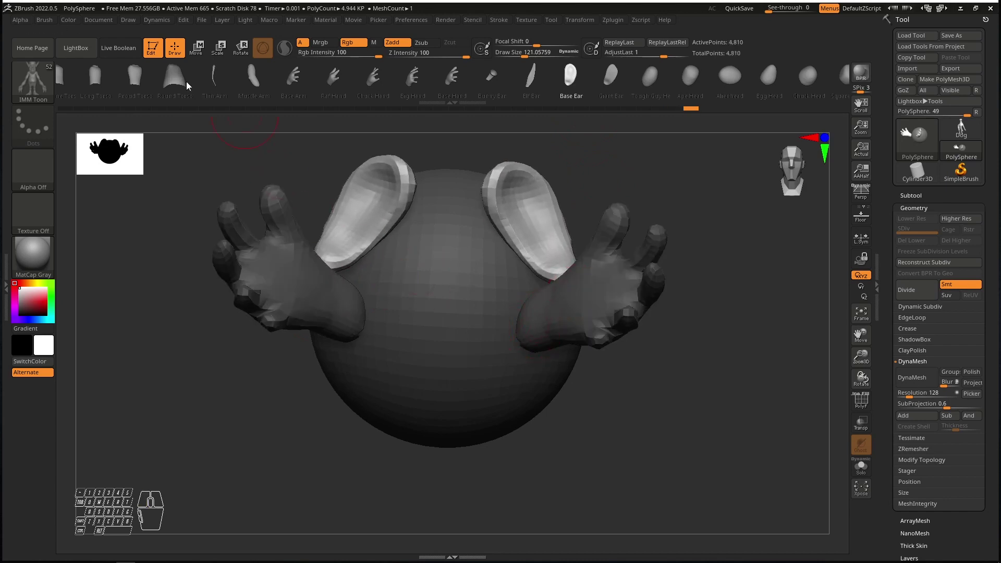
Step: Insert the Pointy Nose mesh at the centre of the sphere's front, undoing a first misplaced attempt, and inspect it from the side
{"action": "left_click_drag", "start_coordinate": [186, 81], "coordinate": [635, 77]}
{"action": "left_click", "coordinate": [302, 78]}
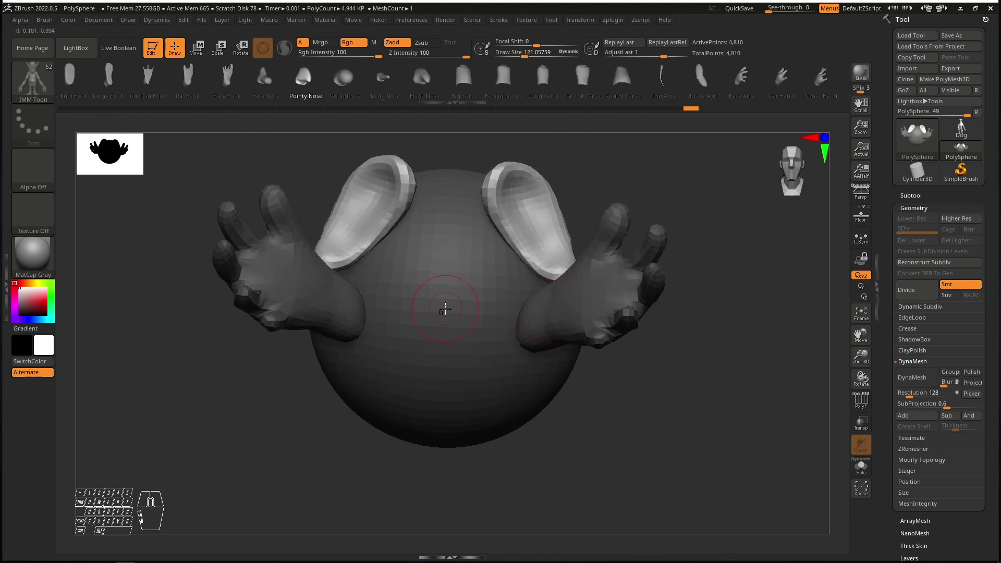
{"action": "left_click_drag", "start_coordinate": [465, 286], "coordinate": [477, 313]}
{"action": "right_click_drag", "start_coordinate": [477, 313], "coordinate": [520, 284]}
{"action": "key", "text": "ctrl+z"}
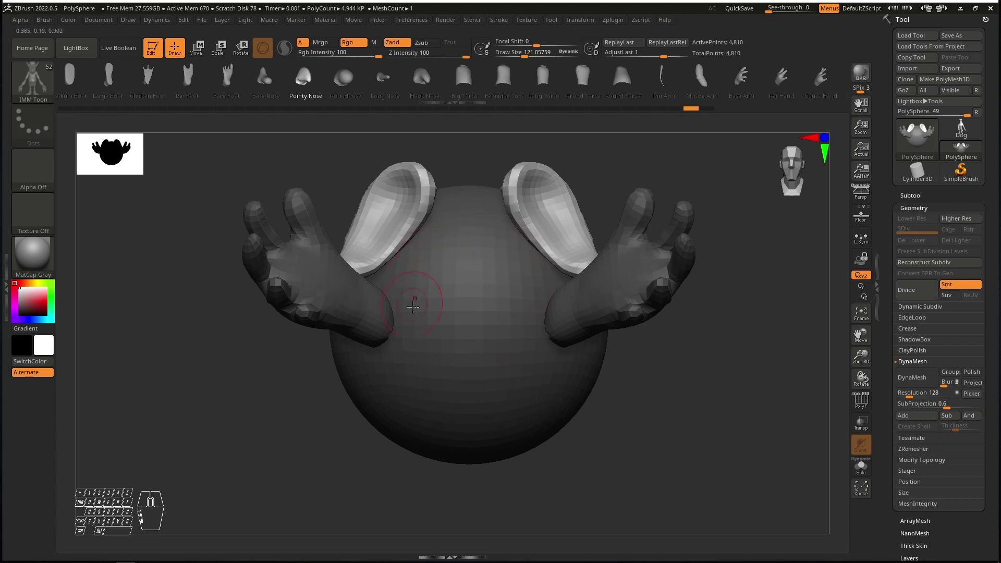
{"action": "left_click_drag", "start_coordinate": [468, 297], "coordinate": [467, 384]}
{"action": "right_click_drag", "start_coordinate": [537, 339], "coordinate": [323, 210]}
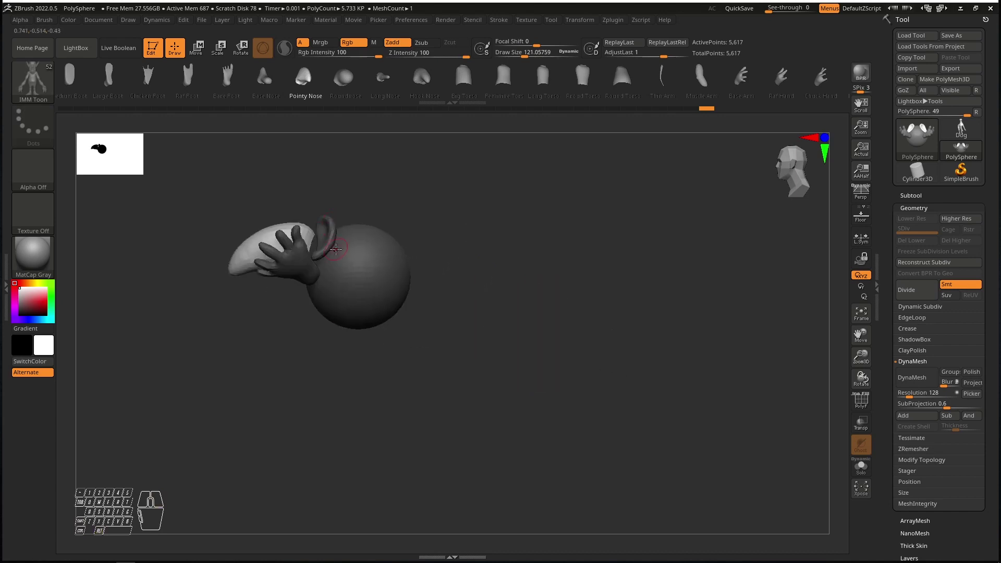
{"action": "right_click_drag", "start_coordinate": [336, 250], "coordinate": [554, 339]}
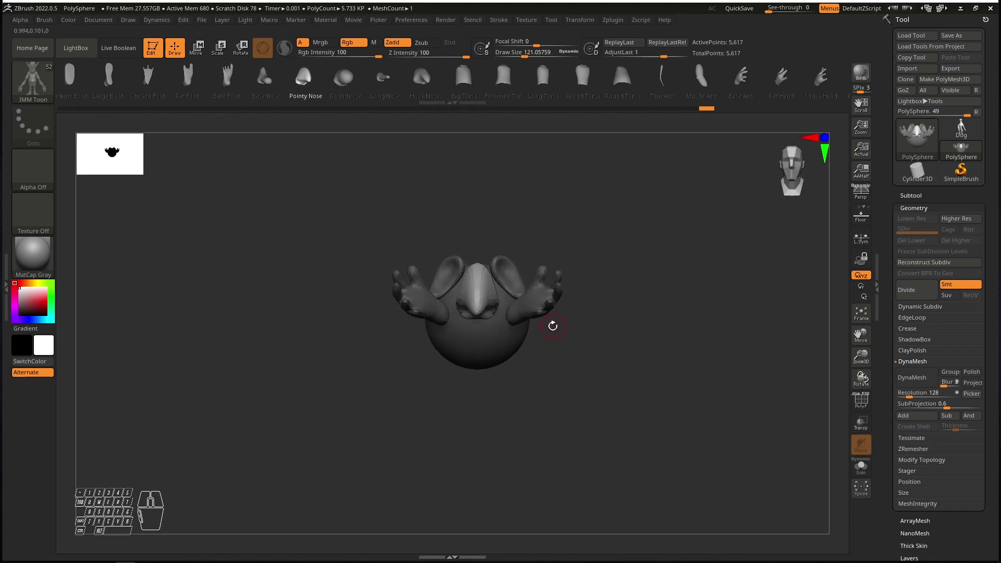
Step: Undo the inserted nose, ears and arms and go back through the undo history to the smooth sphere at subdivision level 3
{"action": "key", "text": "ctrl+z"}
{"action": "key", "text": "ctrl+z"}
{"action": "key", "text": "ctrl+z"}
{"action": "key", "text": "ctrl+z"}
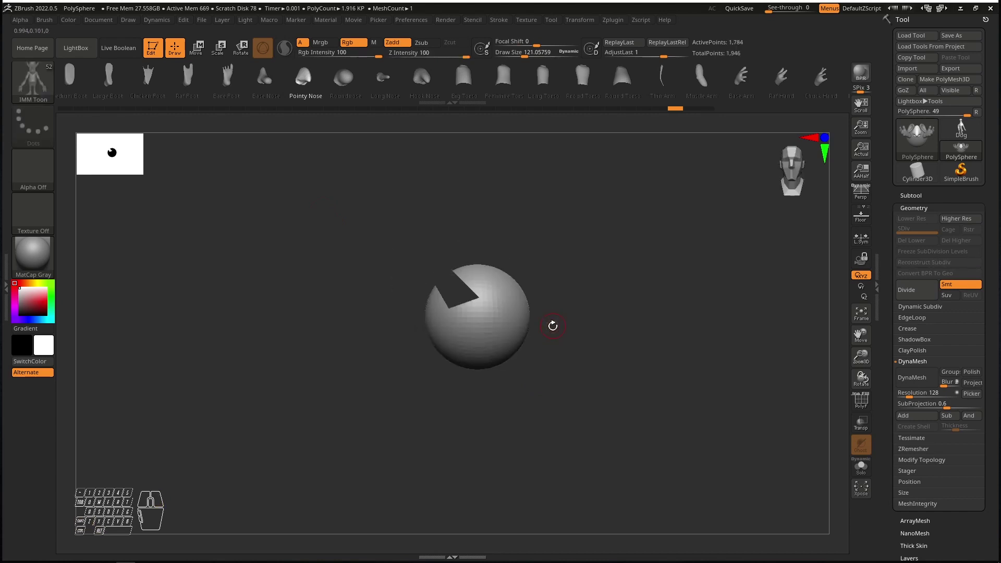
{"action": "key", "text": "ctrl+z"}
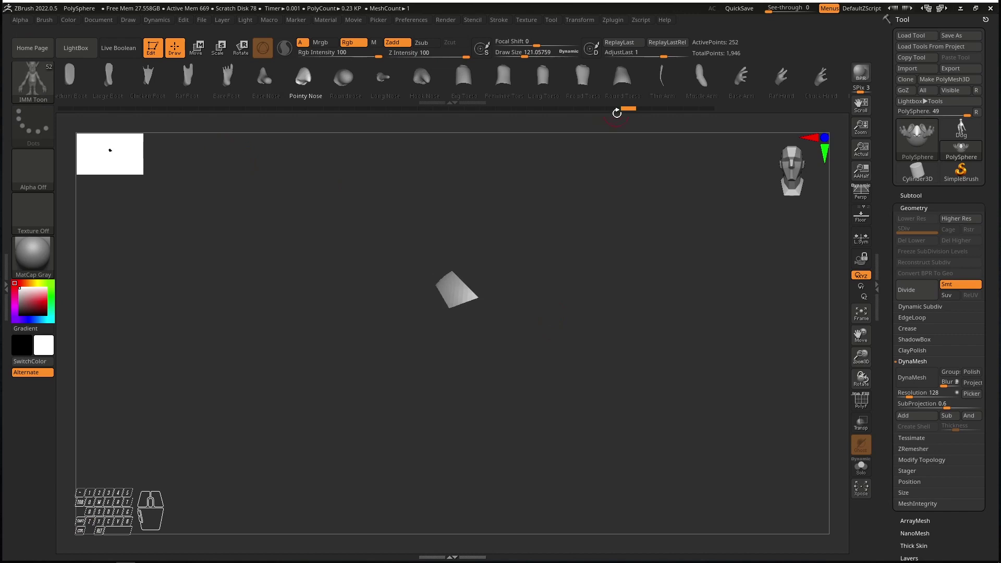
{"action": "left_click_drag", "start_coordinate": [617, 109], "coordinate": [65, 109]}
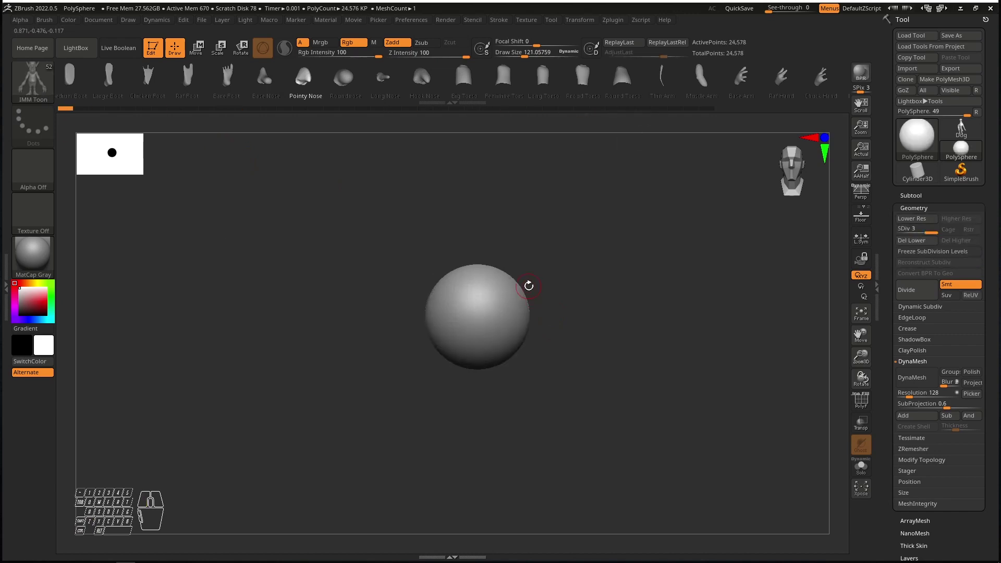
Step: Select the Clay brush, sculpt a first mirrored stroke on the sphere's upper front, and accept removing the newer undo history entries
{"action": "key", "text": "b"}
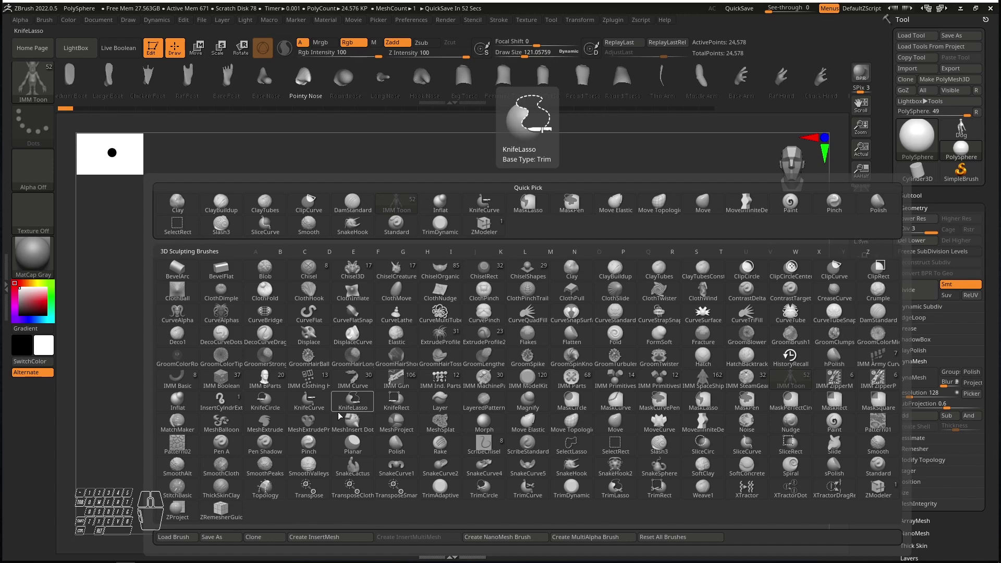
{"action": "key", "text": "c"}
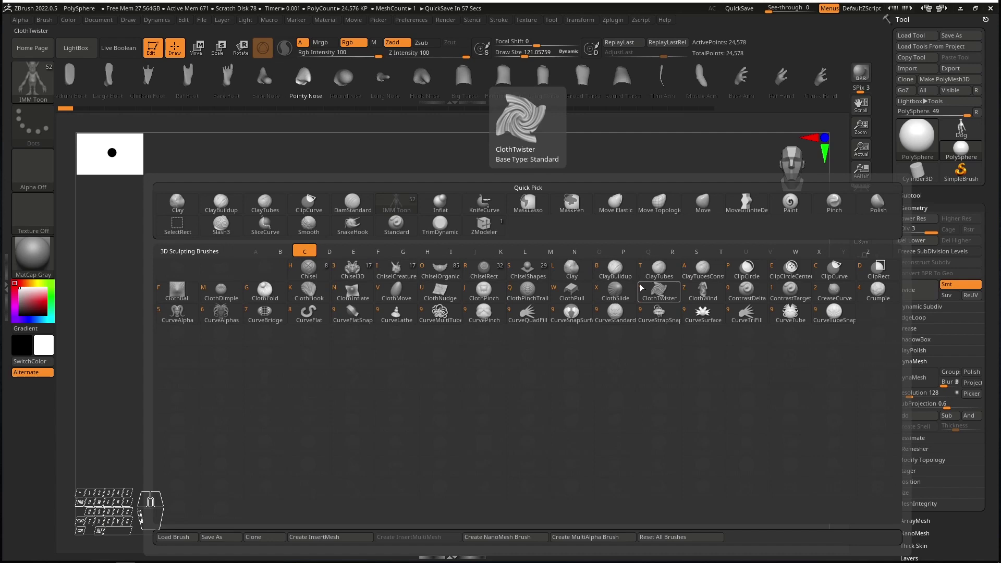
{"action": "left_click", "coordinate": [583, 272]}
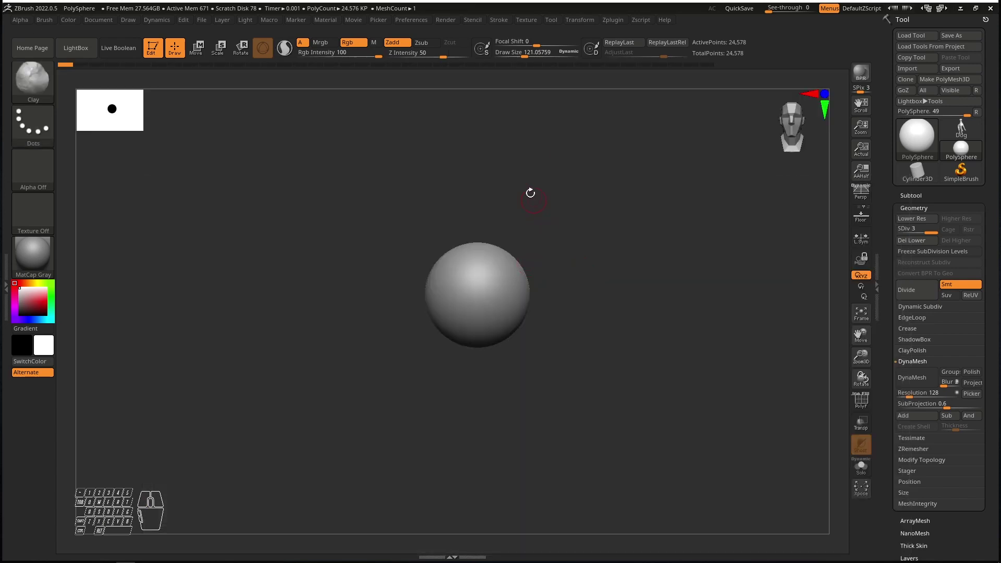
{"action": "right_click_drag", "start_coordinate": [536, 188], "coordinate": [554, 334], "text": "ctrl"}
{"action": "right_click_drag", "start_coordinate": [485, 289], "coordinate": [513, 202], "text": "alt"}
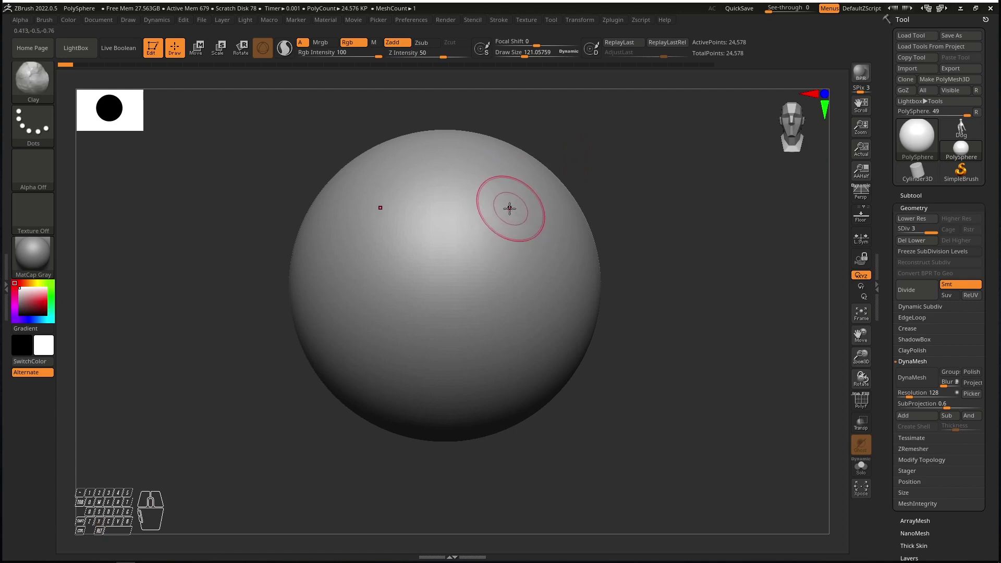
{"action": "left_click", "coordinate": [529, 197]}
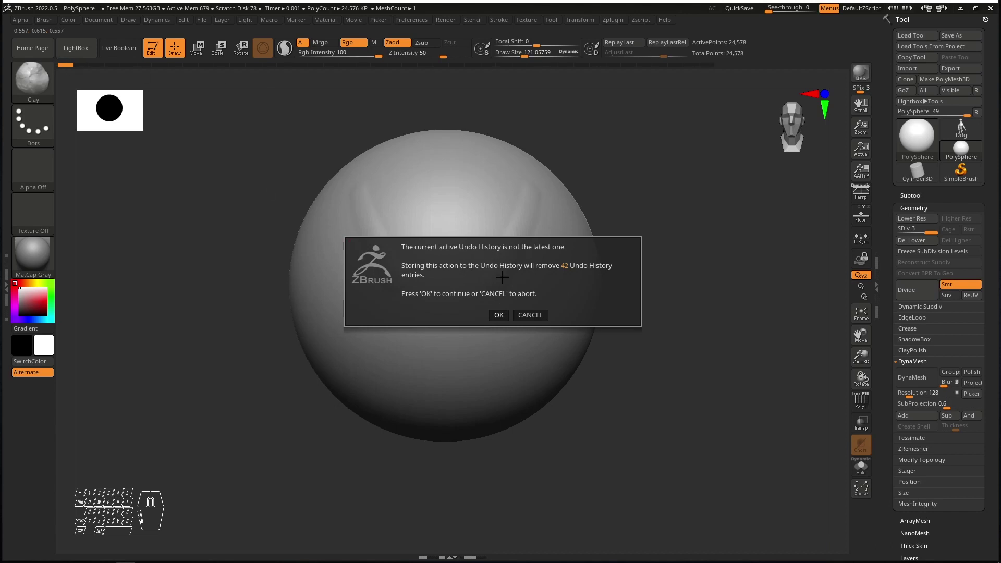
{"action": "left_click", "coordinate": [501, 317]}
Step: Build up slanted mirrored brow ridges with the Clay brush and carve eye sockets beneath them
{"action": "right_click_drag", "start_coordinate": [579, 230], "coordinate": [549, 204]}
{"action": "left_click_drag", "start_coordinate": [549, 201], "coordinate": [491, 287]}
{"action": "mouse_move", "coordinate": [540, 207]}
{"action": "left_mouse_down"}
{"action": "mouse_move", "coordinate": [491, 288]}
{"action": "mouse_move", "coordinate": [601, 199]}
{"action": "mouse_move", "coordinate": [485, 319]}
{"action": "mouse_move", "coordinate": [477, 301]}
{"action": "mouse_move", "coordinate": [547, 222]}
{"action": "left_mouse_up"}
{"action": "mouse_move", "coordinate": [512, 287]}
{"action": "left_mouse_down", "text": "alt"}
{"action": "mouse_move", "coordinate": [574, 254]}
{"action": "mouse_move", "coordinate": [519, 315]}
{"action": "mouse_move", "coordinate": [564, 297]}
{"action": "mouse_move", "coordinate": [540, 265]}
{"action": "left_mouse_up", "text": "alt"}
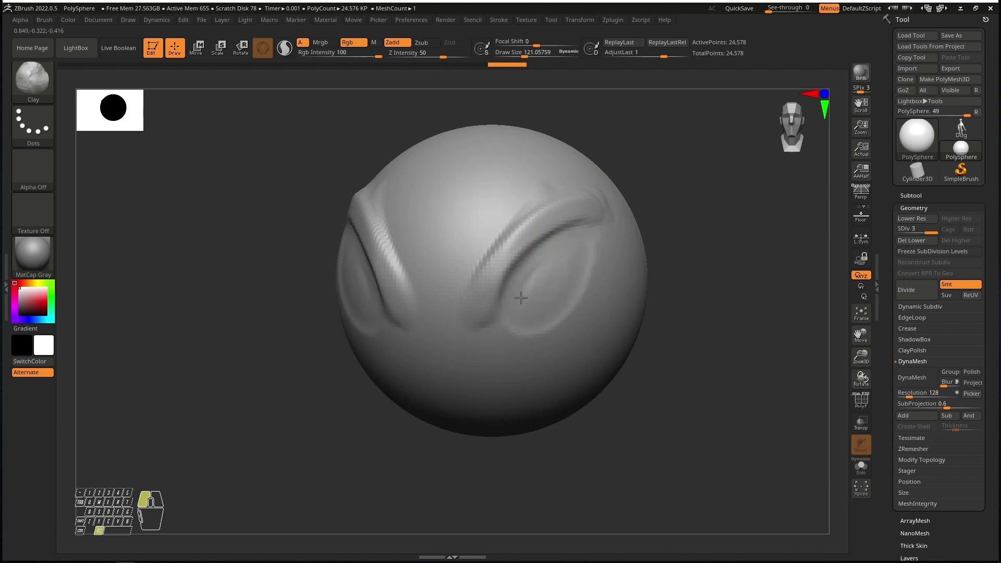
{"action": "mouse_move", "coordinate": [521, 298]}
{"action": "left_mouse_down", "text": "alt"}
{"action": "mouse_move", "coordinate": [534, 284]}
{"action": "mouse_move", "coordinate": [527, 308]}
{"action": "left_mouse_up", "text": "alt"}
{"action": "right_click_drag", "start_coordinate": [480, 309], "coordinate": [461, 320], "text": "shift"}
Step: Mask a crescent-shaped mouth below the eye sockets, unmasking its upper edge into a curve, and invert the mask
{"action": "right_click_drag", "start_coordinate": [461, 320], "coordinate": [459, 224], "text": "alt"}
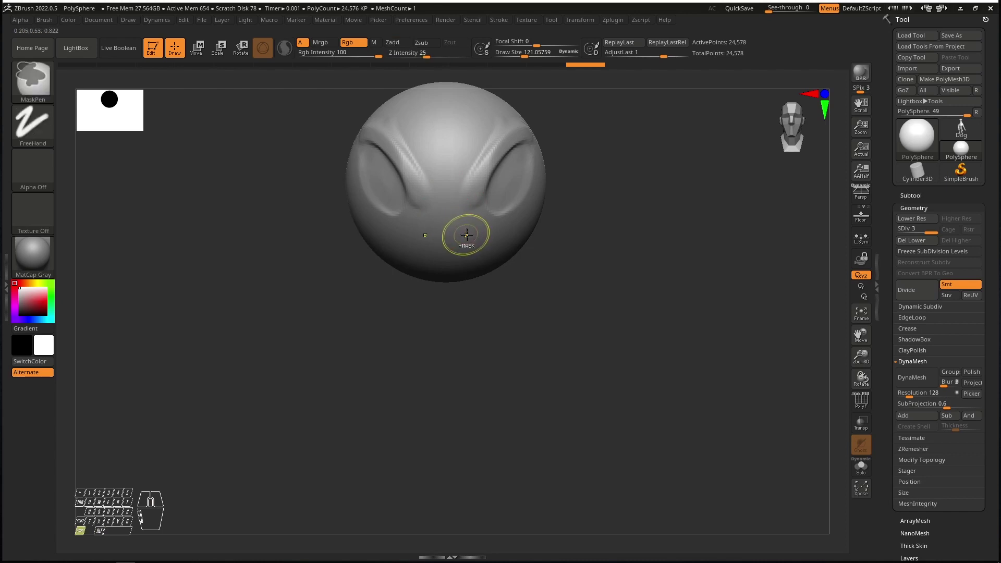
{"action": "mouse_move", "coordinate": [476, 233]}
{"action": "left_mouse_down", "text": "ctrl"}
{"action": "mouse_move", "coordinate": [411, 246]}
{"action": "mouse_move", "coordinate": [459, 259]}
{"action": "left_mouse_up", "text": "ctrl"}
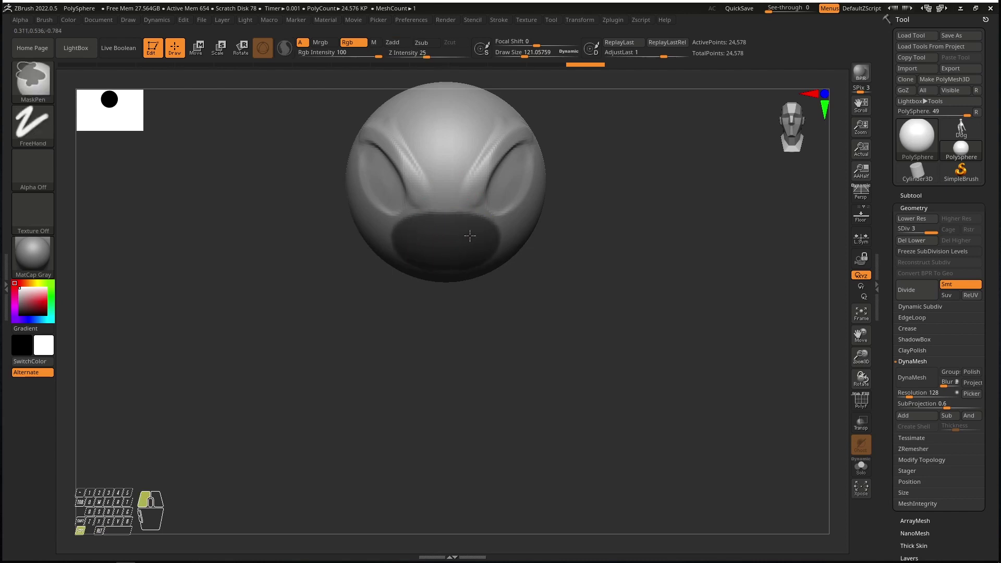
{"action": "mouse_move", "coordinate": [400, 205]}
{"action": "left_mouse_down", "text": "ctrl+alt"}
{"action": "mouse_move", "coordinate": [389, 207]}
{"action": "mouse_move", "coordinate": [447, 220]}
{"action": "mouse_move", "coordinate": [408, 210]}
{"action": "left_mouse_up", "text": "ctrl+alt"}
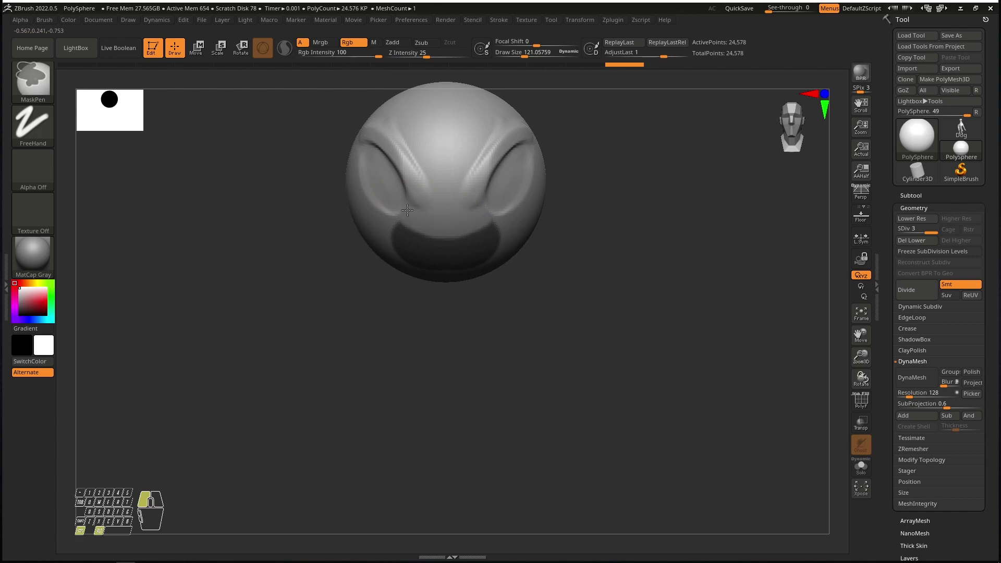
{"action": "left_click_drag", "start_coordinate": [470, 207], "coordinate": [417, 211], "text": "ctrl+alt"}
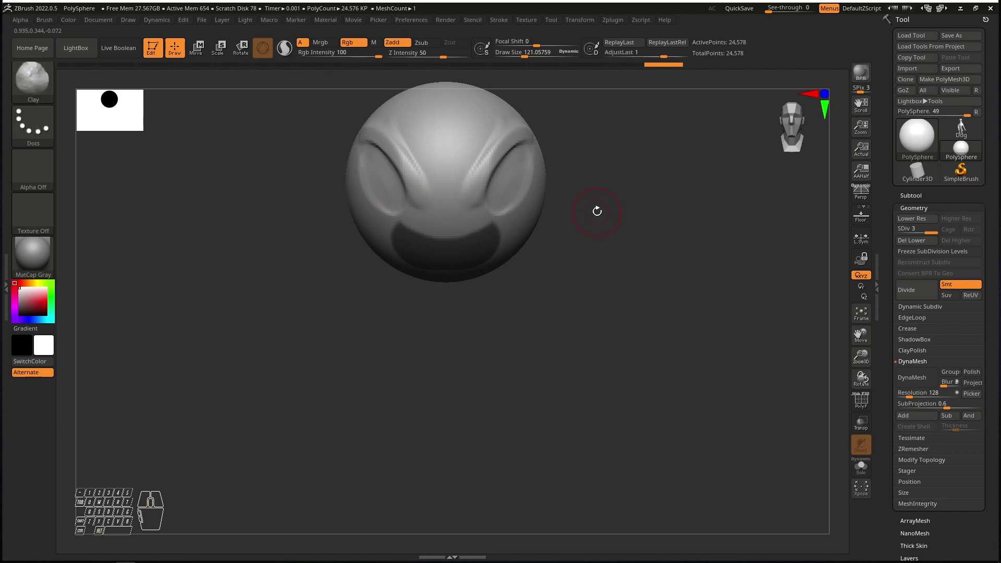
{"action": "left_click", "coordinate": [596, 212], "text": "ctrl"}
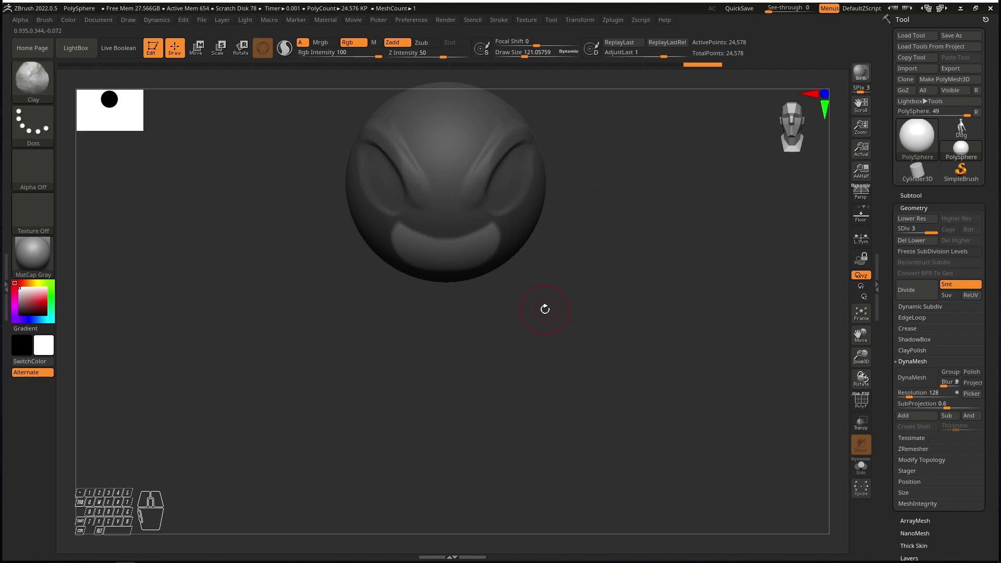
Step: Push the unmasked mouth area into the head using the Move brush at a draw size of 1000
{"action": "key", "text": "b"}
{"action": "key", "text": "m"}
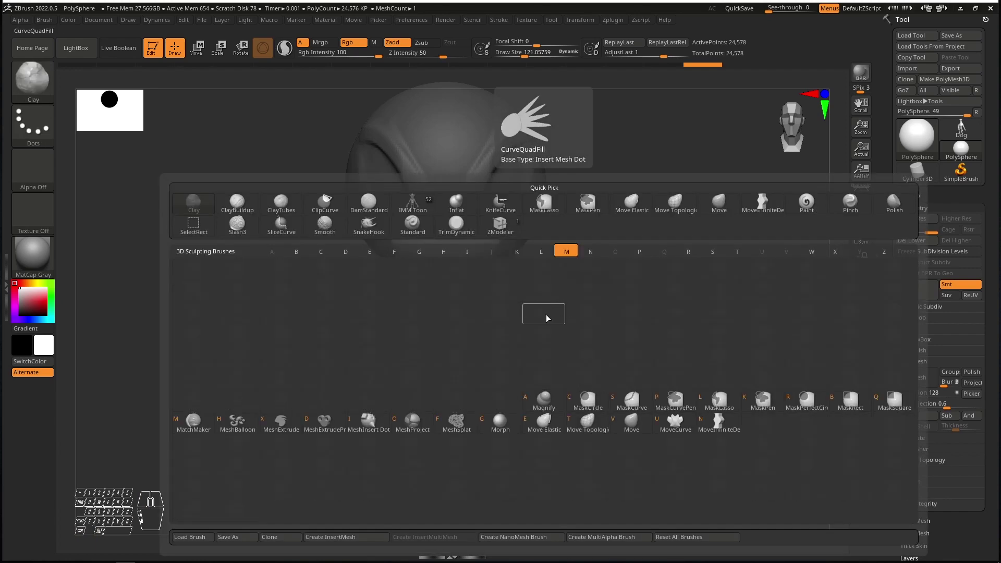
{"action": "left_click", "coordinate": [631, 420]}
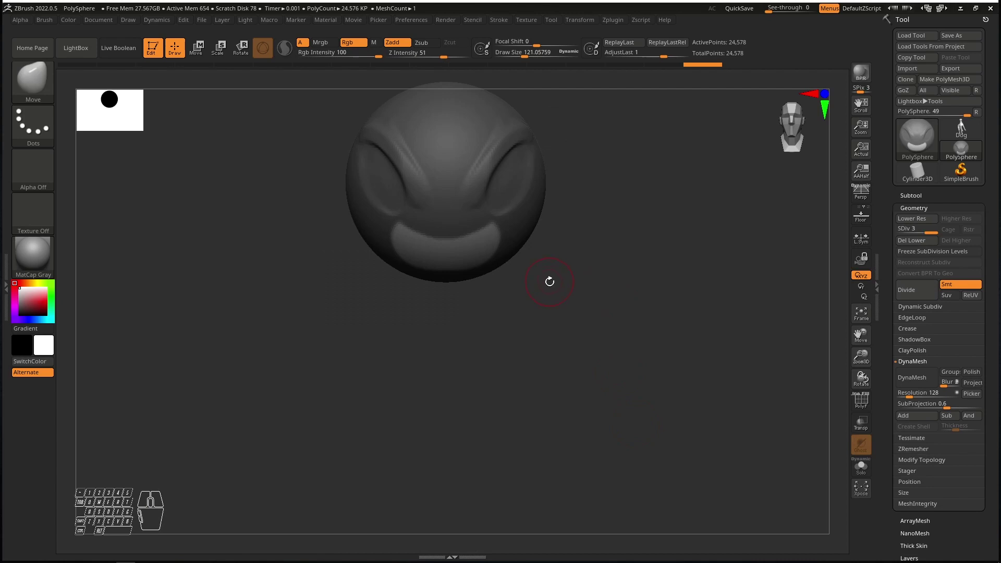
{"action": "key", "text": "s"}
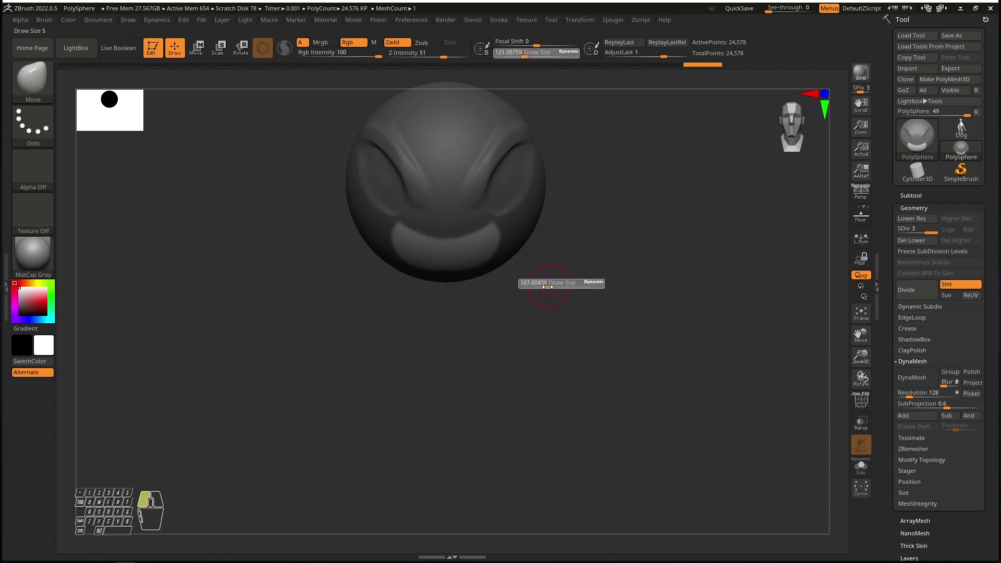
{"action": "left_click_drag", "start_coordinate": [548, 286], "coordinate": [580, 271]}
{"action": "left_click", "coordinate": [543, 54]}
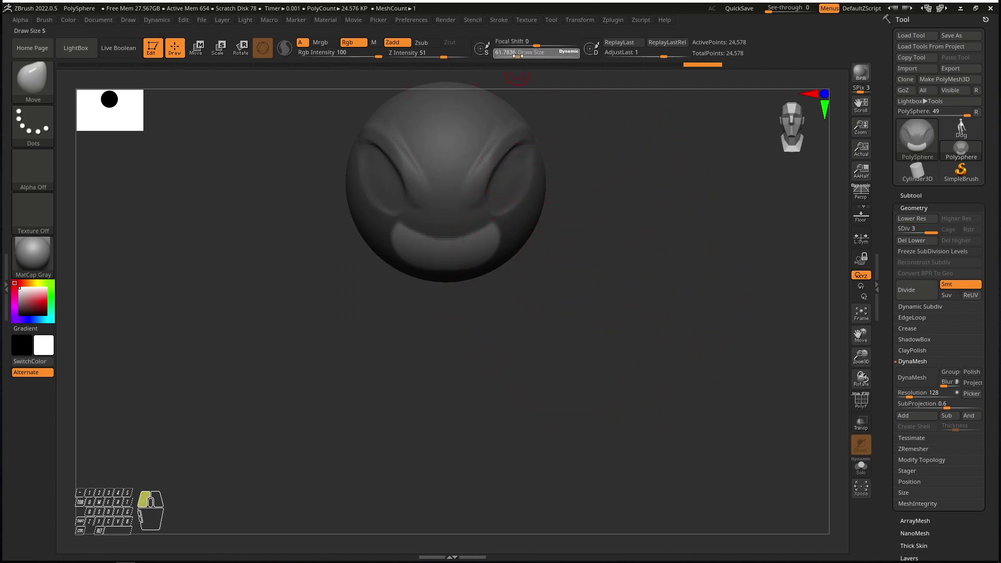
{"action": "right_click_drag", "start_coordinate": [566, 250], "coordinate": [471, 256]}
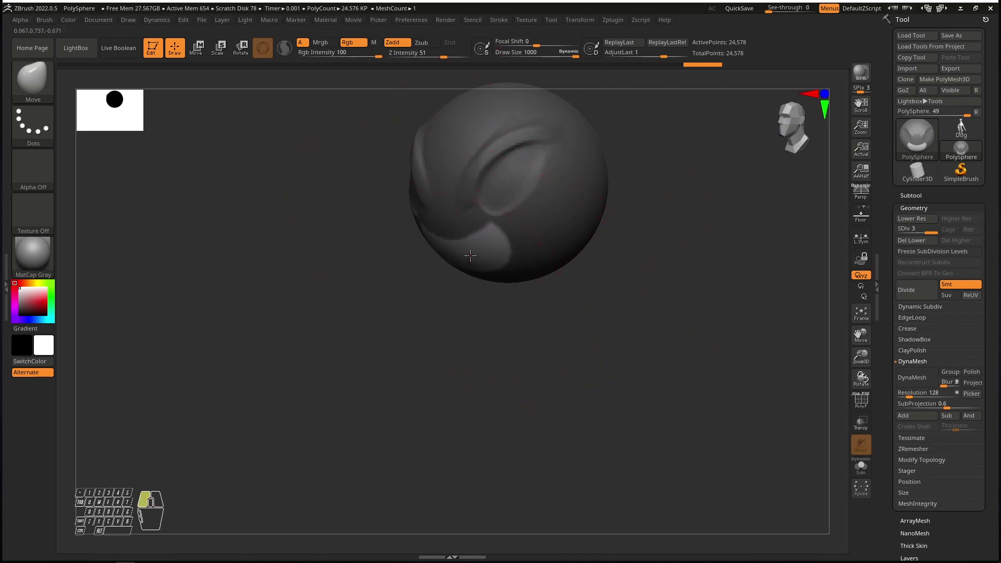
{"action": "left_click_drag", "start_coordinate": [471, 255], "coordinate": [500, 241]}
{"action": "mouse_move", "coordinate": [417, 260]}
{"action": "right_mouse_down"}
{"action": "mouse_move", "coordinate": [451, 250]}
{"action": "mouse_move", "coordinate": [484, 211]}
{"action": "mouse_move", "coordinate": [458, 204]}
{"action": "mouse_move", "coordinate": [477, 237]}
{"action": "mouse_move", "coordinate": [470, 273]}
{"action": "right_mouse_up"}
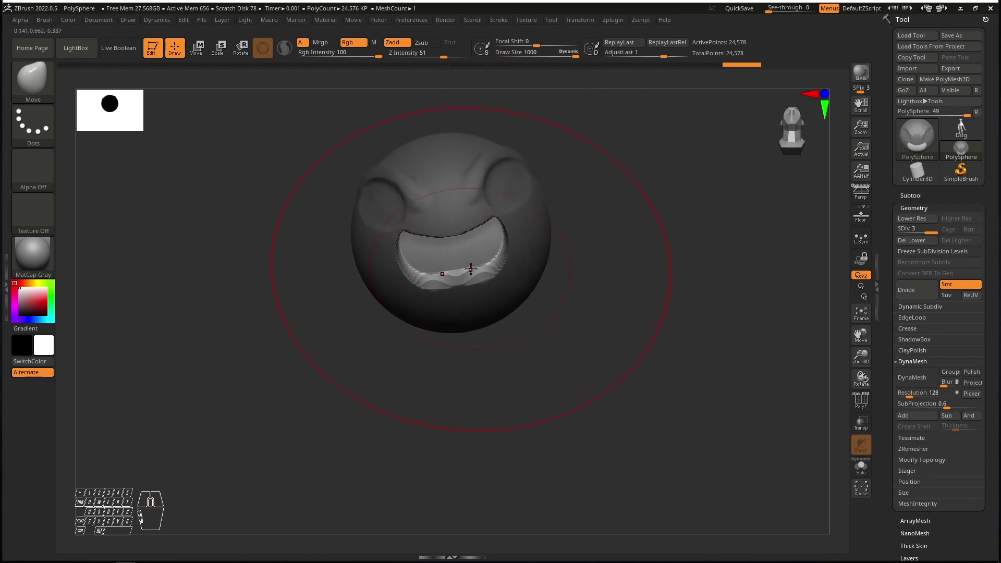
Step: Smooth the surface inside the mouth cavity and around its lower edge
{"action": "key", "text": "shift"}
{"action": "left_click", "coordinate": [37, 85], "text": "shift"}
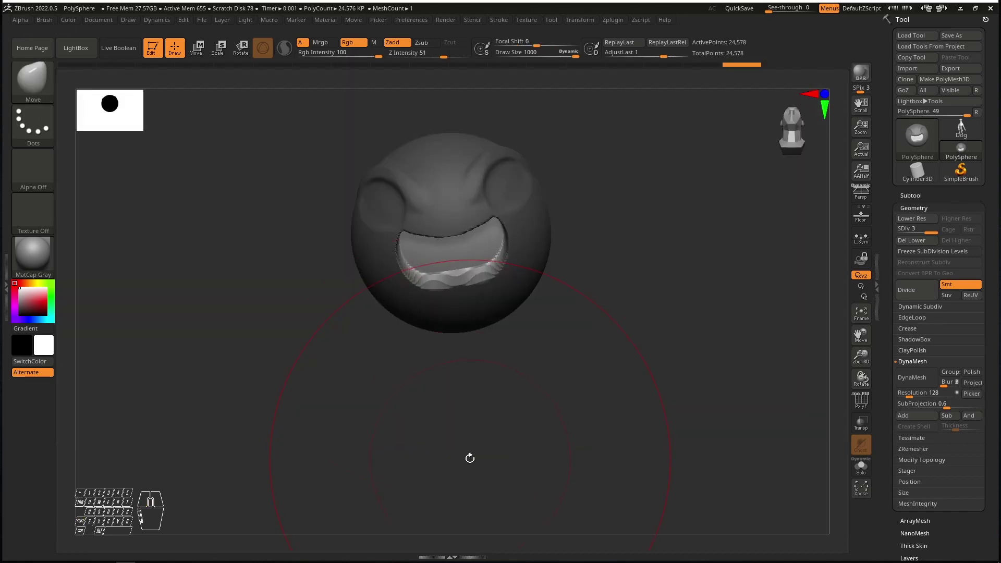
{"action": "key", "text": "shift"}
{"action": "mouse_move", "coordinate": [463, 251]}
{"action": "left_mouse_down", "text": "shift"}
{"action": "mouse_move", "coordinate": [488, 239]}
{"action": "mouse_move", "coordinate": [427, 255]}
{"action": "mouse_move", "coordinate": [427, 266]}
{"action": "left_mouse_up", "text": "shift"}
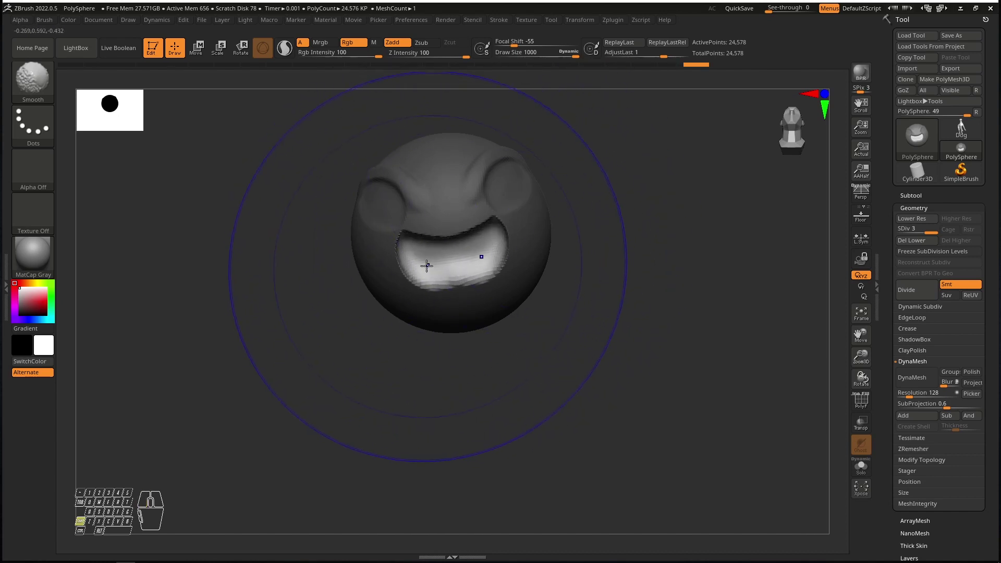
{"action": "right_click_drag", "start_coordinate": [427, 266], "coordinate": [425, 216]}
{"action": "left_click_drag", "start_coordinate": [415, 240], "coordinate": [412, 245], "text": "shift"}
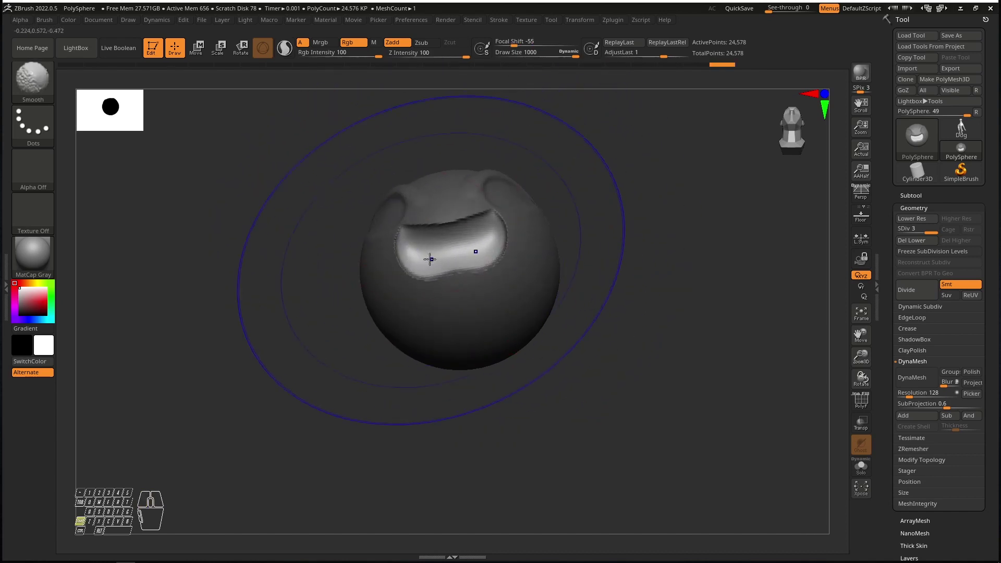
{"action": "mouse_move", "coordinate": [430, 259]}
{"action": "right_mouse_down", "text": "shift"}
{"action": "mouse_move", "coordinate": [574, 266]}
{"action": "mouse_move", "coordinate": [592, 230]}
{"action": "right_mouse_up", "text": "shift"}
Step: Clear the mask, reduce the draw size to about 238, and smooth the jagged rim of the mouth
{"action": "key", "text": "ctrl"}
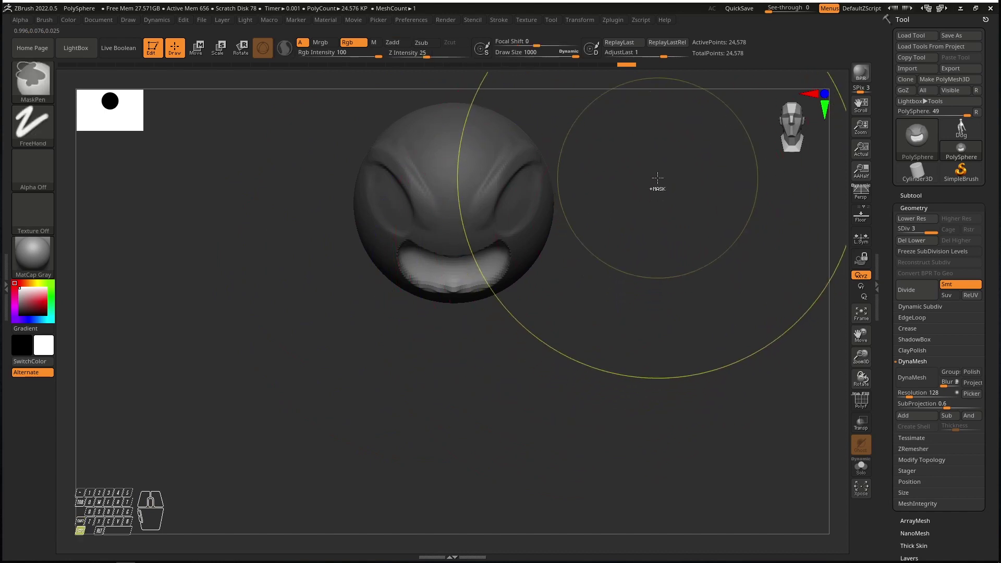
{"action": "left_click_drag", "start_coordinate": [657, 178], "coordinate": [624, 242], "text": "ctrl"}
{"action": "right_click_drag", "start_coordinate": [563, 435], "coordinate": [548, 386]}
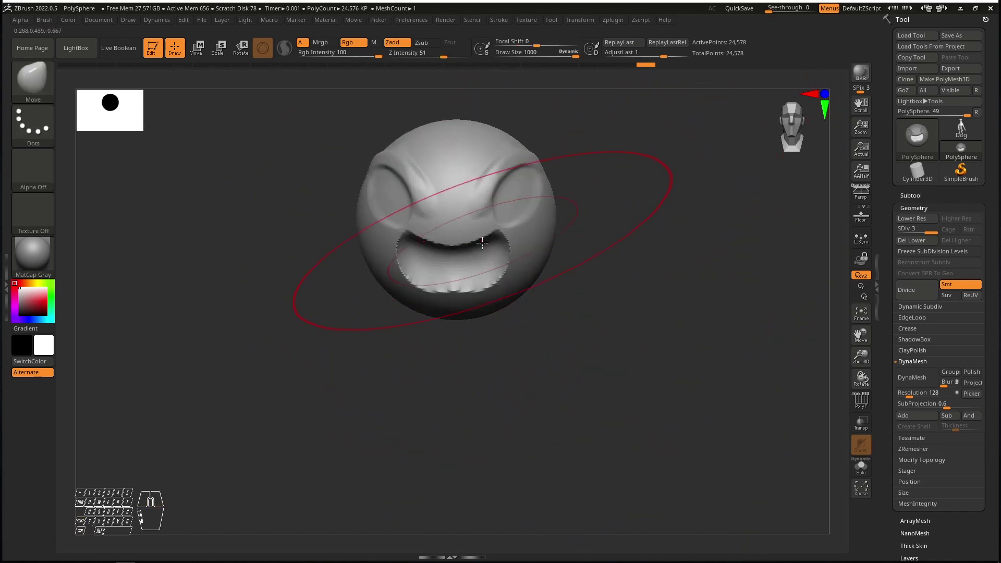
{"action": "left_click_drag", "start_coordinate": [482, 259], "coordinate": [449, 257]}
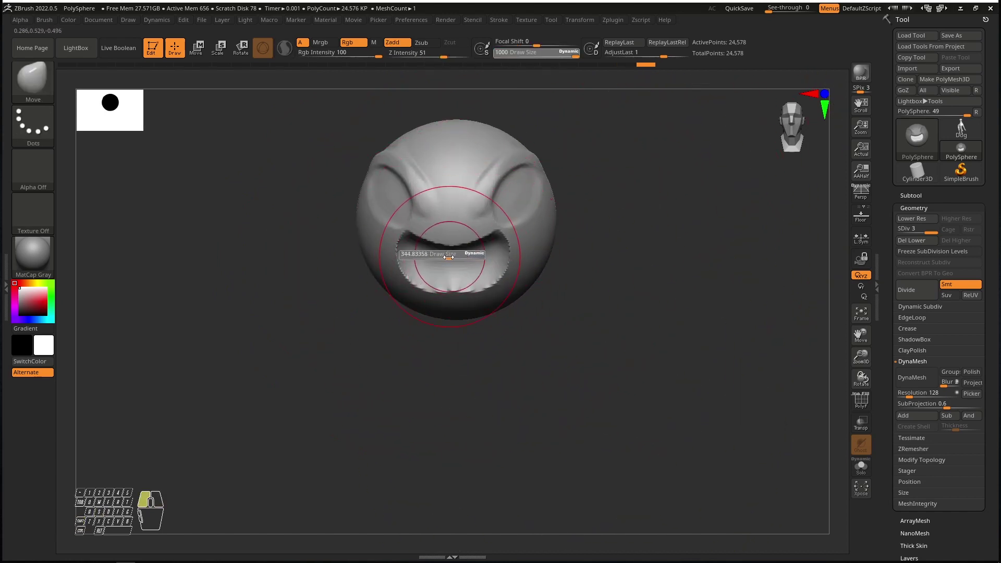
{"action": "key", "text": "shift"}
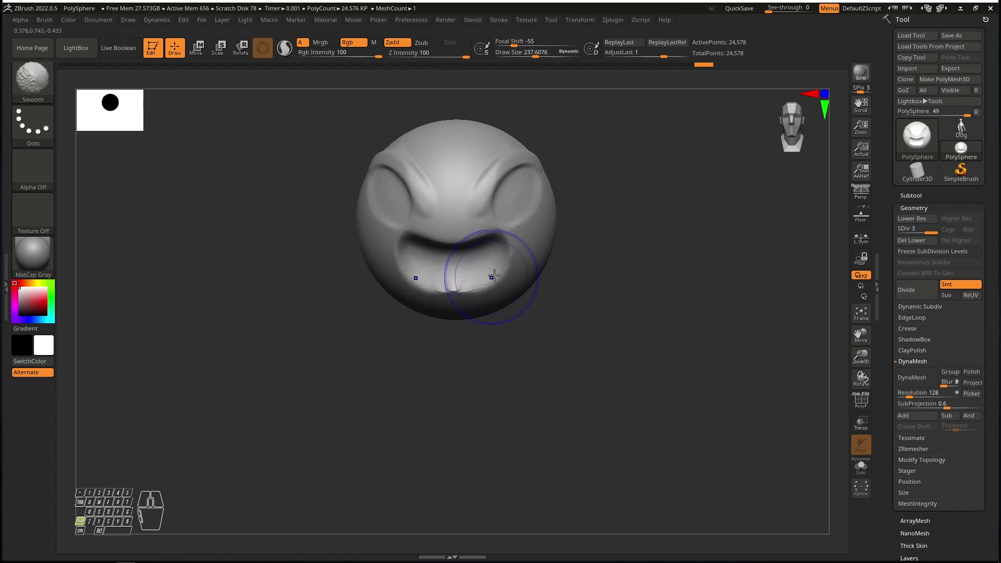
{"action": "mouse_move", "coordinate": [481, 235]}
{"action": "left_mouse_down"}
{"action": "mouse_move", "coordinate": [521, 194]}
{"action": "mouse_move", "coordinate": [529, 200]}
{"action": "left_mouse_up"}
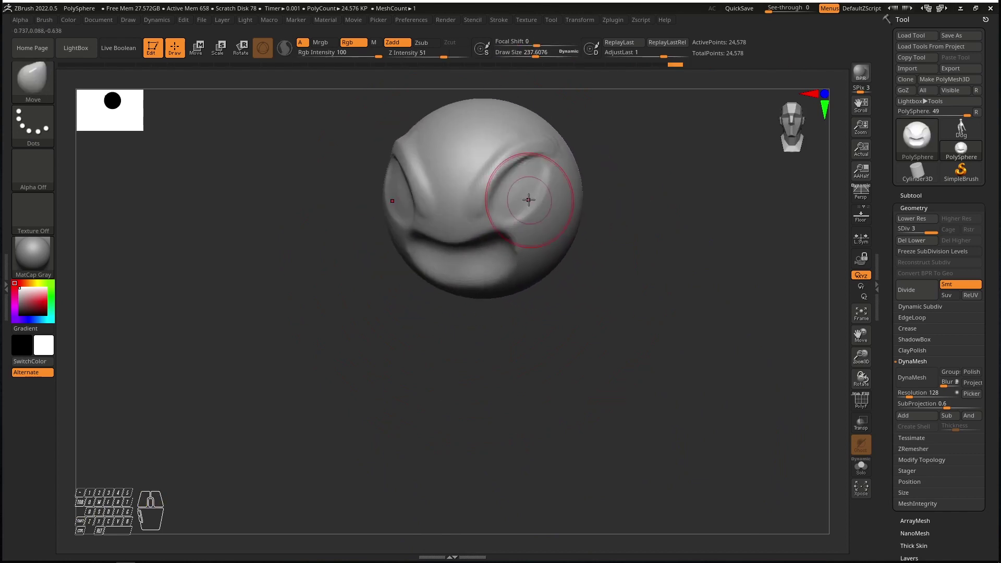
Step: Reshape the sides of the face beside the mouth corners and eye sockets with the Move brush
{"action": "right_click_drag", "start_coordinate": [521, 212], "coordinate": [537, 255]}
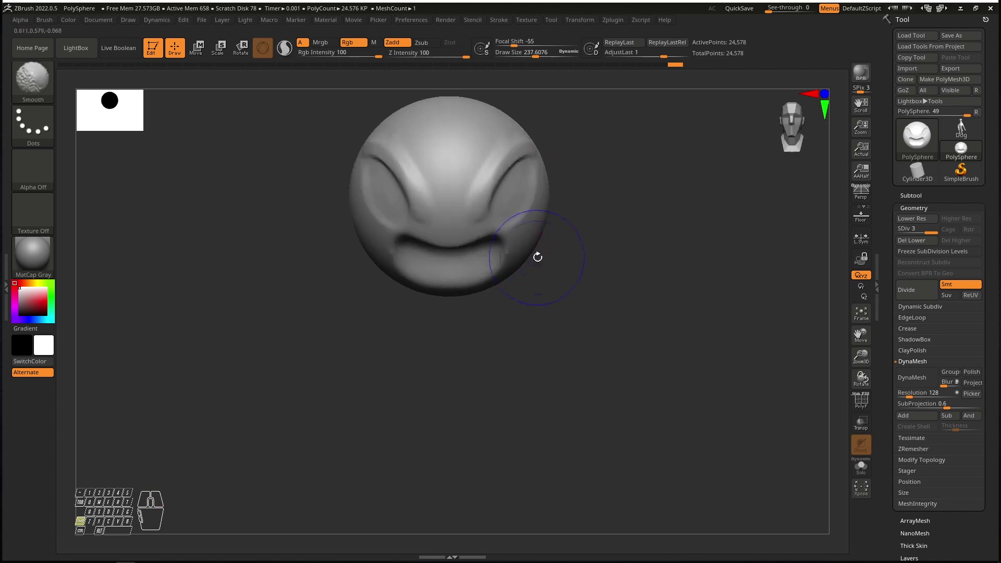
{"action": "left_click_drag", "start_coordinate": [520, 255], "coordinate": [537, 260]}
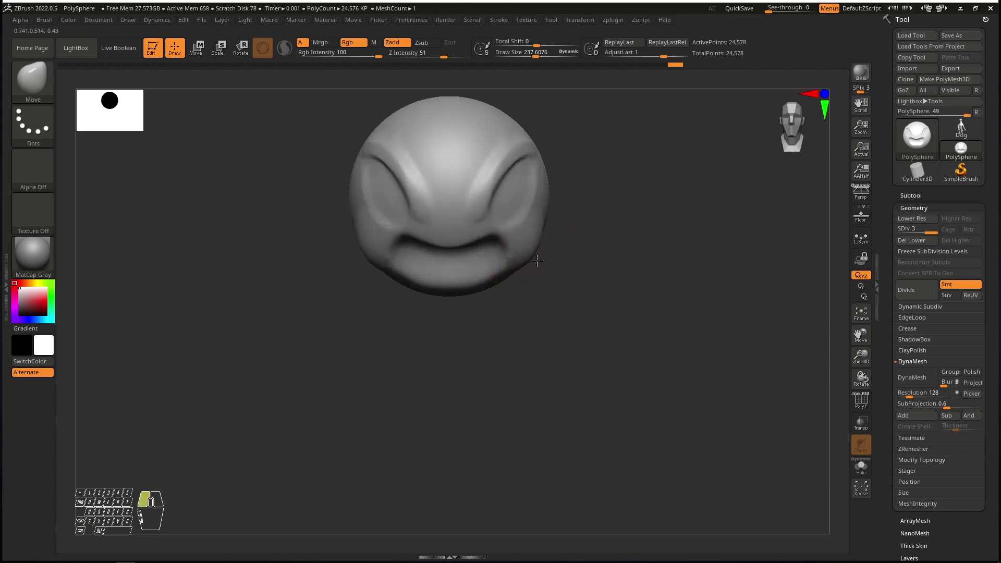
{"action": "mouse_move", "coordinate": [504, 191]}
{"action": "right_mouse_down", "text": "ctrl"}
{"action": "mouse_move", "coordinate": [511, 236]}
{"action": "mouse_move", "coordinate": [505, 192]}
{"action": "mouse_move", "coordinate": [514, 206]}
{"action": "mouse_move", "coordinate": [532, 194]}
{"action": "mouse_move", "coordinate": [528, 205]}
{"action": "right_mouse_up", "text": "ctrl"}
Step: Refine the cheek and jaw contour beside the mouth using the Move brush at a draw size of about 219
{"action": "right_click", "coordinate": [514, 206]}
{"action": "key", "text": "space"}
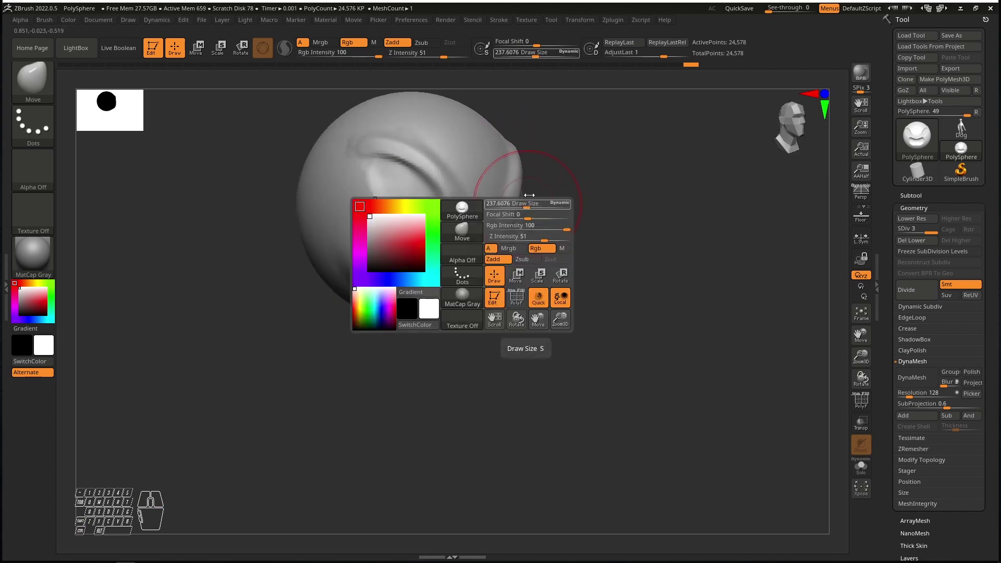
{"action": "key", "text": "s"}
{"action": "left_click_drag", "start_coordinate": [573, 187], "coordinate": [570, 187]}
{"action": "left_click_drag", "start_coordinate": [522, 210], "coordinate": [500, 213]}
{"action": "key", "text": "ctrl+z"}
{"action": "right_click_drag", "start_coordinate": [528, 202], "coordinate": [476, 184]}
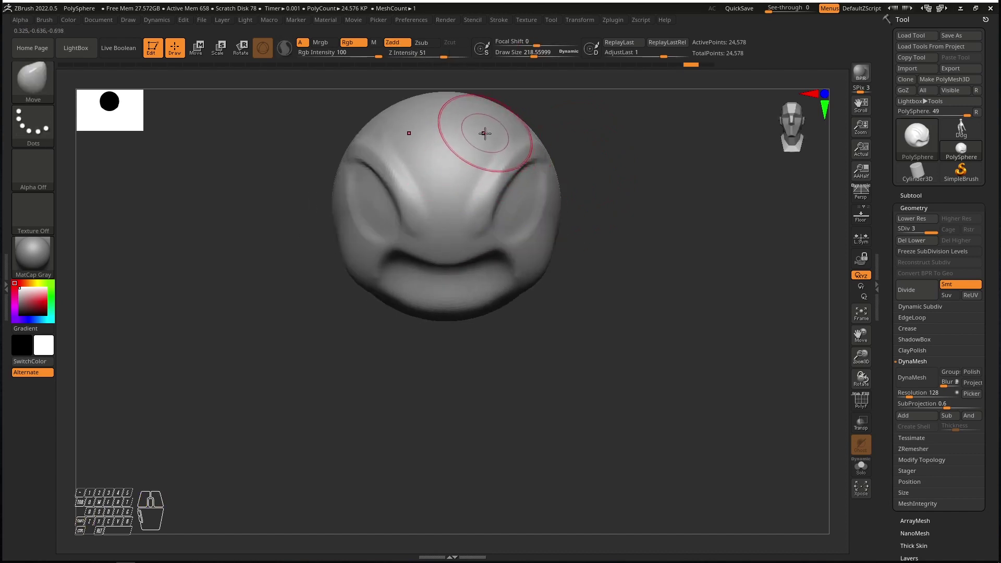
Step: Pull two mirrored pointed horns out of the top of the head with the Move brush
{"action": "mouse_move", "coordinate": [484, 130]}
{"action": "left_mouse_down", "text": "alt"}
{"action": "mouse_move", "coordinate": [516, 147]}
{"action": "mouse_move", "coordinate": [565, 124]}
{"action": "mouse_move", "coordinate": [458, 230]}
{"action": "mouse_move", "coordinate": [623, 213]}
{"action": "left_mouse_up", "text": "alt"}
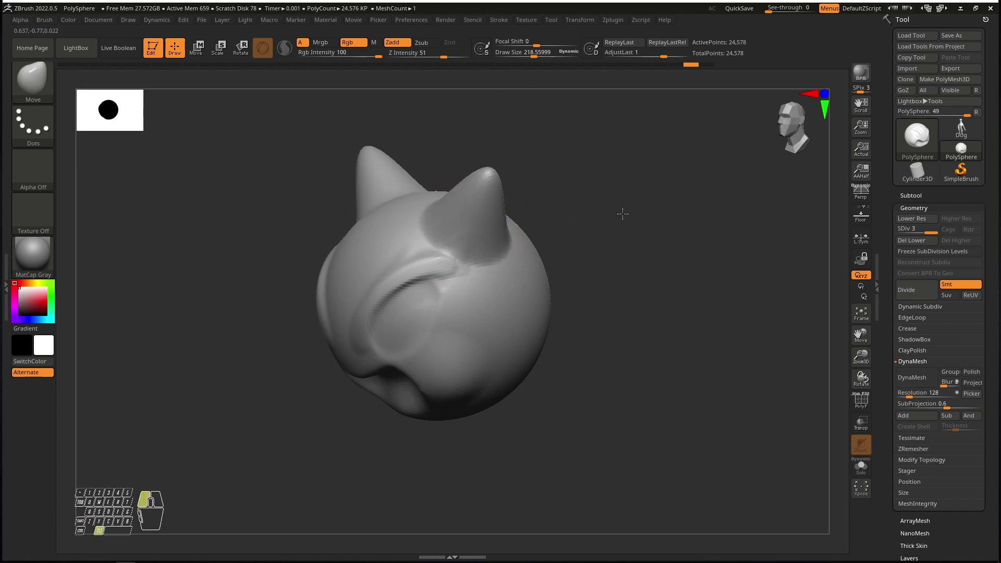
{"action": "right_click_drag", "start_coordinate": [433, 286], "coordinate": [461, 270]}
Step: Push the eye sockets deeper and shape their rims with the Move brush at a draw size of about 135
{"action": "key", "text": "s"}
{"action": "mouse_move", "coordinate": [419, 314]}
{"action": "left_mouse_down"}
{"action": "mouse_move", "coordinate": [406, 329]}
{"action": "mouse_move", "coordinate": [382, 330]}
{"action": "mouse_move", "coordinate": [418, 298]}
{"action": "mouse_move", "coordinate": [414, 336]}
{"action": "mouse_move", "coordinate": [401, 346]}
{"action": "left_mouse_up"}
{"action": "right_click_drag", "start_coordinate": [454, 308], "coordinate": [421, 301]}
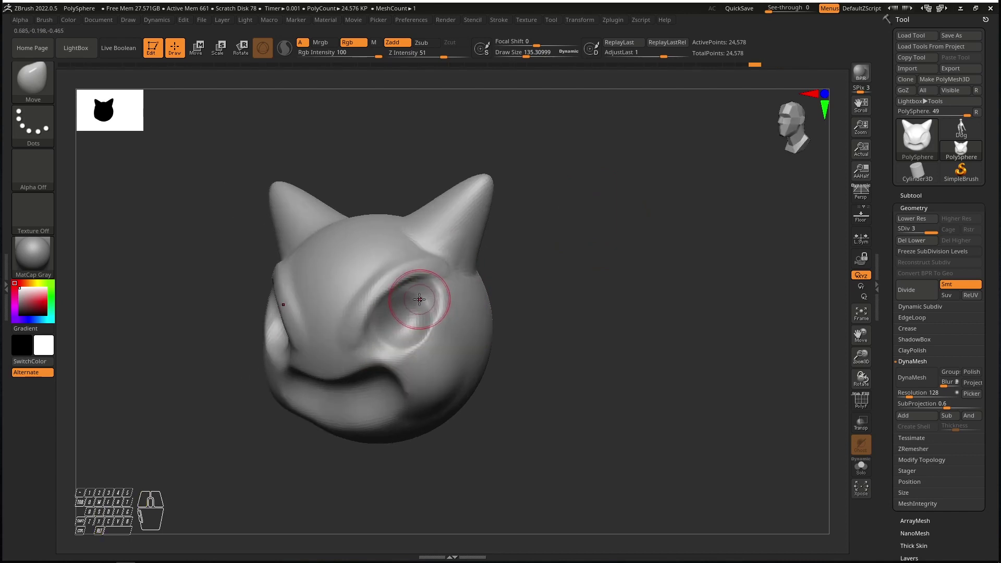
{"action": "left_click_drag", "start_coordinate": [419, 301], "coordinate": [410, 312], "text": "shift"}
{"action": "mouse_move", "coordinate": [386, 347]}
{"action": "left_mouse_down", "text": "shift"}
{"action": "mouse_move", "coordinate": [411, 314]}
{"action": "mouse_move", "coordinate": [410, 337]}
{"action": "mouse_move", "coordinate": [383, 327]}
{"action": "left_mouse_up", "text": "shift"}
{"action": "right_click_drag", "start_coordinate": [381, 322], "coordinate": [411, 322], "text": "shift"}
{"action": "right_click_drag", "start_coordinate": [411, 323], "coordinate": [401, 298], "text": "ctrl"}
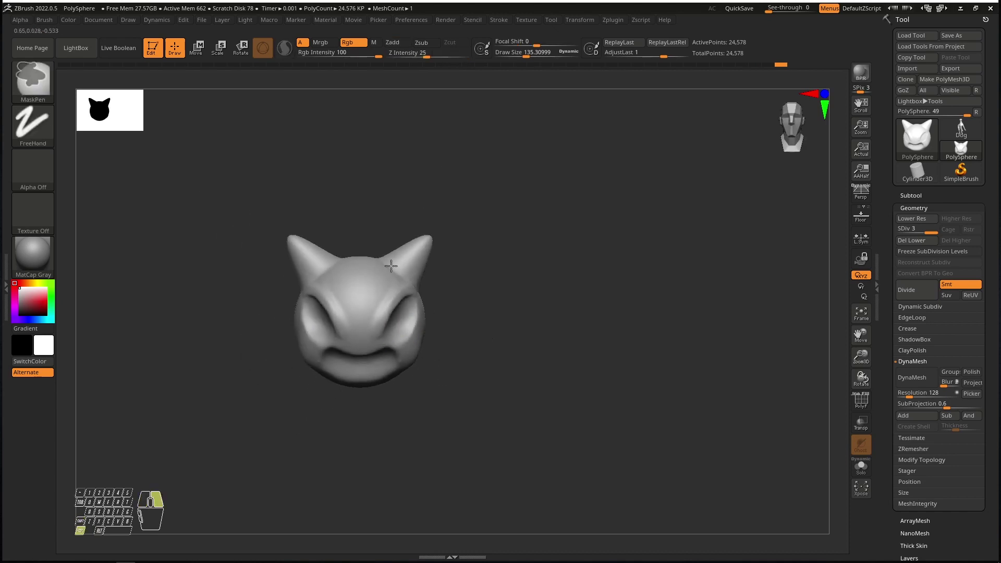
{"action": "right_click_drag", "start_coordinate": [483, 204], "coordinate": [523, 183], "text": "alt"}
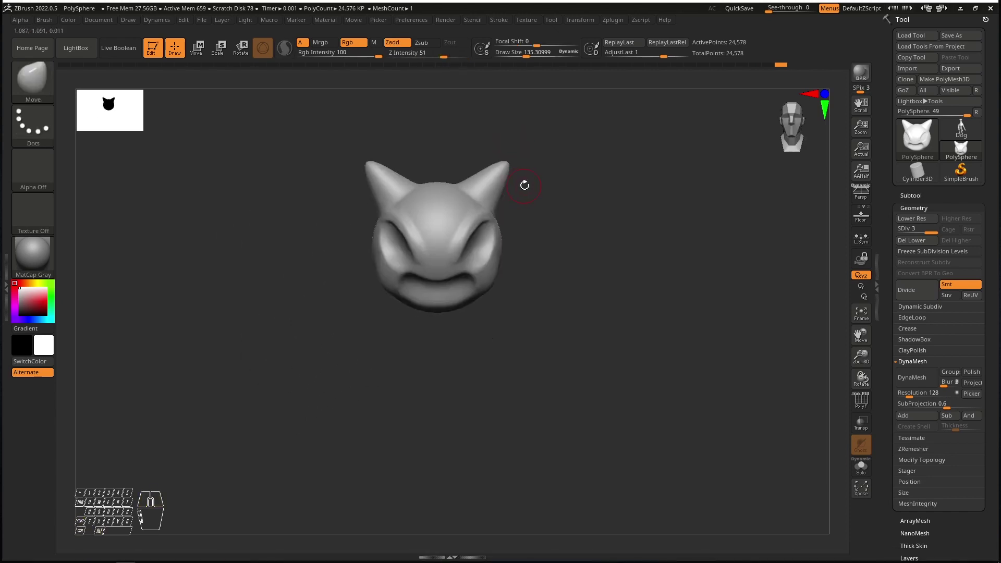
Step: Assign ClipCurve as the active clipping brush
{"action": "key", "text": "ctrl+shift"}
{"action": "left_click", "coordinate": [32, 78]}
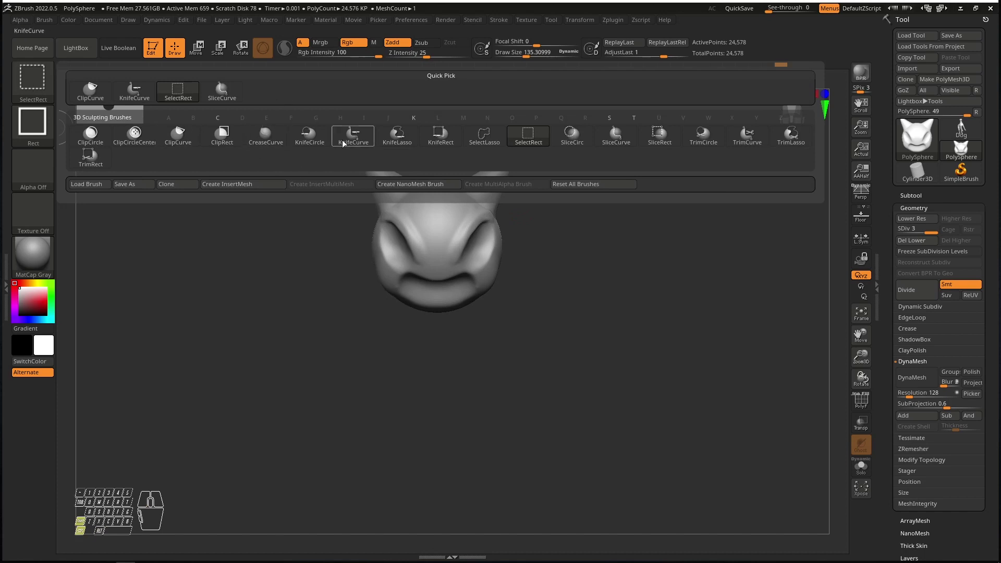
{"action": "mouse_move", "coordinate": [343, 144]}
{"action": "left_click", "coordinate": [180, 138], "text": "ctrl+shift"}
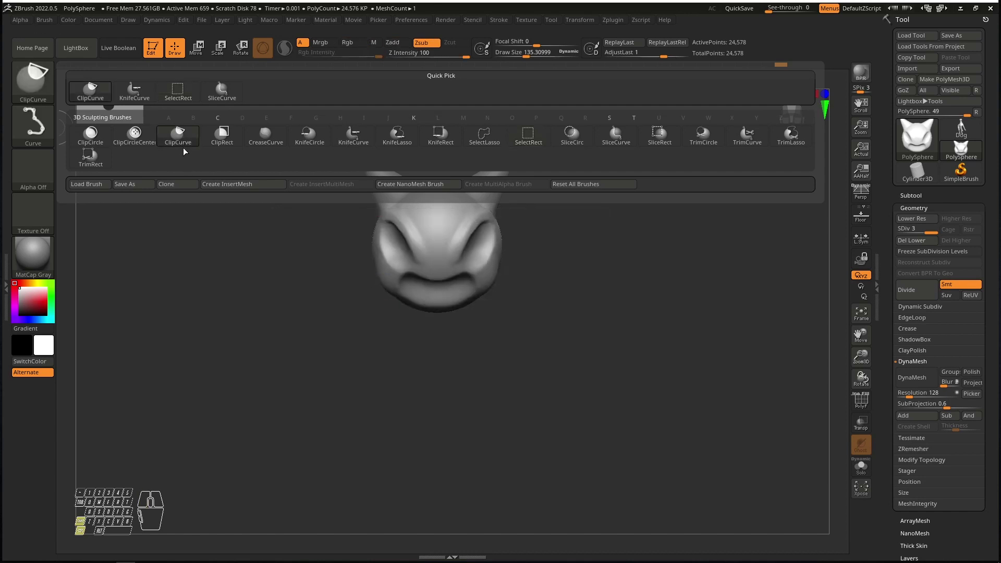
Step: Display the polygon wireframe on the head and delete its lower subdivision levels
{"action": "left_click", "coordinate": [861, 400]}
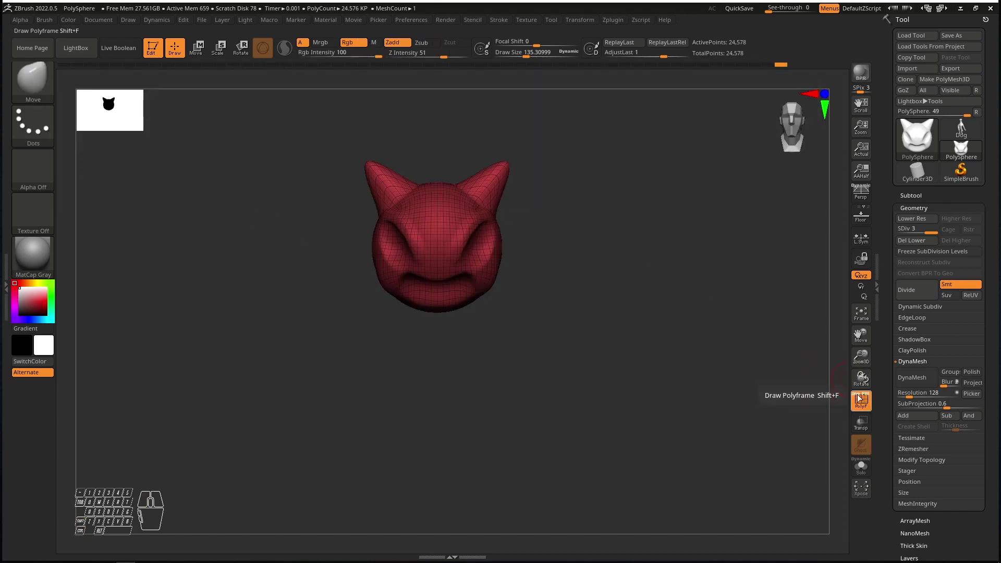
{"action": "left_click", "coordinate": [915, 240]}
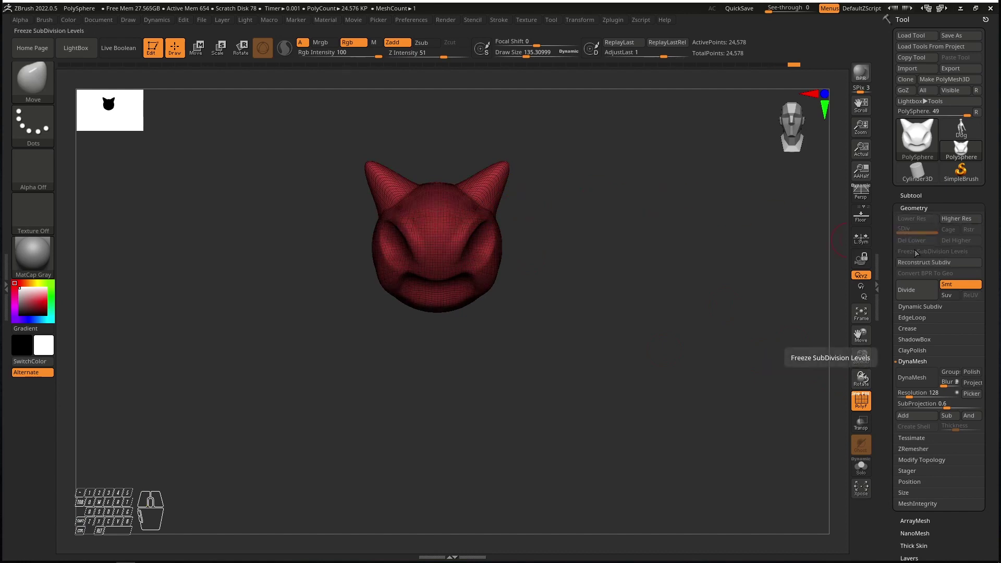
Step: Clip both sides of the lower face flat along a slanted line from the cheek to the jaw with ClipCurve
{"action": "right_click_drag", "start_coordinate": [493, 212], "coordinate": [516, 292], "text": "ctrl"}
{"action": "left_click_drag", "start_coordinate": [516, 292], "coordinate": [592, 146], "text": "alt"}
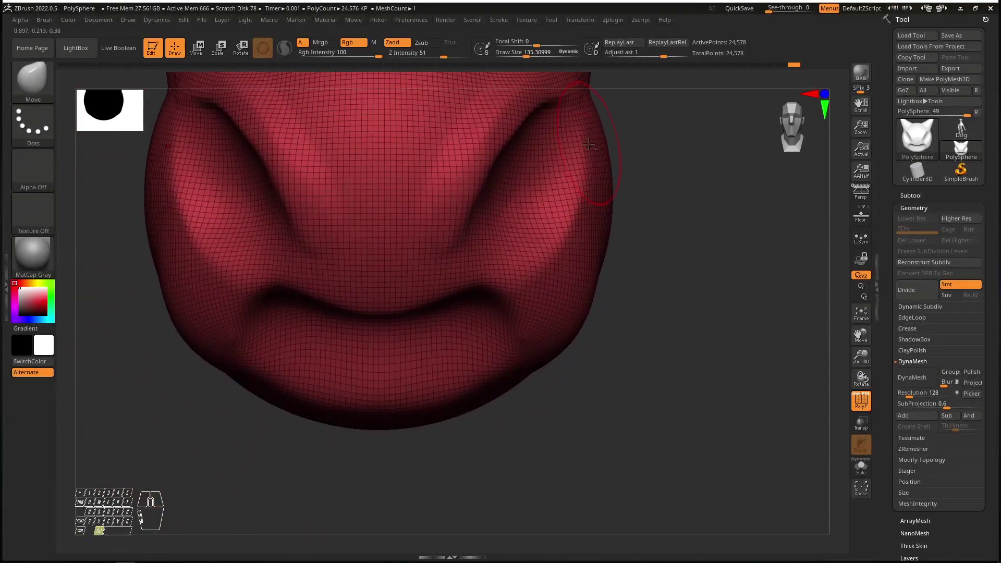
{"action": "left_click_drag", "start_coordinate": [632, 109], "coordinate": [619, 160], "text": "ctrl+shift"}
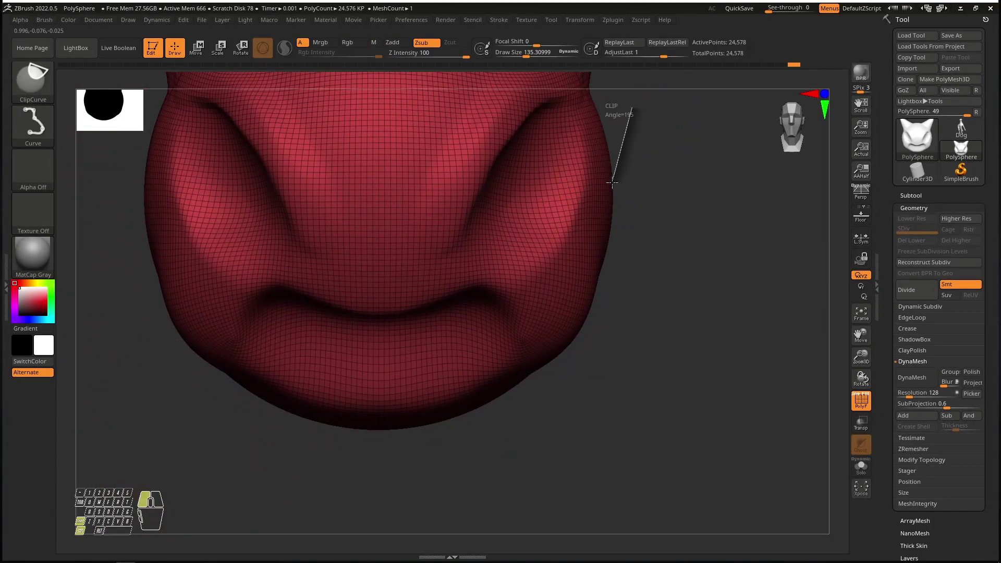
{"action": "mouse_move", "coordinate": [597, 221]}
{"action": "left_mouse_down", "text": "ctrl+shift"}
{"action": "mouse_move", "coordinate": [544, 390]}
{"action": "mouse_move", "coordinate": [505, 409]}
{"action": "mouse_move", "coordinate": [433, 380]}
{"action": "mouse_move", "coordinate": [546, 461]}
{"action": "mouse_move", "coordinate": [487, 286]}
{"action": "mouse_move", "coordinate": [398, 219]}
{"action": "mouse_move", "coordinate": [592, 436]}
{"action": "mouse_move", "coordinate": [507, 308]}
{"action": "mouse_move", "coordinate": [541, 339]}
{"action": "mouse_move", "coordinate": [528, 461]}
{"action": "left_mouse_up", "text": "ctrl+shift"}
{"action": "left_click_drag", "start_coordinate": [542, 520], "coordinate": [560, 251]}
{"action": "right_click_drag", "start_coordinate": [632, 222], "coordinate": [646, 230]}
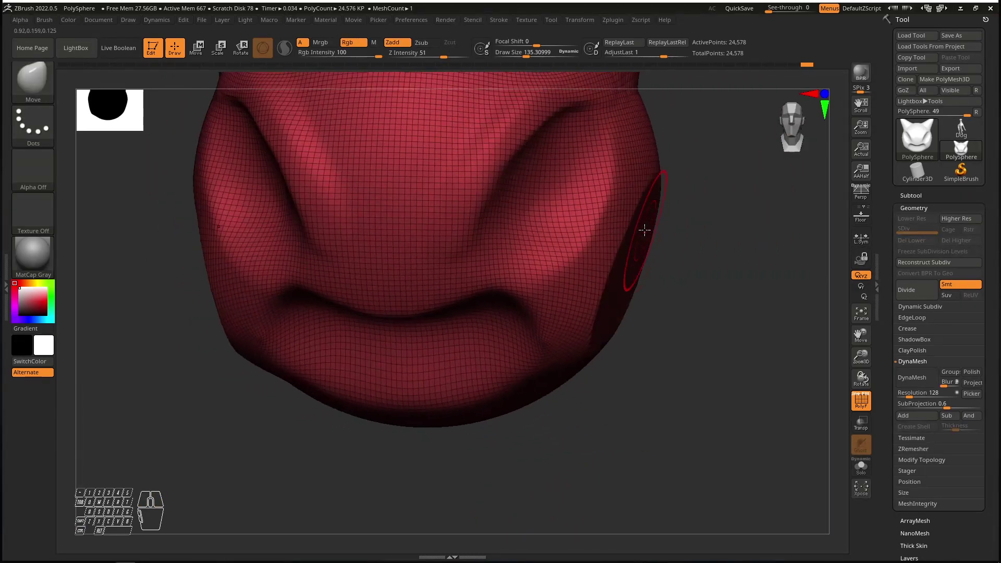
Step: Clip the tips of both horns flat with a diagonal ClipCurve line and inspect the flattened mesh
{"action": "right_click_drag", "start_coordinate": [664, 302], "coordinate": [619, 167]}
{"action": "right_click_drag", "start_coordinate": [619, 167], "coordinate": [582, 228], "text": "alt"}
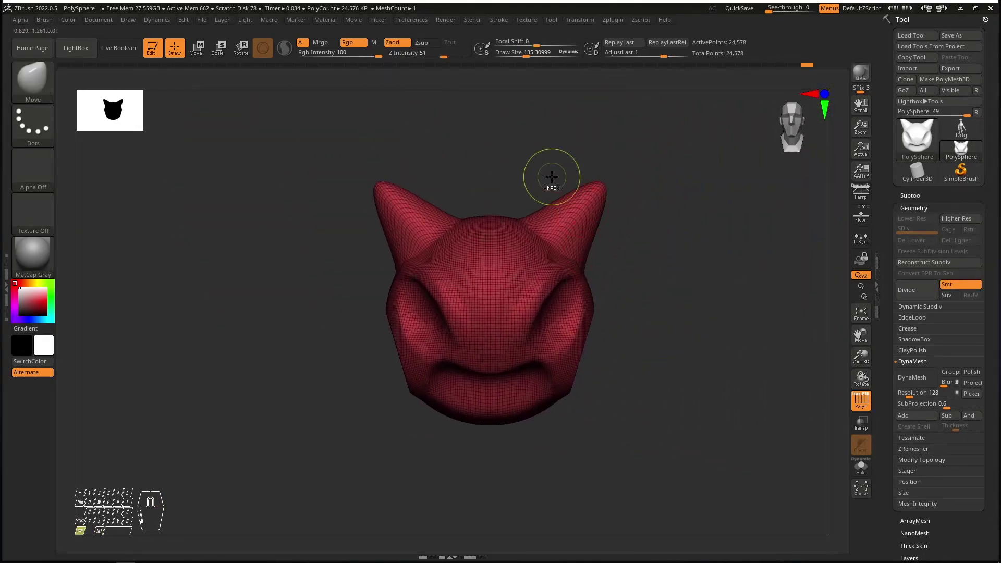
{"action": "left_click_drag", "start_coordinate": [541, 163], "coordinate": [602, 214], "text": "ctrl+shift"}
{"action": "left_click_drag", "start_coordinate": [652, 252], "coordinate": [653, 254], "text": "ctrl+shift"}
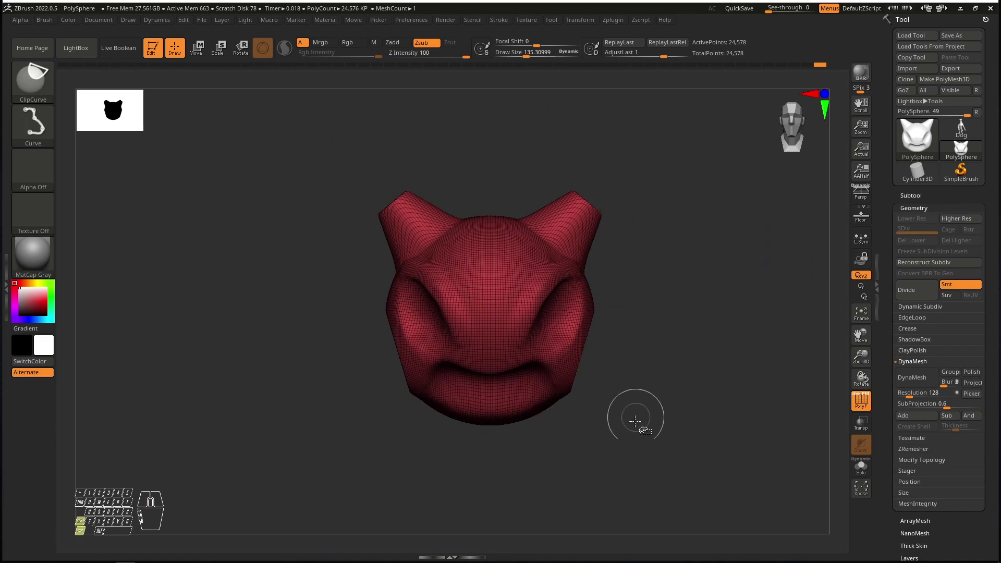
{"action": "right_click_drag", "start_coordinate": [629, 195], "coordinate": [584, 215]}
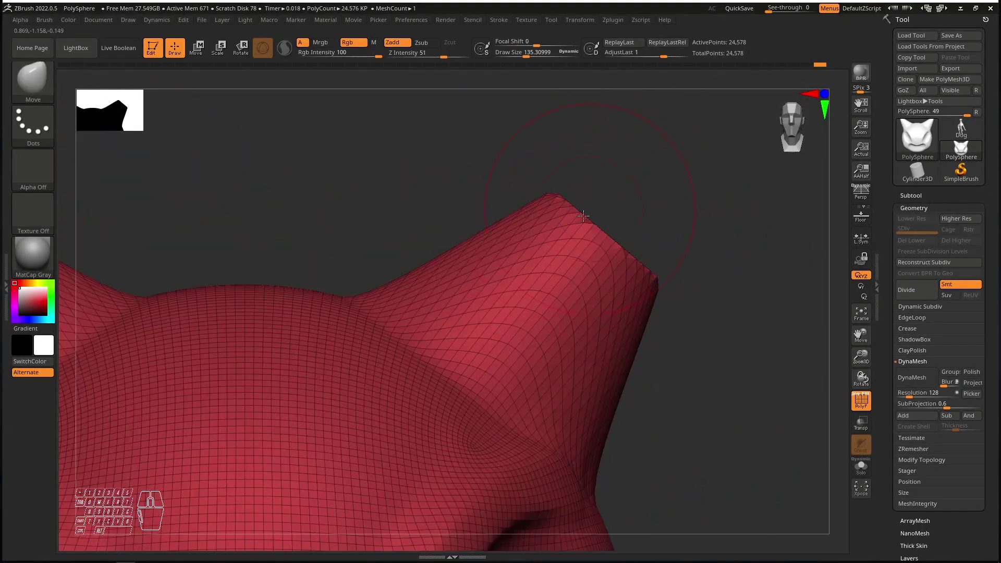
{"action": "right_click_drag", "start_coordinate": [562, 254], "coordinate": [532, 155], "text": "ctrl"}
{"action": "right_click_drag", "start_coordinate": [489, 273], "coordinate": [514, 162], "text": "alt"}
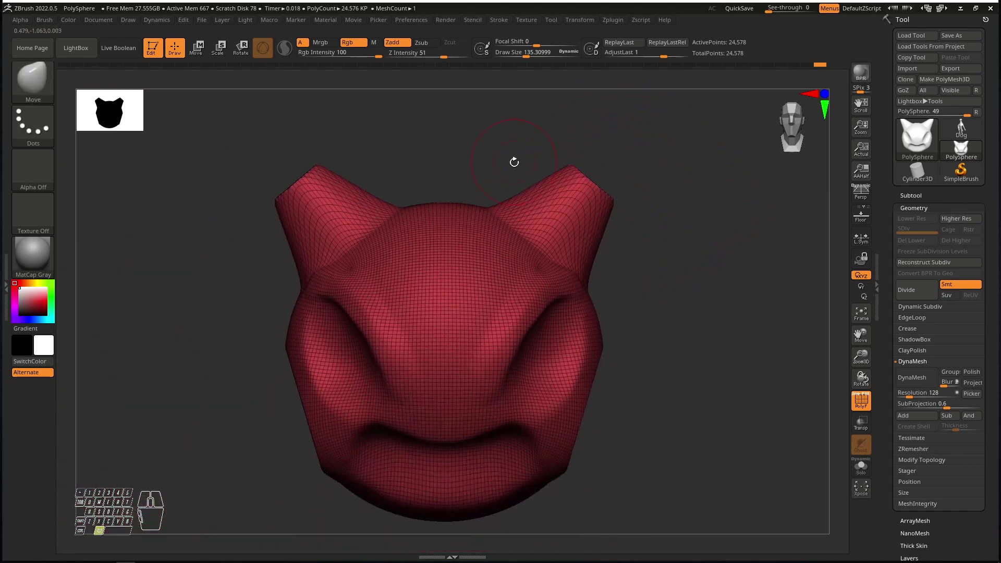
Step: Switch to the TrimCurve brush, cut a slice off the tip of the right-hand horn, and inspect the new cap's mesh
{"action": "left_click", "coordinate": [32, 80], "text": "ctrl+shift"}
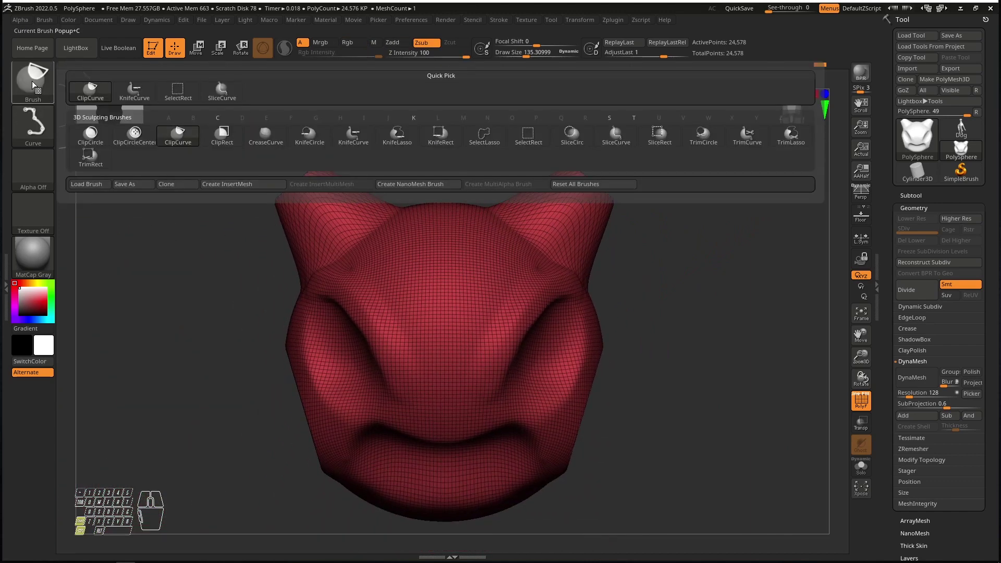
{"action": "mouse_move", "coordinate": [154, 138]}
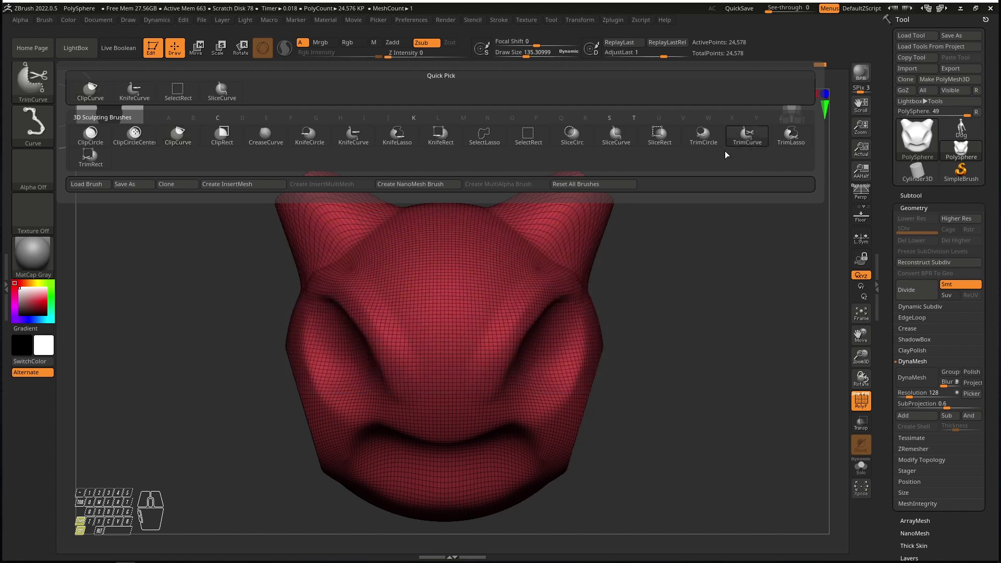
{"action": "left_click", "coordinate": [747, 136]}
{"action": "mouse_move", "coordinate": [533, 156]}
{"action": "right_mouse_down"}
{"action": "mouse_move", "coordinate": [539, 170]}
{"action": "mouse_move", "coordinate": [543, 156]}
{"action": "right_mouse_up"}
{"action": "key", "text": "ctrl+shift"}
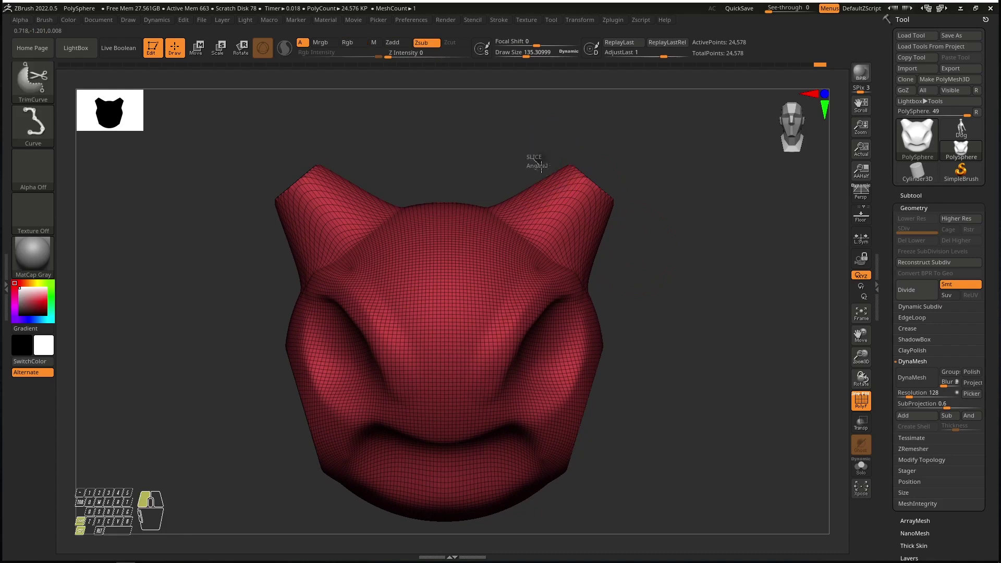
{"action": "left_click_drag", "start_coordinate": [632, 246], "coordinate": [650, 262], "text": "ctrl+shift"}
{"action": "right_click_drag", "start_coordinate": [616, 201], "coordinate": [535, 216]}
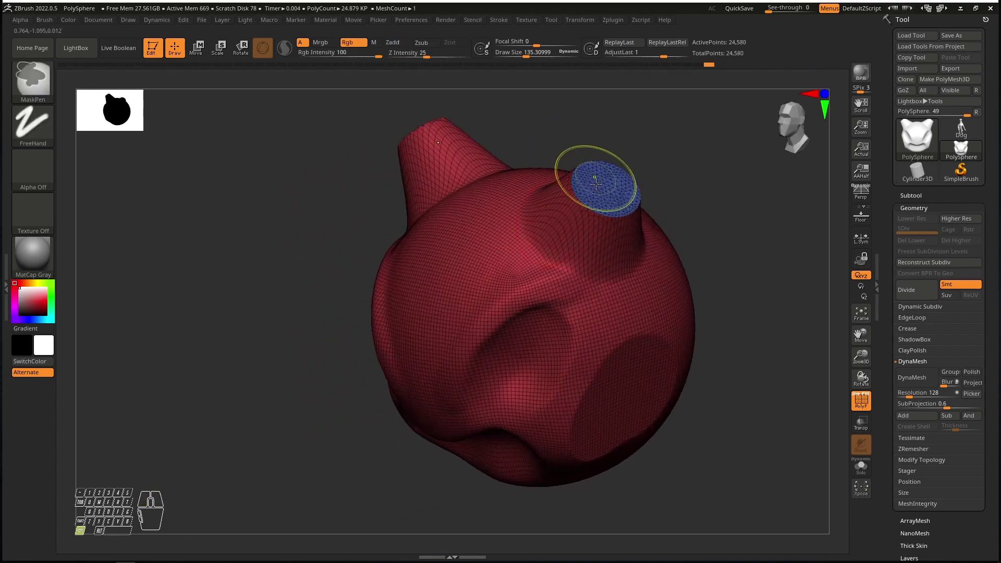
{"action": "mouse_move", "coordinate": [596, 177]}
{"action": "right_mouse_down", "text": "ctrl"}
{"action": "mouse_move", "coordinate": [582, 201]}
{"action": "mouse_move", "coordinate": [579, 171]}
{"action": "mouse_move", "coordinate": [589, 193]}
{"action": "right_mouse_up", "text": "ctrl"}
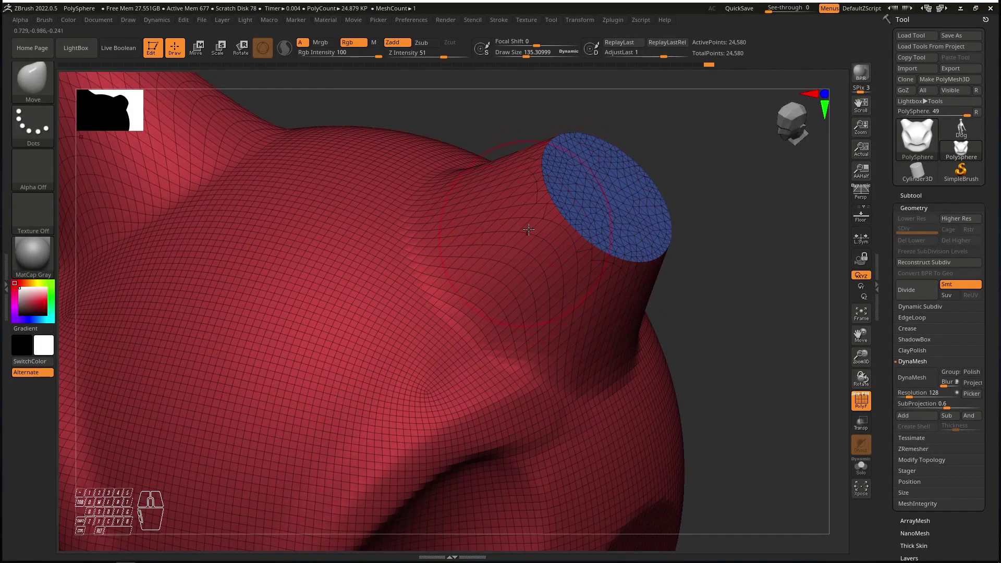
{"action": "right_click_drag", "start_coordinate": [581, 181], "coordinate": [574, 230], "text": "shift"}
{"action": "right_click_drag", "start_coordinate": [552, 291], "coordinate": [528, 142], "text": "ctrl"}
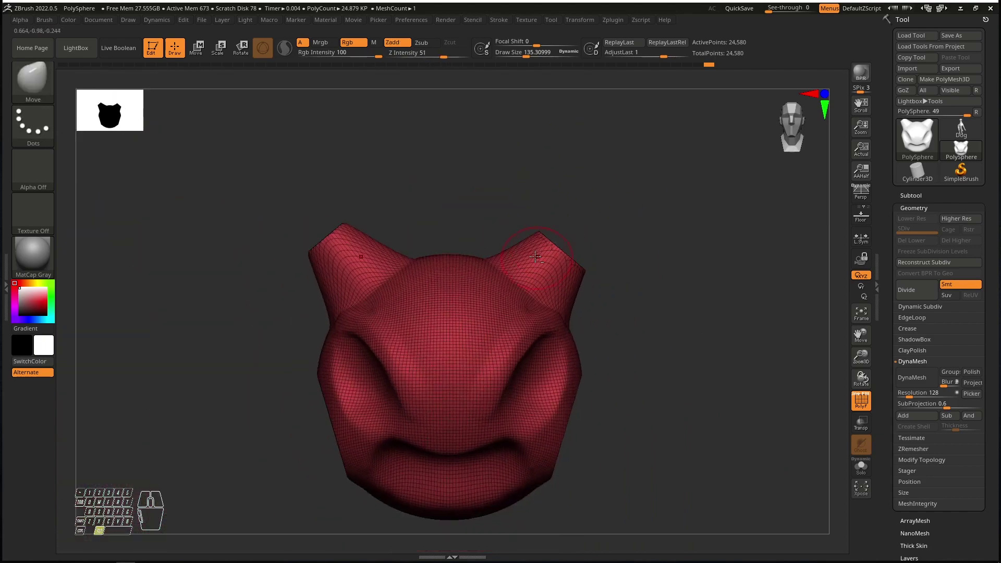
{"action": "right_click_drag", "start_coordinate": [529, 252], "coordinate": [526, 194], "text": "alt"}
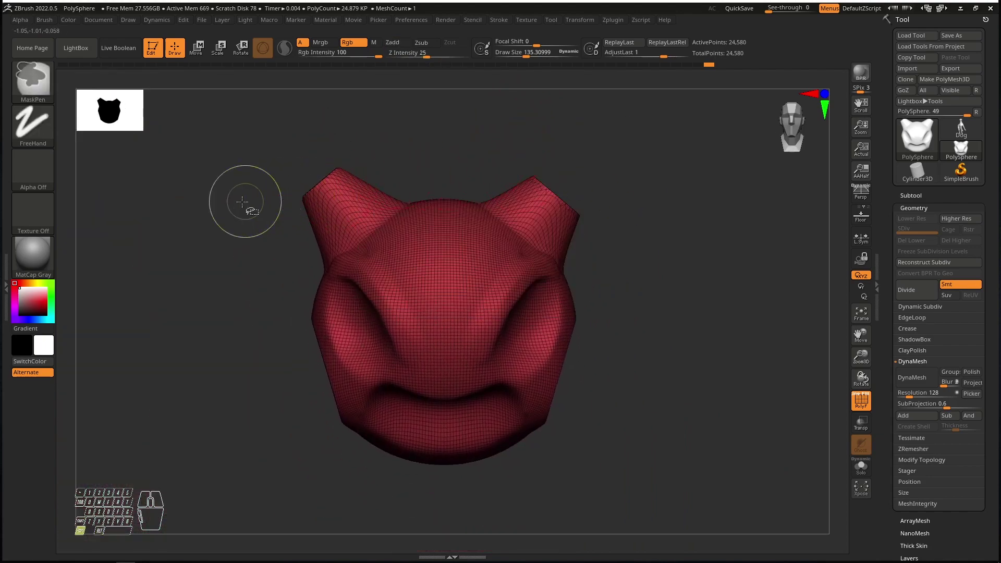
Step: Switch to the KnifeCurve brush, cut two mirrored notches into the top of the head between the horns, and inspect them
{"action": "left_click", "coordinate": [46, 89], "text": "ctrl+shift"}
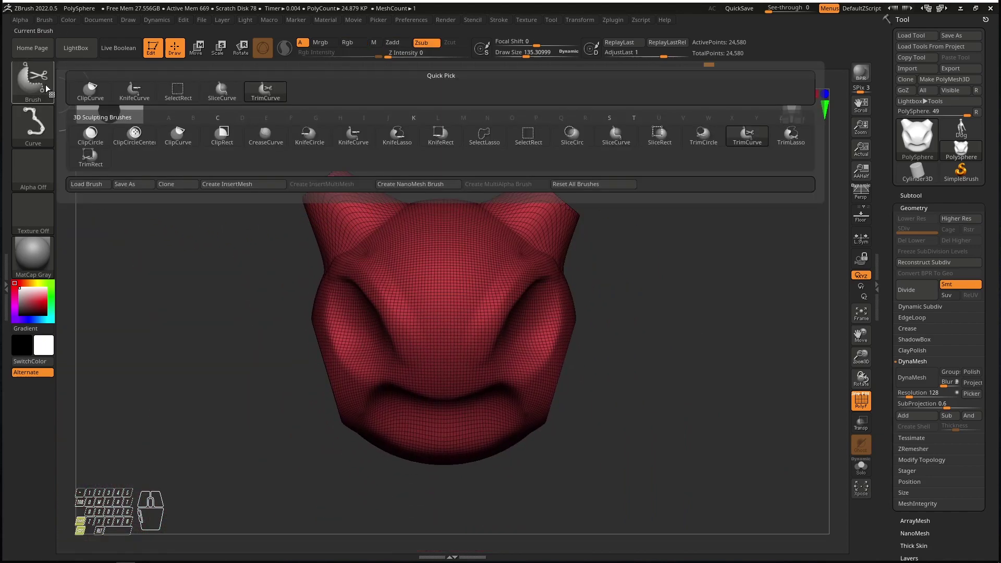
{"action": "left_click", "coordinate": [356, 141], "text": "ctrl+shift"}
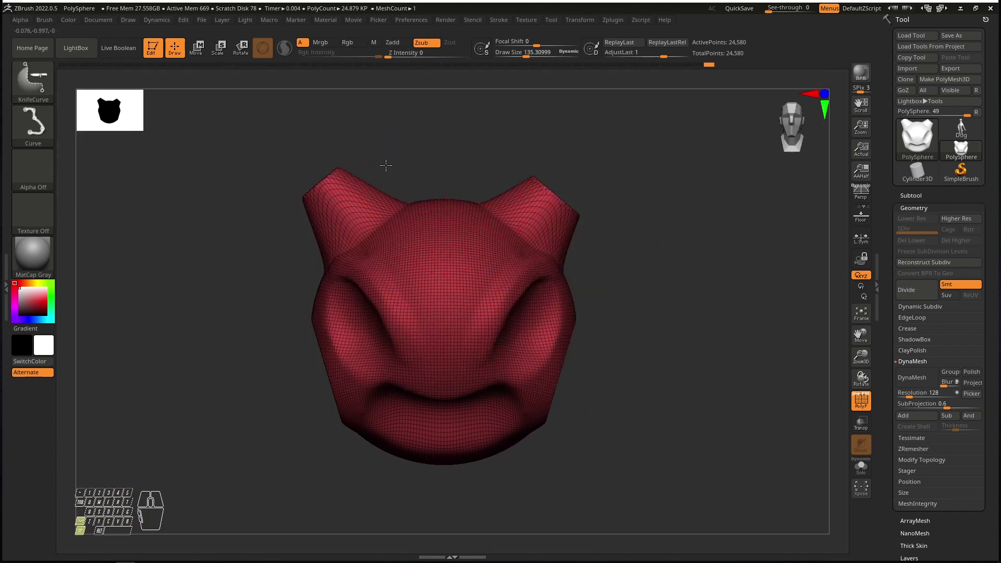
{"action": "left_click_drag", "start_coordinate": [386, 166], "coordinate": [457, 222], "text": "ctrl+shift"}
{"action": "left_click_drag", "start_coordinate": [440, 179], "coordinate": [429, 176]}
{"action": "right_click_drag", "start_coordinate": [429, 221], "coordinate": [399, 283]}
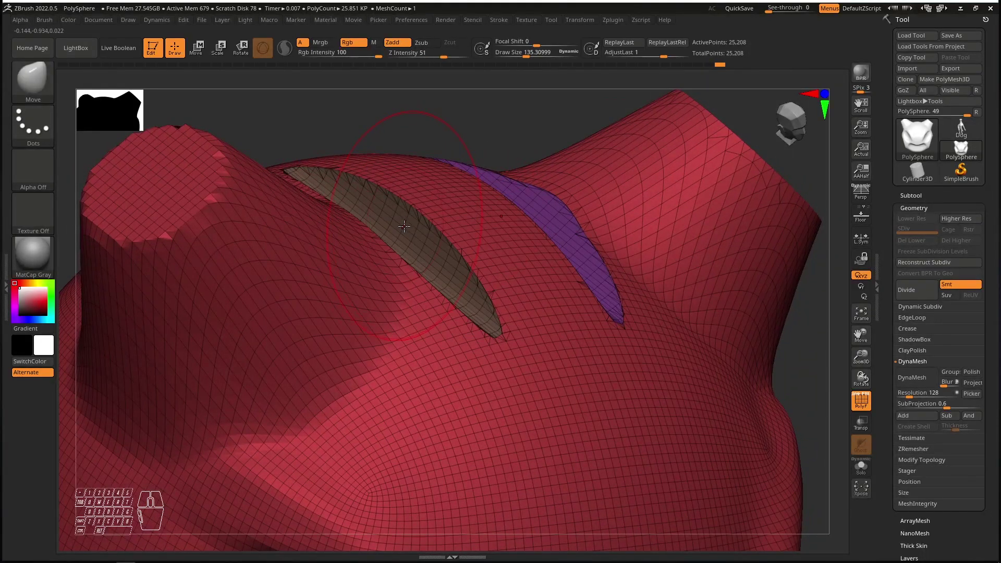
{"action": "right_click_drag", "start_coordinate": [404, 226], "coordinate": [441, 183]}
{"action": "right_click_drag", "start_coordinate": [516, 374], "coordinate": [466, 163], "text": "alt"}
{"action": "right_click_drag", "start_coordinate": [512, 333], "coordinate": [469, 261]}
{"action": "right_click_drag", "start_coordinate": [701, 342], "coordinate": [688, 229], "text": "ctrl"}
{"action": "mouse_move", "coordinate": [595, 313]}
{"action": "right_mouse_down", "text": "shift"}
{"action": "mouse_move", "coordinate": [647, 324]}
{"action": "mouse_move", "coordinate": [484, 293]}
{"action": "right_mouse_up", "text": "shift"}
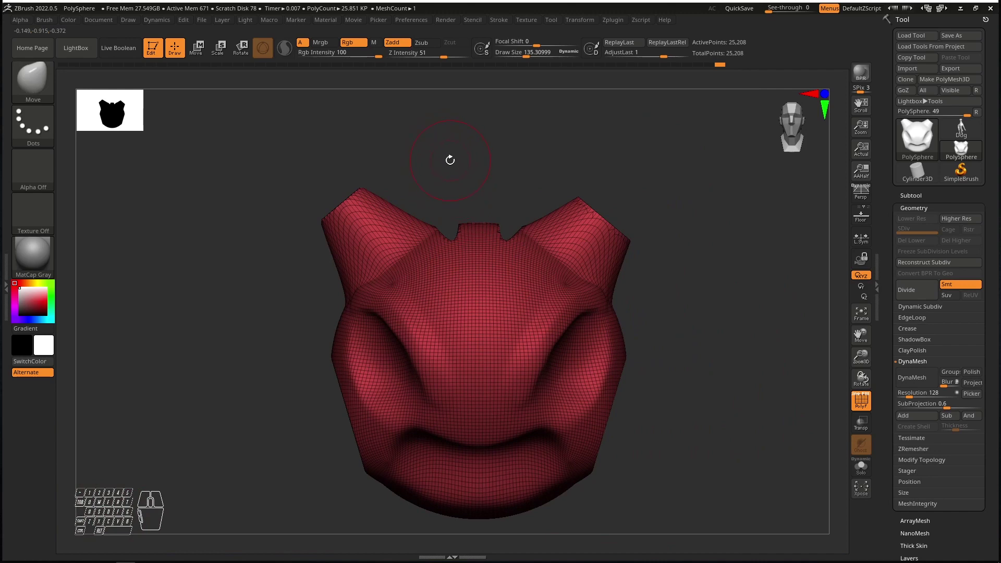
Step: Review the list of knife and clip brushes, then examine up close the cut faces of the two notches between the horns
{"action": "left_click", "coordinate": [33, 80], "text": "ctrl+shift"}
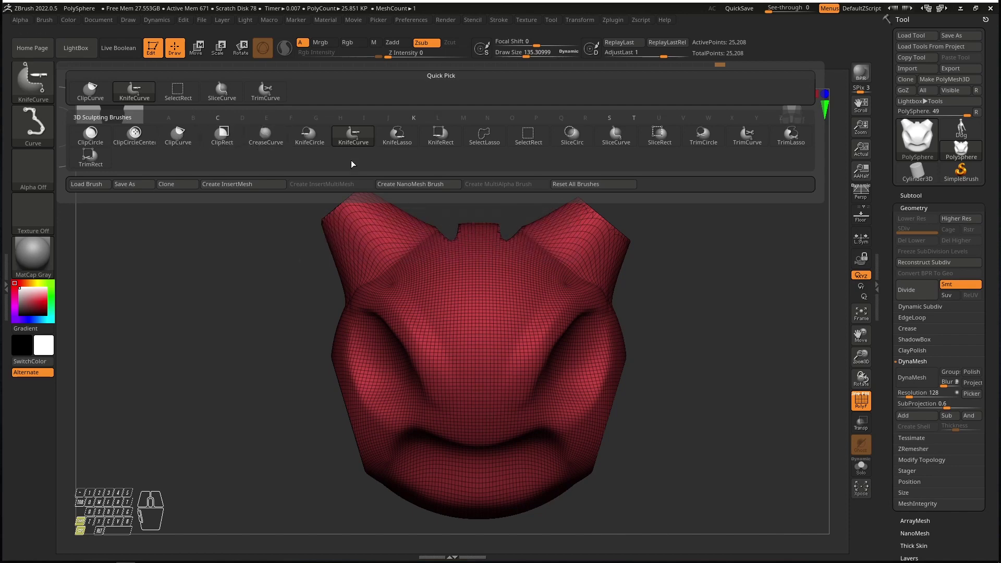
{"action": "mouse_move", "coordinate": [358, 138]}
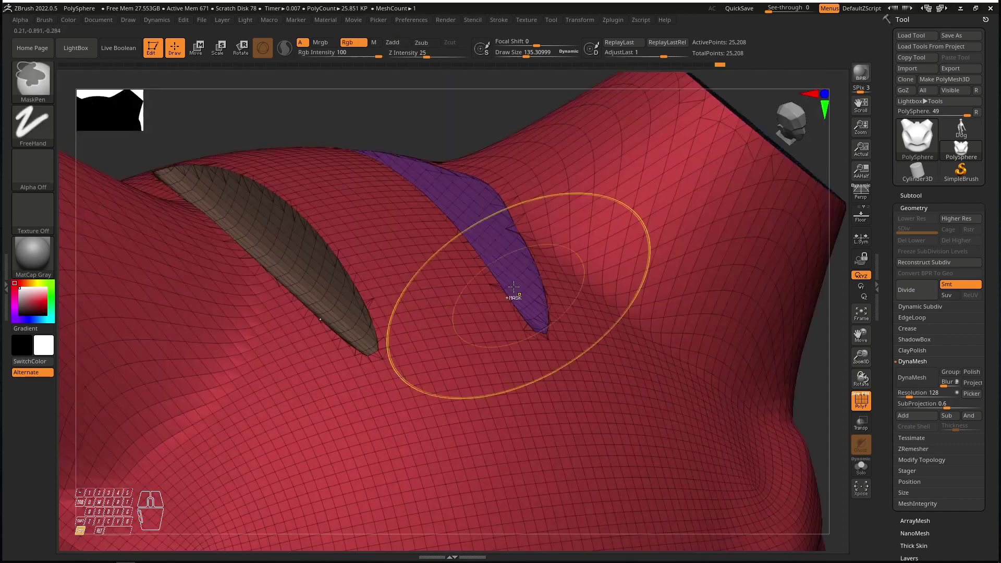
{"action": "right_click_drag", "start_coordinate": [469, 204], "coordinate": [522, 228]}
{"action": "right_click_drag", "start_coordinate": [514, 188], "coordinate": [476, 151], "text": "ctrl"}
{"action": "right_click_drag", "start_coordinate": [554, 180], "coordinate": [526, 197]}
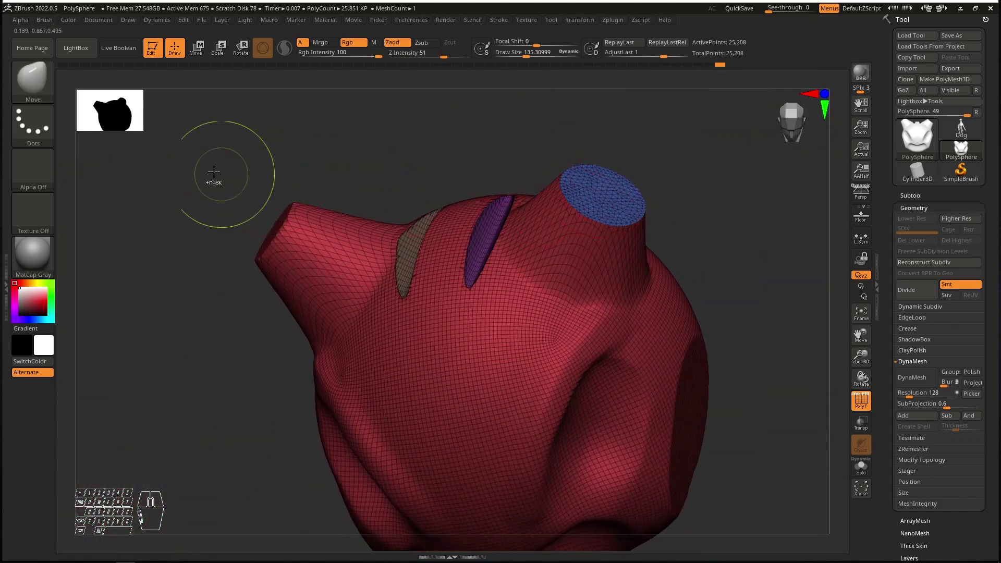
Step: Switch to the TrimCircle brush, cut a circular piece out of the right-hand edge of the head beside the eye, and inspect it
{"action": "left_click", "coordinate": [33, 81], "text": "ctrl+shift"}
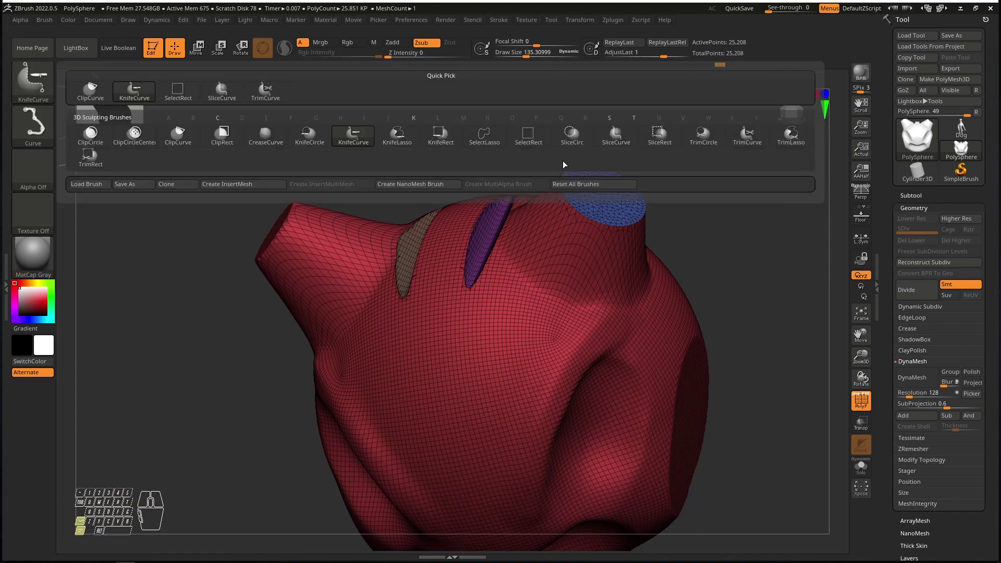
{"action": "left_click", "coordinate": [709, 143], "text": "ctrl+shift"}
{"action": "mouse_move", "coordinate": [661, 230]}
{"action": "right_mouse_down"}
{"action": "mouse_move", "coordinate": [669, 198]}
{"action": "mouse_move", "coordinate": [684, 302]}
{"action": "right_mouse_up"}
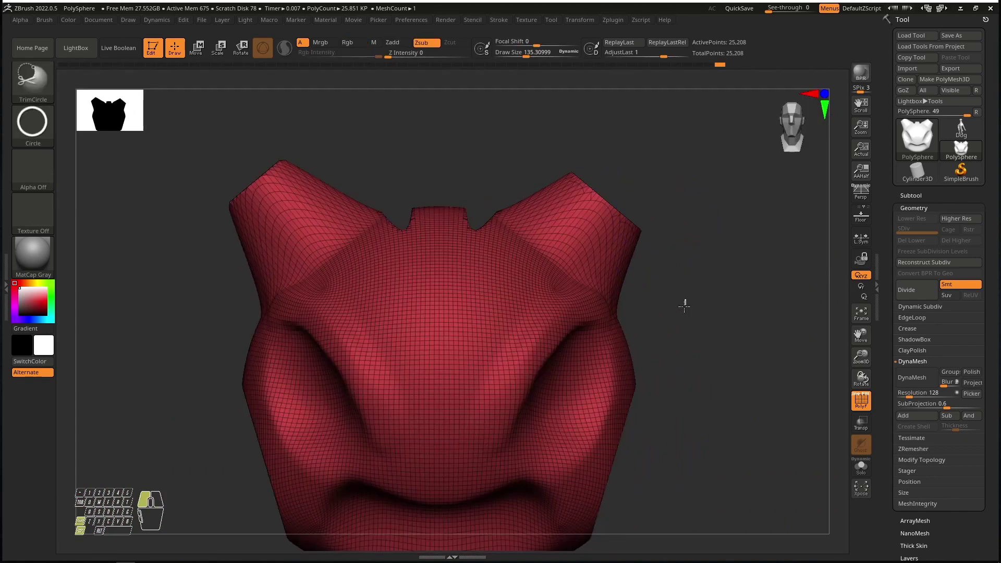
{"action": "left_click_drag", "start_coordinate": [685, 300], "coordinate": [617, 432], "text": "ctrl+shift"}
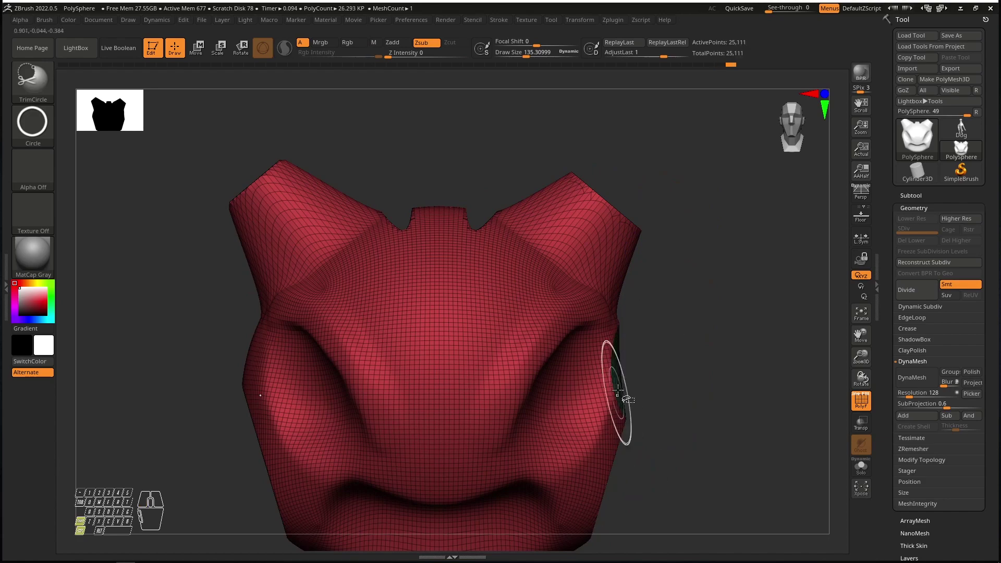
{"action": "mouse_move", "coordinate": [626, 369]}
{"action": "right_mouse_down"}
{"action": "mouse_move", "coordinate": [610, 378]}
{"action": "mouse_move", "coordinate": [640, 352]}
{"action": "mouse_move", "coordinate": [585, 234]}
{"action": "mouse_move", "coordinate": [468, 172]}
{"action": "right_mouse_up"}
{"action": "mouse_move", "coordinate": [416, 213]}
{"action": "right_mouse_down"}
{"action": "mouse_move", "coordinate": [455, 208]}
{"action": "mouse_move", "coordinate": [422, 202]}
{"action": "mouse_move", "coordinate": [418, 288]}
{"action": "mouse_move", "coordinate": [398, 273]}
{"action": "right_mouse_up"}
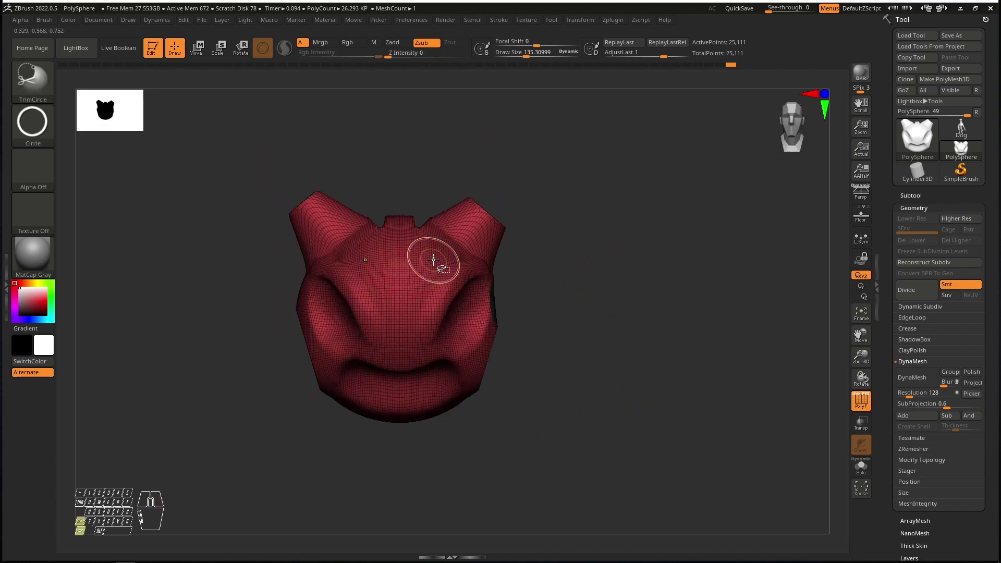
{"action": "mouse_move", "coordinate": [502, 196]}
{"action": "right_mouse_down"}
{"action": "mouse_move", "coordinate": [453, 207]}
{"action": "mouse_move", "coordinate": [485, 207]}
{"action": "mouse_move", "coordinate": [470, 211]}
{"action": "right_mouse_up"}
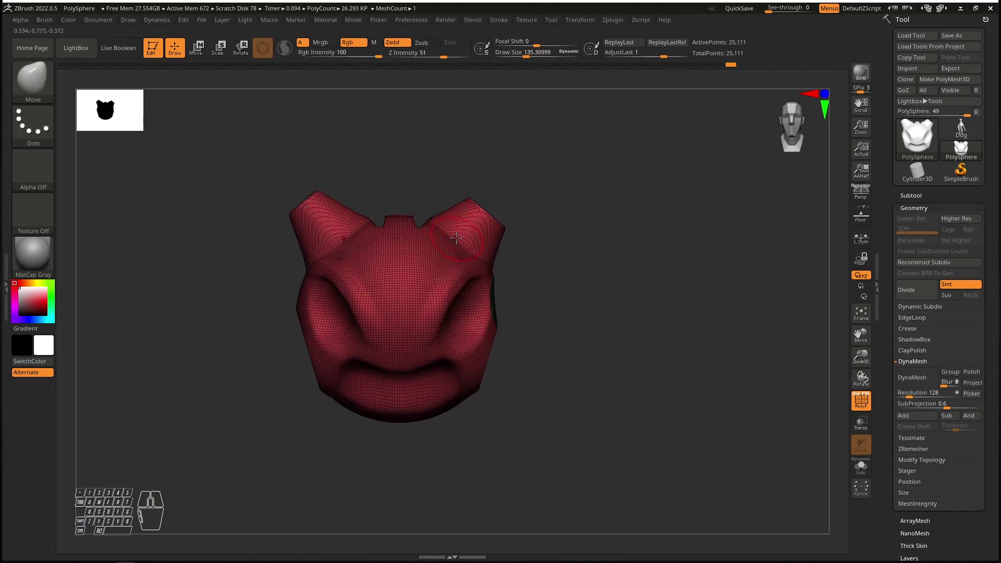
Step: Choose the Ear part from the IMM BParts brush and insert a mirrored pair of ears on the sides of the head
{"action": "key", "text": "b"}
{"action": "key", "text": "i"}
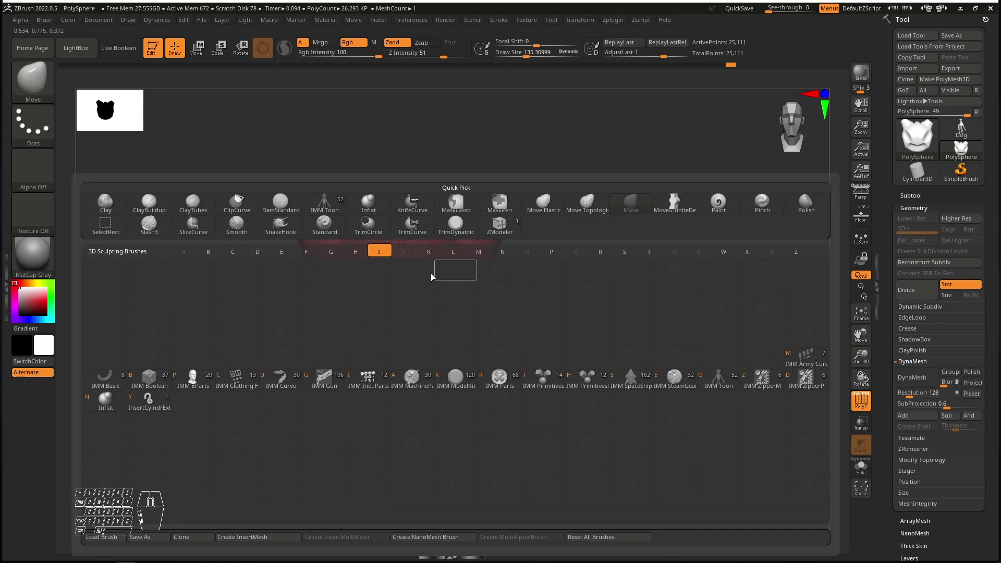
{"action": "left_click", "coordinate": [193, 380]}
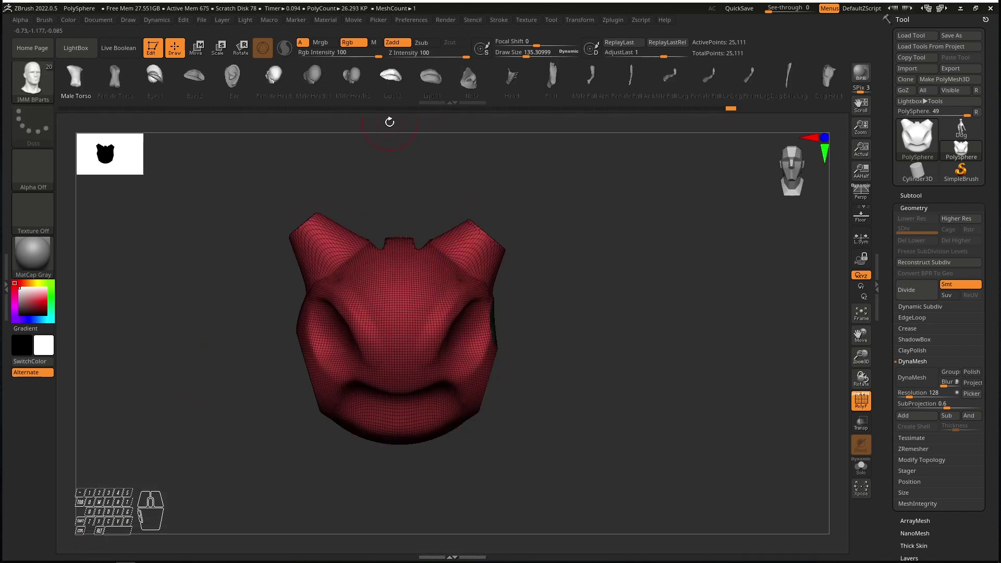
{"action": "left_click", "coordinate": [240, 87]}
{"action": "right_click_drag", "start_coordinate": [517, 332], "coordinate": [490, 344]}
{"action": "left_click_drag", "start_coordinate": [486, 345], "coordinate": [464, 394]}
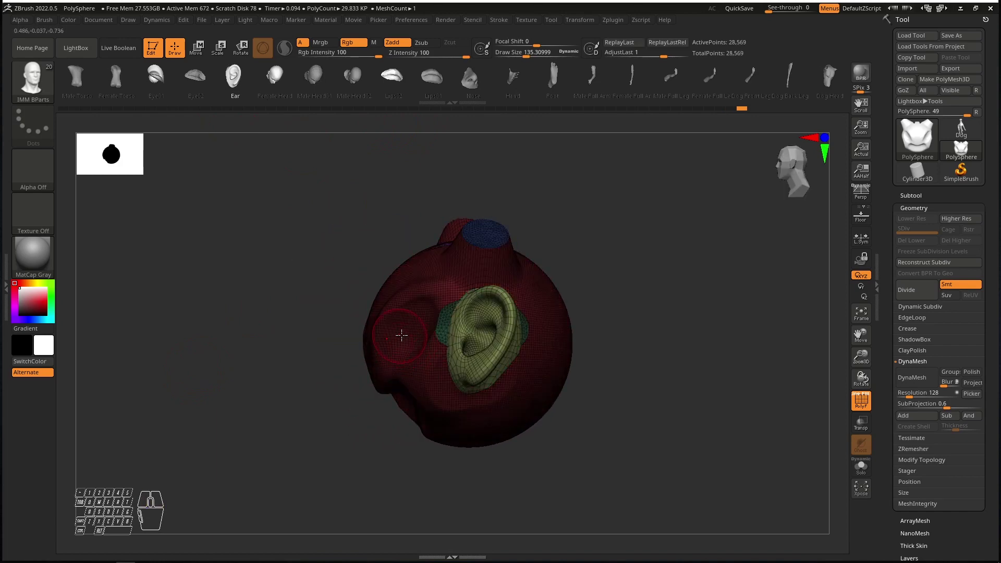
{"action": "right_click_drag", "start_coordinate": [400, 335], "coordinate": [500, 303], "text": "shift"}
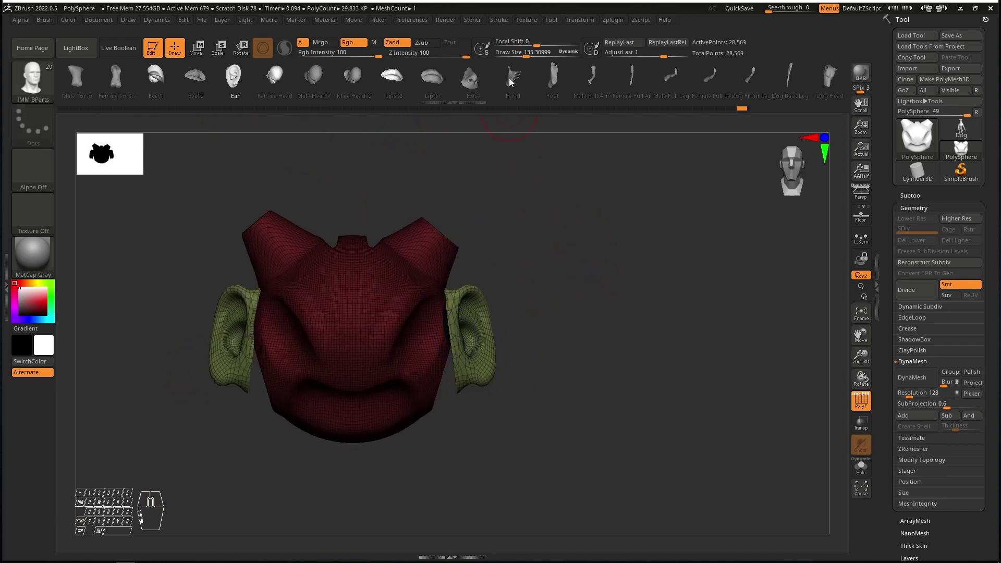
Step: Insert a mirrored pair of Foot parts from IMM BParts under the head and clear the mask
{"action": "left_click", "coordinate": [547, 86]}
{"action": "right_click_drag", "start_coordinate": [372, 434], "coordinate": [399, 278], "text": "alt"}
{"action": "right_click_drag", "start_coordinate": [399, 277], "coordinate": [408, 261]}
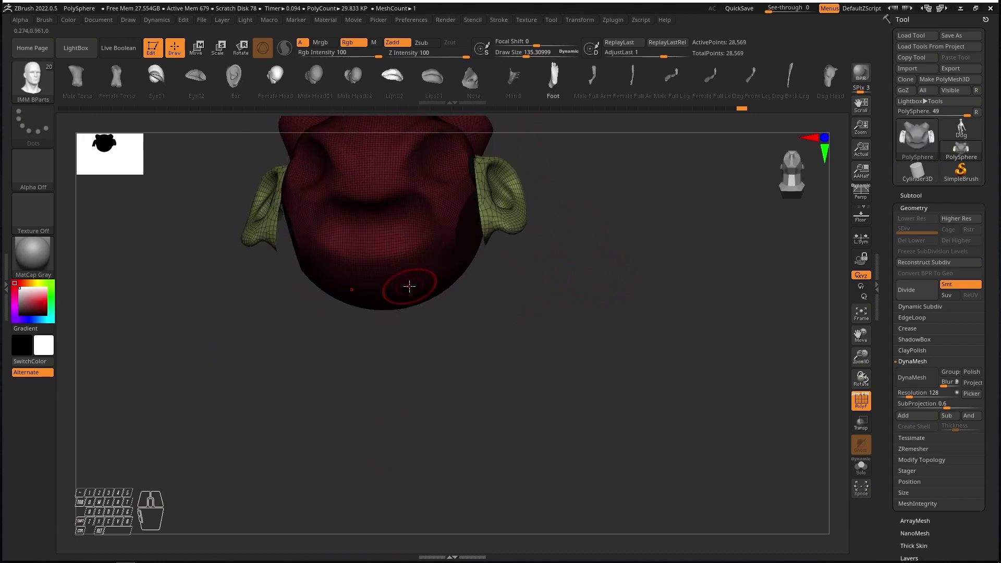
{"action": "left_click_drag", "start_coordinate": [409, 288], "coordinate": [424, 351]}
{"action": "mouse_move", "coordinate": [472, 246]}
{"action": "right_mouse_down", "text": "shift"}
{"action": "mouse_move", "coordinate": [460, 316]}
{"action": "mouse_move", "coordinate": [468, 253]}
{"action": "right_mouse_up", "text": "shift"}
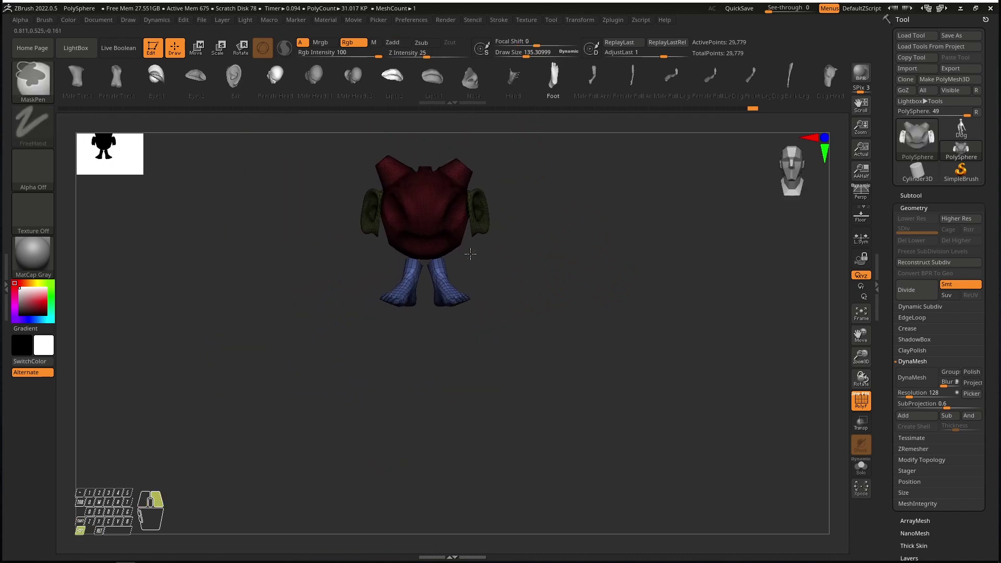
{"action": "right_click_drag", "start_coordinate": [572, 249], "coordinate": [503, 247], "text": "alt"}
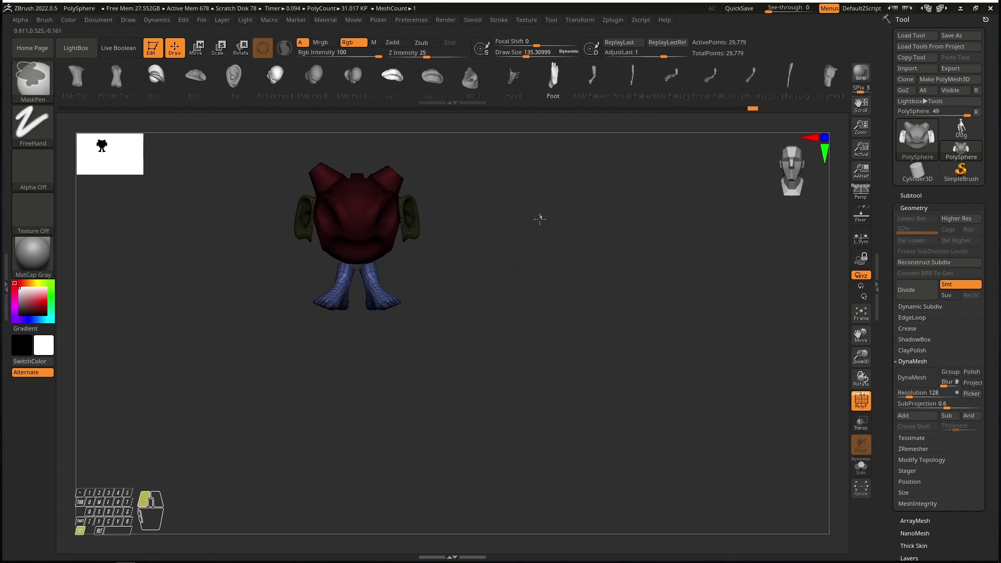
{"action": "mouse_move", "coordinate": [542, 216]}
{"action": "left_mouse_down", "text": "ctrl"}
{"action": "mouse_move", "coordinate": [491, 302]}
{"action": "mouse_move", "coordinate": [478, 303]}
{"action": "left_mouse_up", "text": "ctrl"}
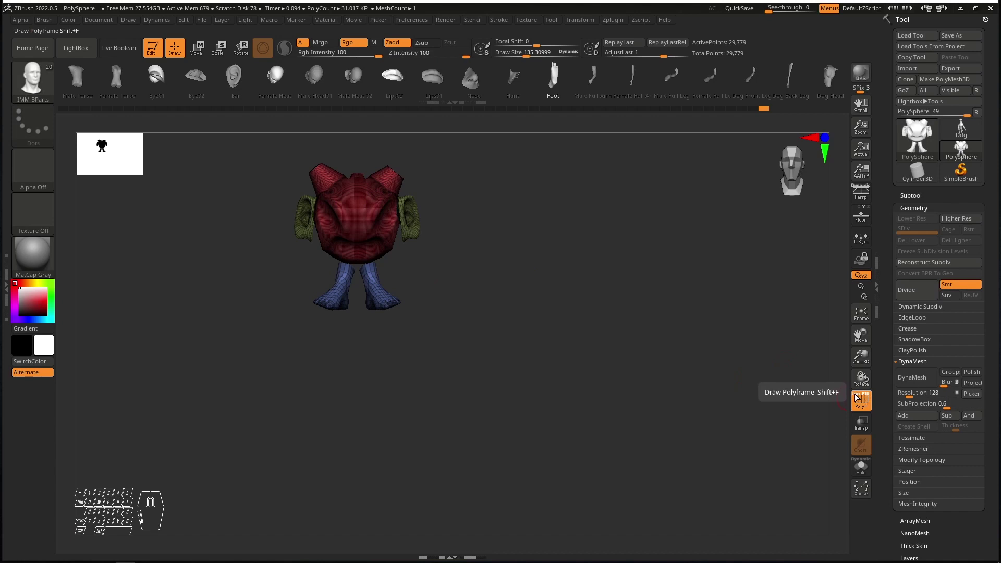
Step: Toggle the Polyframe display between wireframe lines and plain polygroup colours, leaving the lines hidden
{"action": "left_click", "coordinate": [858, 398]}
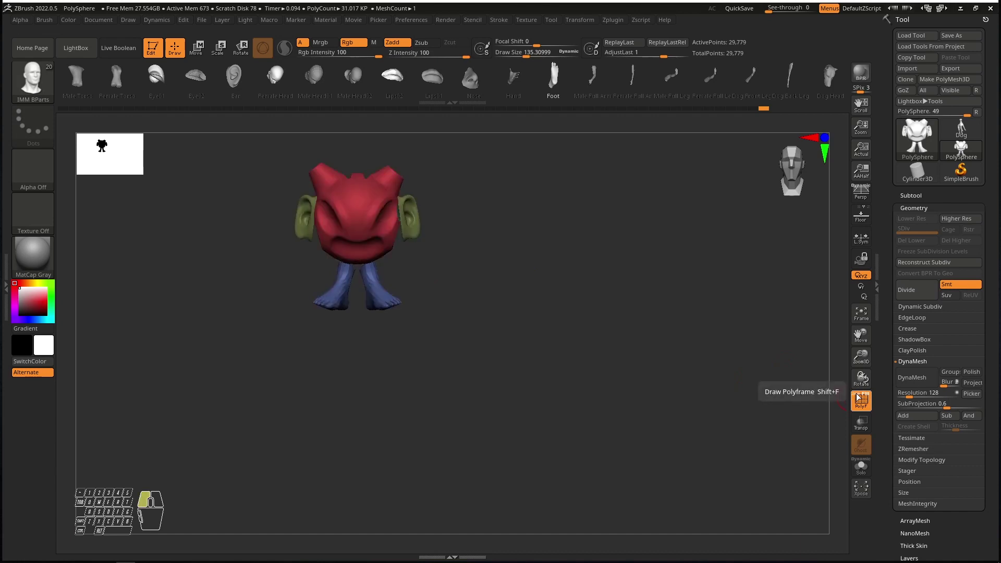
{"action": "left_click", "coordinate": [859, 398]}
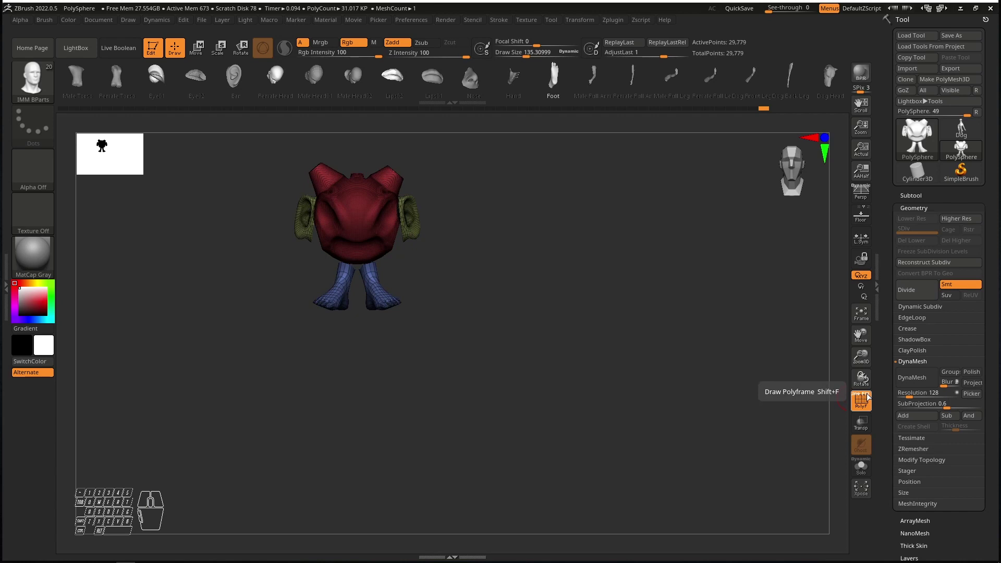
{"action": "left_click", "coordinate": [868, 395]}
{"action": "left_click", "coordinate": [866, 399]}
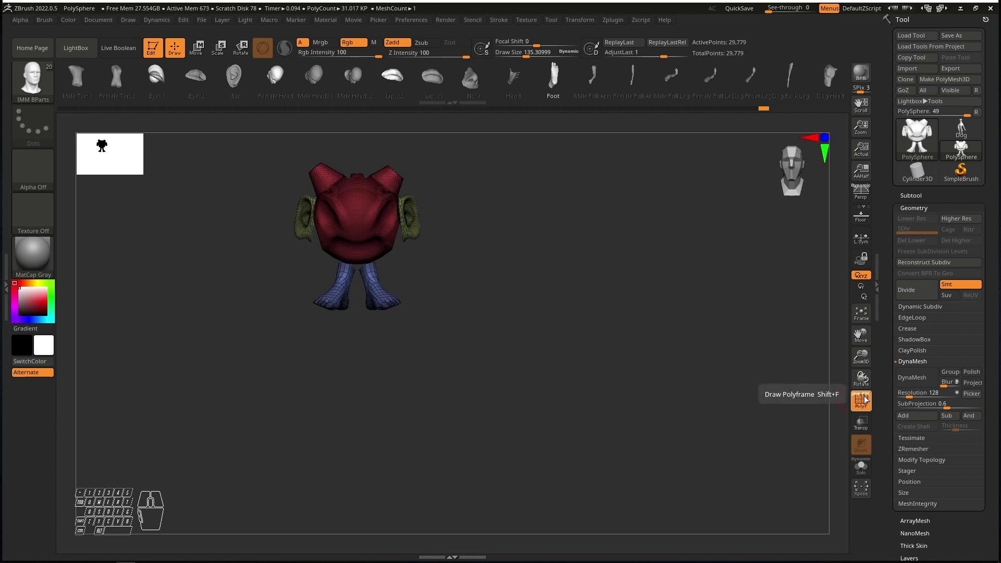
{"action": "left_click", "coordinate": [858, 403]}
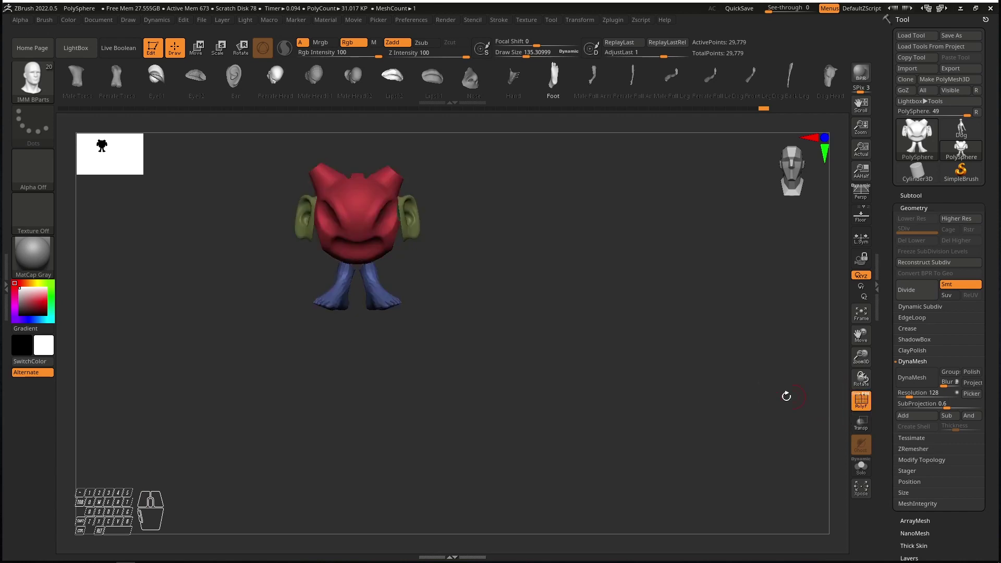
Step: Isolate the ears' polygroup and try to bring back the rest of the model with TrimCircle active
{"action": "mouse_move", "coordinate": [389, 182]}
{"action": "right_mouse_down", "text": "ctrl"}
{"action": "mouse_move", "coordinate": [354, 327]}
{"action": "mouse_move", "coordinate": [470, 266]}
{"action": "mouse_move", "coordinate": [452, 295]}
{"action": "mouse_move", "coordinate": [443, 232]}
{"action": "right_mouse_up", "text": "ctrl"}
{"action": "right_click_drag", "start_coordinate": [543, 238], "coordinate": [470, 212], "text": "alt"}
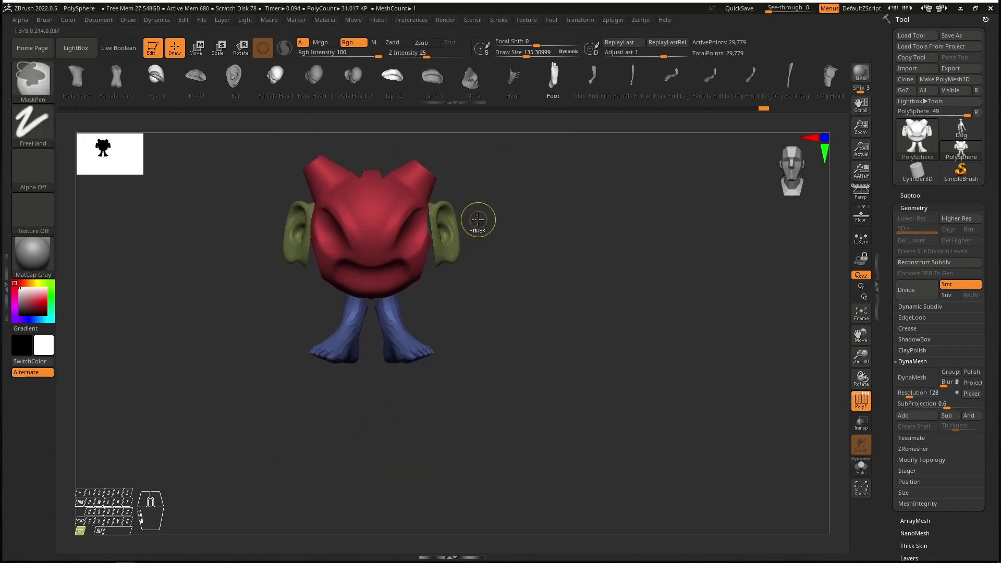
{"action": "right_click_drag", "start_coordinate": [391, 242], "coordinate": [429, 230], "text": "ctrl"}
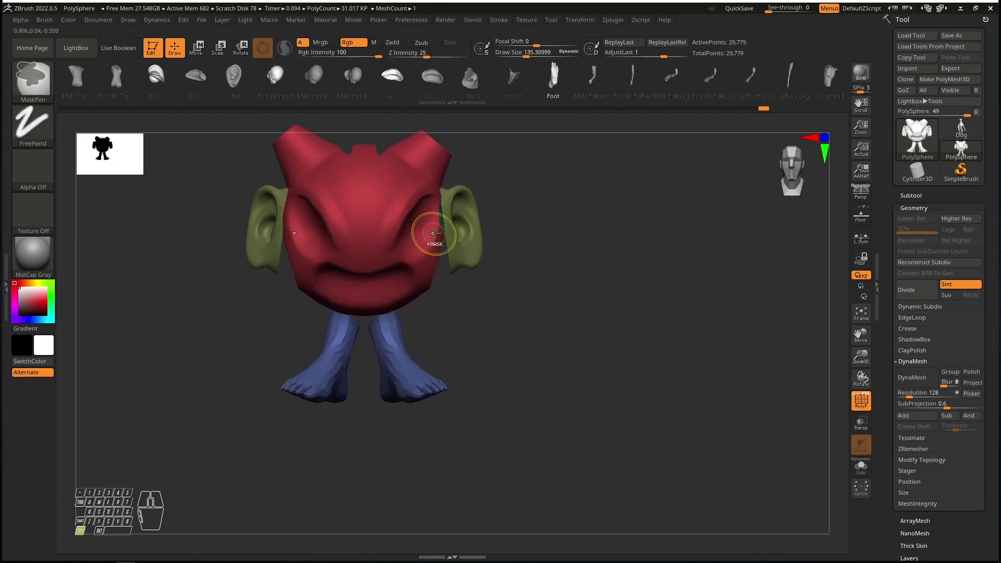
{"action": "key", "text": "ctrl+shift"}
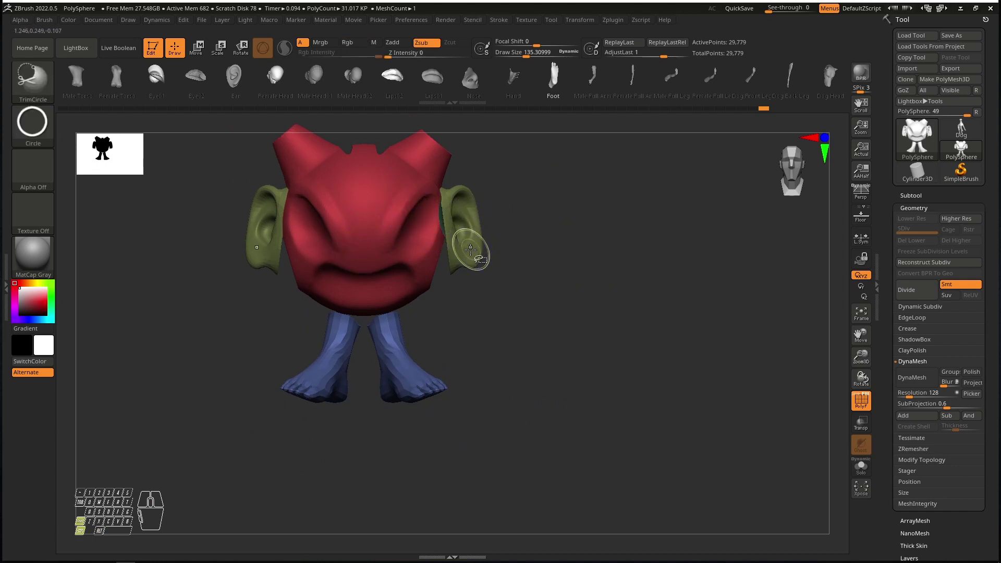
{"action": "left_click", "coordinate": [468, 250], "text": "ctrl+shift"}
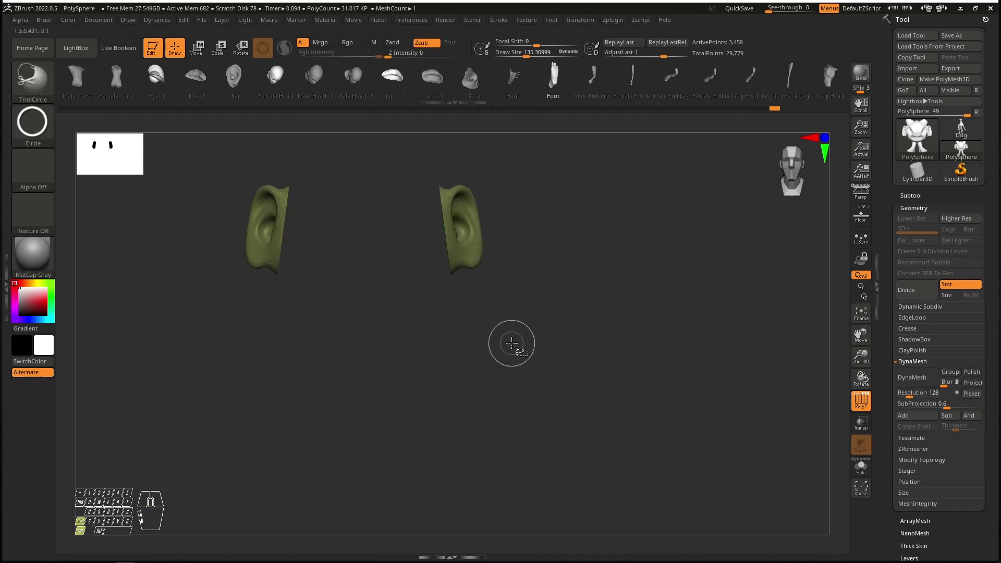
{"action": "mouse_move", "coordinate": [603, 229]}
{"action": "left_mouse_down", "text": "ctrl+shift"}
{"action": "mouse_move", "coordinate": [615, 206]}
{"action": "mouse_move", "coordinate": [566, 297]}
{"action": "left_mouse_up", "text": "ctrl+shift"}
Step: Switch to the SelectRect brush, restore the hidden parts, and isolate the head's polygroup
{"action": "left_click", "coordinate": [35, 81]}
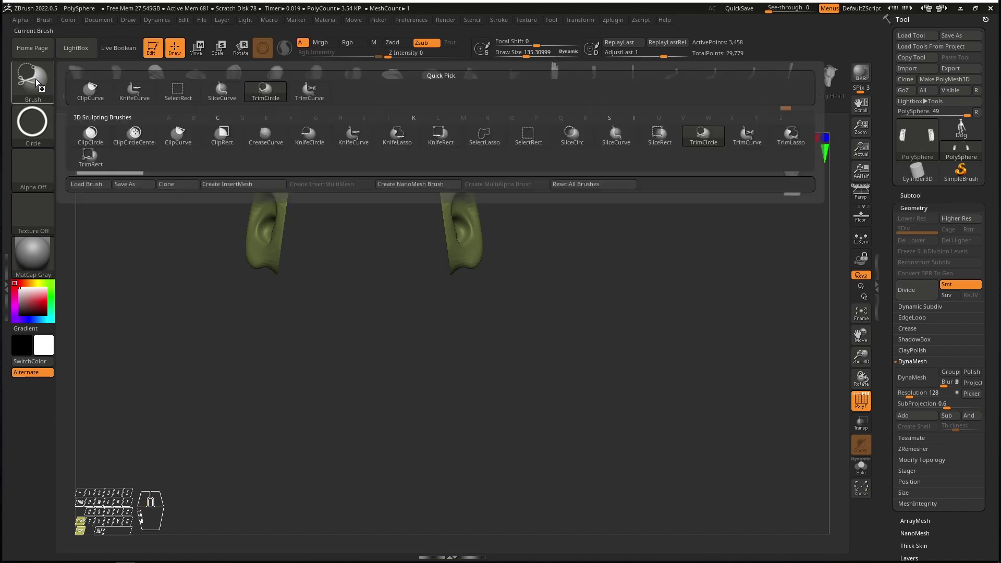
{"action": "left_click", "coordinate": [528, 135]}
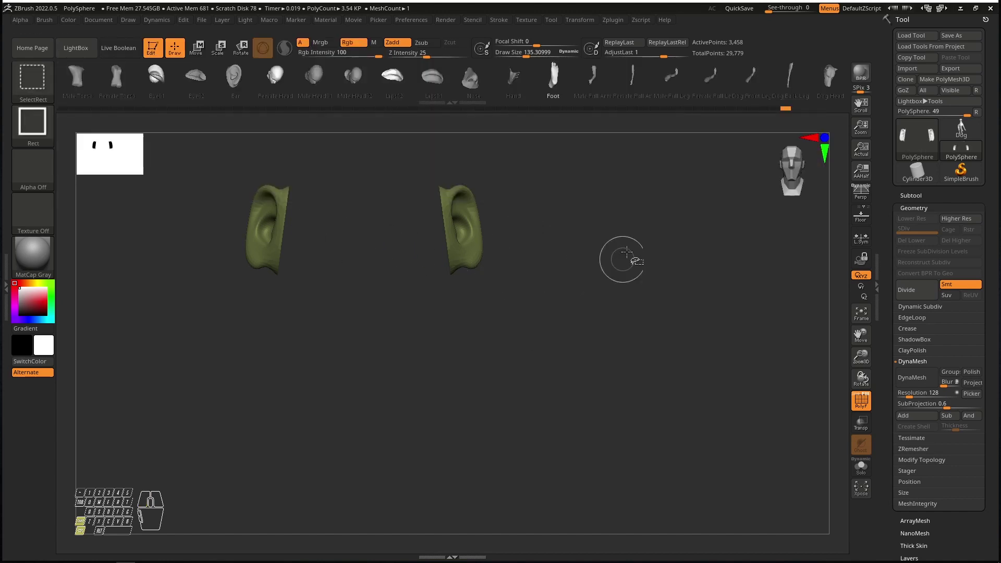
{"action": "mouse_move", "coordinate": [643, 210]}
{"action": "left_mouse_down", "text": "ctrl+shift"}
{"action": "mouse_move", "coordinate": [582, 333]}
{"action": "mouse_move", "coordinate": [539, 469]}
{"action": "left_mouse_up", "text": "ctrl+shift"}
{"action": "mouse_move", "coordinate": [548, 284]}
{"action": "right_mouse_down"}
{"action": "mouse_move", "coordinate": [503, 270]}
{"action": "mouse_move", "coordinate": [450, 282]}
{"action": "mouse_move", "coordinate": [527, 295]}
{"action": "right_mouse_up"}
{"action": "left_click", "coordinate": [405, 359], "text": "ctrl+shift"}
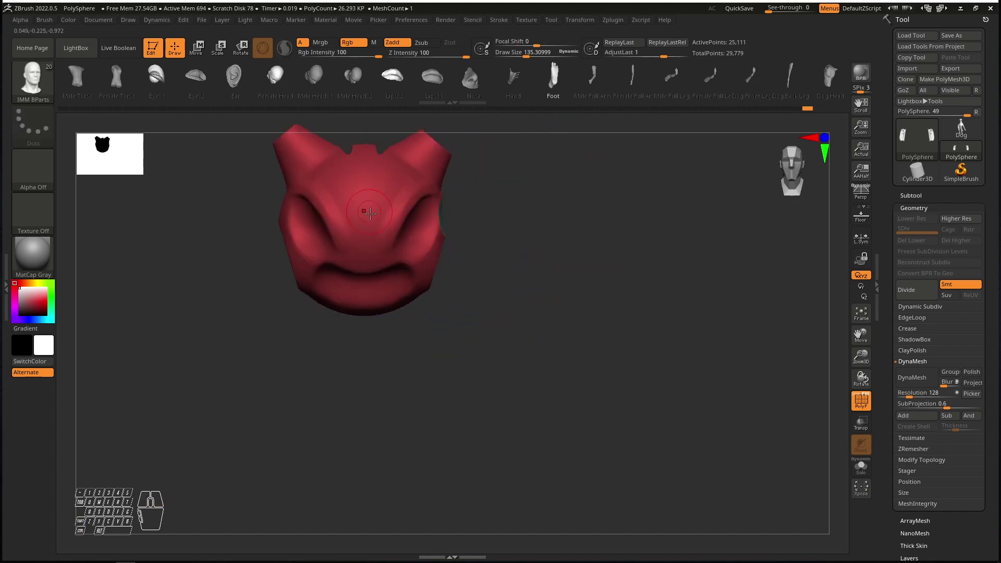
Step: Mask the entire isolated head and unhide the ears and feet
{"action": "right_click_drag", "start_coordinate": [360, 218], "coordinate": [481, 268]}
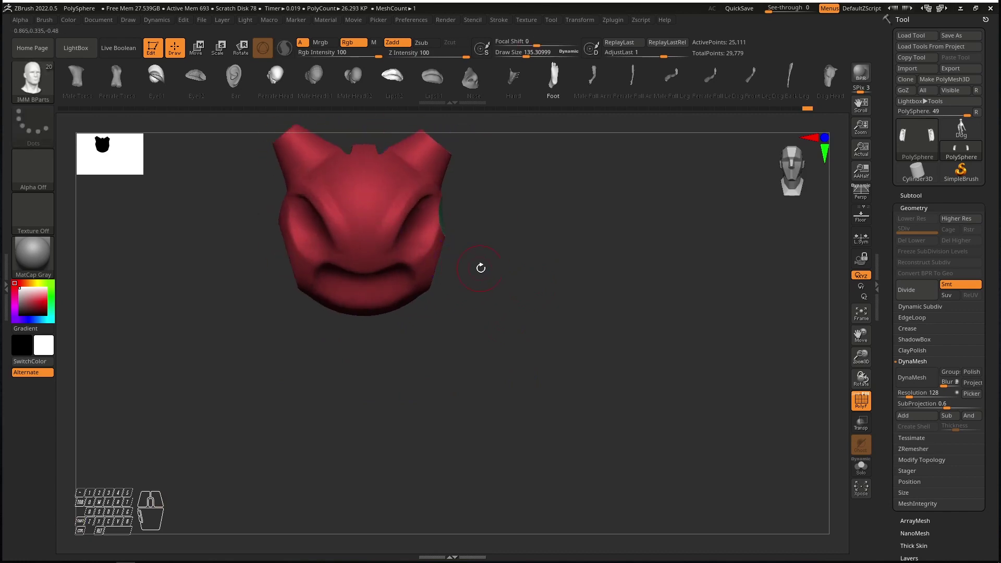
{"action": "left_click", "coordinate": [494, 234], "text": "ctrl"}
{"action": "left_click", "coordinate": [520, 287], "text": "ctrl+shift"}
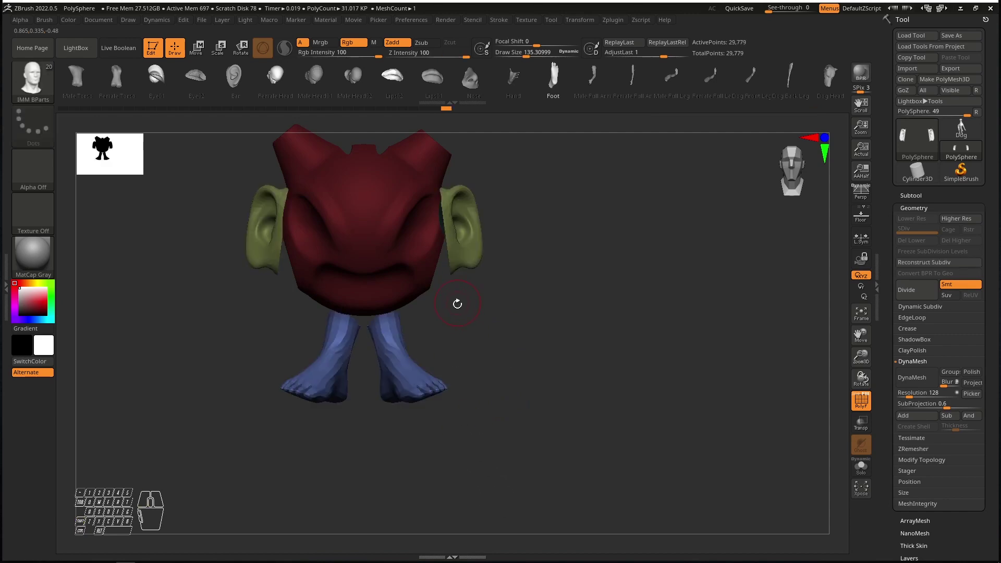
Step: Switch to the Move brush with a draw size of about 427 and pull the lower part of the ears in against the masked head
{"action": "key", "text": "b"}
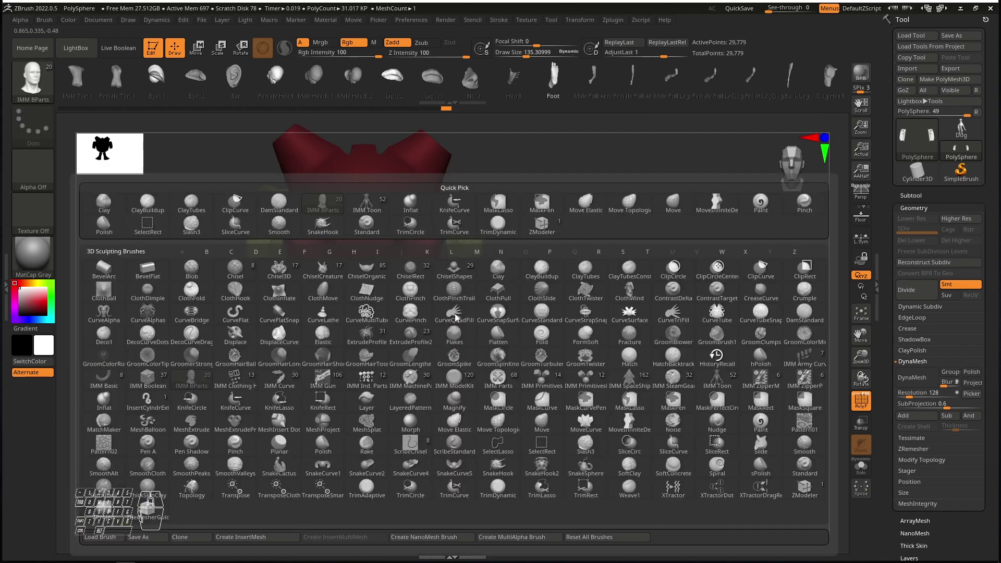
{"action": "key", "text": "m"}
{"action": "key", "text": "v"}
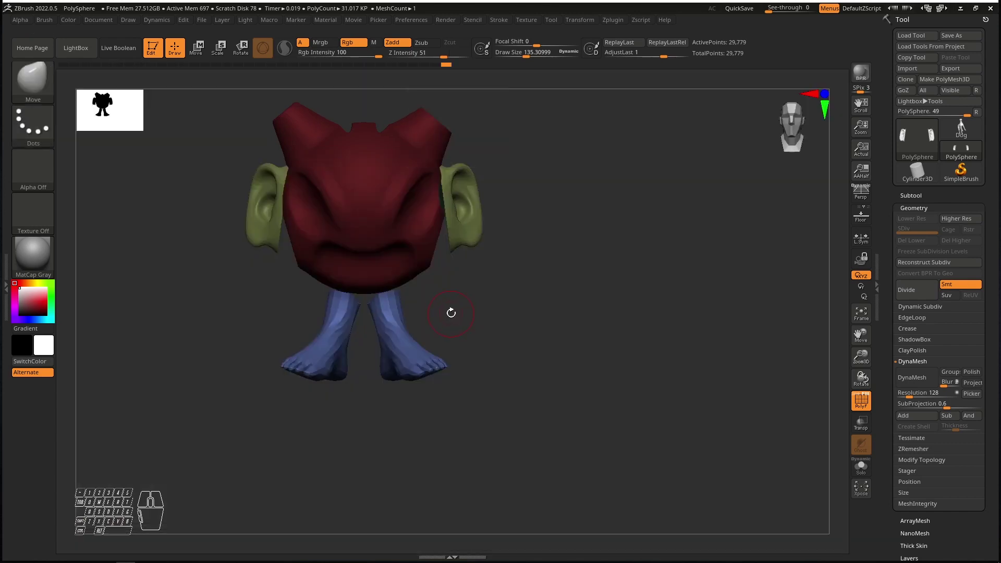
{"action": "key", "text": "s"}
{"action": "left_click_drag", "start_coordinate": [450, 307], "coordinate": [453, 308]}
{"action": "left_click_drag", "start_coordinate": [468, 310], "coordinate": [471, 310]}
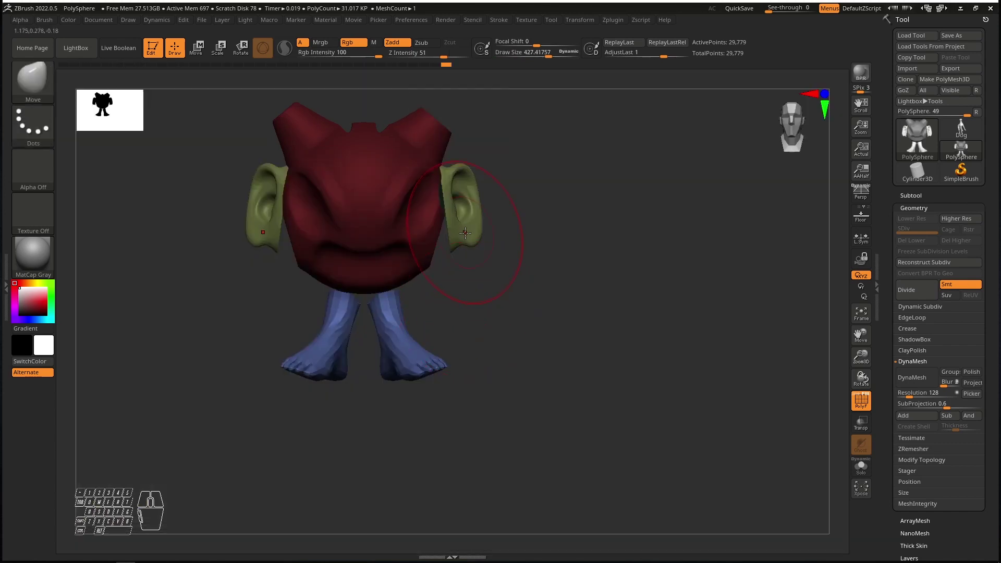
{"action": "mouse_move", "coordinate": [459, 230]}
{"action": "left_mouse_down"}
{"action": "mouse_move", "coordinate": [444, 228]}
{"action": "mouse_move", "coordinate": [435, 249]}
{"action": "left_mouse_up"}
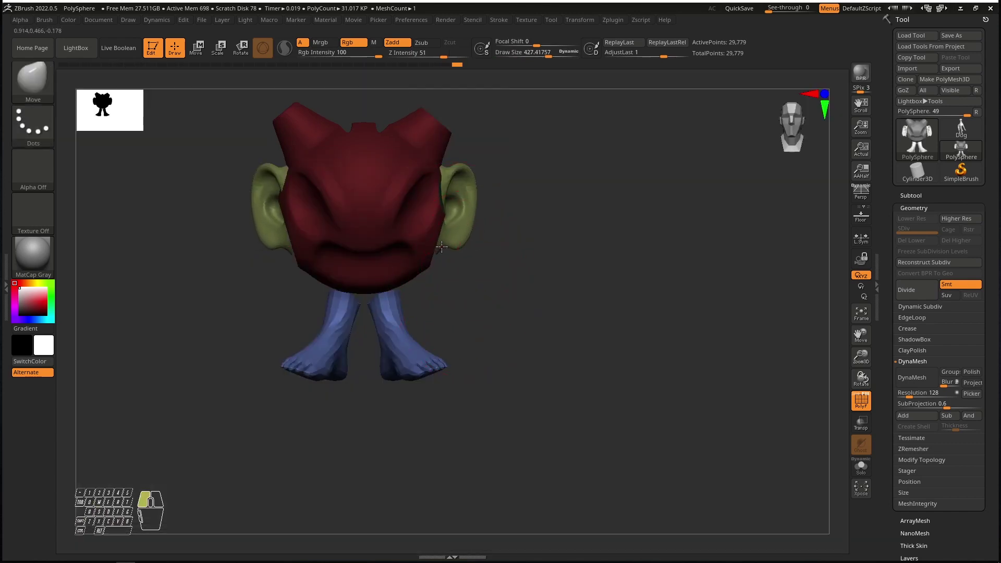
Step: Push the upper part of the ears closer to the head, adjust their shape, and clear the mask
{"action": "right_click_drag", "start_coordinate": [448, 174], "coordinate": [430, 202]}
{"action": "mouse_move", "coordinate": [430, 201]}
{"action": "left_mouse_down"}
{"action": "mouse_move", "coordinate": [479, 208]}
{"action": "mouse_move", "coordinate": [473, 194]}
{"action": "left_mouse_up"}
{"action": "right_click_drag", "start_coordinate": [453, 208], "coordinate": [471, 290]}
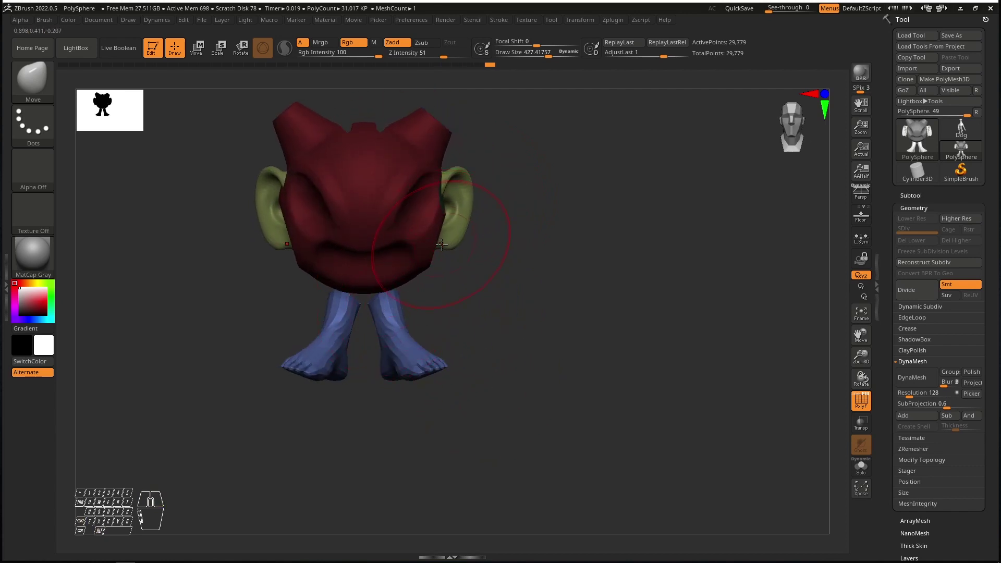
{"action": "mouse_move", "coordinate": [450, 239]}
{"action": "left_mouse_down"}
{"action": "mouse_move", "coordinate": [443, 253]}
{"action": "mouse_move", "coordinate": [447, 237]}
{"action": "left_mouse_up"}
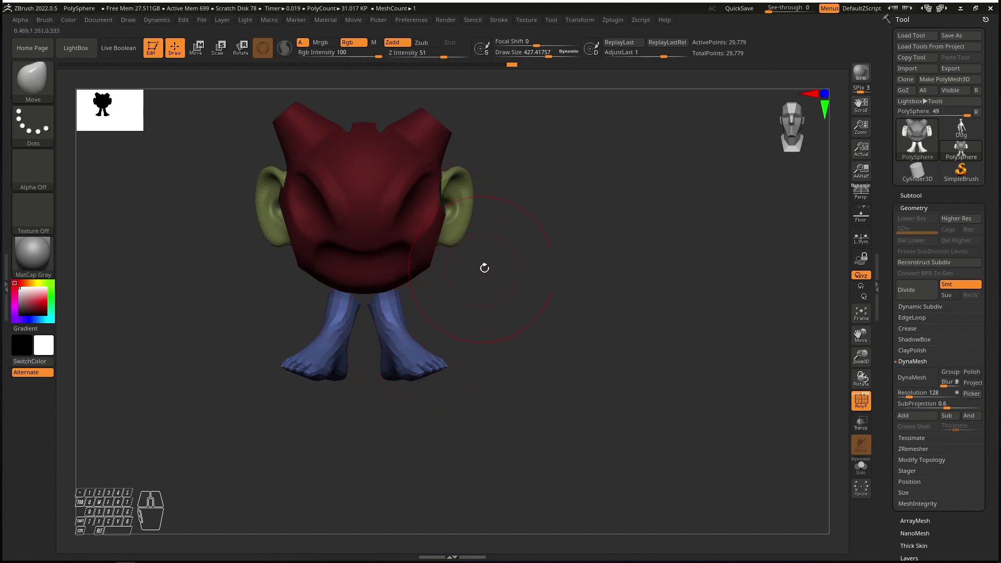
{"action": "left_click_drag", "start_coordinate": [579, 203], "coordinate": [508, 359], "text": "ctrl"}
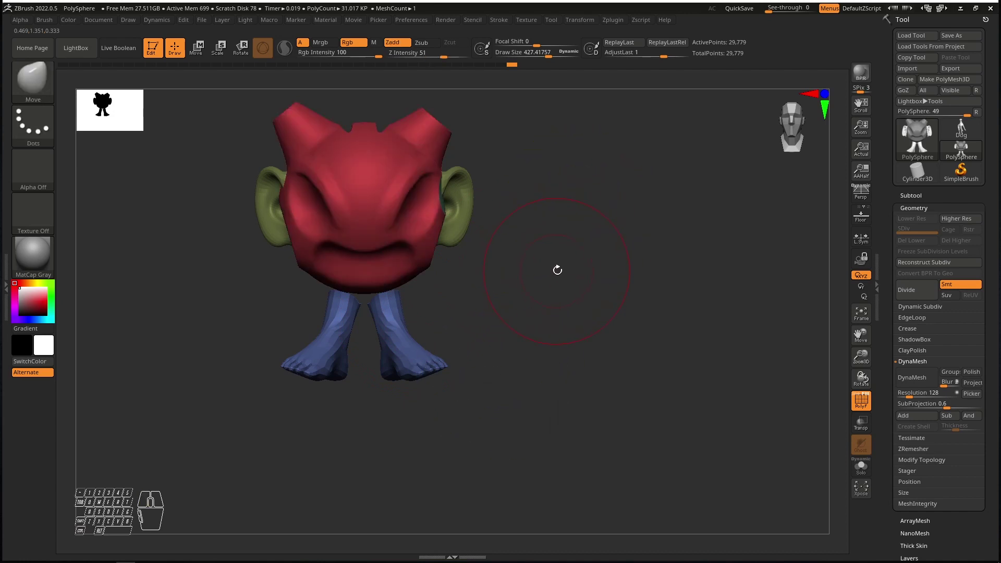
Step: Turn on the floor grid and go through the Scale, Move and Draw modes, finishing with the Move gizmo active
{"action": "left_click", "coordinate": [862, 216]}
{"action": "right_click_drag", "start_coordinate": [472, 229], "coordinate": [422, 283], "text": "ctrl"}
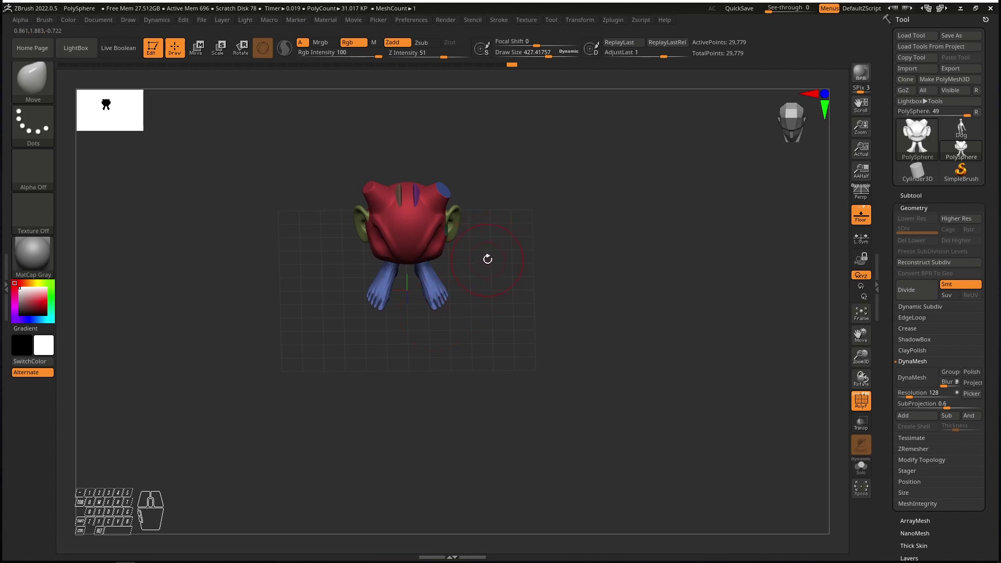
{"action": "left_click", "coordinate": [199, 52]}
{"action": "left_click", "coordinate": [239, 50]}
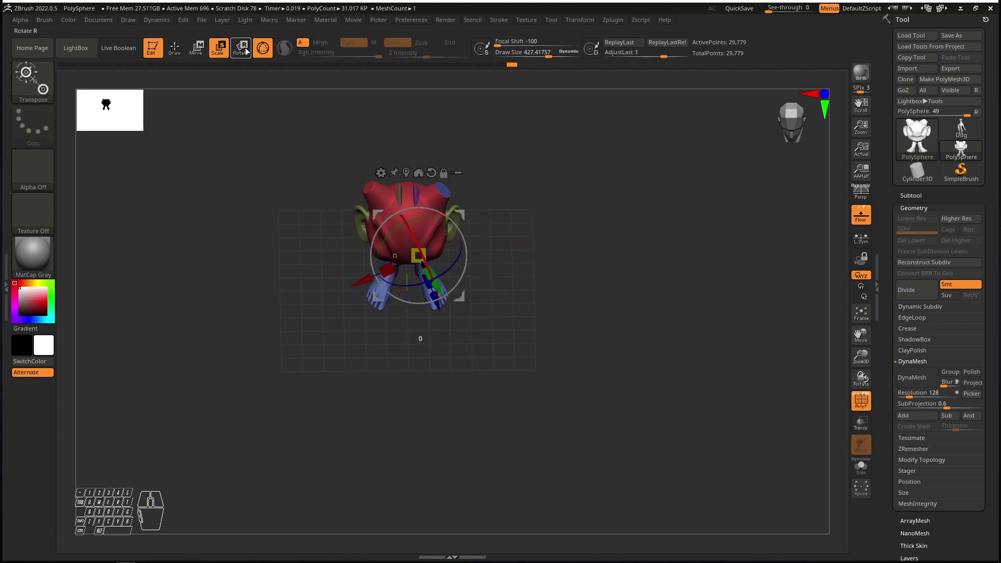
{"action": "key", "text": "w"}
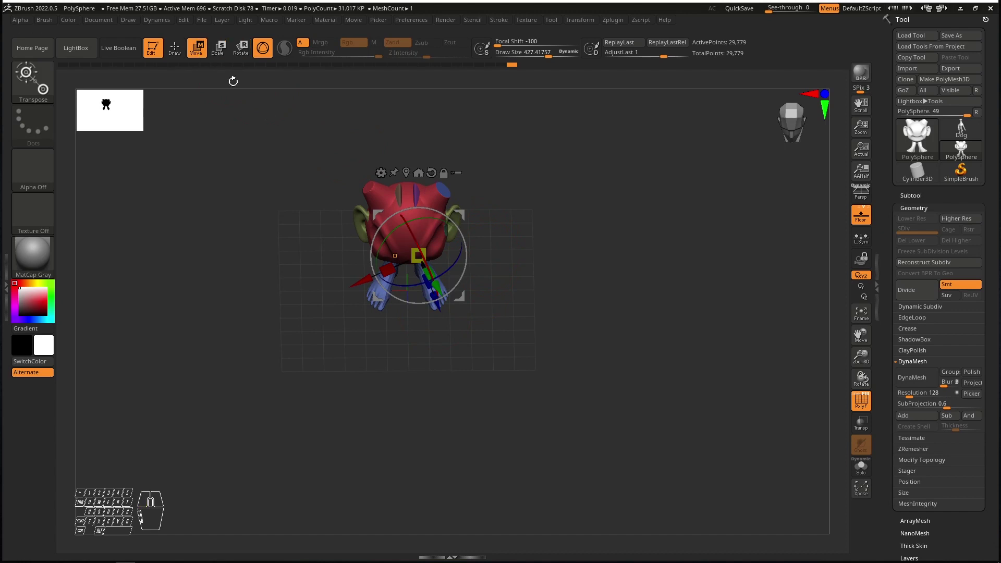
{"action": "right_click_drag", "start_coordinate": [514, 238], "coordinate": [503, 174], "text": "shift"}
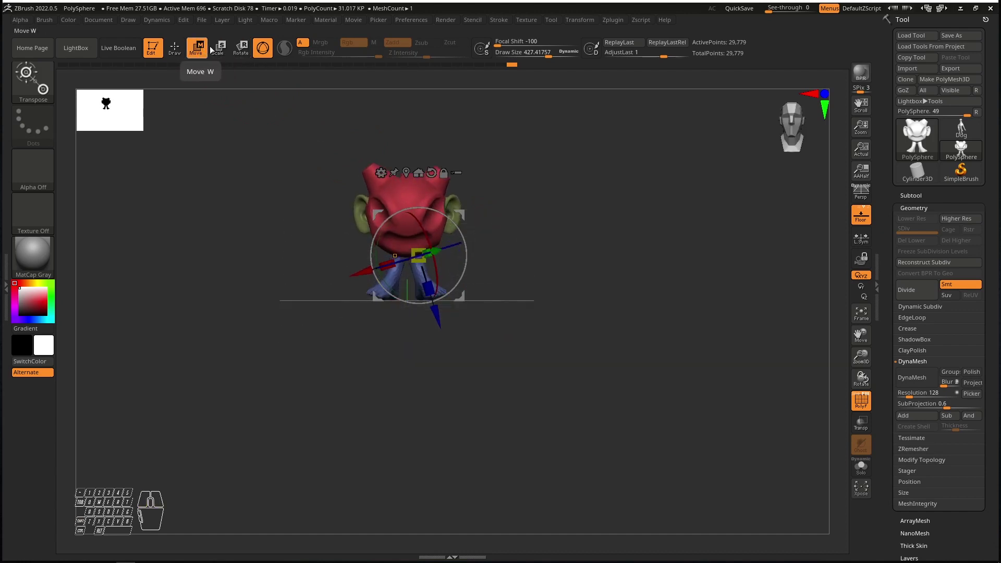
{"action": "left_click", "coordinate": [177, 51]}
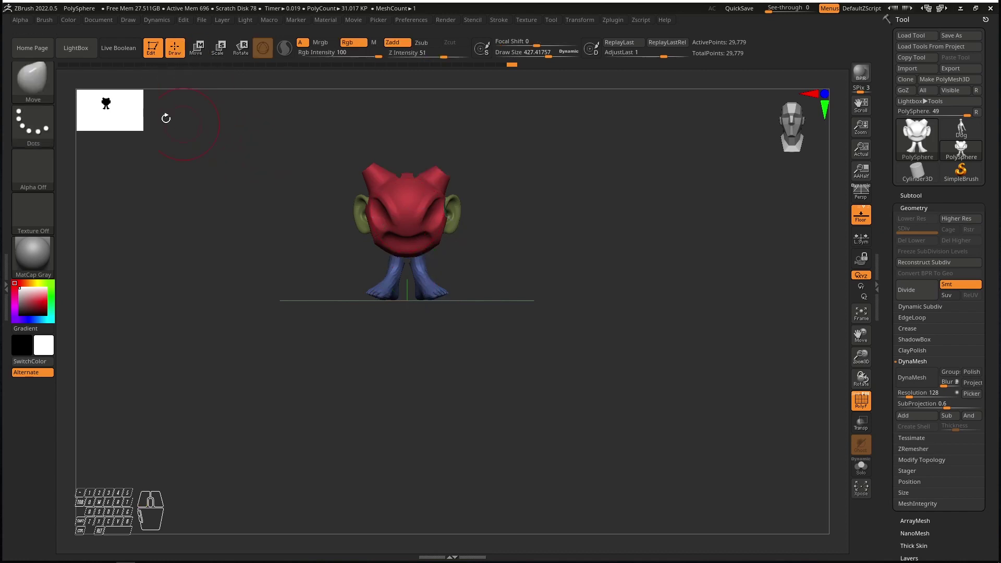
{"action": "left_click", "coordinate": [198, 49]}
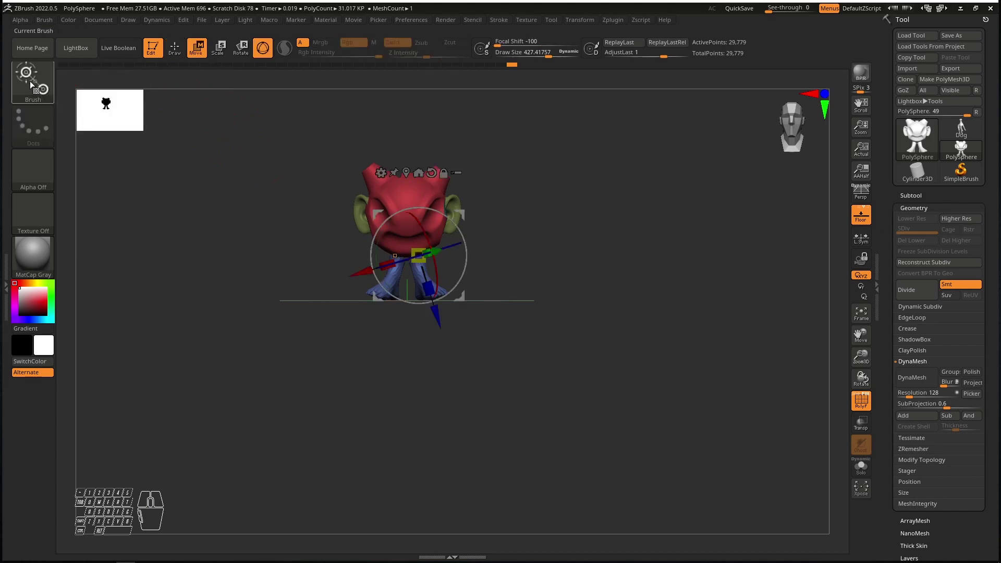
Step: Display the polygon wireframe and try moving the model sideways with the gizmo while symmetry is on, undoing each move
{"action": "right_click_drag", "start_coordinate": [521, 141], "coordinate": [519, 308], "text": "ctrl"}
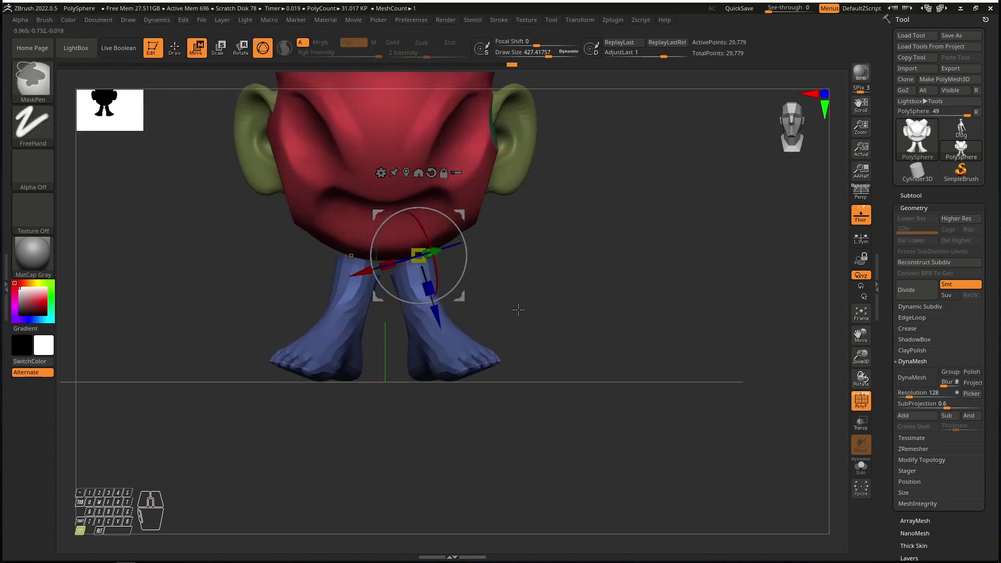
{"action": "right_click_drag", "start_coordinate": [511, 235], "coordinate": [501, 287], "text": "ctrl"}
{"action": "right_click_drag", "start_coordinate": [388, 246], "coordinate": [433, 253]}
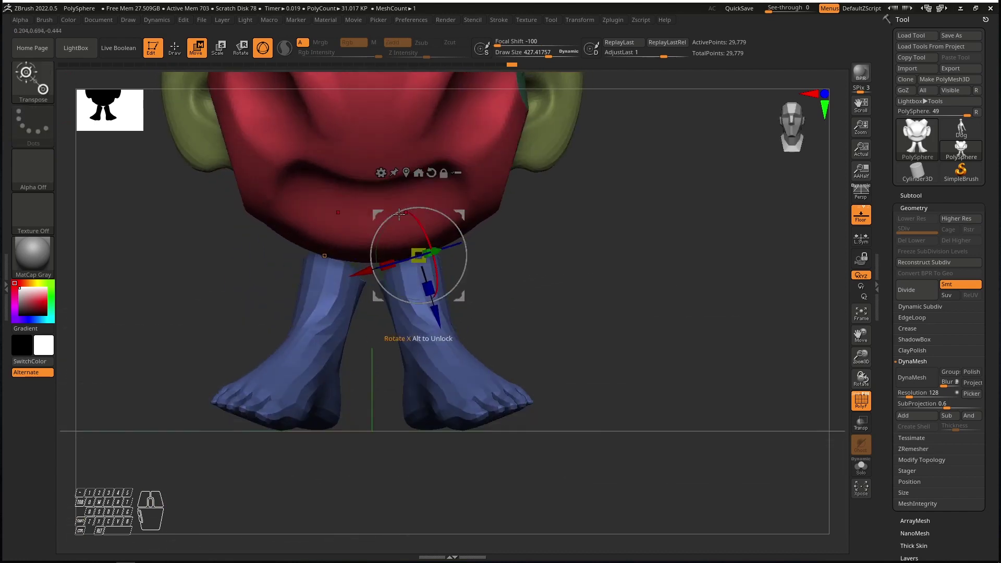
{"action": "left_click_drag", "start_coordinate": [461, 212], "coordinate": [528, 214]}
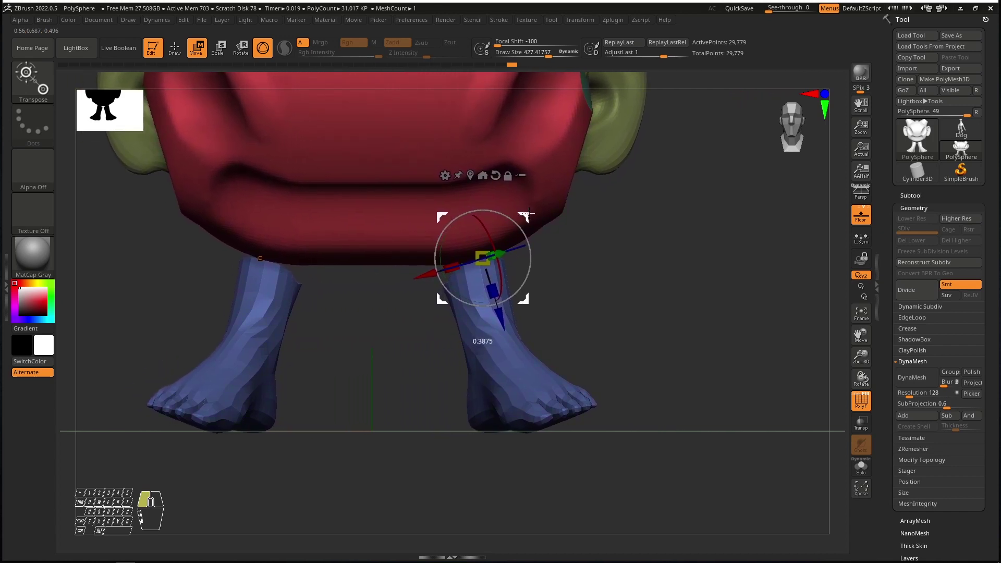
{"action": "left_click", "coordinate": [856, 395]}
{"action": "right_click_drag", "start_coordinate": [436, 198], "coordinate": [374, 127], "text": "ctrl"}
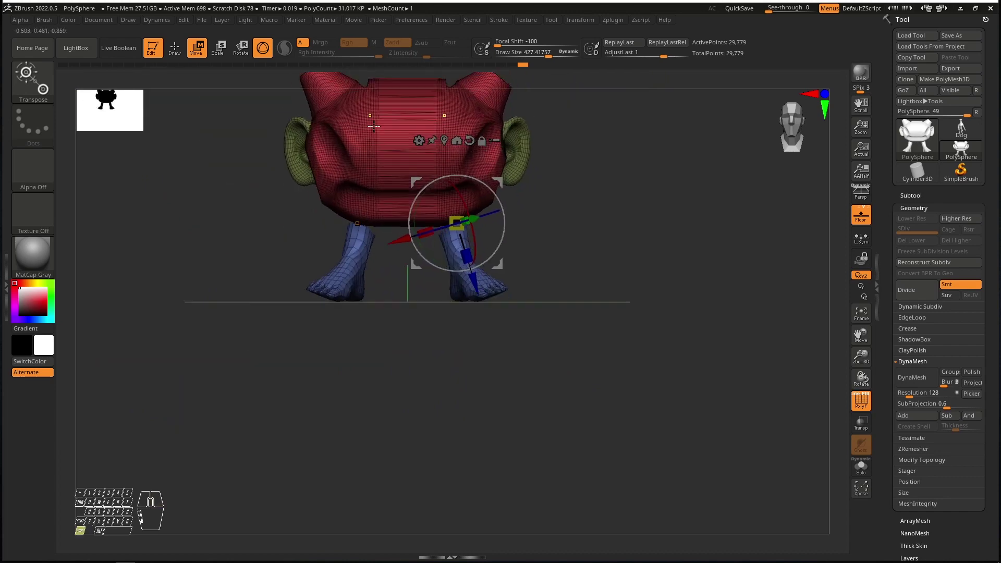
{"action": "left_click_drag", "start_coordinate": [498, 183], "coordinate": [473, 242]}
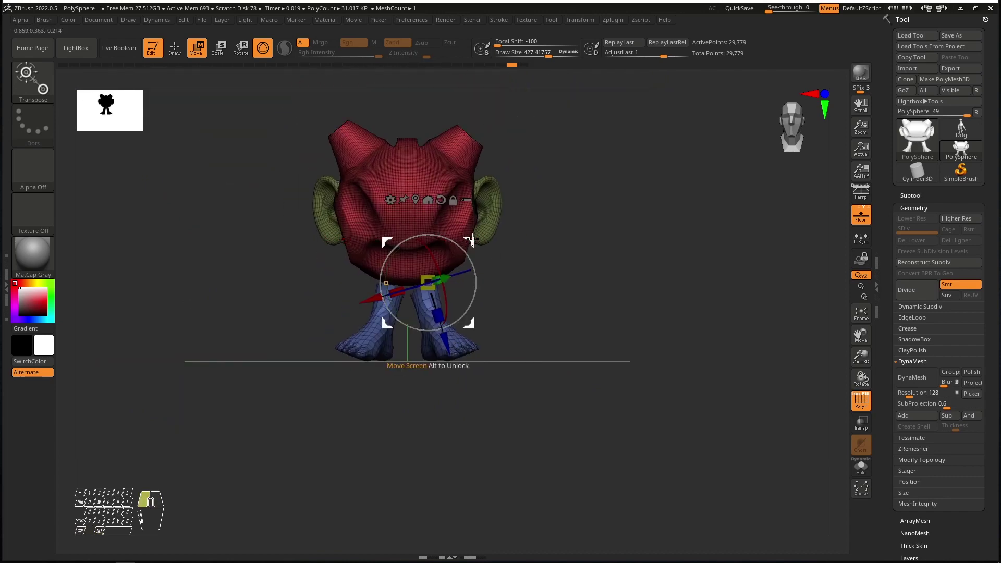
{"action": "left_click_drag", "start_coordinate": [471, 239], "coordinate": [518, 237]}
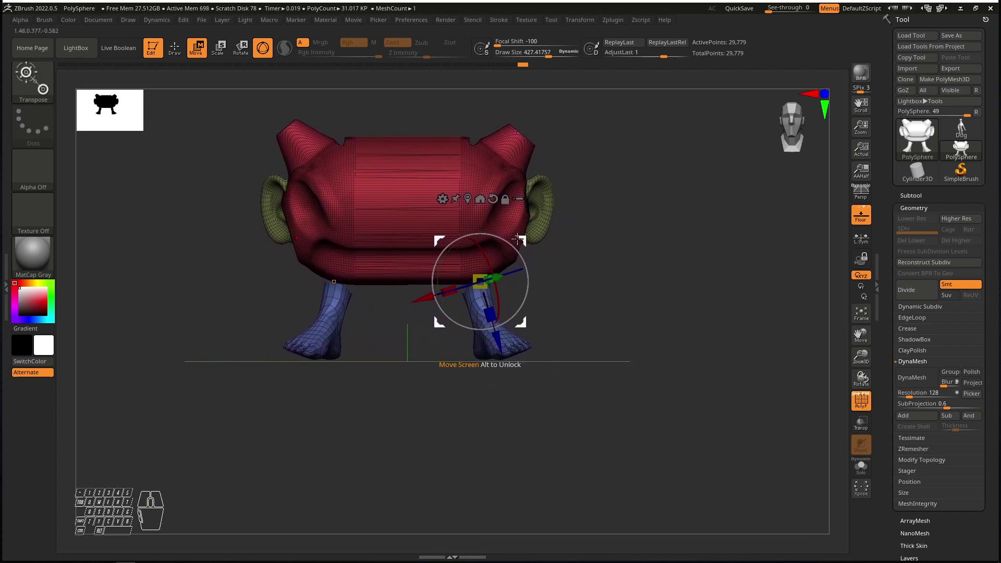
{"action": "key", "text": "ctrl+z"}
Step: With symmetry off, move the whole model slightly along the screen plane using the gizmo
{"action": "right_click_drag", "start_coordinate": [426, 319], "coordinate": [420, 372]}
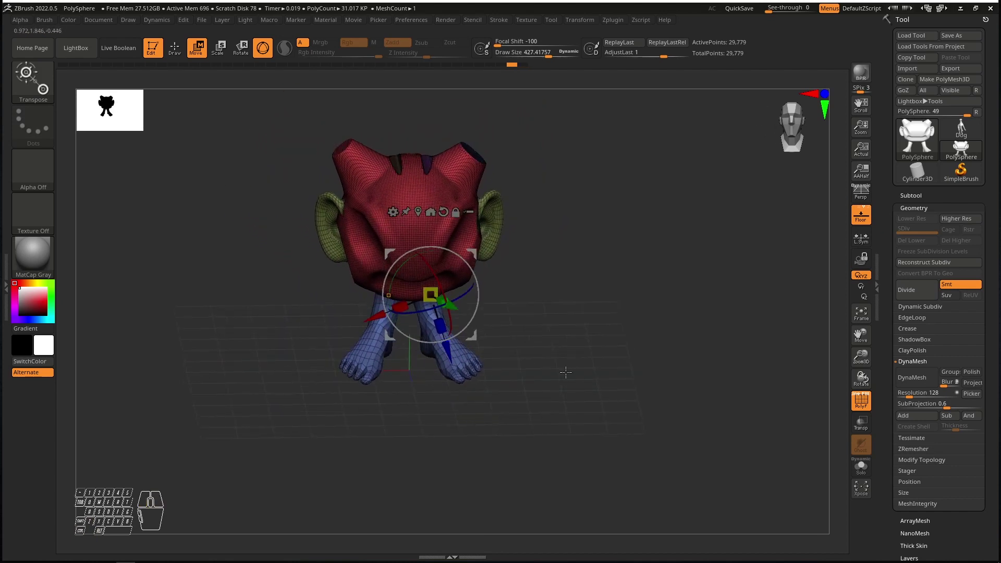
{"action": "right_click_drag", "start_coordinate": [503, 298], "coordinate": [498, 241], "text": "shift"}
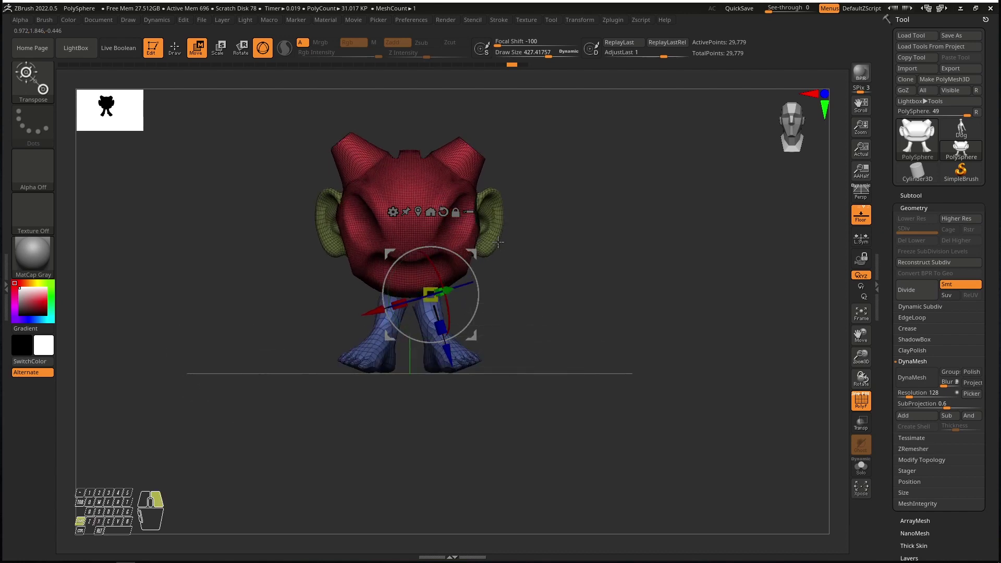
{"action": "mouse_move", "coordinate": [474, 252]}
{"action": "left_mouse_down"}
{"action": "mouse_move", "coordinate": [595, 250]}
{"action": "mouse_move", "coordinate": [476, 247]}
{"action": "left_mouse_up"}
{"action": "right_click_drag", "start_coordinate": [522, 254], "coordinate": [422, 305]}
{"action": "right_click_drag", "start_coordinate": [416, 297], "coordinate": [409, 206], "text": "alt"}
{"action": "right_click_drag", "start_coordinate": [476, 225], "coordinate": [467, 256], "text": "ctrl"}
{"action": "right_click_drag", "start_coordinate": [467, 255], "coordinate": [485, 324], "text": "alt"}
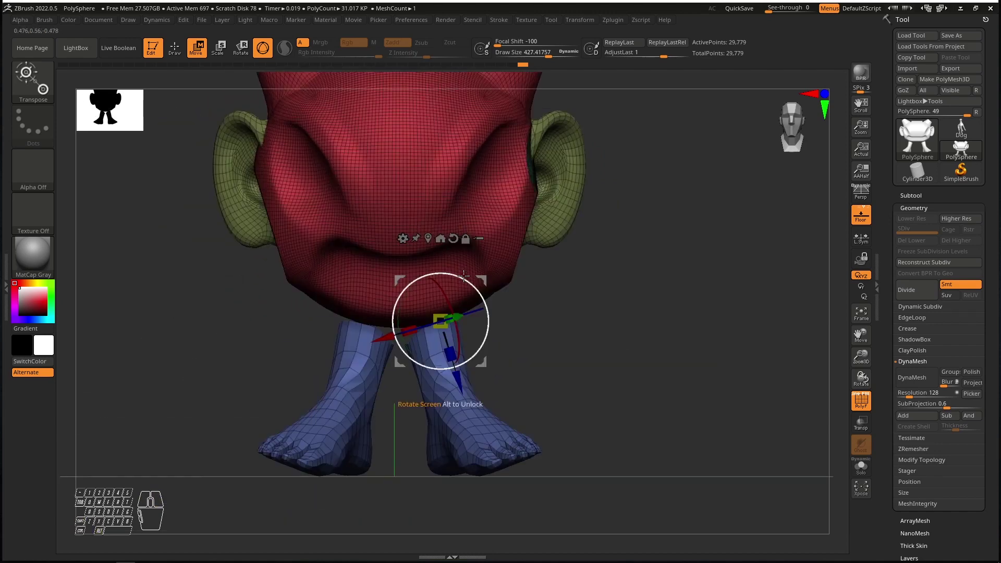
Step: Rotate the whole model a little with the gizmo's rotation rings and check it from the side and above
{"action": "mouse_move", "coordinate": [458, 275]}
{"action": "left_mouse_down"}
{"action": "mouse_move", "coordinate": [482, 295]}
{"action": "mouse_move", "coordinate": [454, 276]}
{"action": "mouse_move", "coordinate": [407, 287]}
{"action": "mouse_move", "coordinate": [464, 279]}
{"action": "left_mouse_up"}
{"action": "right_click_drag", "start_coordinate": [465, 280], "coordinate": [389, 290]}
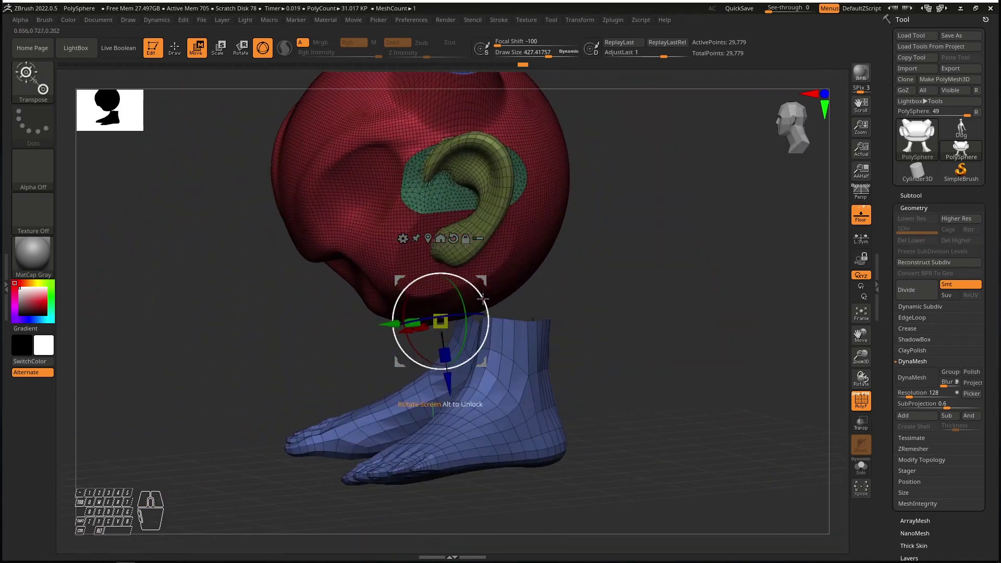
{"action": "mouse_move", "coordinate": [484, 300]}
{"action": "left_mouse_down"}
{"action": "mouse_move", "coordinate": [494, 332]}
{"action": "mouse_move", "coordinate": [483, 299]}
{"action": "left_mouse_up"}
{"action": "right_click_drag", "start_coordinate": [539, 315], "coordinate": [611, 314], "text": "ctrl"}
{"action": "mouse_move", "coordinate": [471, 272]}
{"action": "left_mouse_down"}
{"action": "mouse_move", "coordinate": [512, 290]}
{"action": "mouse_move", "coordinate": [464, 277]}
{"action": "left_mouse_up"}
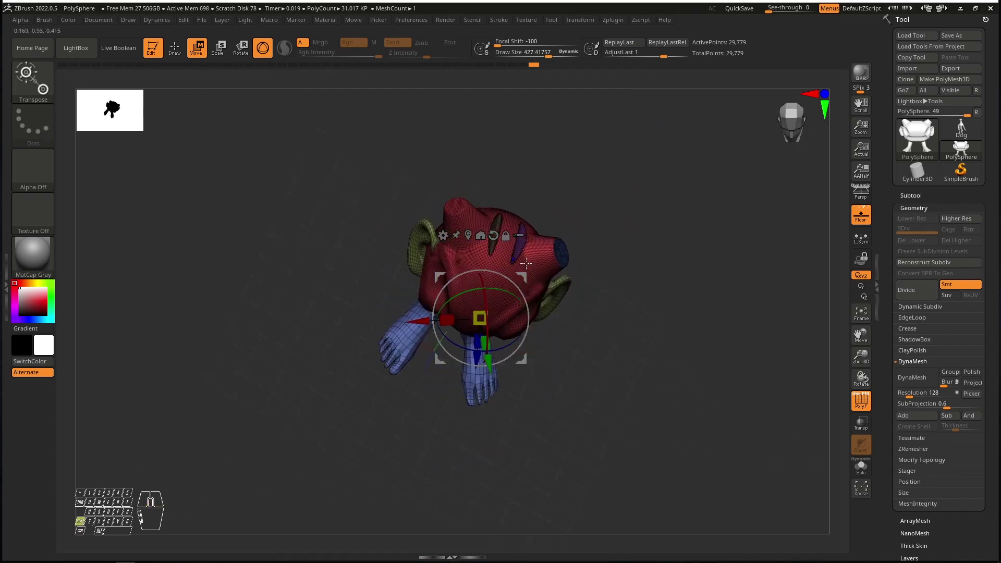
{"action": "right_click_drag", "start_coordinate": [578, 286], "coordinate": [582, 224]}
{"action": "right_click_drag", "start_coordinate": [577, 263], "coordinate": [565, 324], "text": "ctrl"}
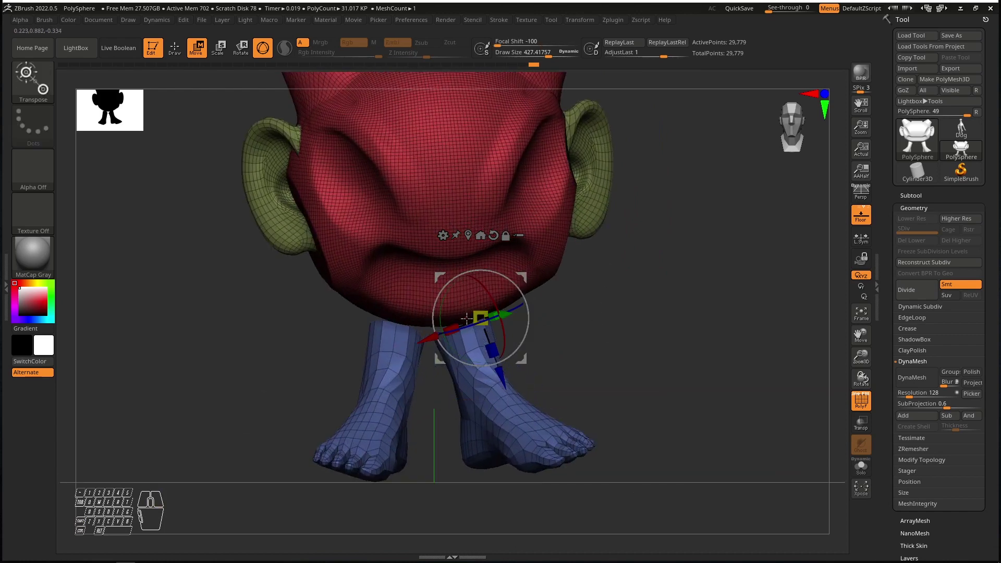
{"action": "right_click_drag", "start_coordinate": [467, 318], "coordinate": [440, 346]}
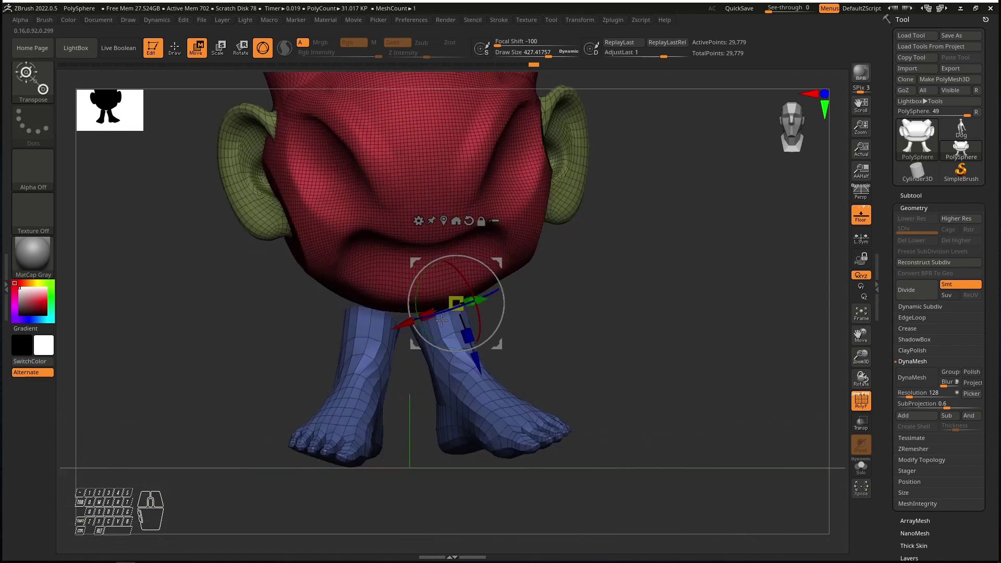
Step: Try another gizmo rotation, undo it, and turn the model further sideways so one foot points to the side
{"action": "left_click_drag", "start_coordinate": [463, 280], "coordinate": [508, 347]}
{"action": "key", "text": "ctrl+z"}
{"action": "right_click_drag", "start_coordinate": [512, 348], "coordinate": [574, 347]}
{"action": "left_click_drag", "start_coordinate": [439, 276], "coordinate": [434, 300]}
Step: Scale the whole model down uniformly on all three axes with the gizmo
{"action": "right_click_drag", "start_coordinate": [569, 324], "coordinate": [547, 253], "text": "ctrl"}
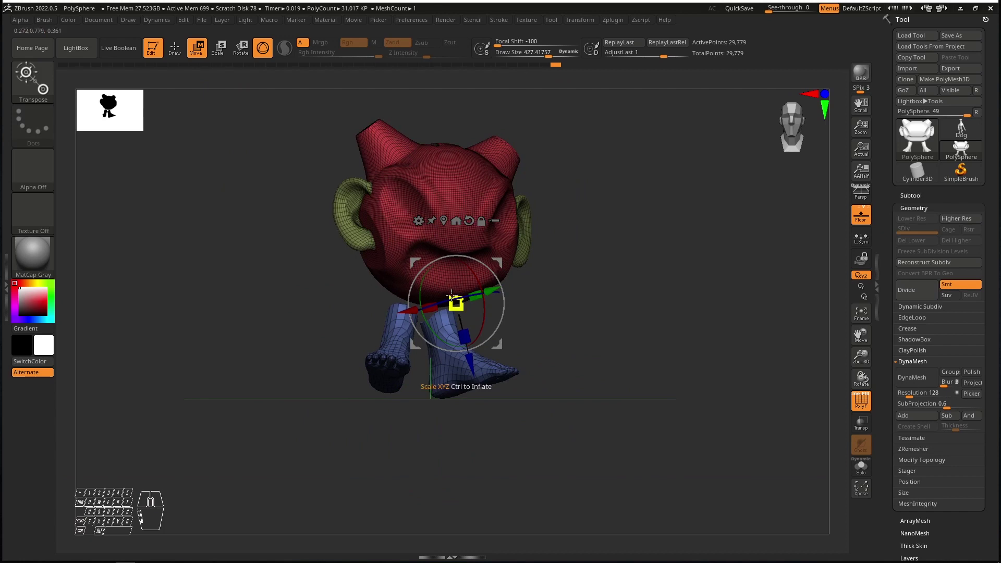
{"action": "mouse_move", "coordinate": [452, 297]}
{"action": "left_mouse_down"}
{"action": "mouse_move", "coordinate": [428, 307]}
{"action": "mouse_move", "coordinate": [447, 298]}
{"action": "mouse_move", "coordinate": [443, 287]}
{"action": "mouse_move", "coordinate": [448, 295]}
{"action": "left_mouse_up"}
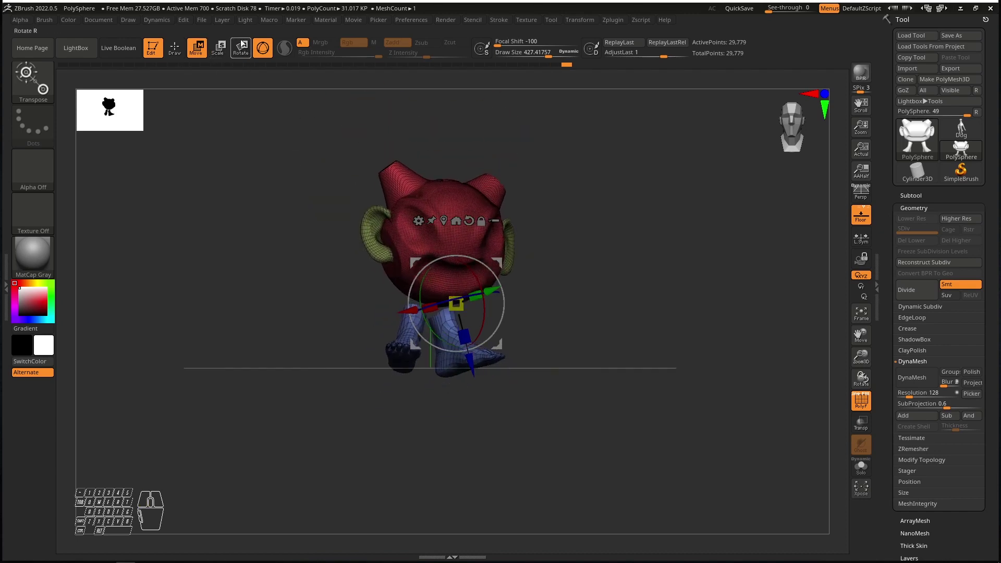
{"action": "right_click_drag", "start_coordinate": [469, 353], "coordinate": [445, 380]}
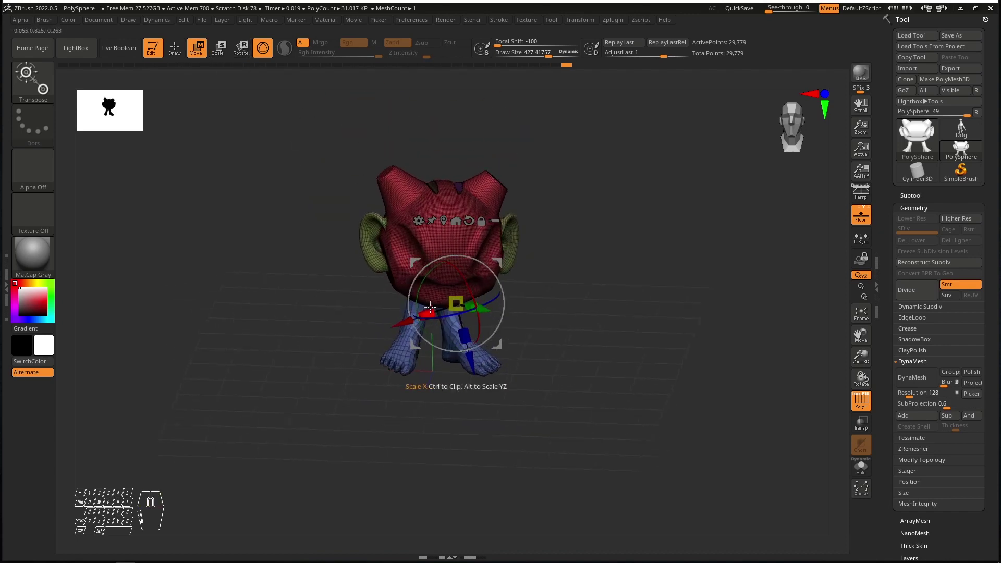
{"action": "right_click_drag", "start_coordinate": [442, 324], "coordinate": [361, 380], "text": "ctrl"}
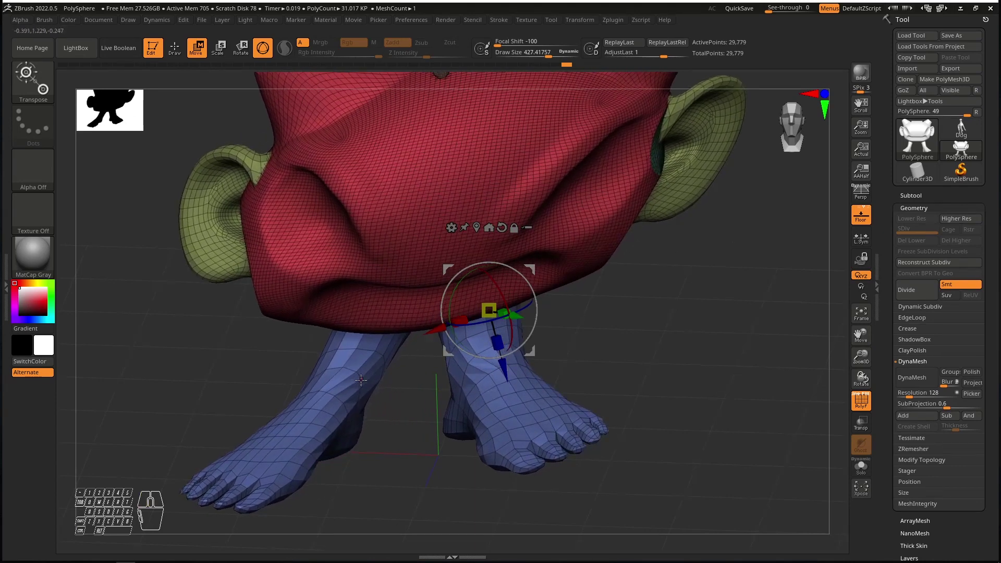
Step: Center the gizmo on the unmasked mesh and reset its orientation to the world axes
{"action": "mouse_move", "coordinate": [565, 334]}
{"action": "right_mouse_down", "text": "ctrl"}
{"action": "mouse_move", "coordinate": [582, 279]}
{"action": "mouse_move", "coordinate": [626, 295]}
{"action": "mouse_move", "coordinate": [564, 320]}
{"action": "mouse_move", "coordinate": [576, 277]}
{"action": "mouse_move", "coordinate": [581, 295]}
{"action": "right_mouse_up", "text": "ctrl"}
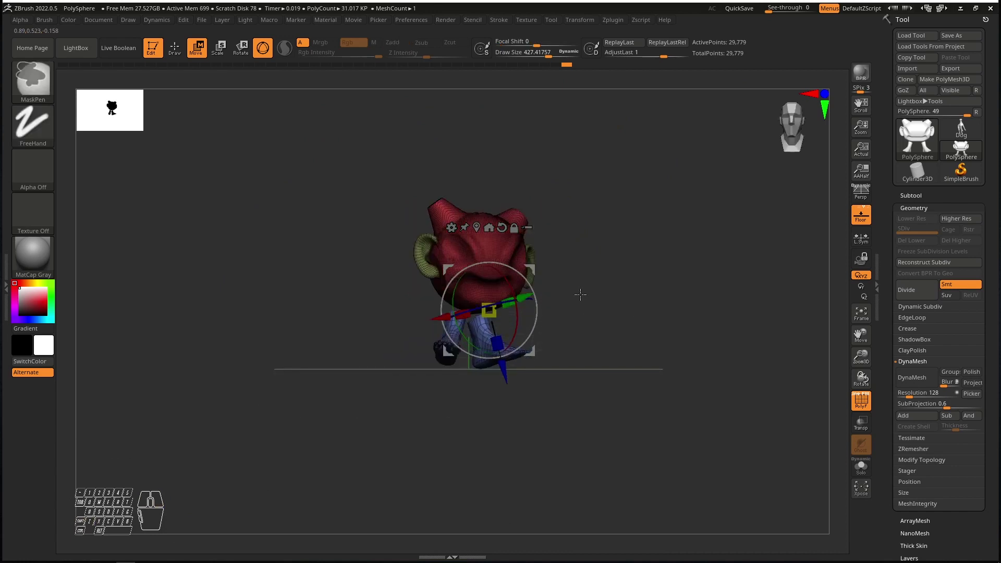
{"action": "mouse_move", "coordinate": [574, 238]}
{"action": "right_mouse_down", "text": "ctrl"}
{"action": "mouse_move", "coordinate": [600, 318]}
{"action": "mouse_move", "coordinate": [576, 271]}
{"action": "right_mouse_up", "text": "ctrl"}
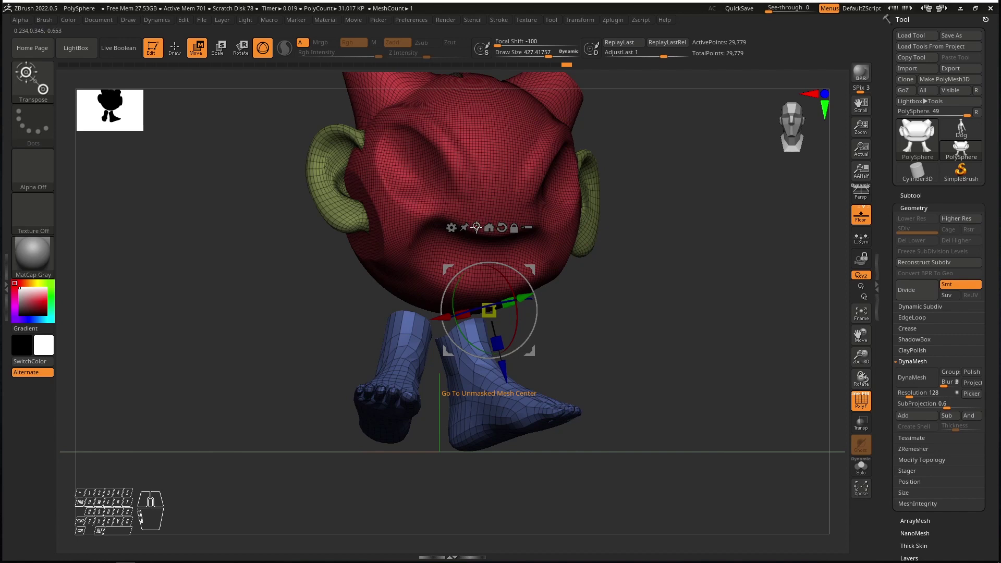
{"action": "left_click", "coordinate": [476, 227]}
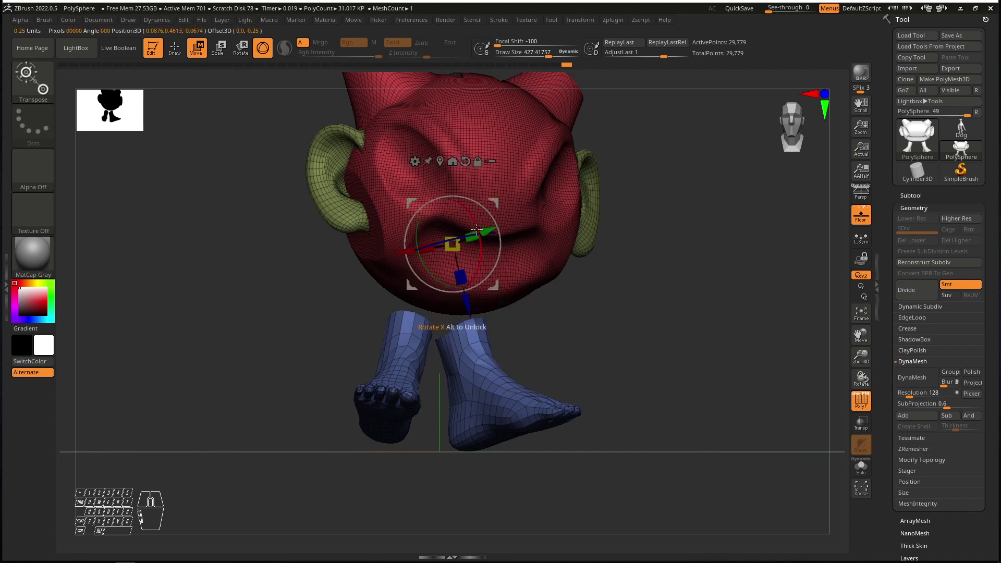
{"action": "left_click", "coordinate": [466, 162]}
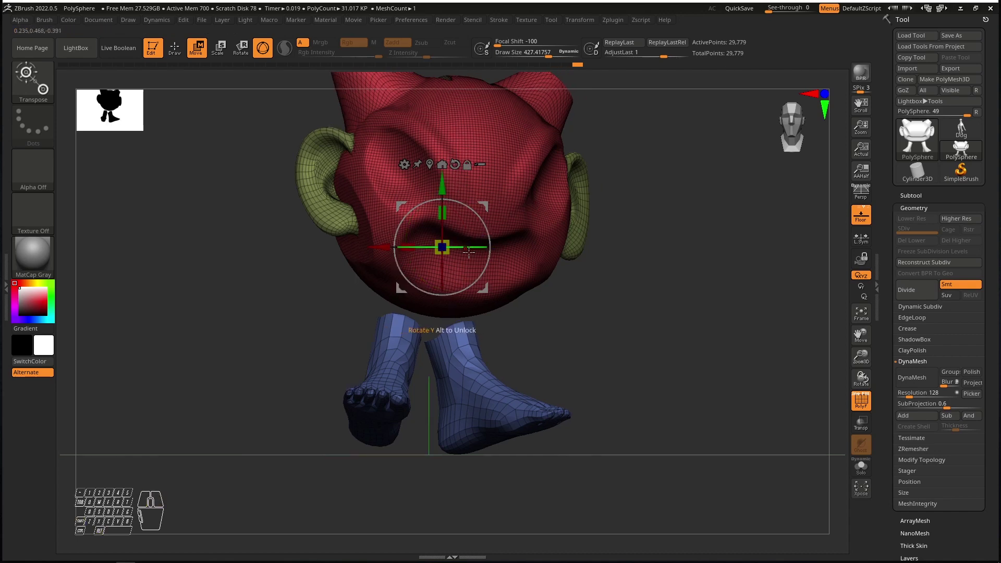
Step: Rotate the whole model around the gizmo's Y axis until it faces more toward the opposite side
{"action": "right_click_drag", "start_coordinate": [417, 249], "coordinate": [457, 286], "text": "alt"}
{"action": "right_click_drag", "start_coordinate": [457, 286], "coordinate": [498, 158], "text": "ctrl"}
{"action": "right_click_drag", "start_coordinate": [554, 192], "coordinate": [512, 278], "text": "ctrl"}
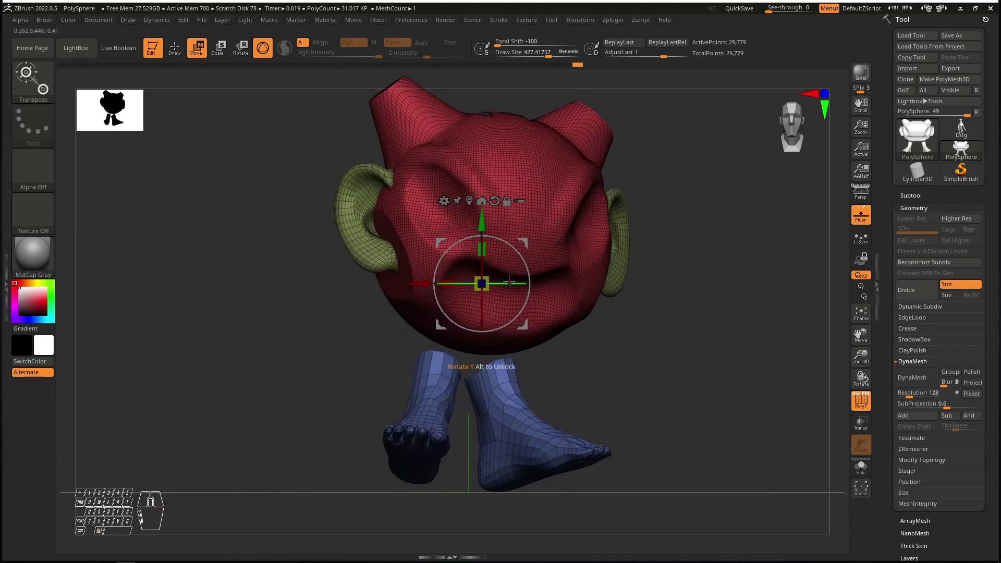
{"action": "left_click_drag", "start_coordinate": [512, 278], "coordinate": [467, 313]}
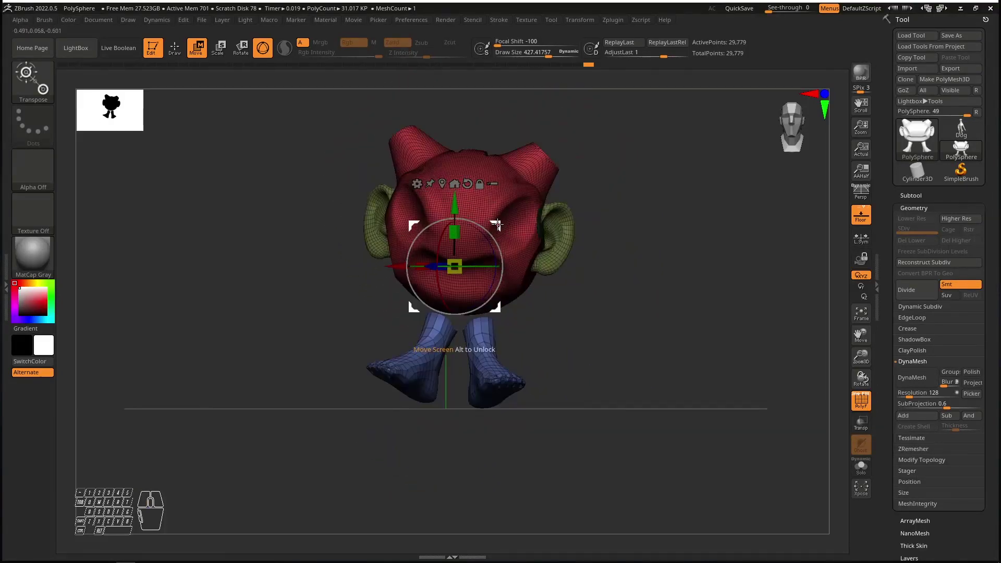
Step: Move the model far off to the side and send it back to the world origin with the gizmo's home function
{"action": "left_click_drag", "start_coordinate": [494, 235], "coordinate": [766, 198]}
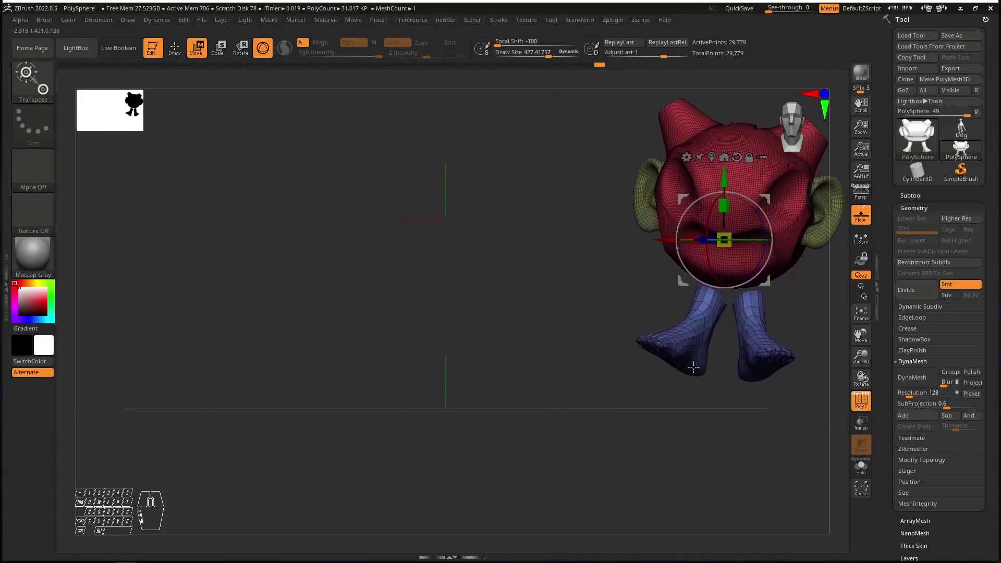
{"action": "left_click", "coordinate": [725, 157]}
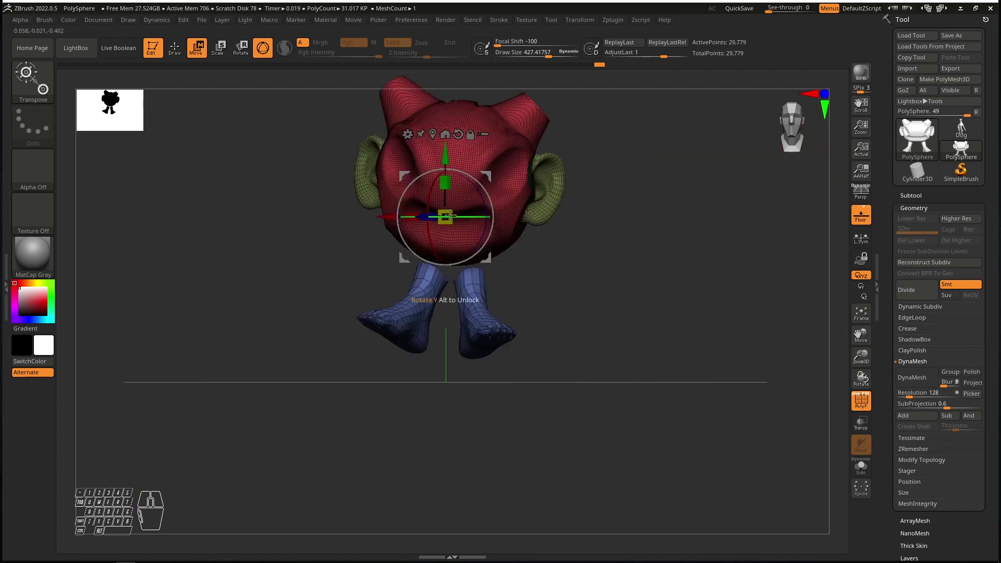
Step: Unlock the gizmo and place its pivot by the ear, then move the model aside and home it so that pivot sits at the world origin
{"action": "left_click_drag", "start_coordinate": [496, 170], "coordinate": [386, 104], "text": "alt"}
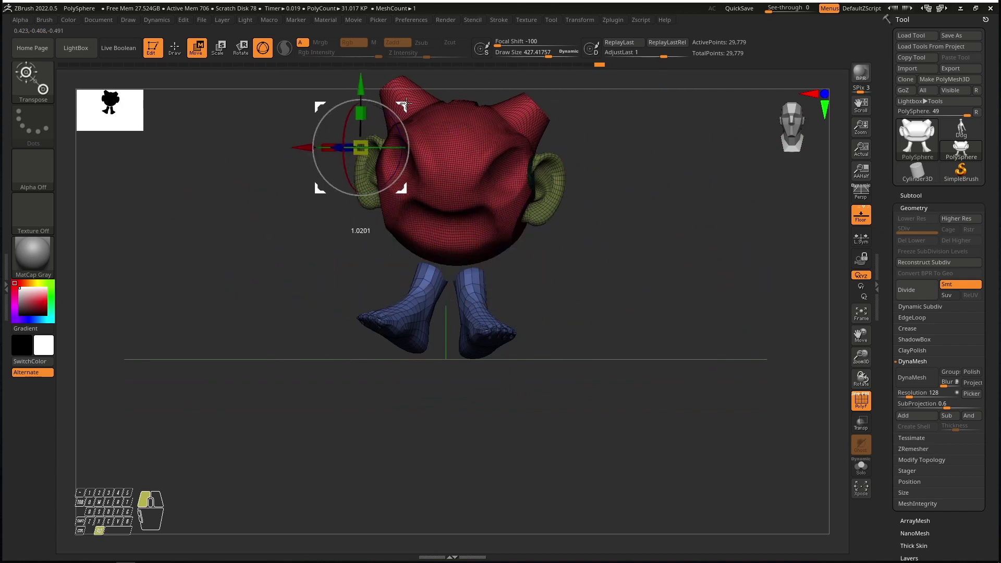
{"action": "right_click_drag", "start_coordinate": [459, 149], "coordinate": [474, 255], "text": "alt"}
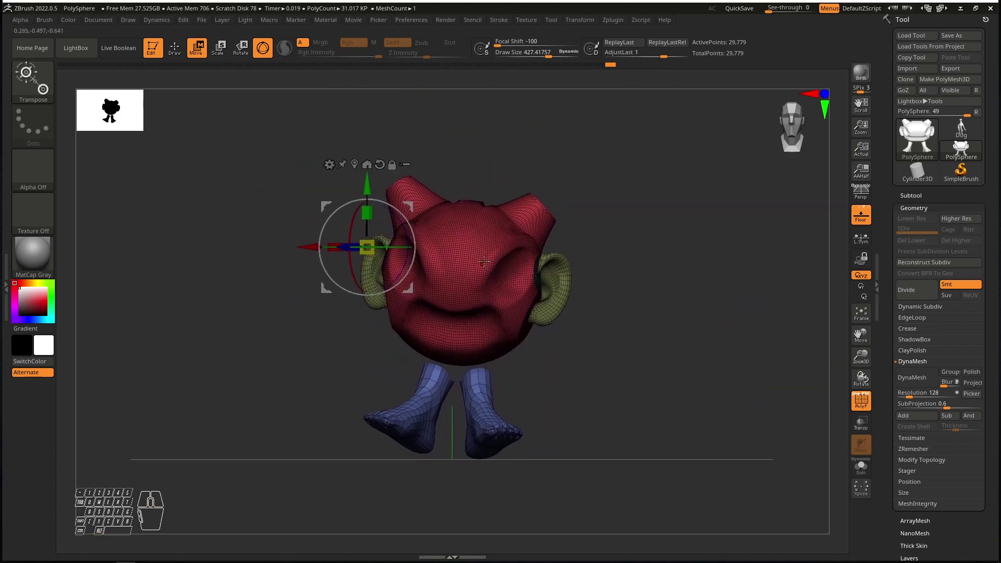
{"action": "left_click_drag", "start_coordinate": [410, 205], "coordinate": [628, 168]}
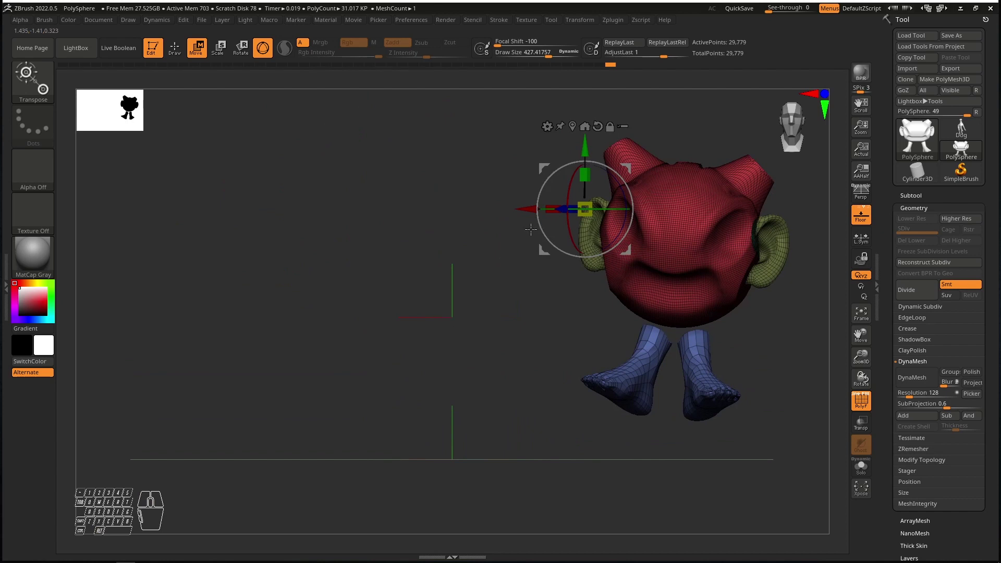
{"action": "left_click", "coordinate": [584, 127]}
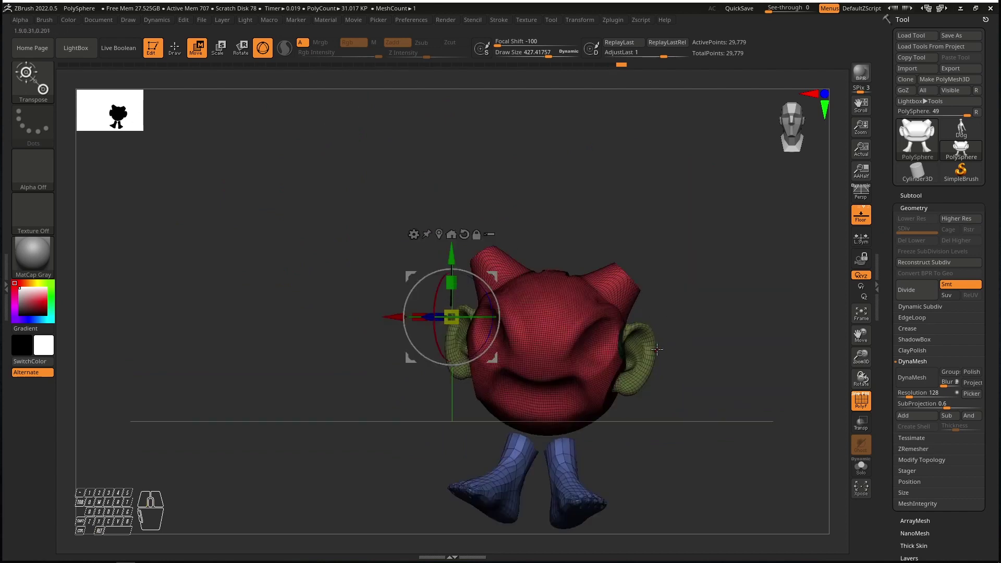
Step: Unlock the gizmo, try its pivot on the opposite ear, then place it on a foot's sole and home the model to that pivot
{"action": "left_click", "coordinate": [639, 347]}
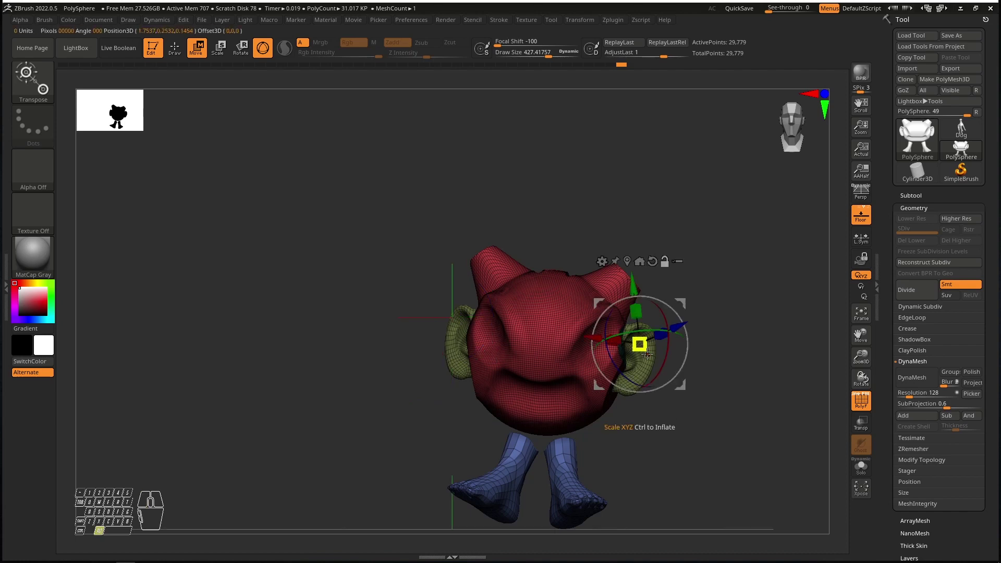
{"action": "right_click_drag", "start_coordinate": [559, 440], "coordinate": [530, 207], "text": "alt"}
{"action": "right_click_drag", "start_coordinate": [469, 292], "coordinate": [460, 190]}
{"action": "left_click_drag", "start_coordinate": [460, 191], "coordinate": [469, 299]}
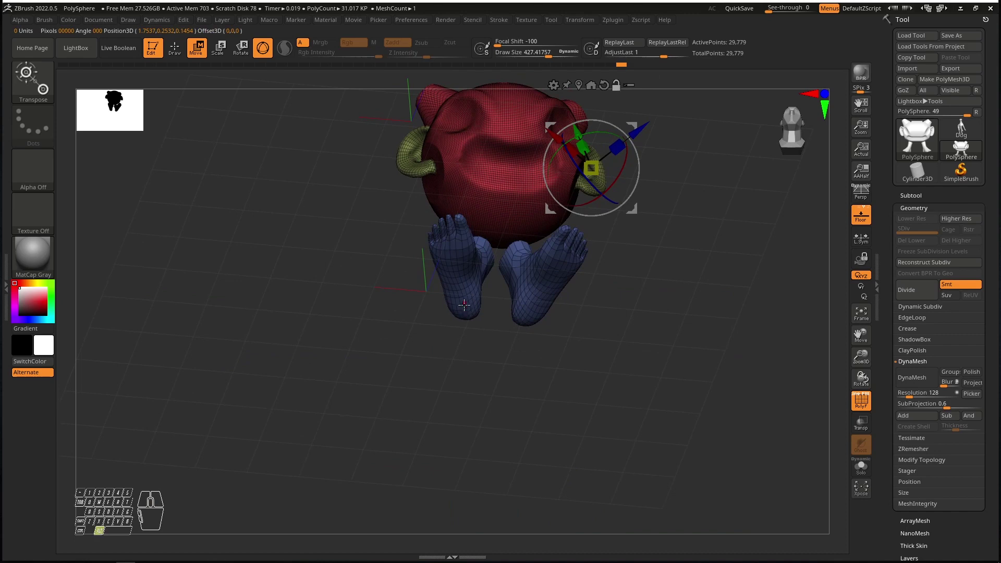
{"action": "left_click", "coordinate": [464, 307]}
{"action": "left_click_drag", "start_coordinate": [595, 255], "coordinate": [582, 319]}
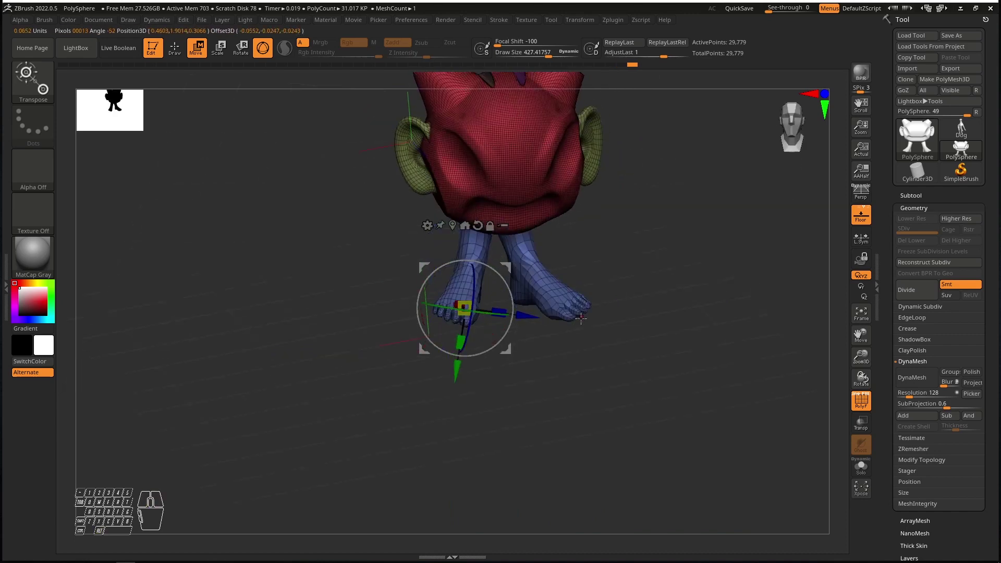
{"action": "left_click_drag", "start_coordinate": [541, 409], "coordinate": [551, 294], "text": "alt"}
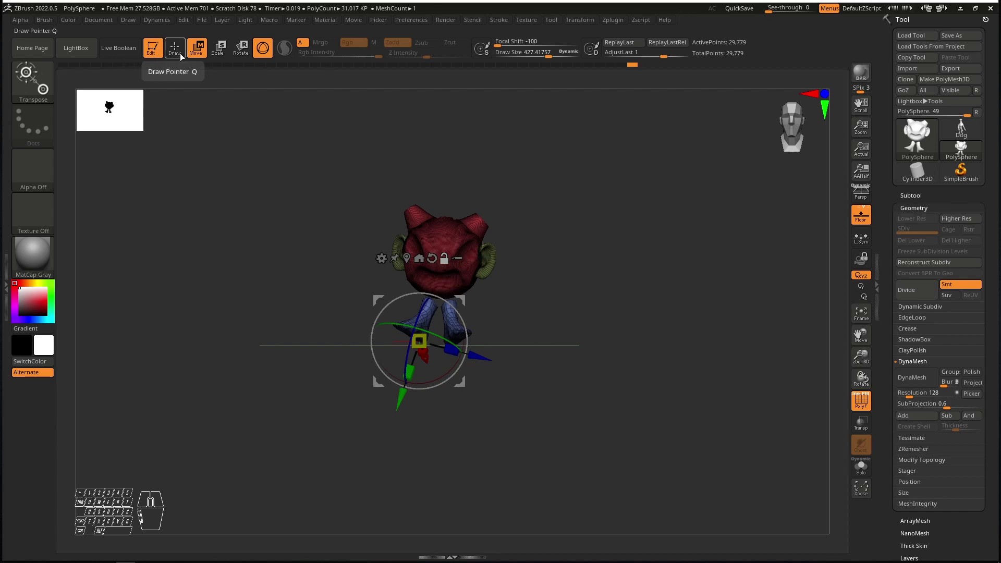
Step: Cycle through the Move, Scale and Rotate modes and return to Draw mode with the sculpting brush active
{"action": "left_click", "coordinate": [175, 49]}
{"action": "left_click", "coordinate": [197, 48]}
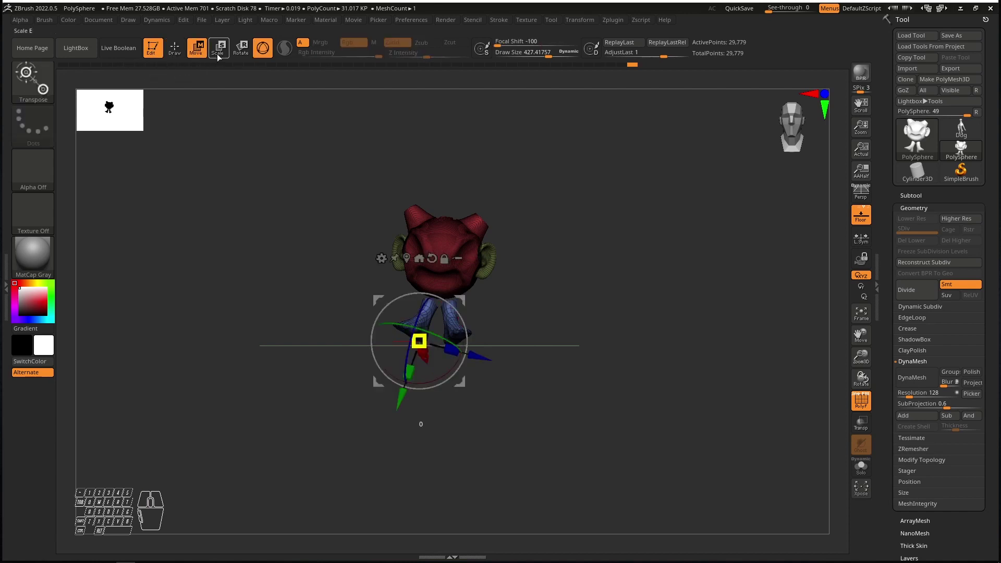
{"action": "left_click", "coordinate": [218, 48]}
{"action": "left_click", "coordinate": [240, 50]}
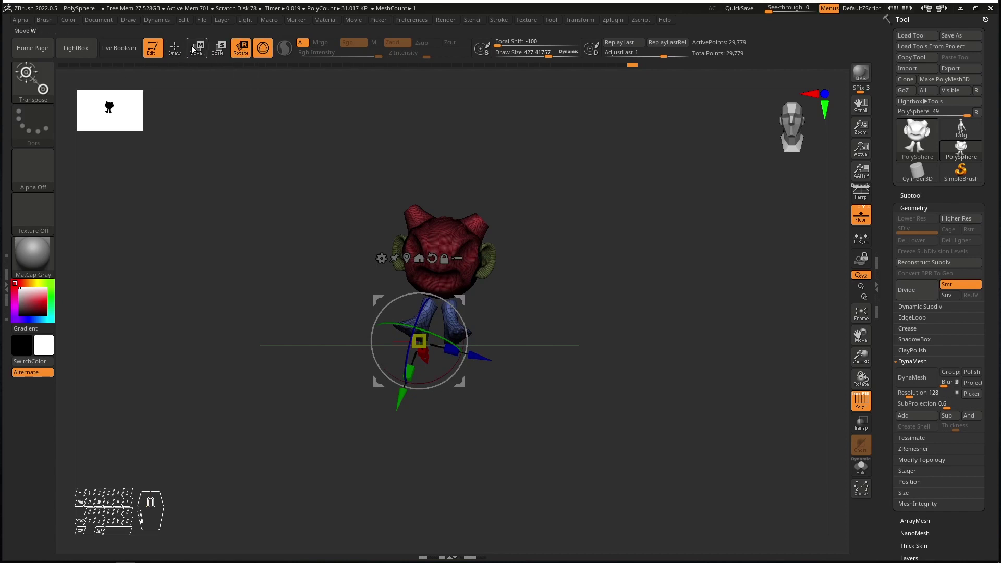
{"action": "left_click", "coordinate": [175, 48]}
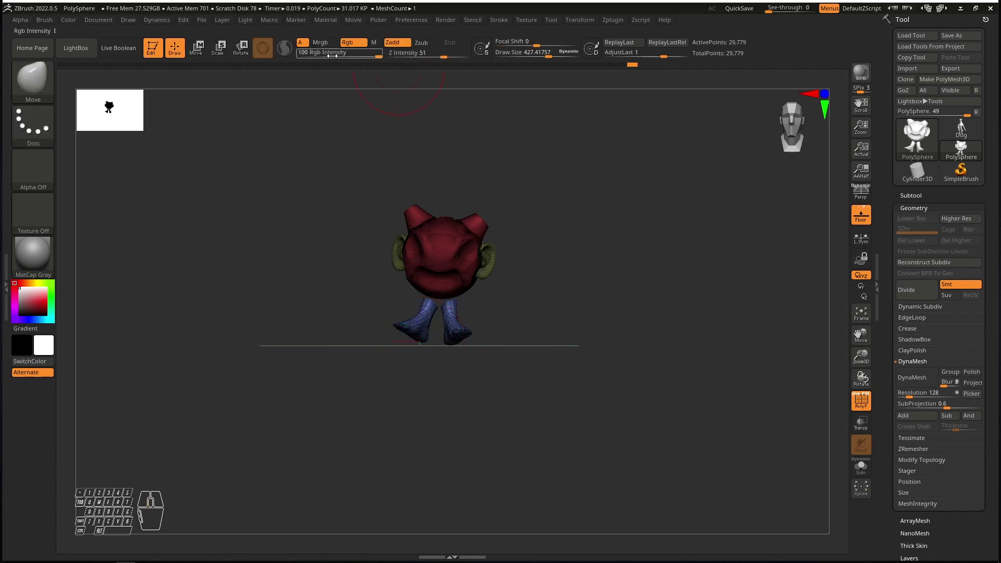